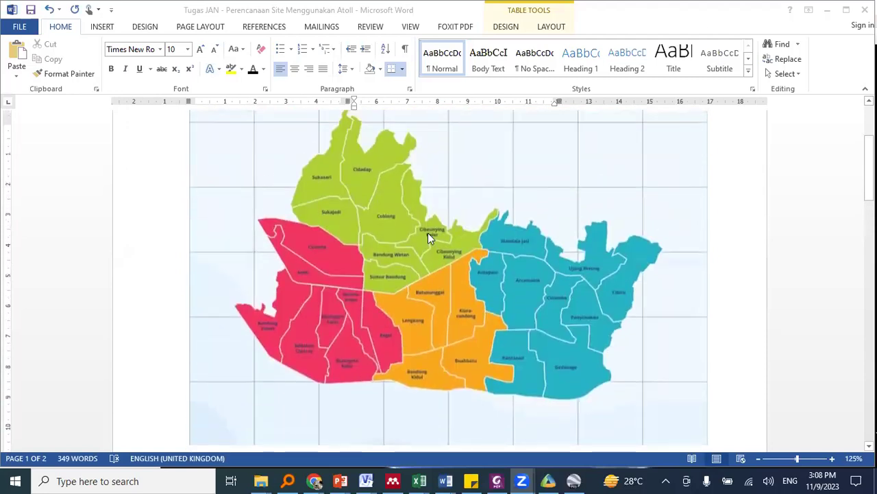
# - Review the assignment's introduction and the Kota Bandung district map above the specification table
pyautogui.scroll(3, 449, 205)
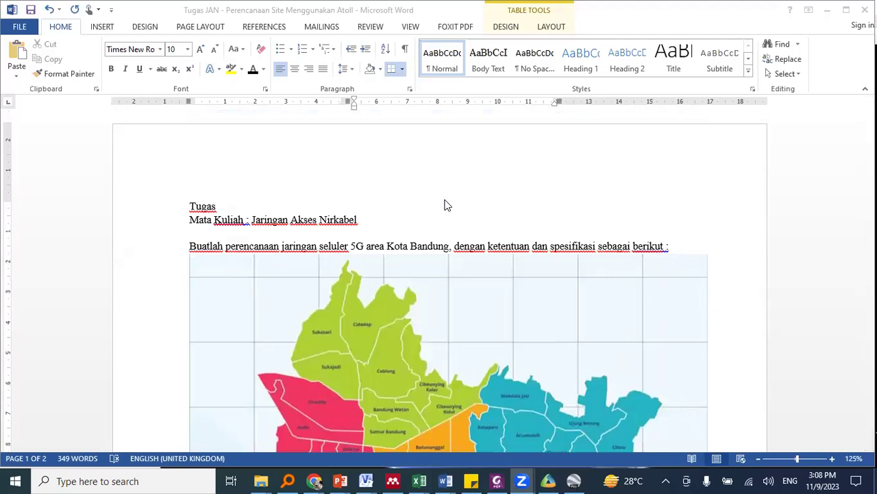
pyautogui.scroll(-1, 447, 204)
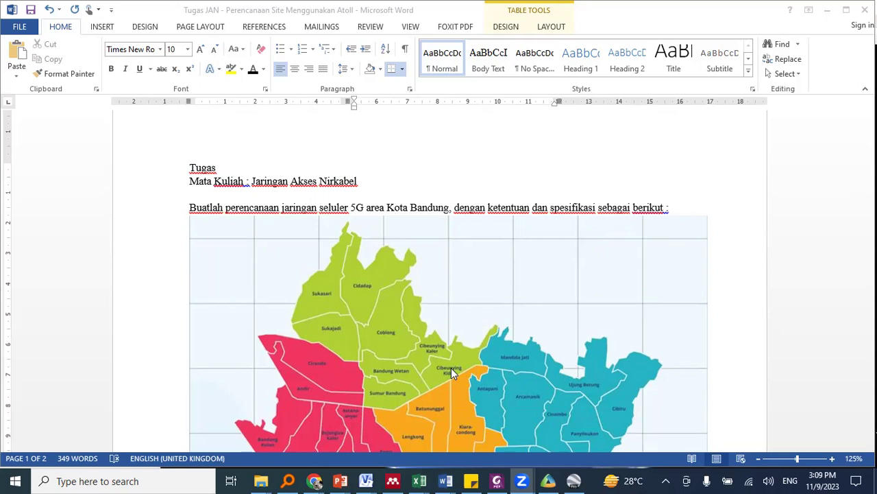
pyautogui.scroll(-3, 450, 366)
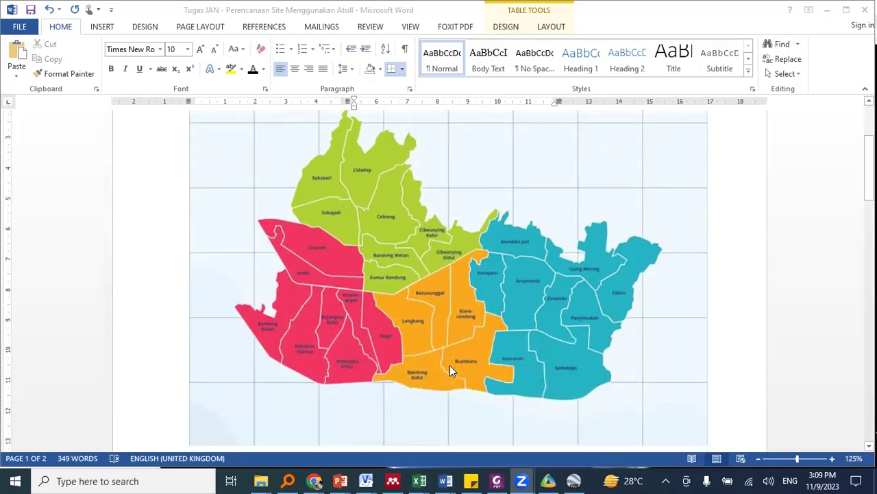
pyautogui.scroll(3, 450, 366)
pyautogui.scroll(-3, 450, 366)
pyautogui.scroll(-3, 450, 366)
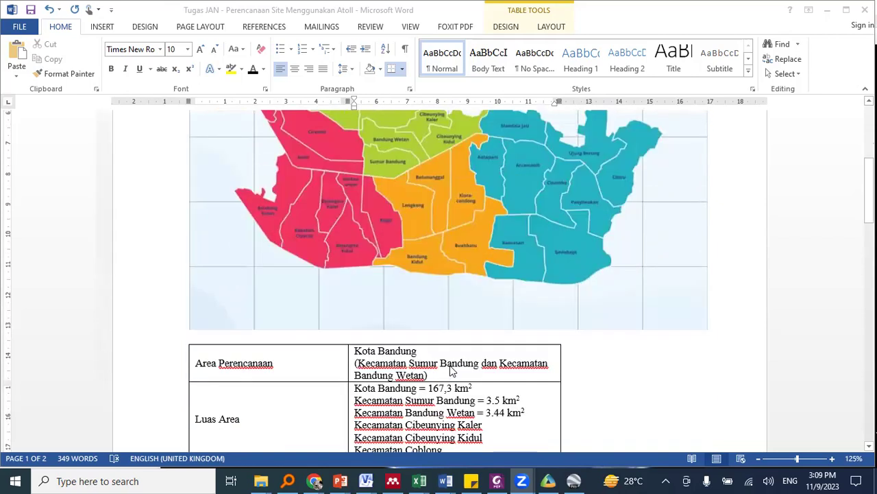
pyautogui.scroll(6, 451, 370)
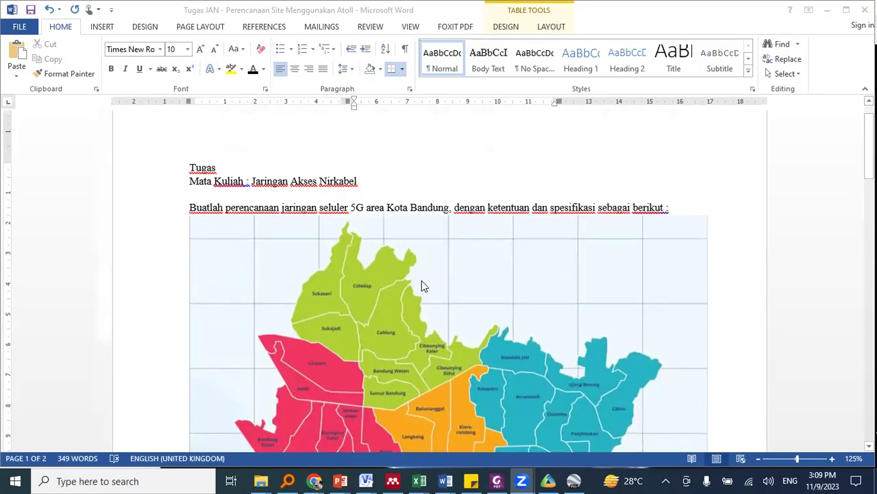
pyautogui.scroll(-3, 421, 286)
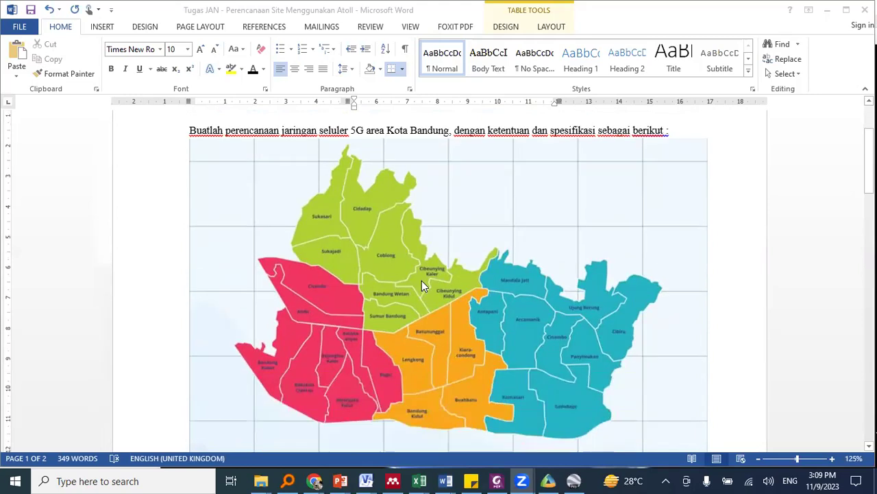
pyautogui.scroll(2, 421, 286)
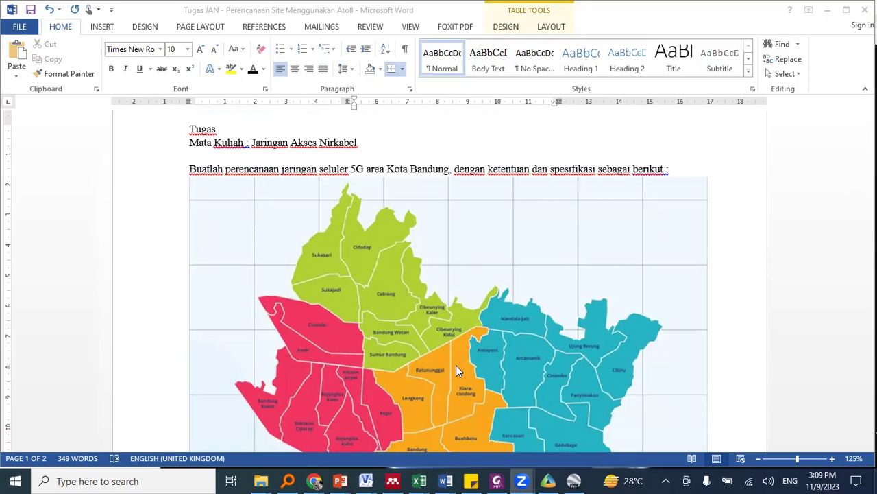
# - Add an empty line below "Kecamatan Coblong" in the Luas Area cell of the specification table
pyautogui.scroll(-5, 457, 368)
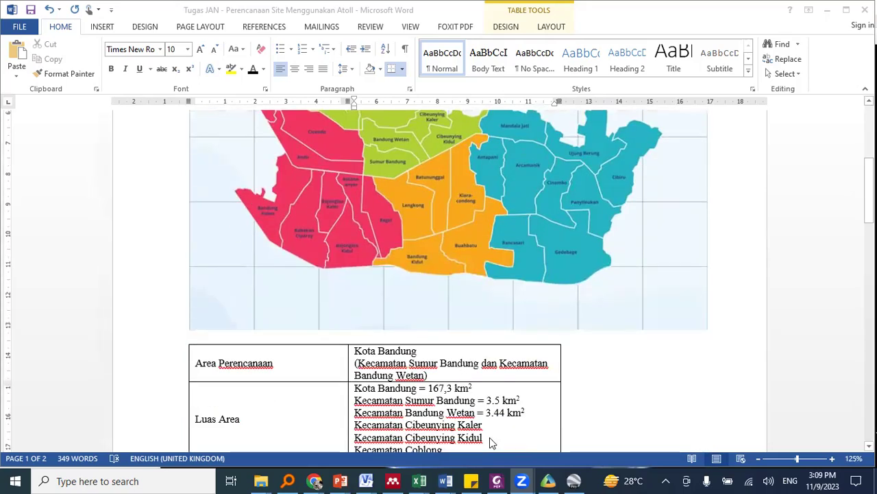
pyautogui.scroll(-1, 467, 416)
pyautogui.click(464, 411)
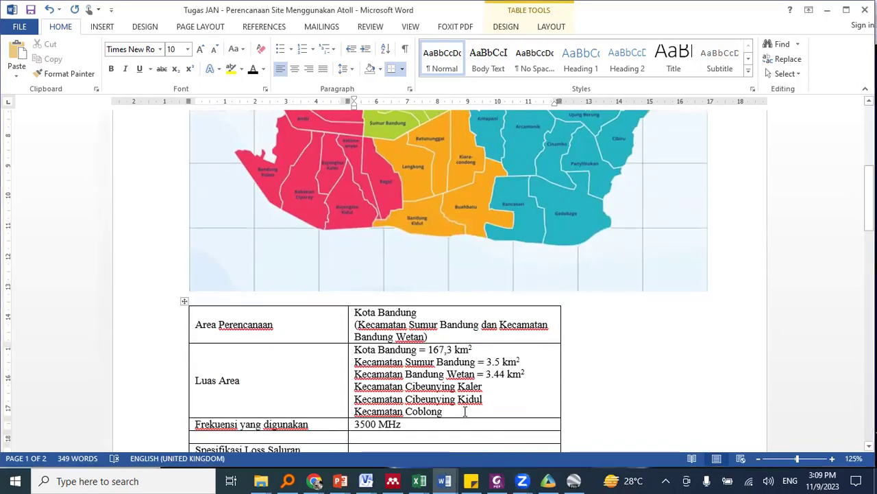
pyautogui.press('Return')
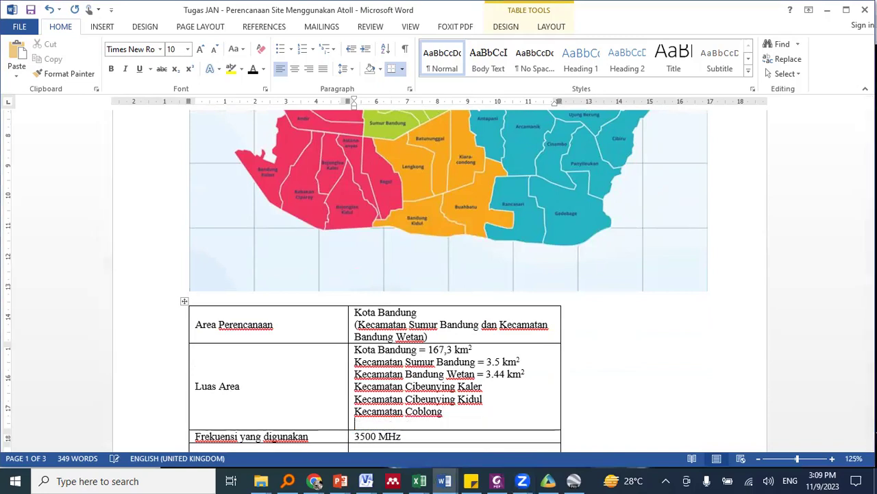
# - Enlarge the document view to 155% and examine the district boundaries on the Kota Bandung map
pyautogui.scroll(3, 457, 411)
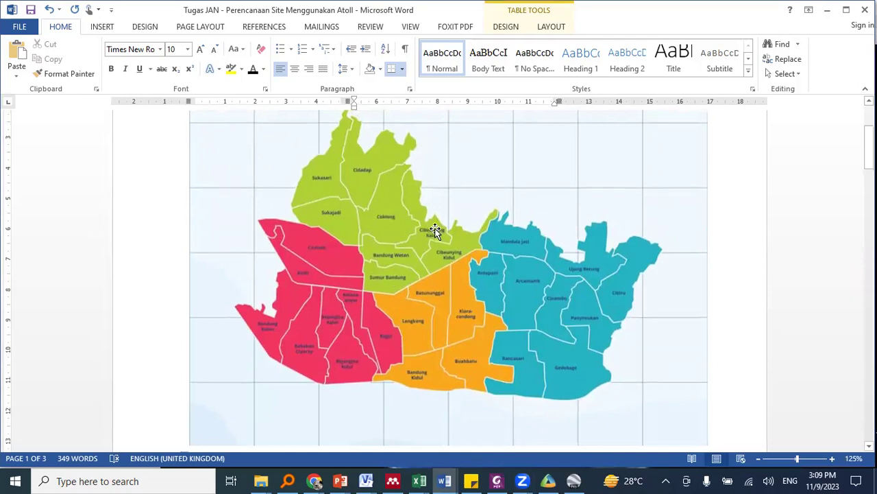
pyautogui.keyDown('ctrl'); pyautogui.scroll(3, 435, 243); pyautogui.keyUp('ctrl')
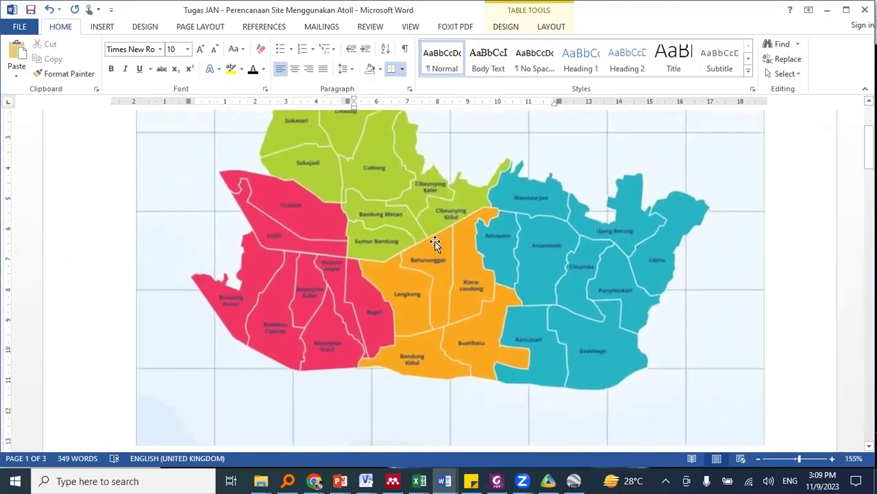
pyautogui.scroll(-1, 436, 243)
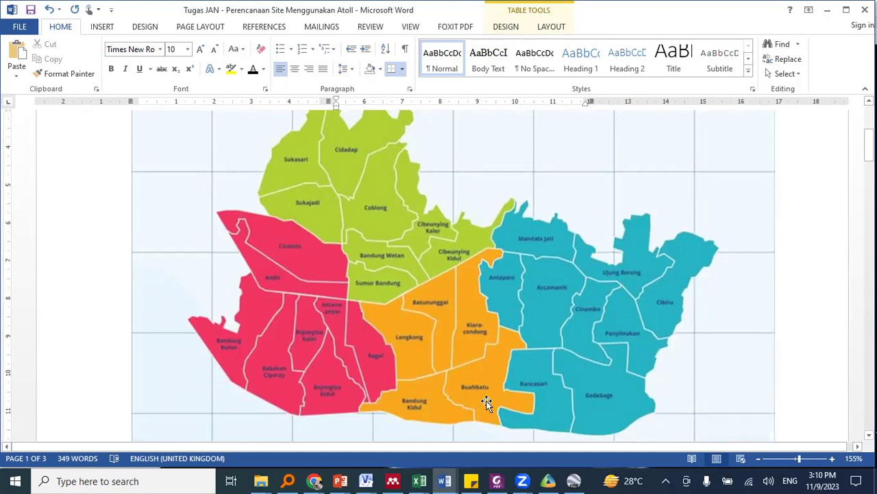
pyautogui.scroll(-5, 486, 401)
pyautogui.scroll(5, 486, 401)
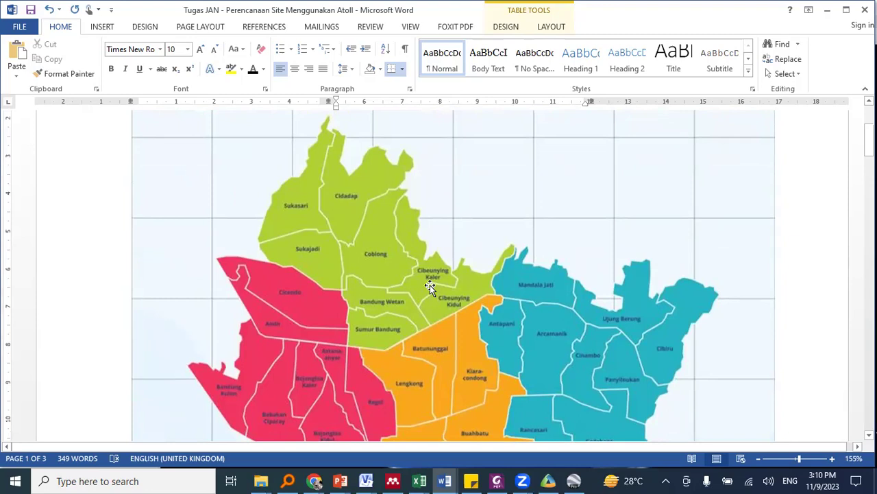
pyautogui.scroll(-5, 429, 285)
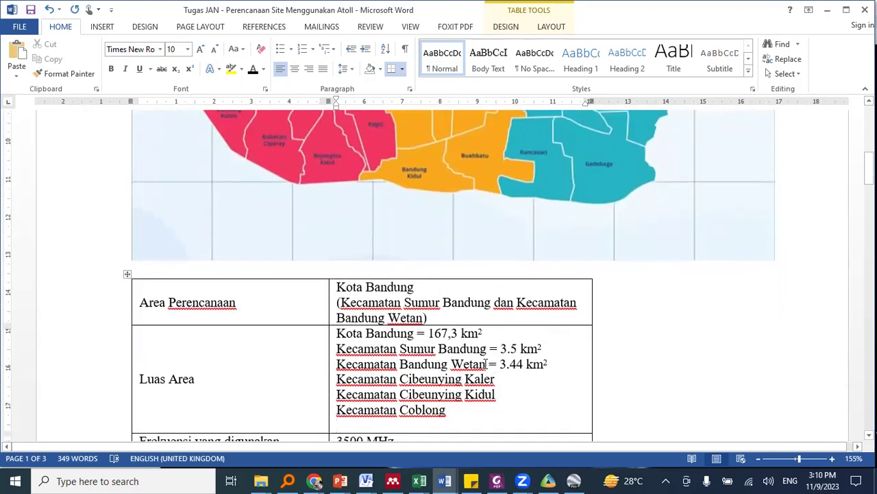
# - Compare the planning area and the districts listed under Luas Area with their locations on the map
pyautogui.click(491, 348)
pyautogui.scroll(1, 406, 364)
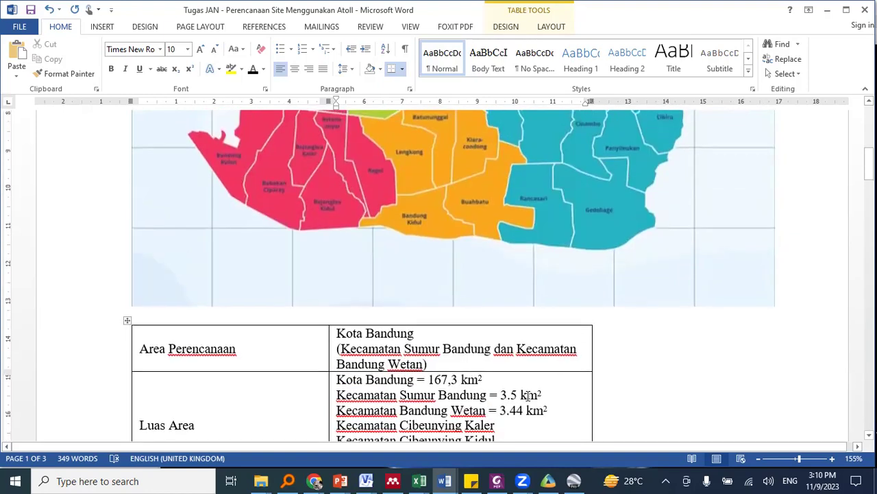
pyautogui.scroll(3, 438, 300)
pyautogui.scroll(3, 439, 300)
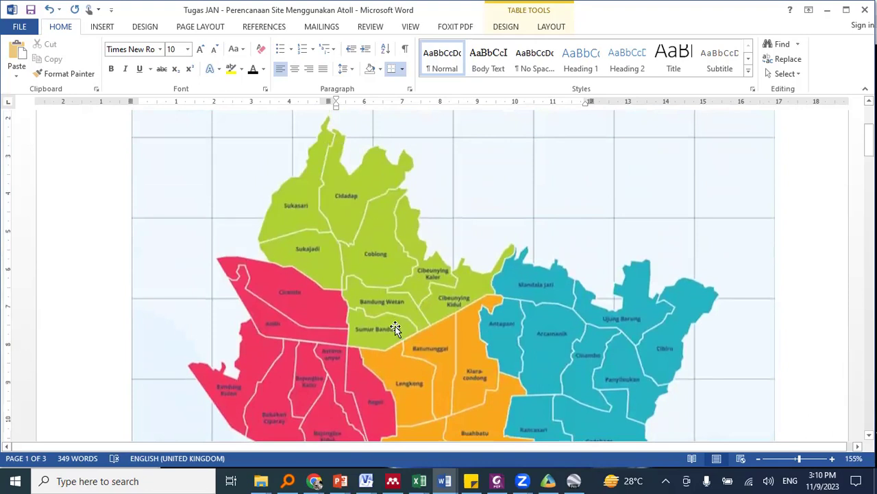
pyautogui.scroll(-4, 395, 331)
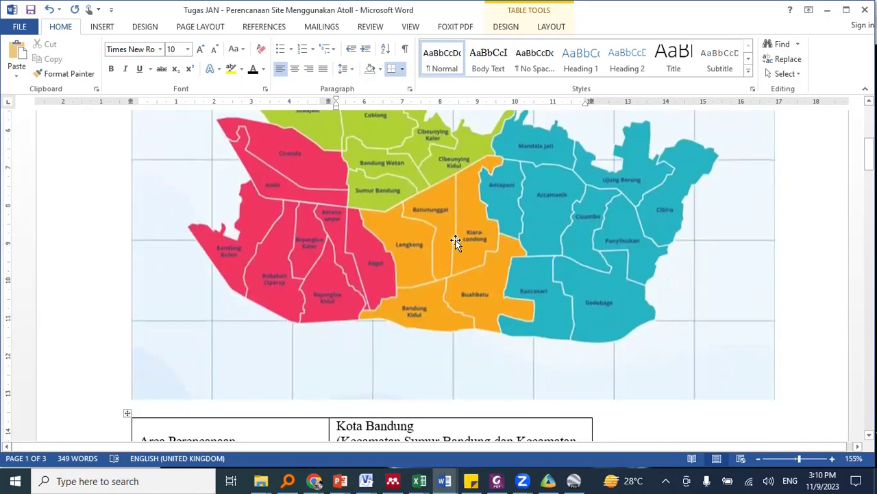
pyautogui.scroll(-4, 459, 305)
pyautogui.scroll(-1, 461, 307)
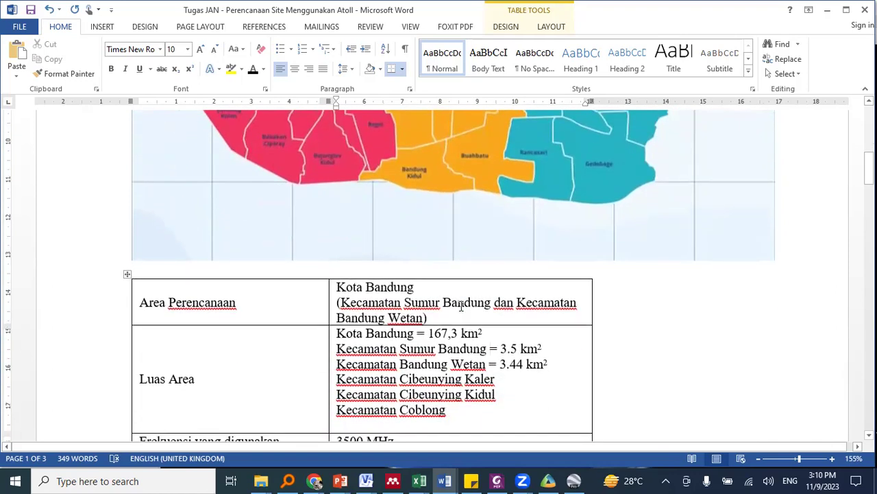
pyautogui.click(506, 381)
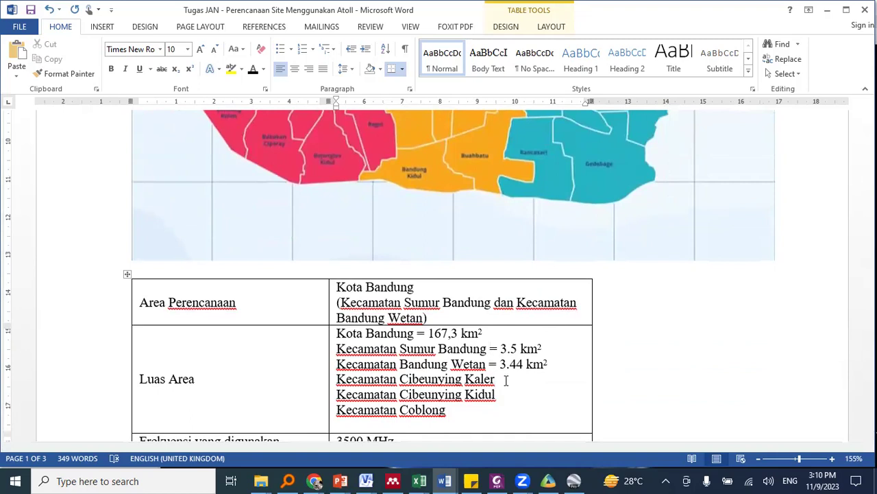
pyautogui.scroll(5, 506, 382)
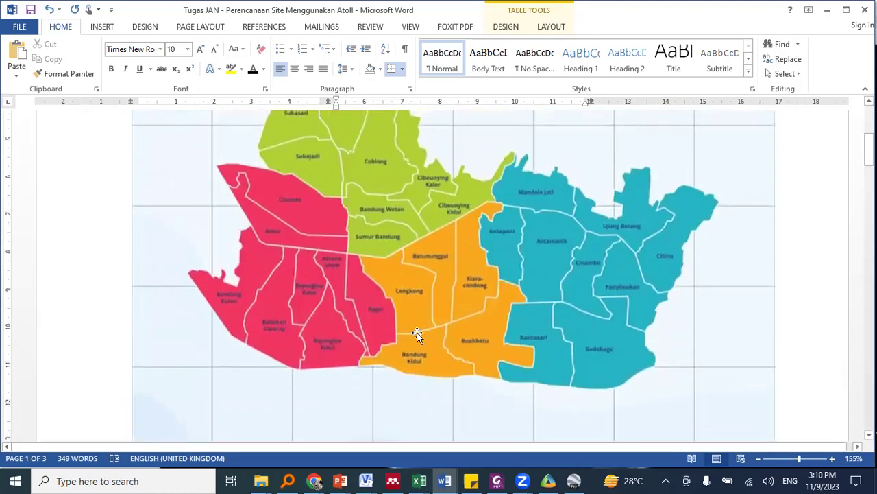
pyautogui.scroll(-9, 417, 335)
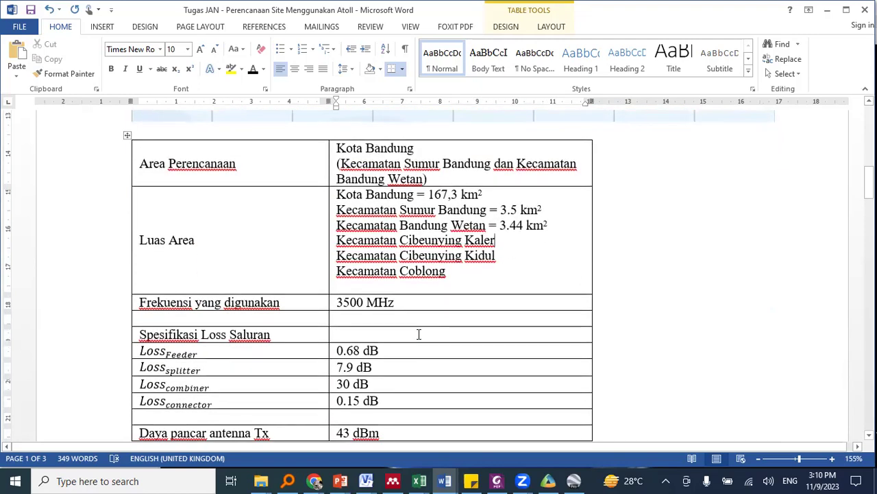
pyautogui.scroll(3, 419, 334)
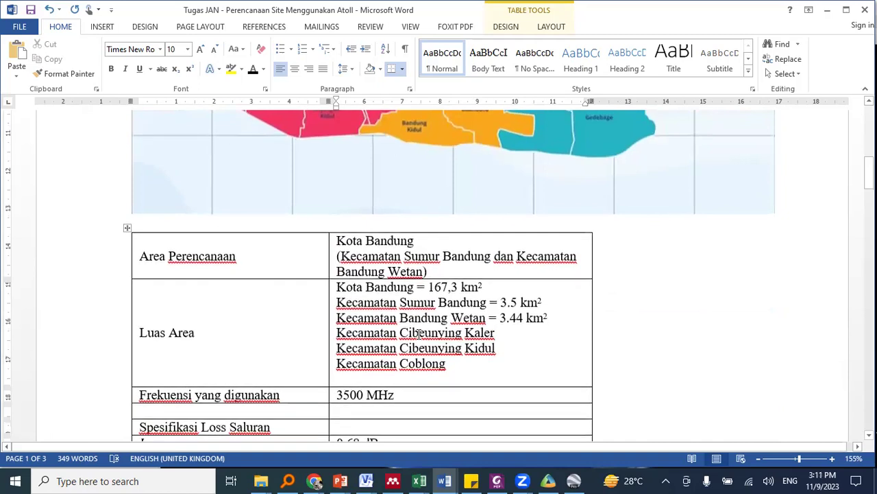
pyautogui.scroll(5, 419, 334)
pyautogui.scroll(-3, 419, 334)
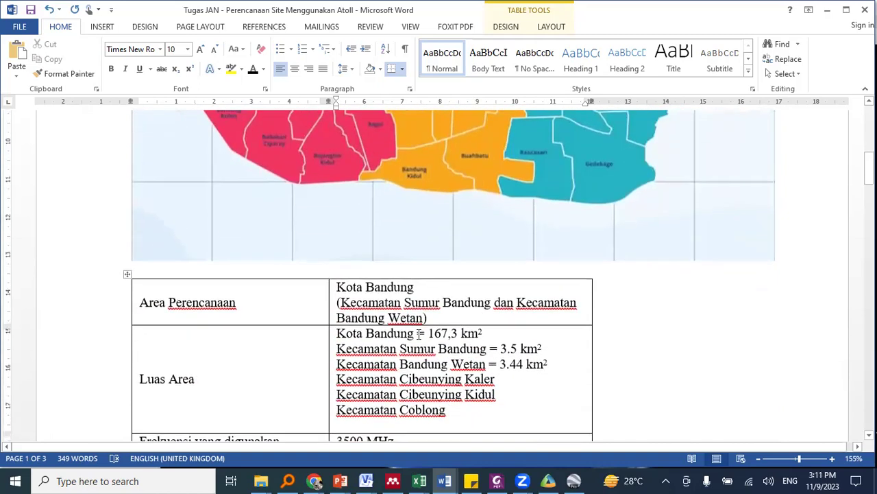
pyautogui.scroll(-3, 419, 334)
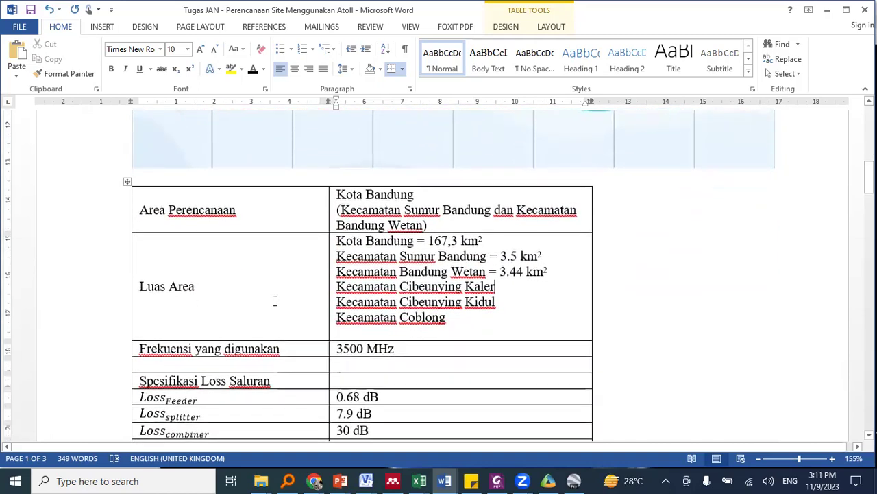
# - Read through the frequency, line loss, transmit power and antenna parameters in the specification table
pyautogui.click(280, 347)
pyautogui.scroll(-4, 386, 350)
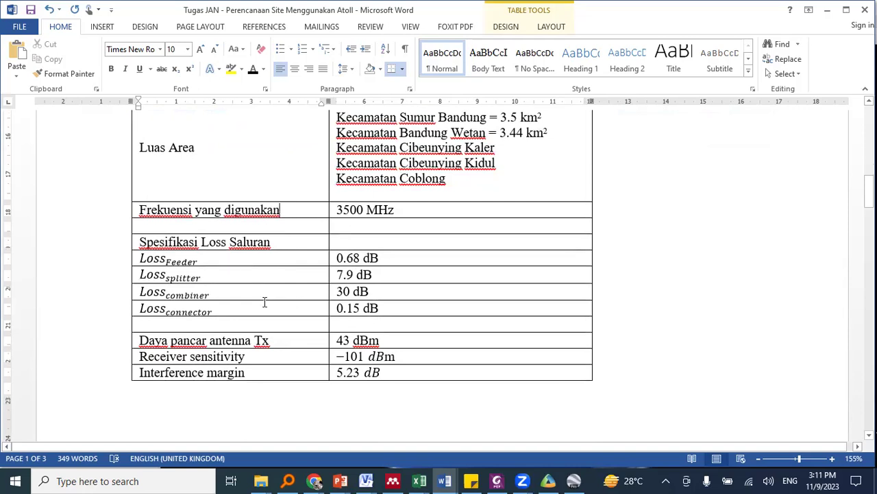
pyautogui.scroll(-1, 263, 310)
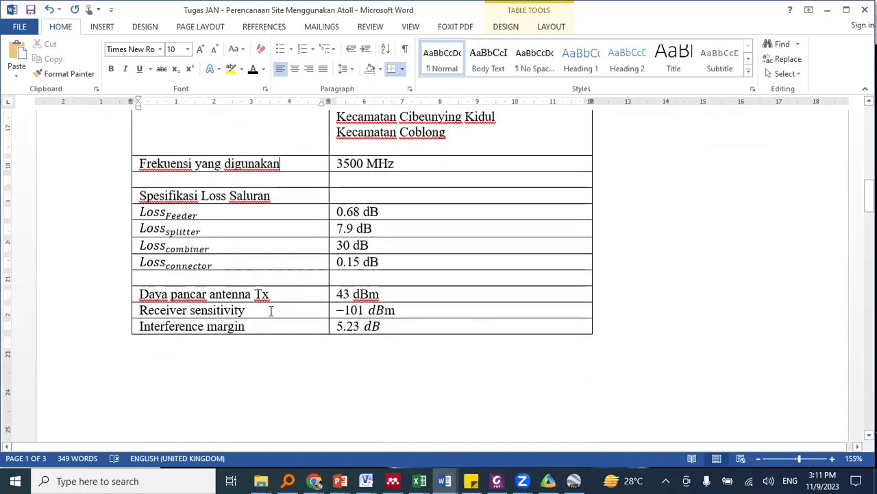
pyautogui.scroll(-1, 391, 295)
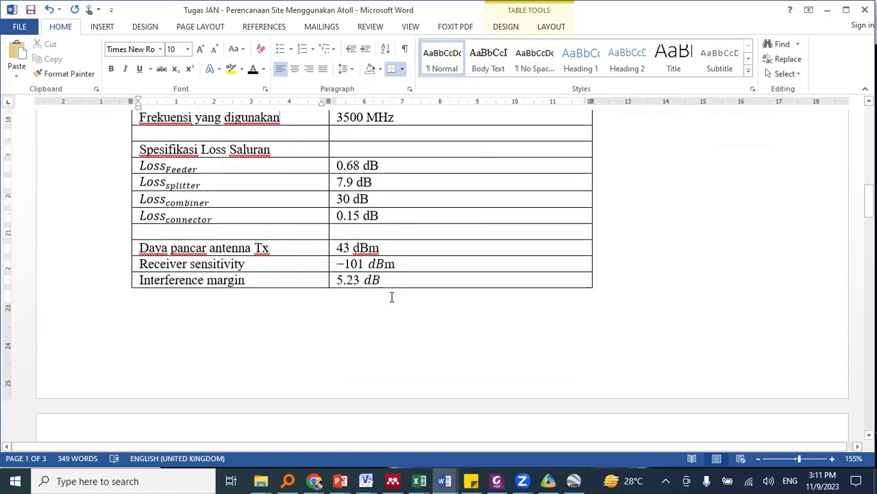
pyautogui.scroll(-6, 294, 272)
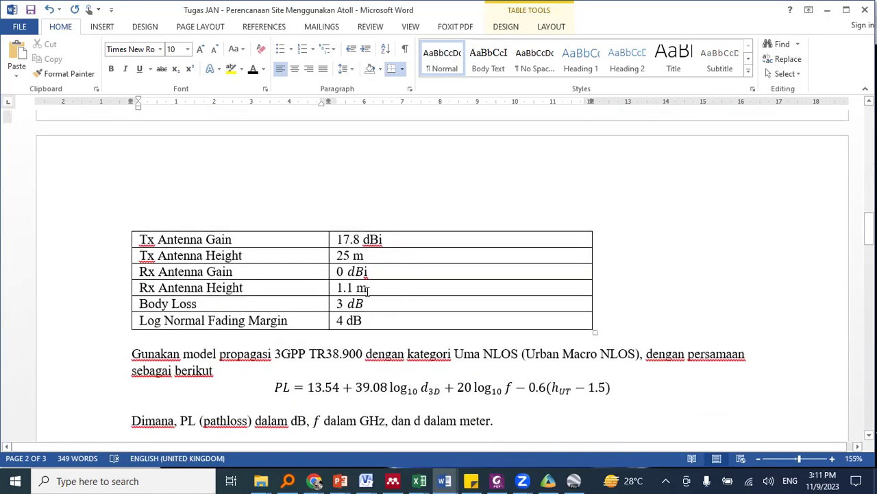
# - Examine the 3GPP TR38.900 Uma NLOS path loss equation together with the tower distance diagram
pyautogui.scroll(-2, 366, 313)
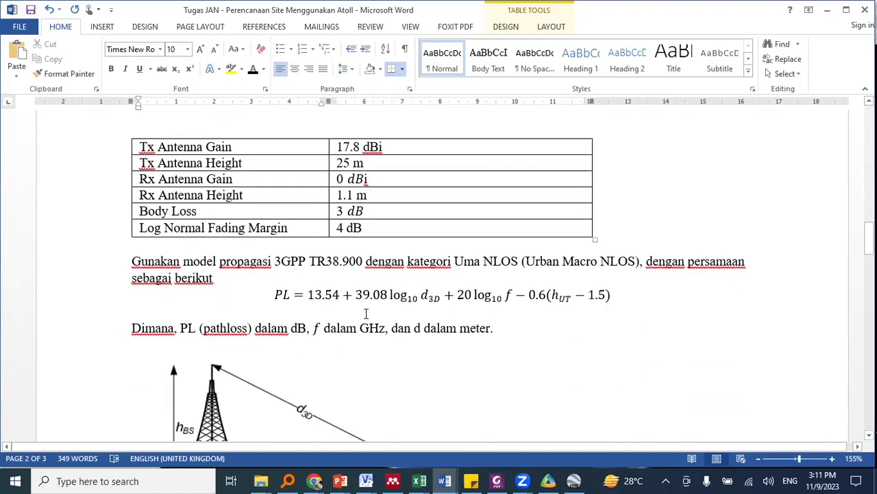
pyautogui.scroll(-5, 366, 314)
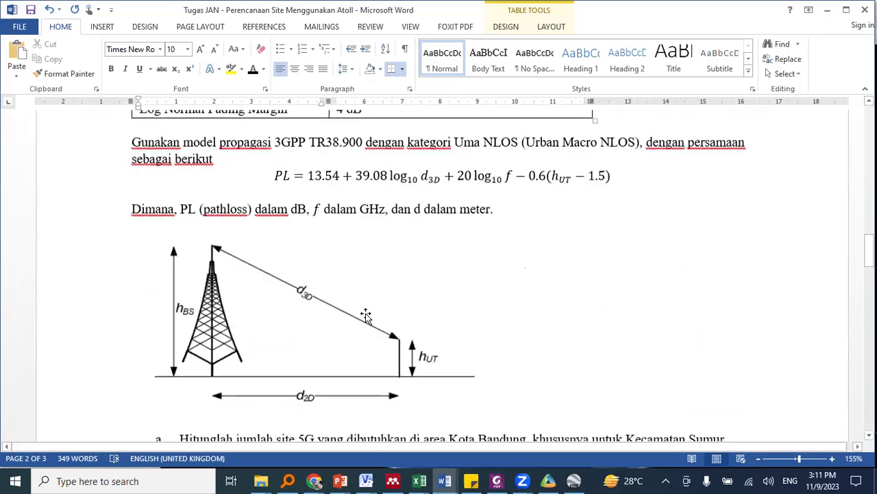
pyautogui.scroll(5, 363, 313)
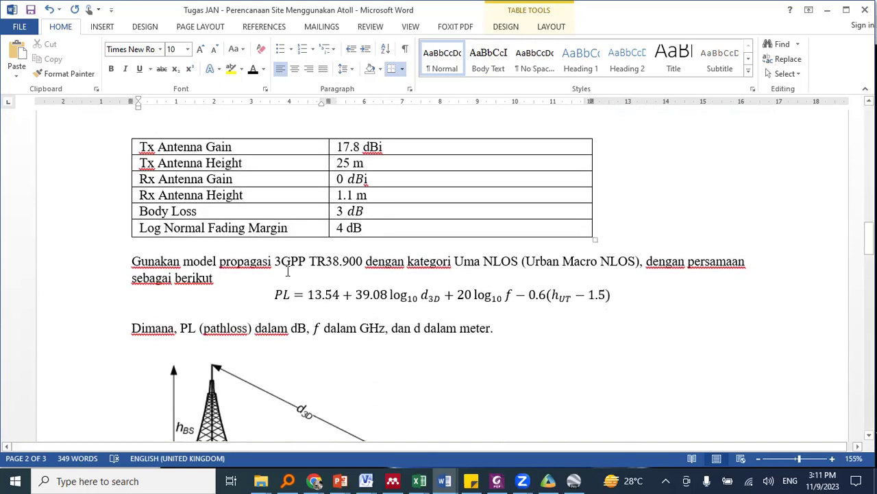
pyautogui.moveTo(277, 261); pyautogui.dragTo(353, 261)
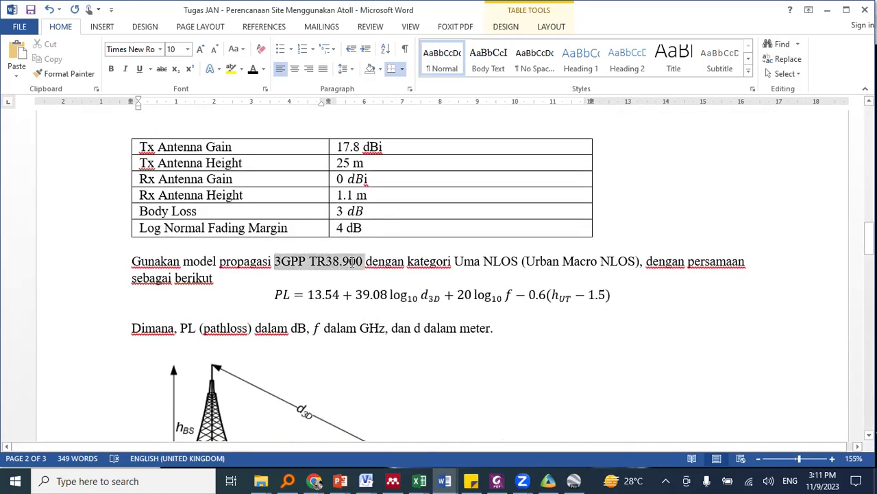
pyautogui.click(341, 267)
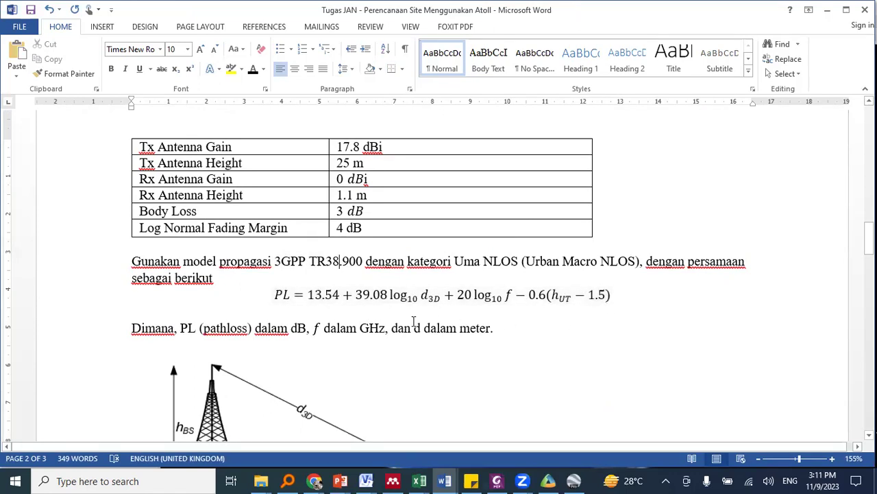
pyautogui.scroll(-1, 405, 323)
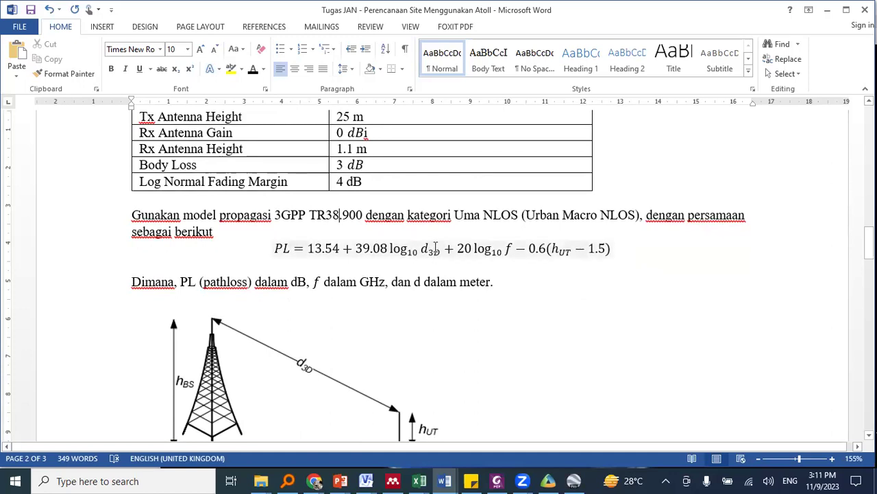
# - Compare the d3D term in the path loss equation with the distances and heights in the tower diagram
pyautogui.scroll(-3, 425, 250)
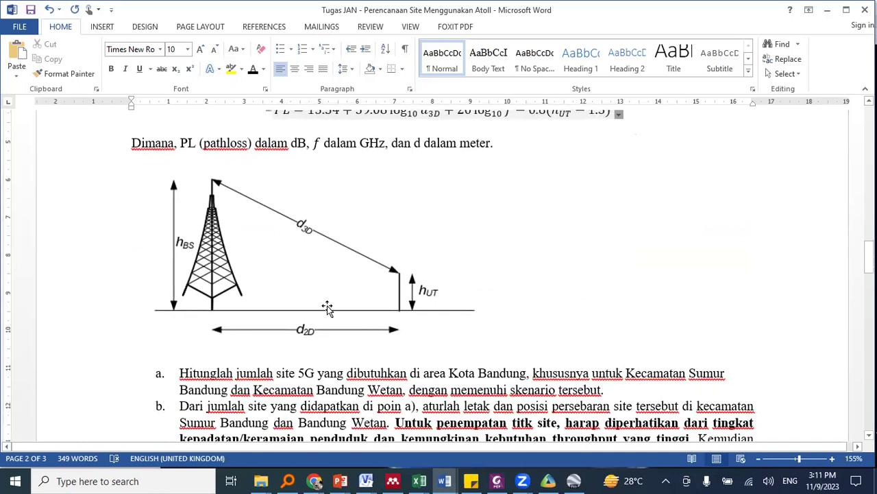
pyautogui.scroll(1, 388, 262)
pyautogui.scroll(2, 388, 262)
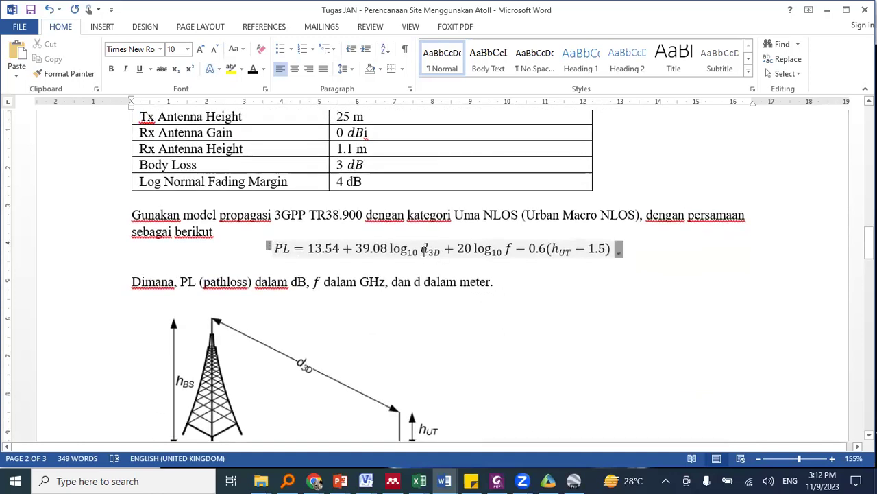
pyautogui.scroll(-3, 431, 249)
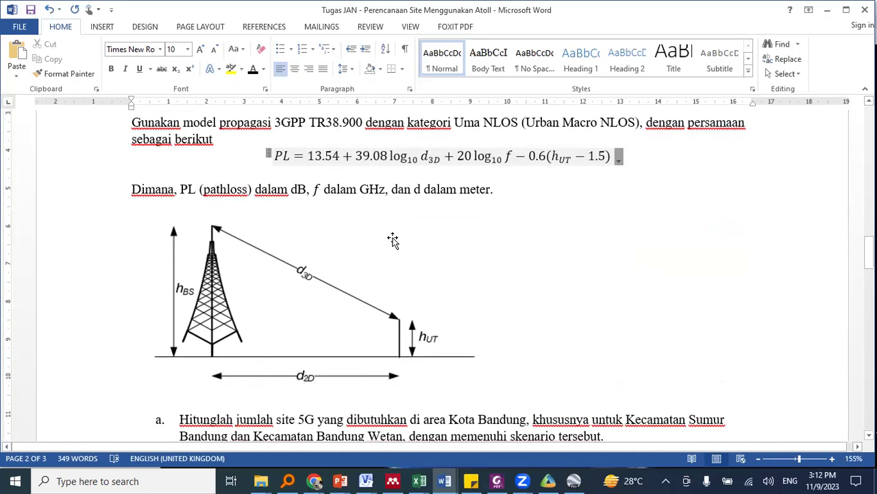
# - Find Paint through the system search and open it with a blank canvas
pyautogui.click(167, 481)
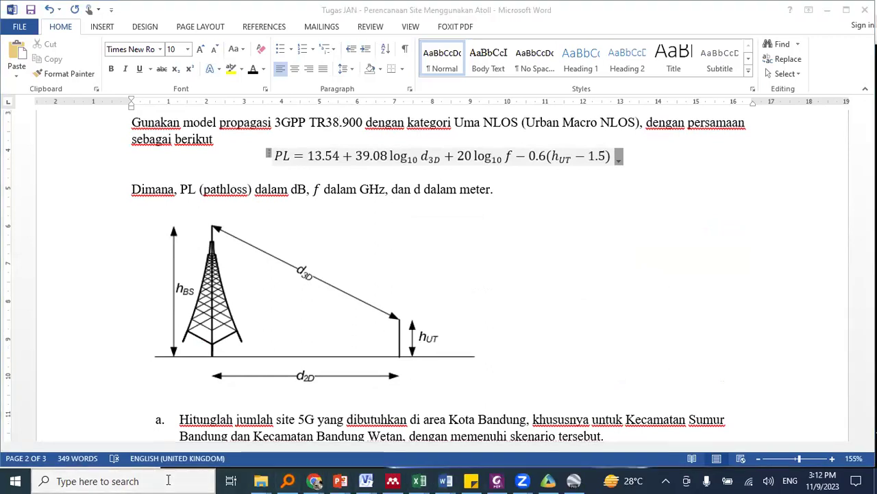
pyautogui.click(168, 480)
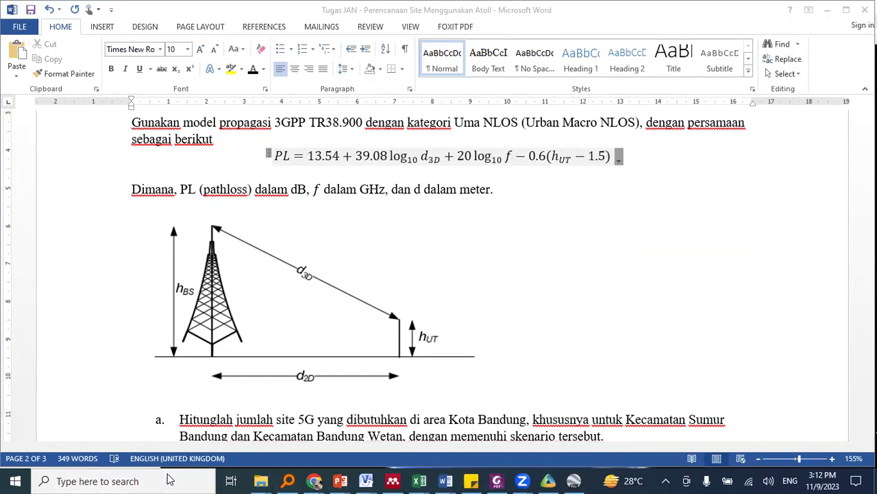
pyautogui.write('p')
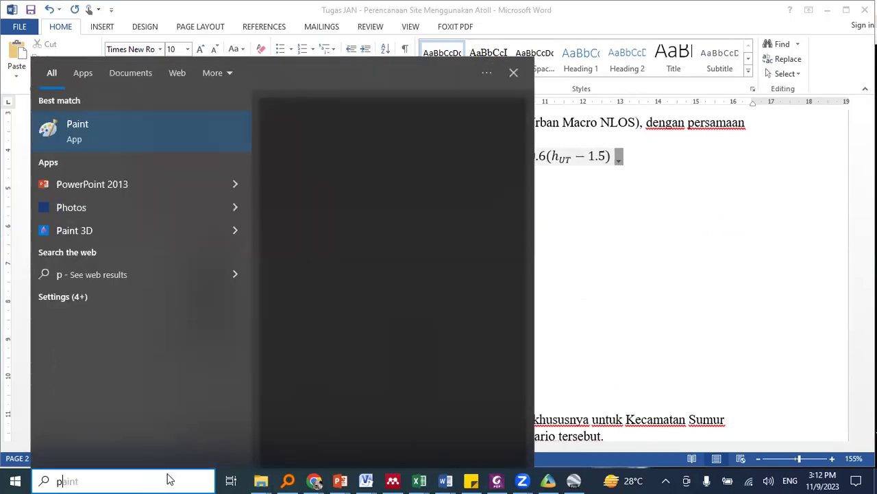
pyautogui.write('aint')
pyautogui.click(83, 135)
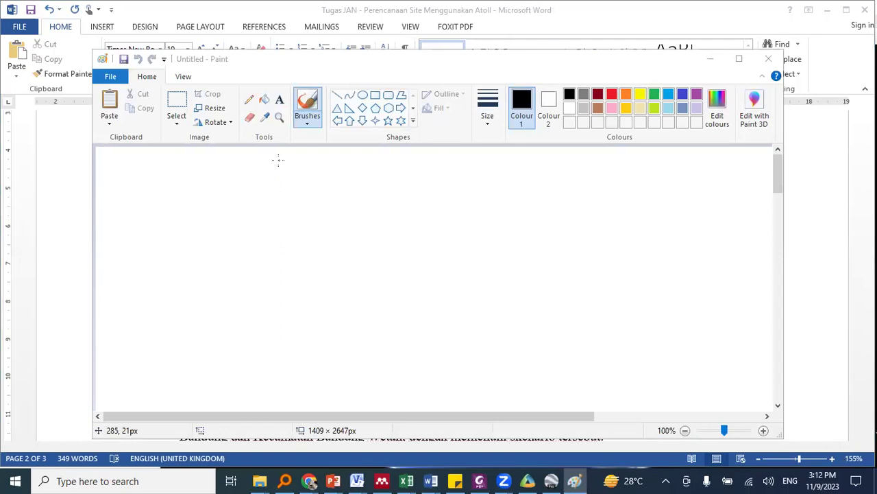
# - Copy the whole PL path loss equation from the Word document into a new text box on the Paint canvas
pyautogui.click(805, 178)
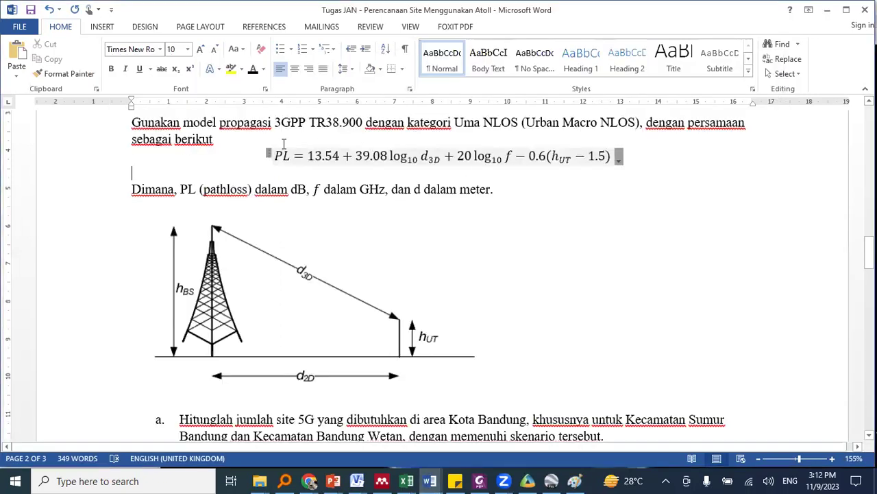
pyautogui.moveTo(277, 157); pyautogui.dragTo(615, 159)
pyautogui.hotkey('alt', 'Tab')
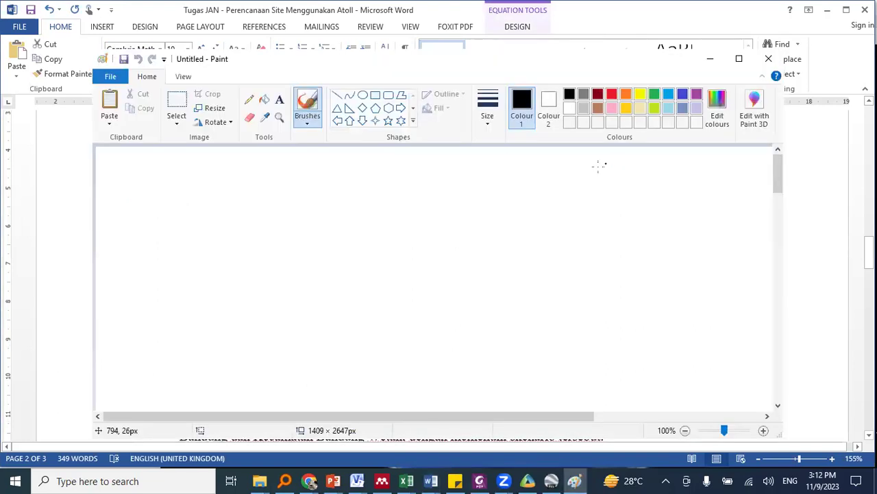
pyautogui.click(280, 100)
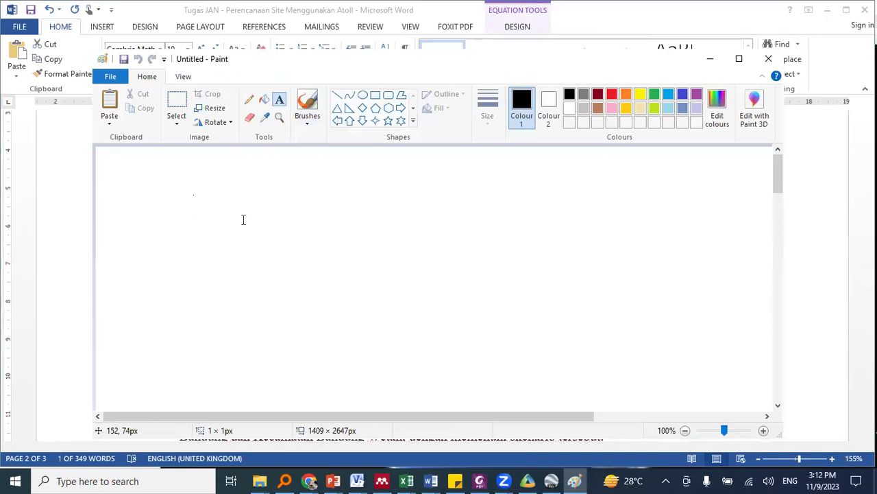
pyautogui.click(199, 201)
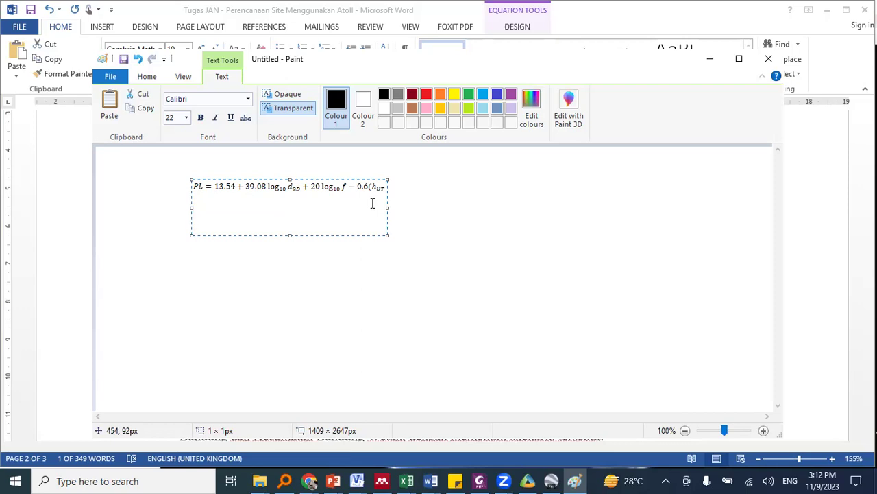
# - Select all of the pasted equation text and commit its text box to the Paint canvas
pyautogui.hotkey('ctrl', 'a')
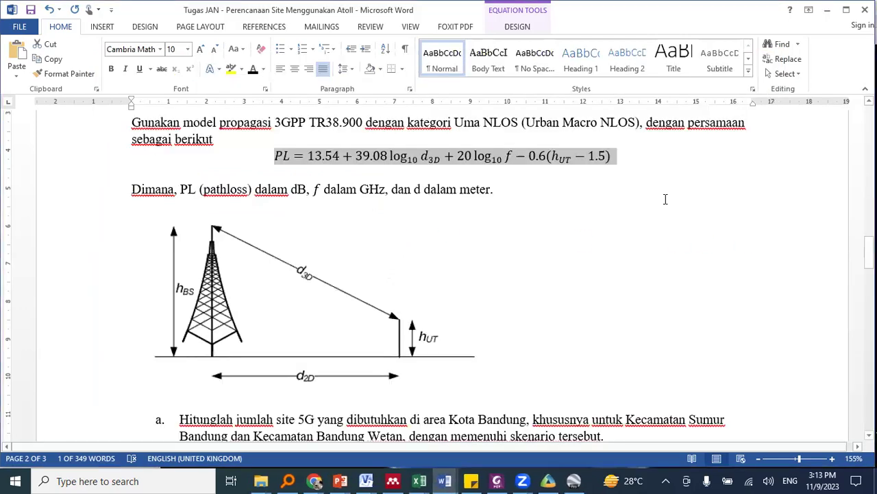
pyautogui.click(436, 157)
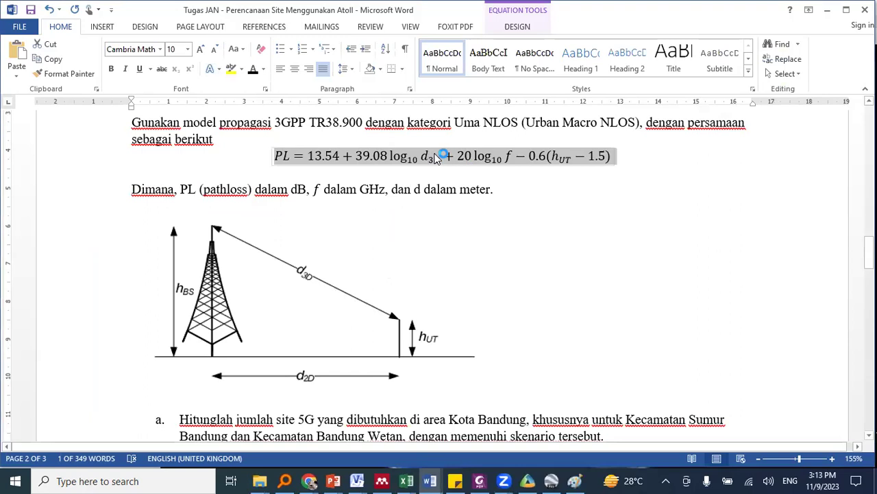
pyautogui.click(575, 480)
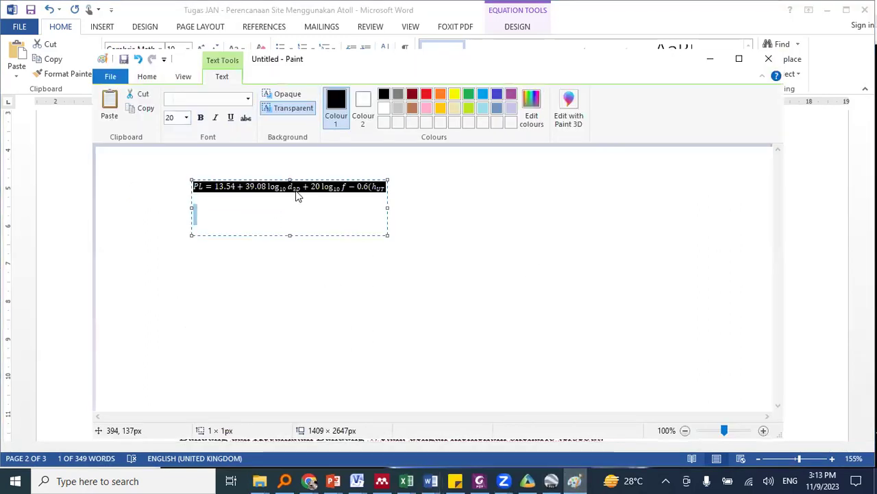
pyautogui.click(437, 198)
pyautogui.click(560, 190)
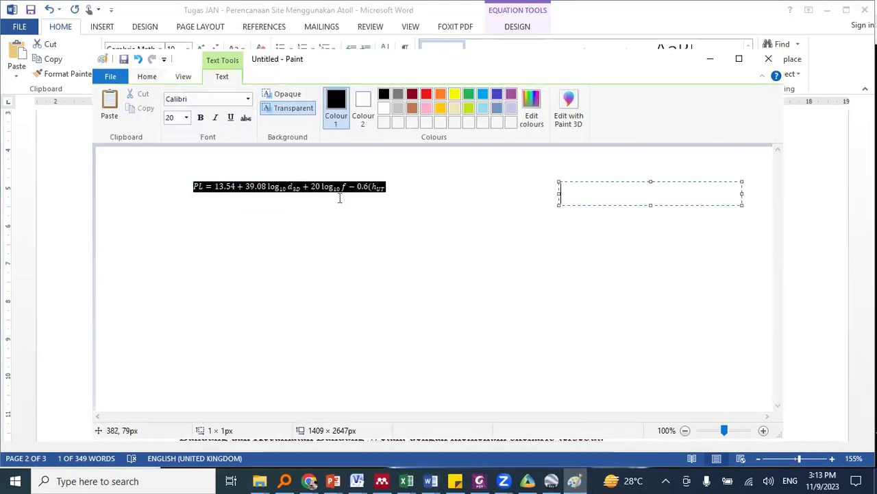
pyautogui.click(476, 192)
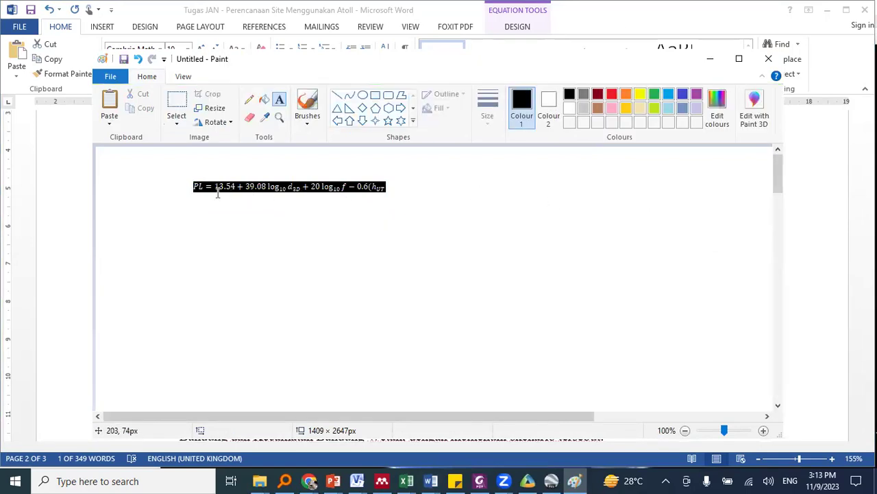
# - Zoom Paint to 200%, circle d3D in the equation with the Pencil, and draw an arrow down to a handwritten "d2D"
pyautogui.scroll(2, 252, 190)
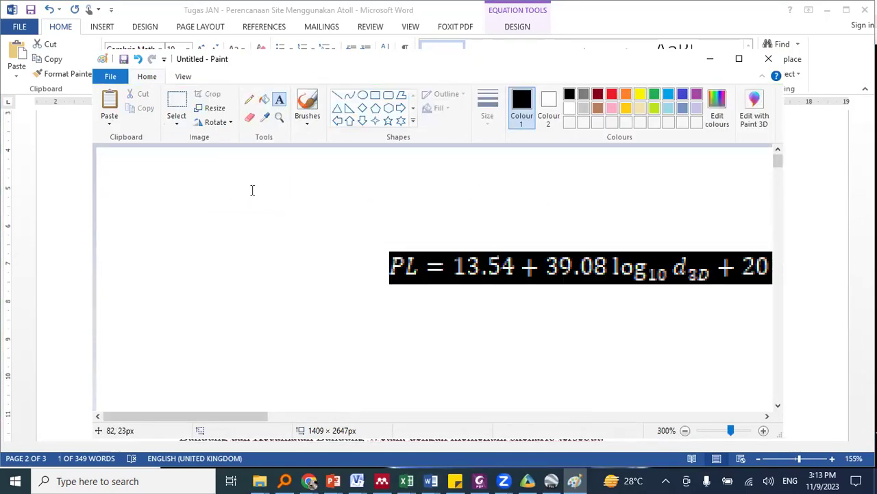
pyautogui.scroll(-1, 261, 193)
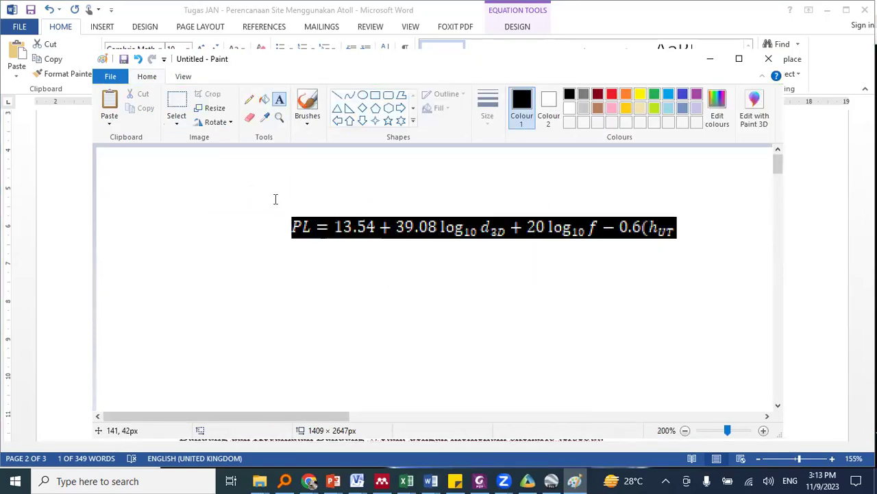
pyautogui.click(218, 159)
pyautogui.click(147, 76)
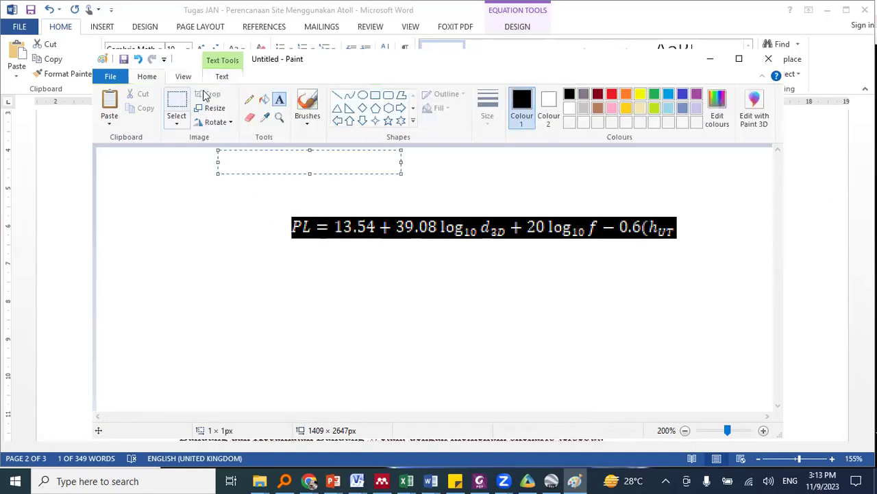
pyautogui.click(249, 99)
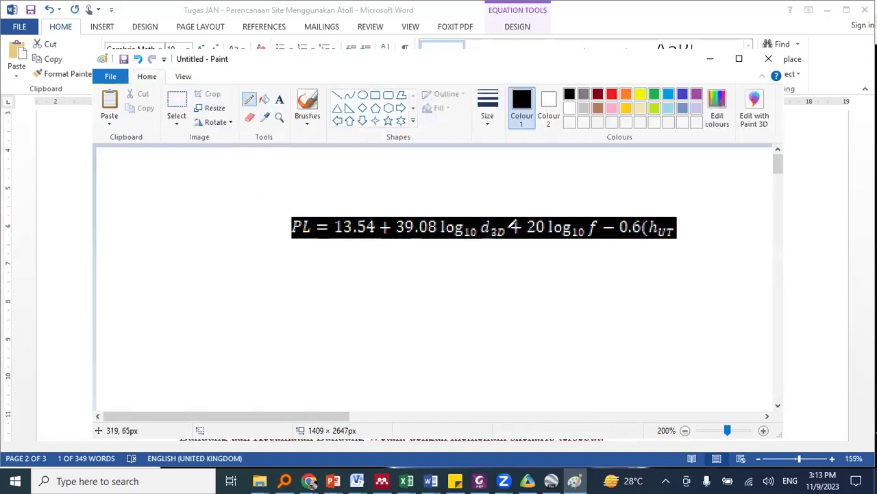
pyautogui.moveTo(487, 212)
pyautogui.mouseDown()
pyautogui.moveTo(499, 256)
pyautogui.moveTo(512, 216)
pyautogui.moveTo(495, 206)
pyautogui.moveTo(509, 238)
pyautogui.moveTo(495, 310)
pyautogui.moveTo(504, 291)
pyautogui.mouseUp()
pyautogui.moveTo(451, 362)
pyautogui.mouseDown()
pyautogui.moveTo(454, 331)
pyautogui.moveTo(461, 387)
pyautogui.moveTo(498, 381)
pyautogui.moveTo(513, 389)
pyautogui.mouseUp()
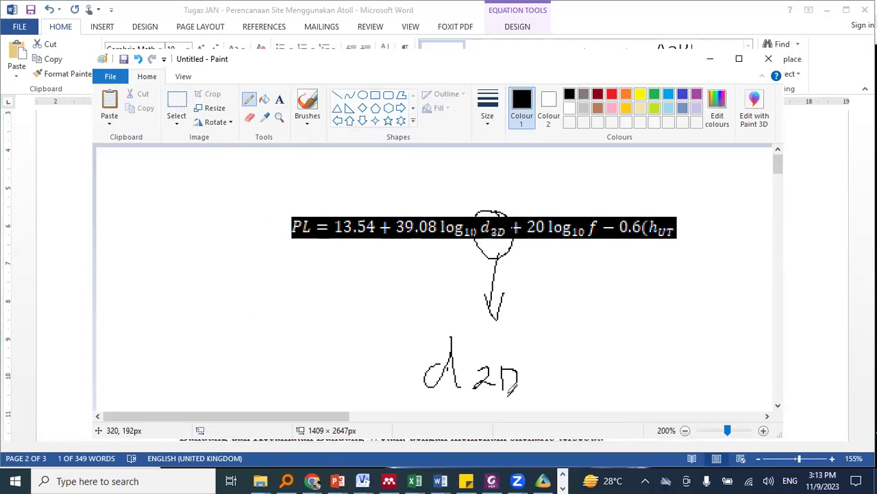
# - Return to the Word document and read tasks a and b on calculating the 5G site count and placing the sites
pyautogui.hotkey('alt', 'Tab')
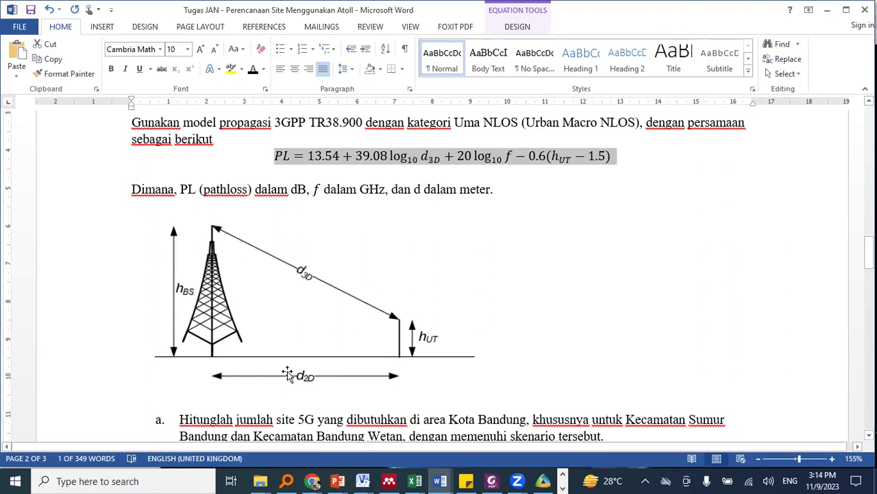
pyautogui.scroll(-1, 312, 381)
pyautogui.scroll(-1, 312, 380)
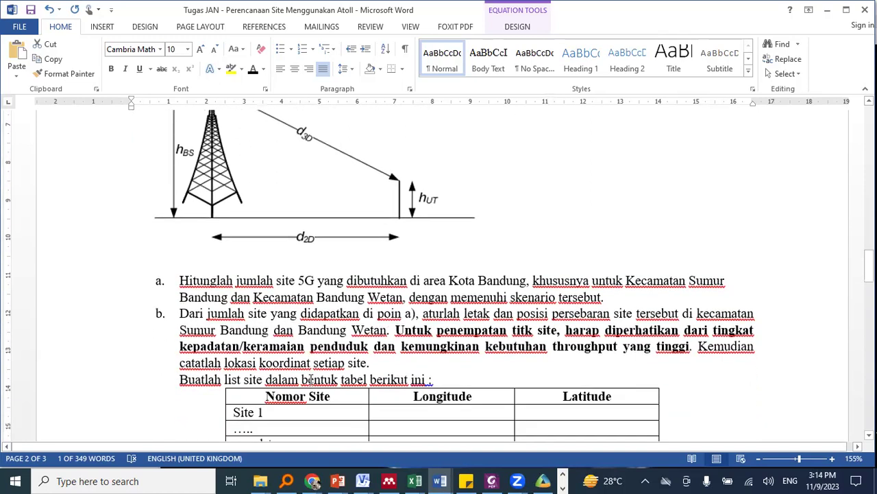
pyautogui.scroll(-2, 312, 380)
pyautogui.scroll(3, 312, 380)
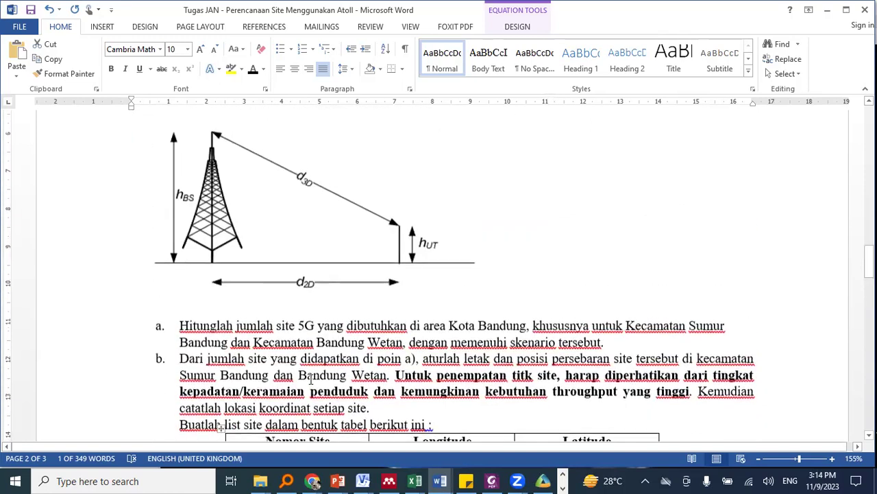
pyautogui.click(440, 481)
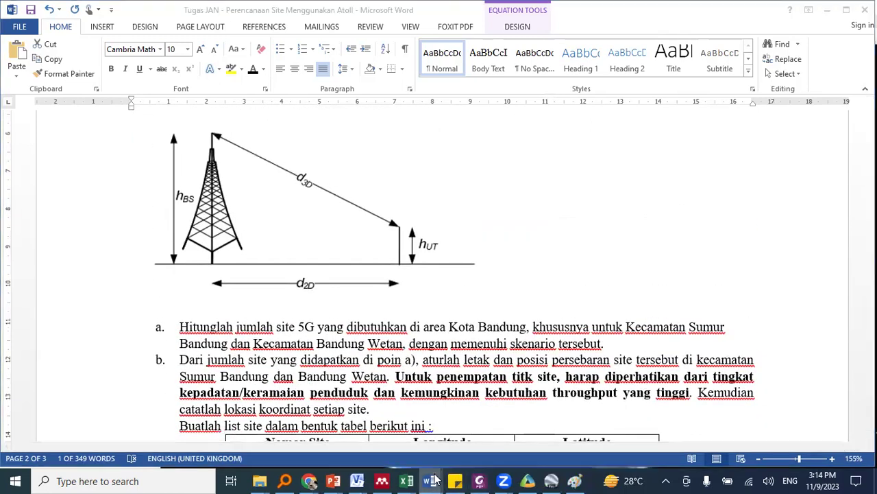
pyautogui.click(823, 439)
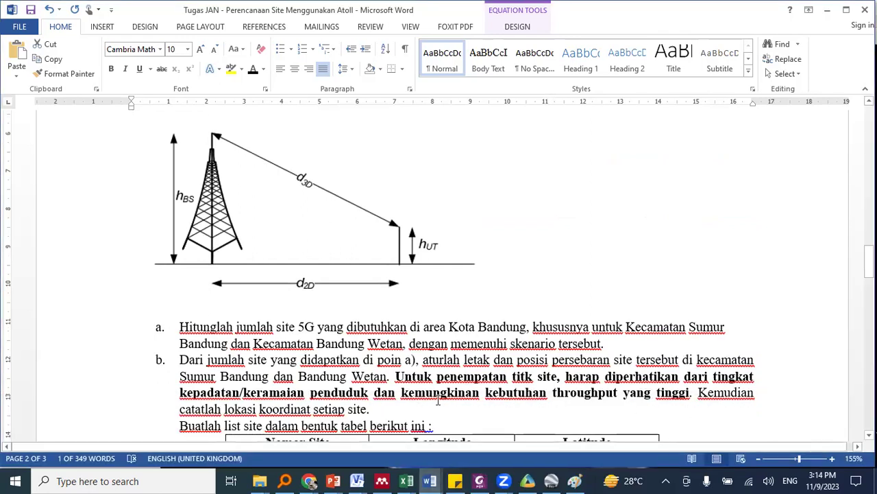
pyautogui.scroll(-1, 410, 376)
pyautogui.scroll(6, 372, 349)
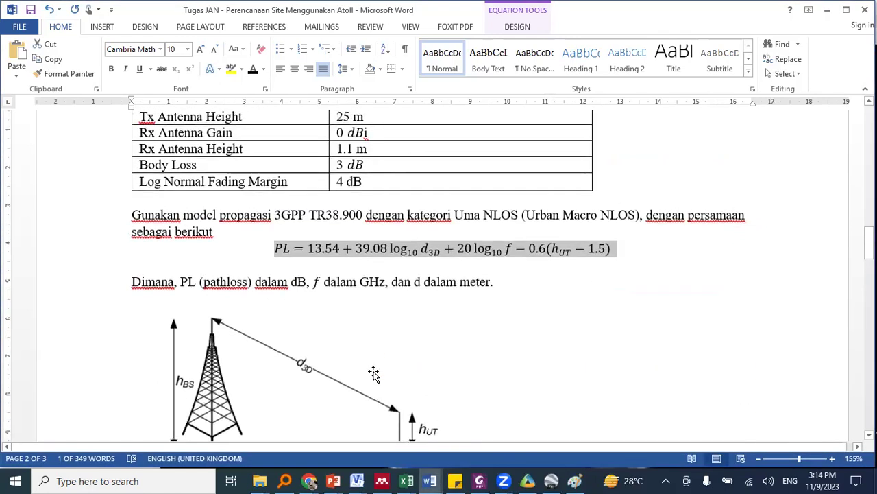
pyautogui.scroll(-5, 366, 320)
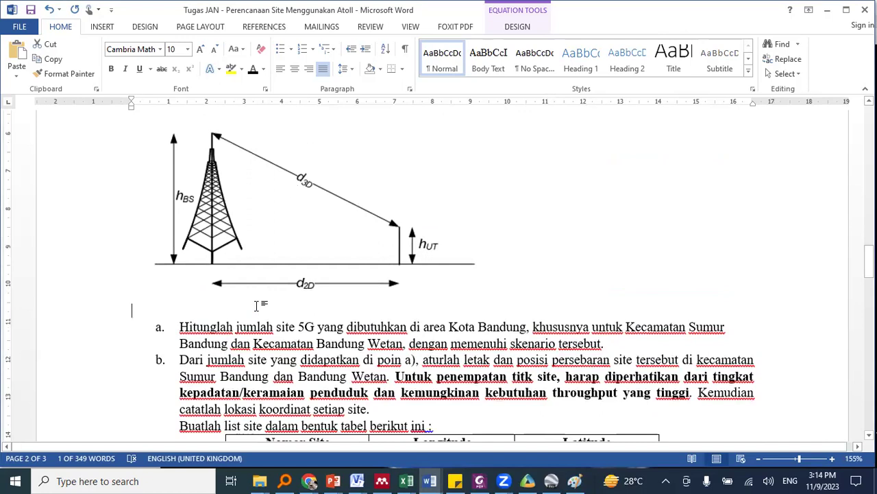
# - Add the line "Jumlah site : 10 site 5G" below the tower diagram and start a lettered item under it
pyautogui.click(256, 304)
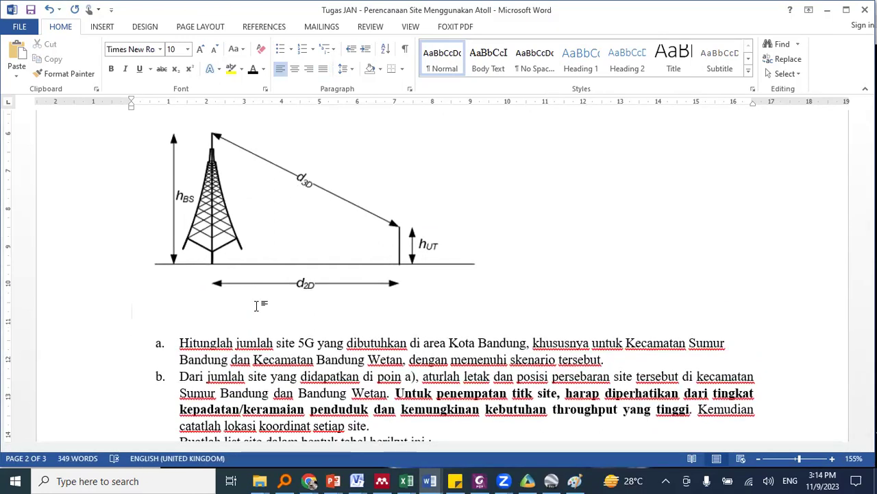
pyautogui.write('jumlah site')
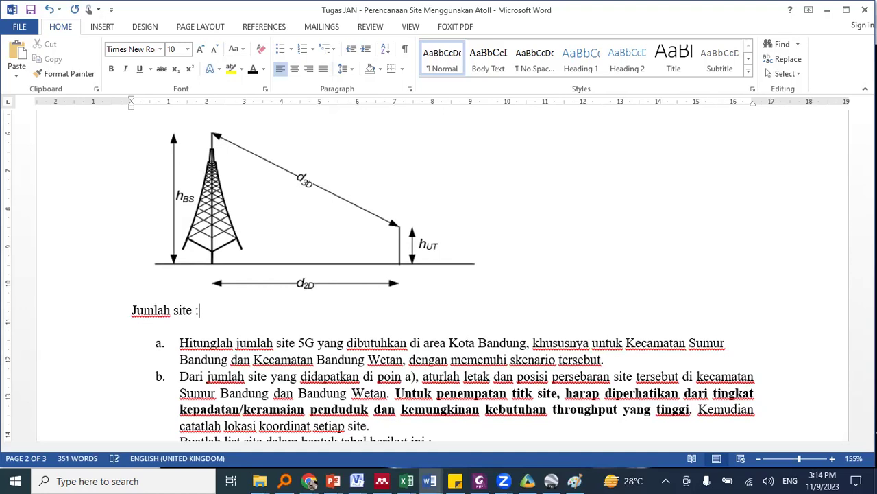
pyautogui.write('10 s')
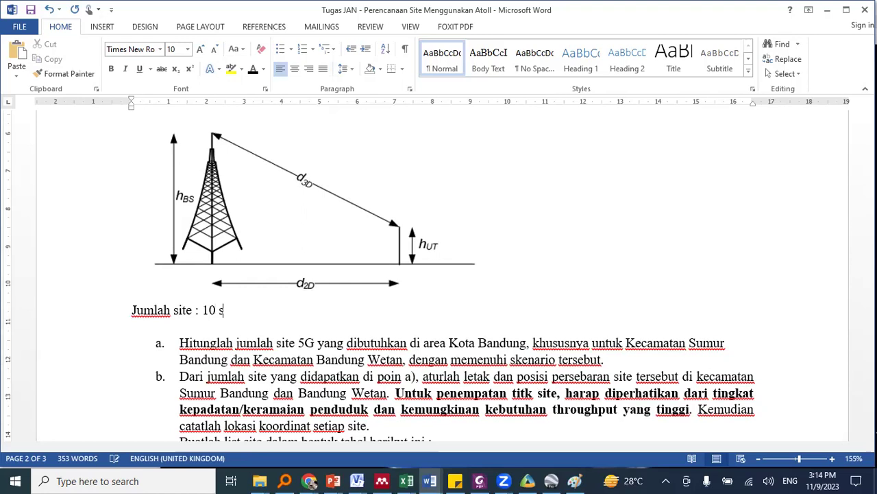
pyautogui.write('ite 5G')
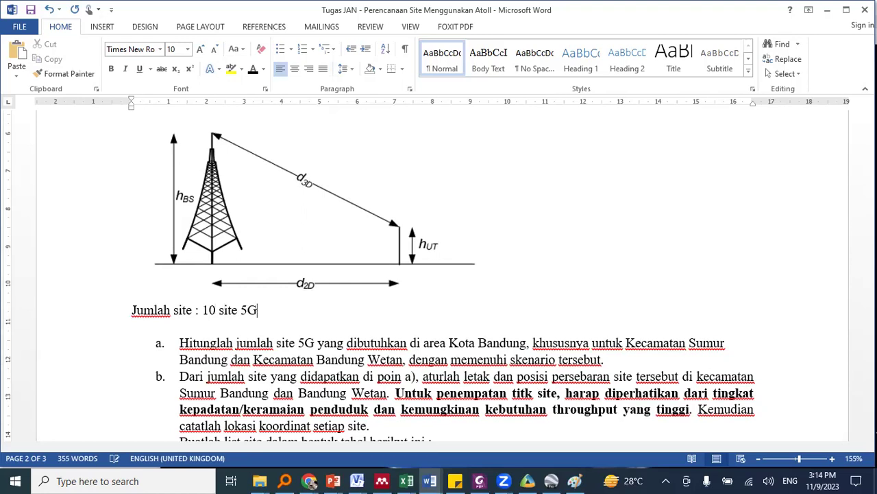
pyautogui.press('Return')
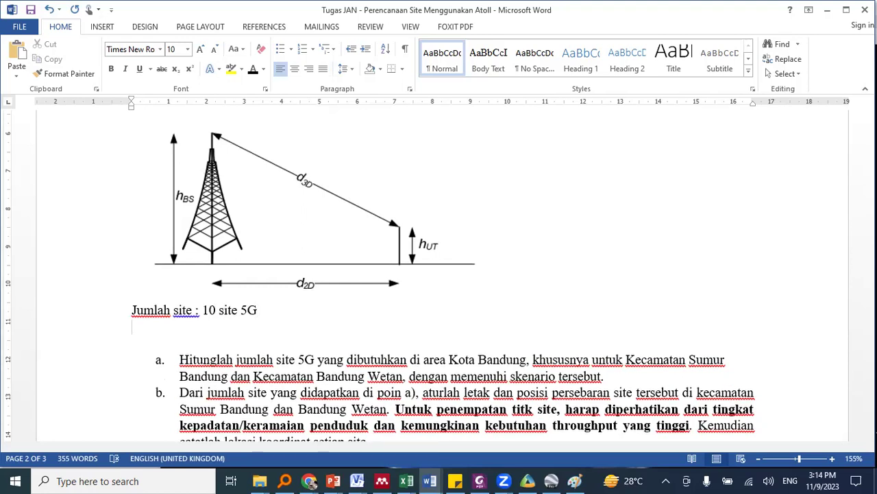
pyautogui.write('a.')
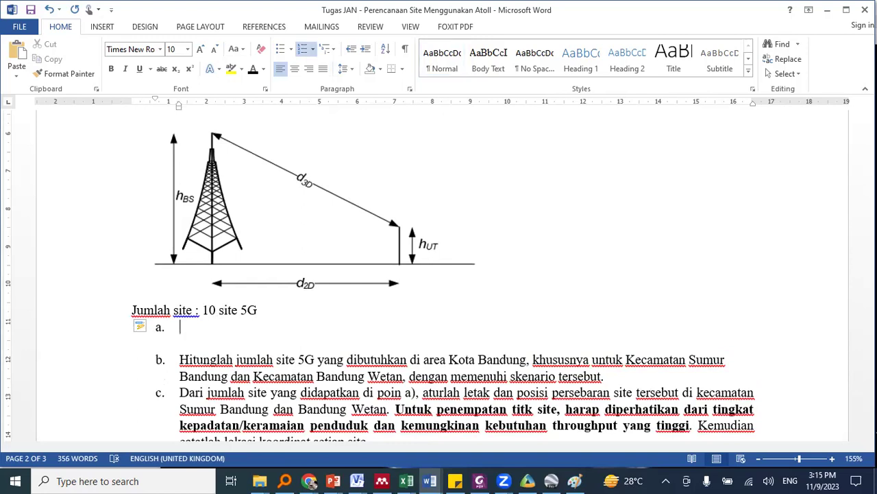
# - Delete the empty lettered item and the text after "Jumlah" in the line below the tower diagram
pyautogui.press('BackSpace')
pyautogui.press('BackSpace')
pyautogui.press('BackSpace')
pyautogui.press('BackSpace')
pyautogui.press('BackSpace')
pyautogui.press('BackSpace')
pyautogui.press('BackSpace')
pyautogui.press('BackSpace')
pyautogui.press('BackSpace')
pyautogui.press('BackSpace')
pyautogui.press('BackSpace')
pyautogui.press('BackSpace')
pyautogui.press('BackSpace')
pyautogui.press('BackSpace')
pyautogui.press('BackSpace')
pyautogui.press('BackSpace')
pyautogui.press('BackSpace')
pyautogui.press('BackSpace')
pyautogui.press('BackSpace')
pyautogui.press('BackSpace')
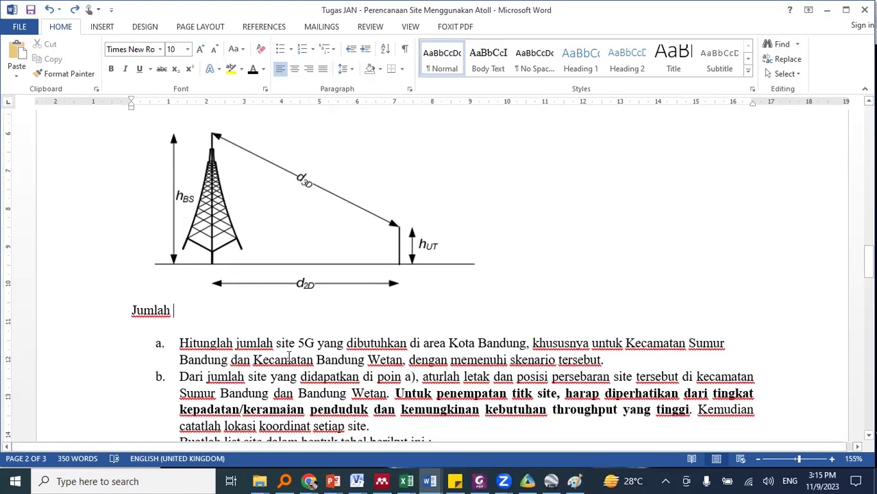
# - Append an arrow and "10 site" to the end of task a on calculating the 5G site count
pyautogui.scroll(-1, 350, 314)
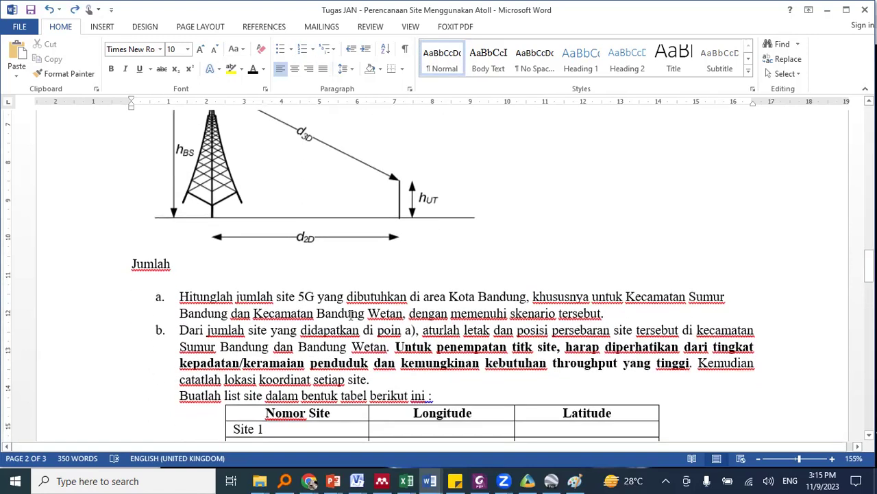
pyautogui.click(619, 315)
pyautogui.write('--')
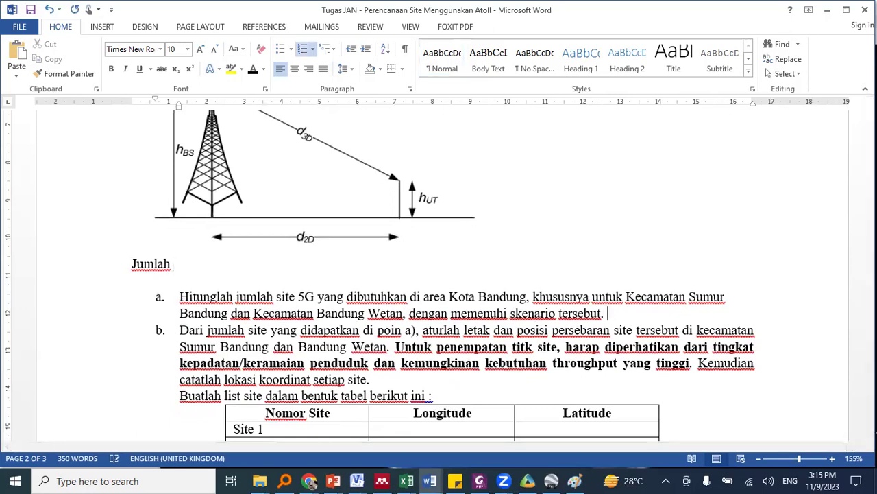
pyautogui.write('> 10')
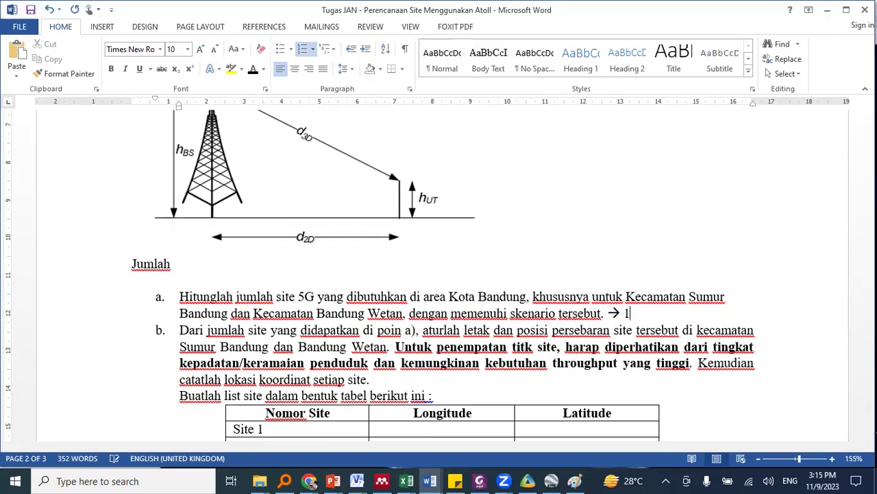
pyautogui.write(' site')
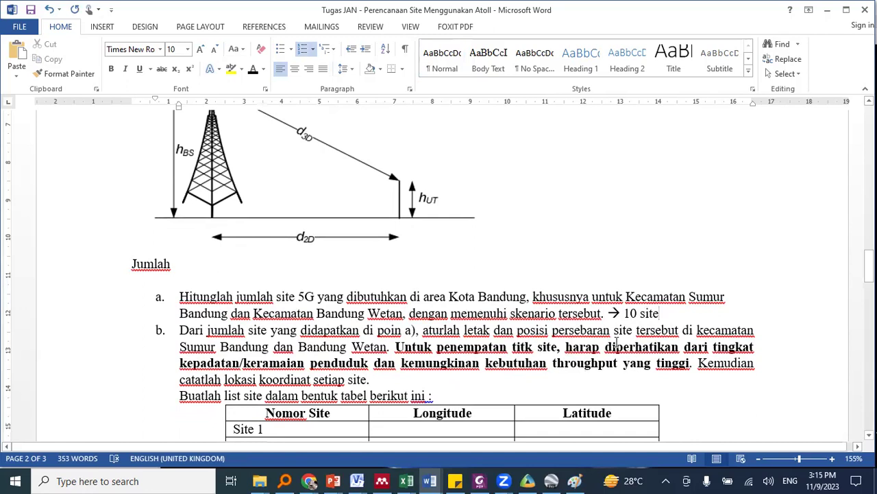
# - Switch to Google Earth Pro and zoom in on the site1 and site 2 placemarks in Bandung
pyautogui.scroll(-1, 612, 339)
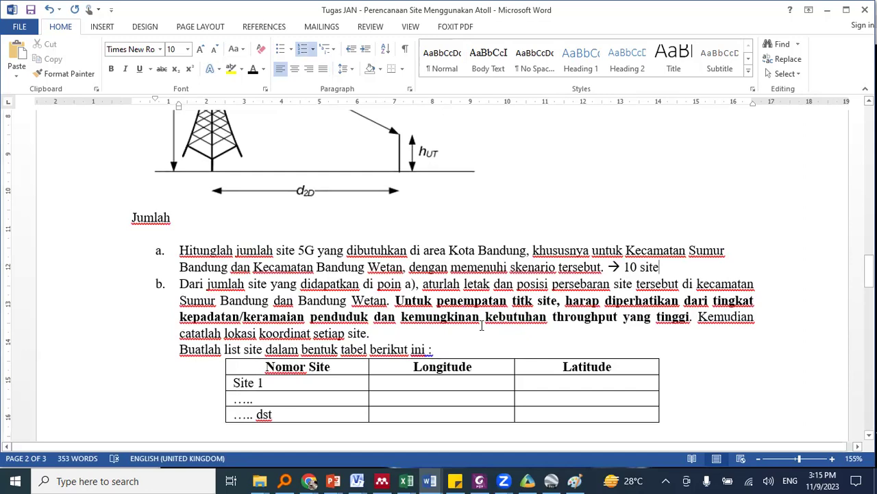
pyautogui.click(552, 480)
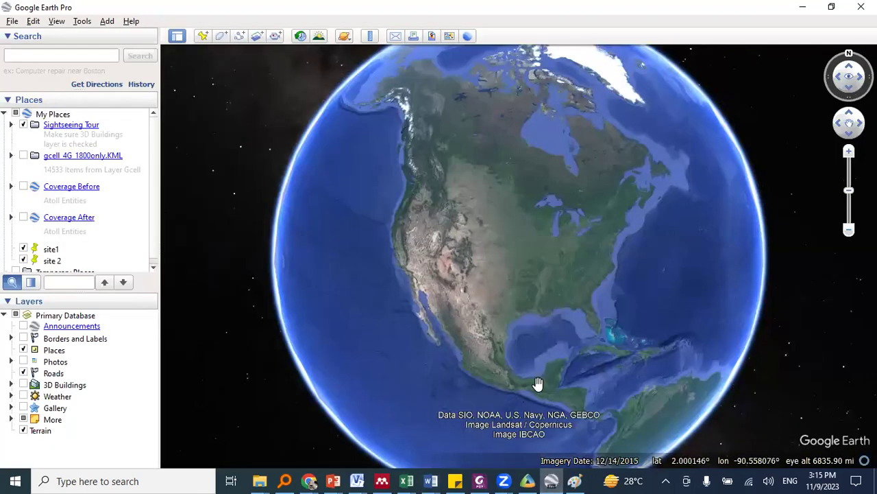
pyautogui.scroll(-3, 533, 302)
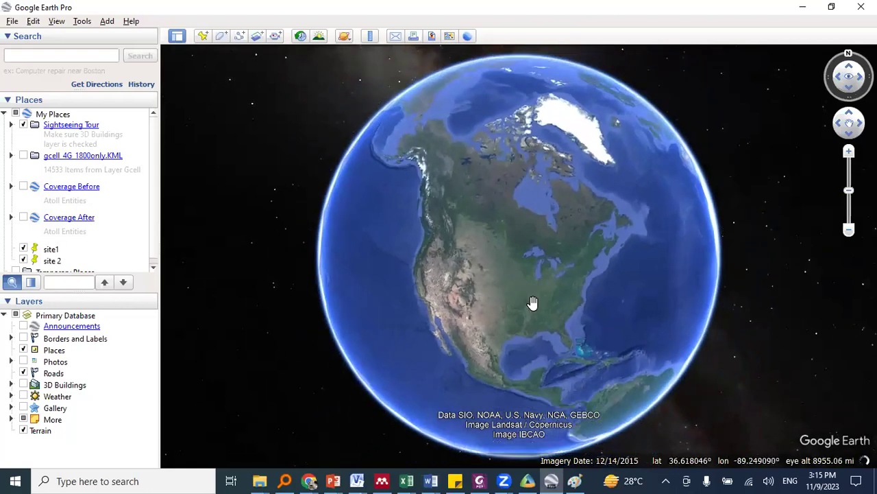
pyautogui.moveTo(521, 298); pyautogui.dragTo(528, 260)
pyautogui.scroll(3, 529, 261)
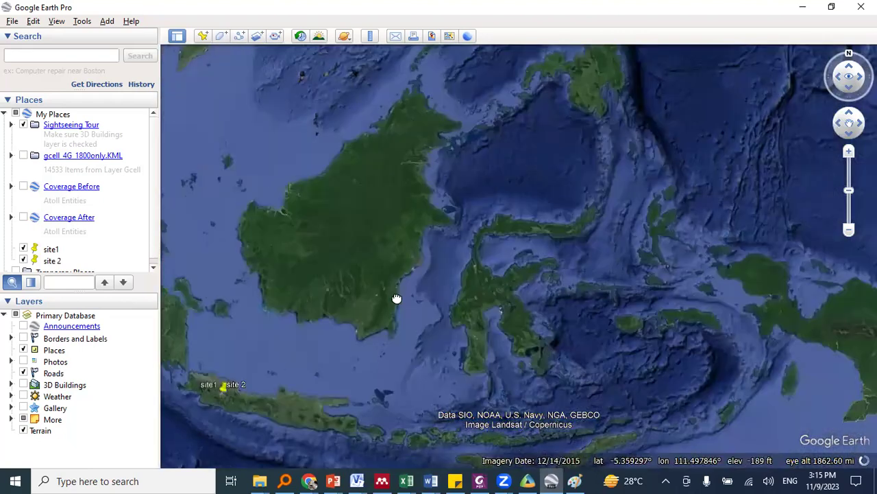
pyautogui.moveTo(397, 298); pyautogui.dragTo(508, 276)
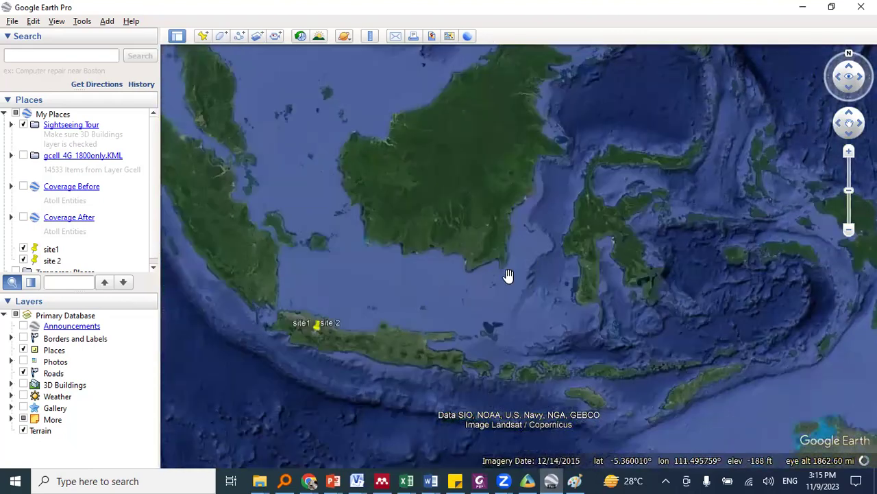
pyautogui.scroll(5, 479, 295)
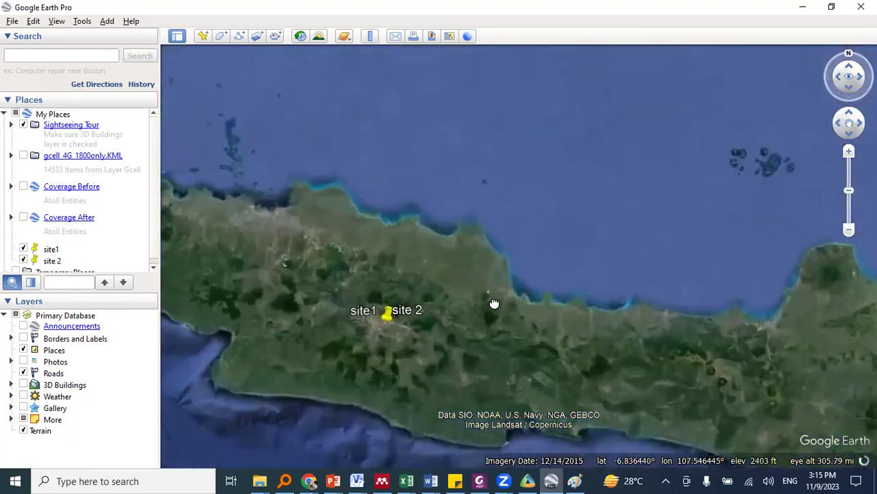
pyautogui.scroll(3, 494, 304)
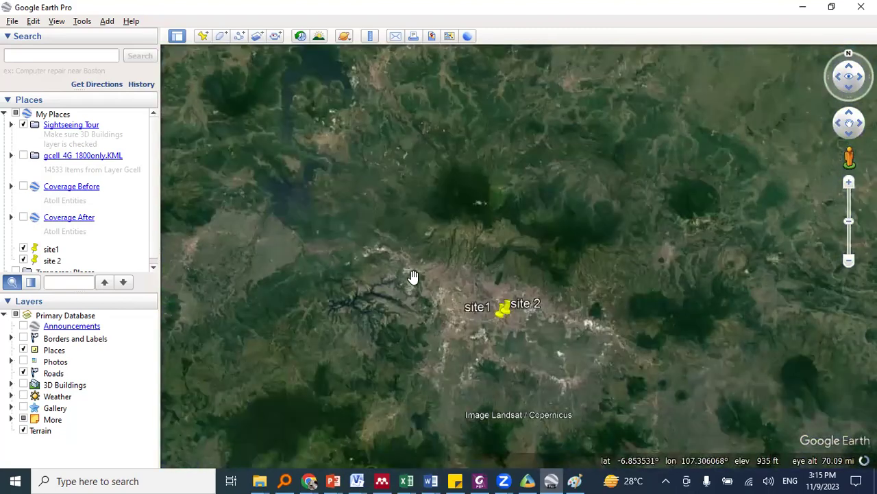
pyautogui.scroll(3, 414, 276)
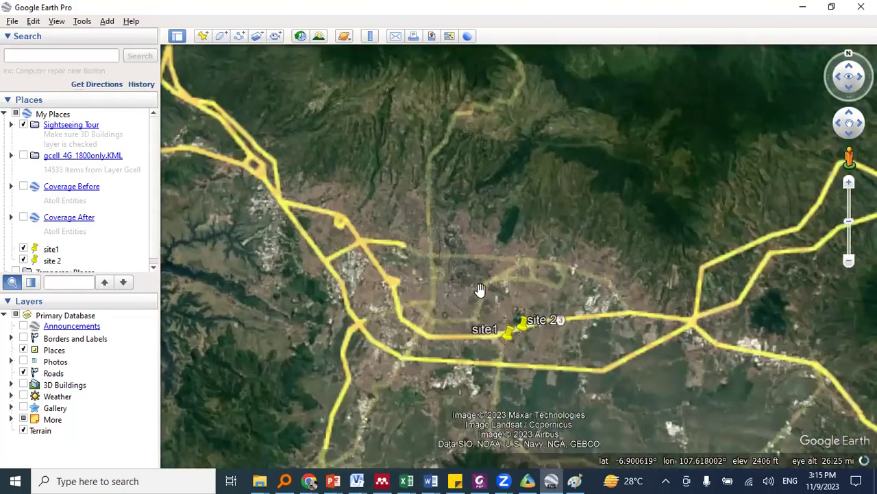
pyautogui.scroll(3, 480, 289)
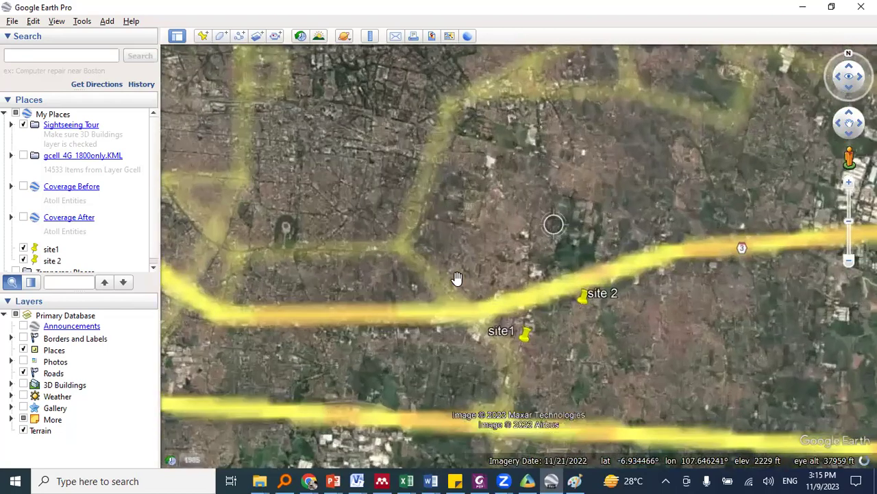
pyautogui.scroll(2, 511, 275)
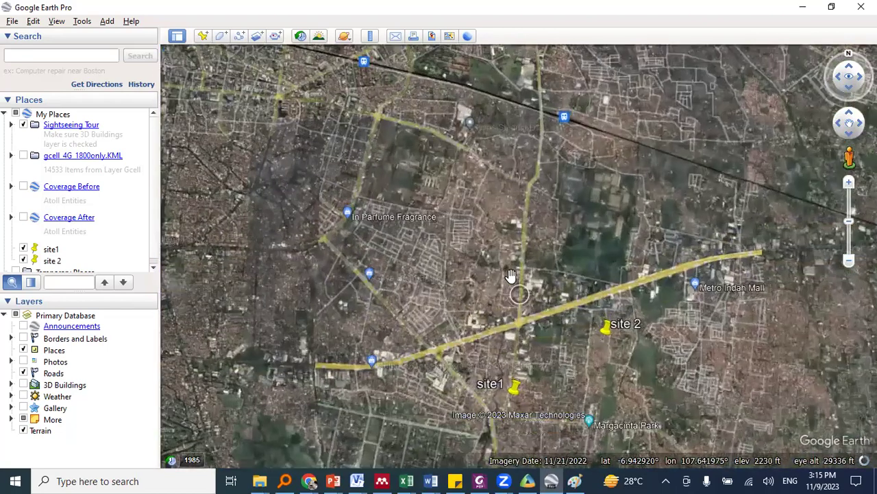
pyautogui.scroll(2, 511, 275)
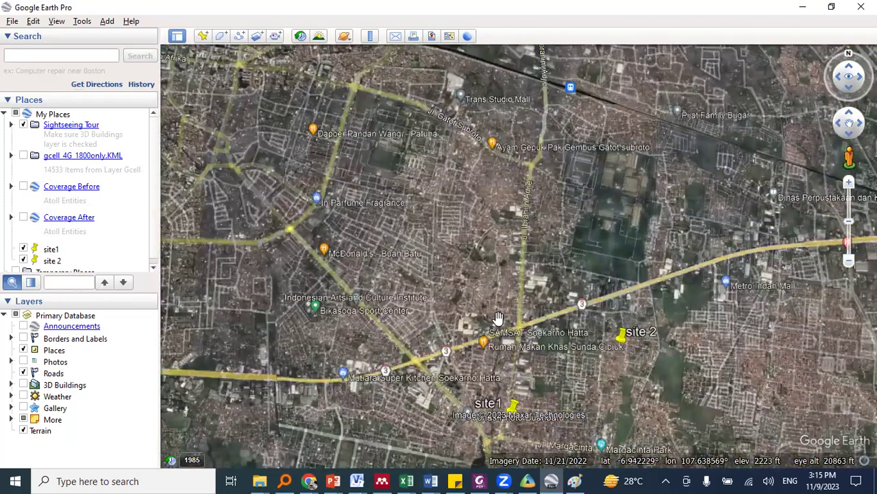
# - Return to the Word document and examine the Longitude and Latitude cells of the Site 1 row in task b's table
pyautogui.hotkey('alt', 'Tab')
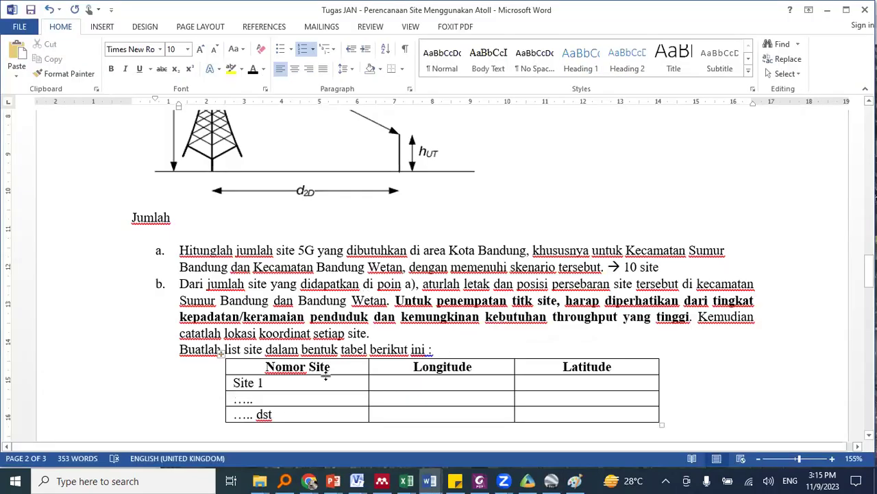
pyautogui.scroll(-1, 230, 343)
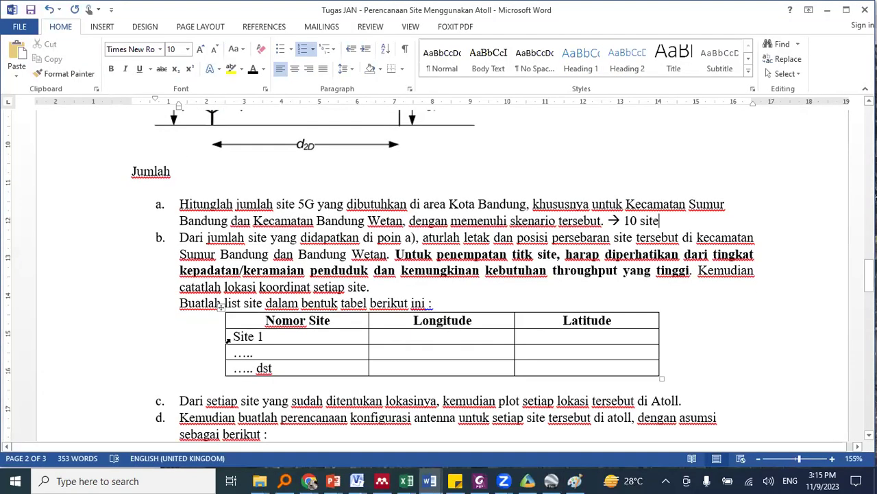
pyautogui.click(430, 336)
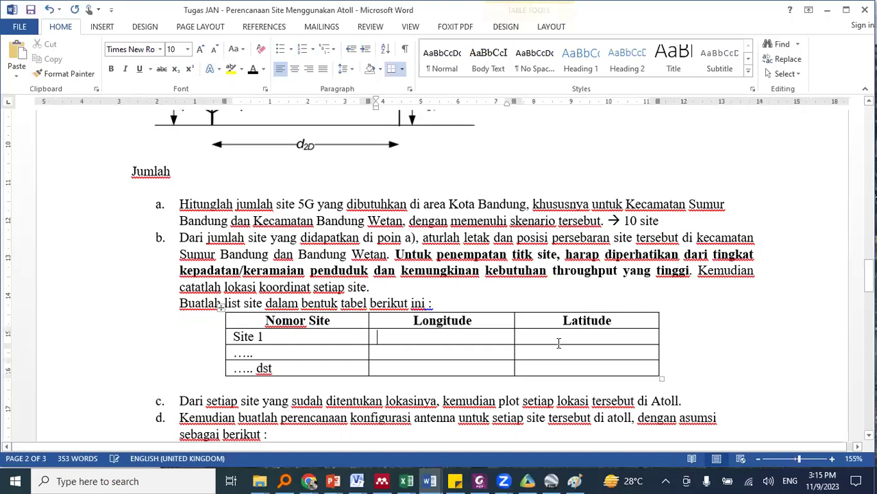
pyautogui.click(594, 337)
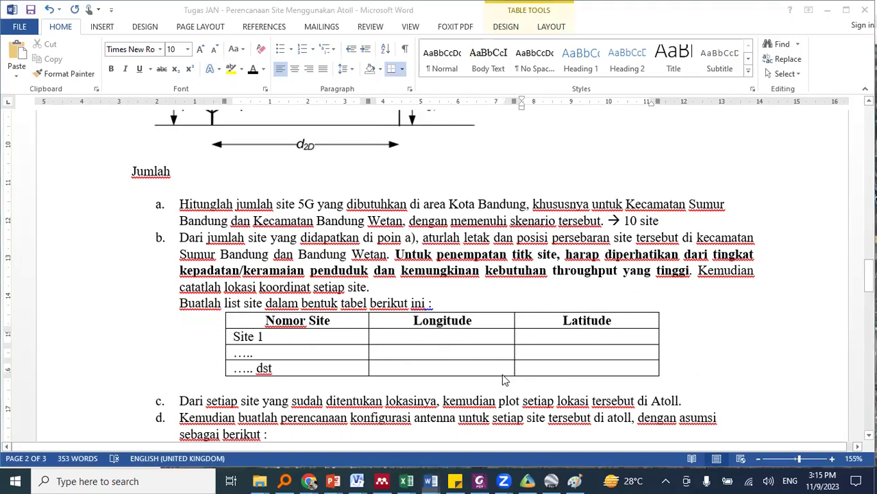
# - Switch to Google Earth Pro and view the latitude and longitude in the site 2 placemark's properties, leaving them unedited
pyautogui.hotkey('alt', 'Tab')
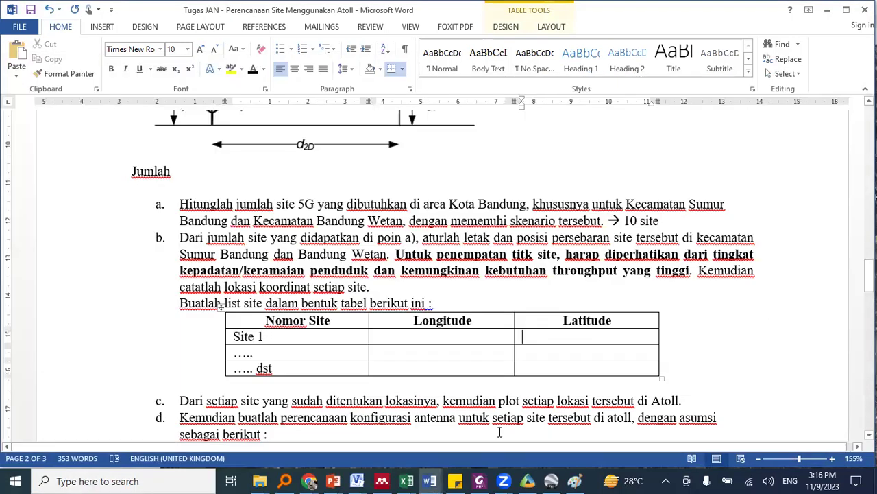
pyautogui.click(538, 473)
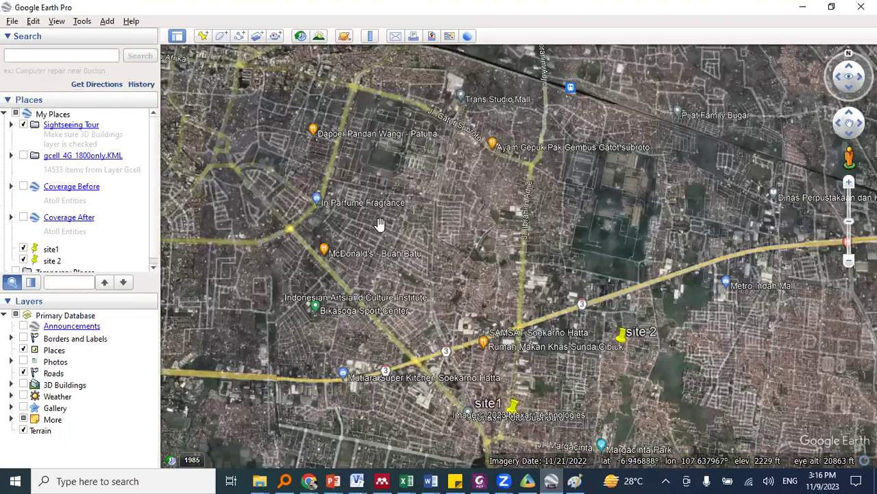
pyautogui.click(622, 334)
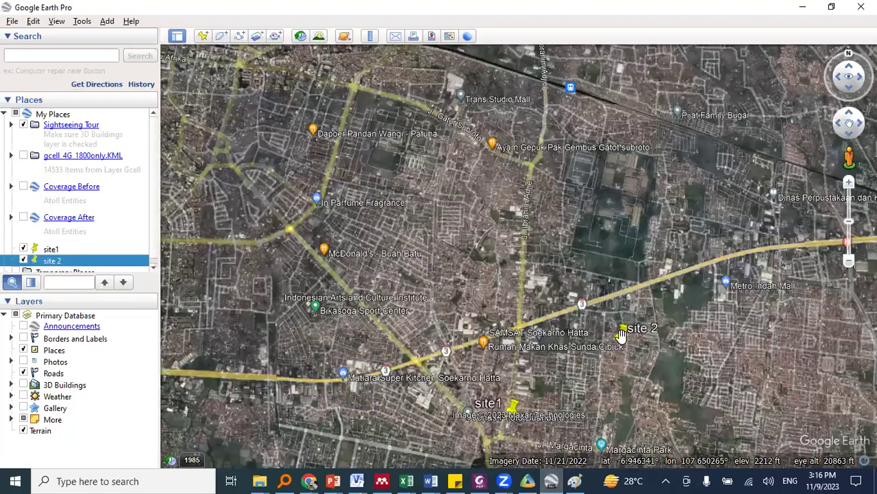
pyautogui.rightClick(621, 334)
pyautogui.click(669, 329)
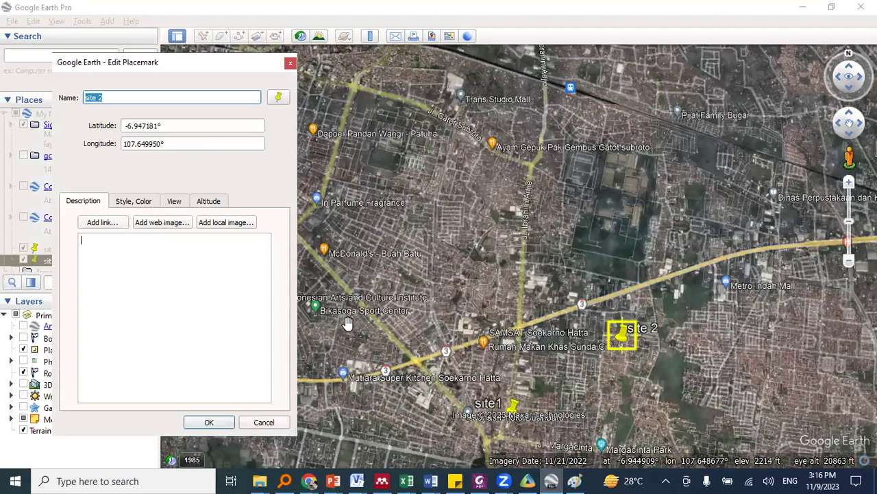
pyautogui.click(271, 423)
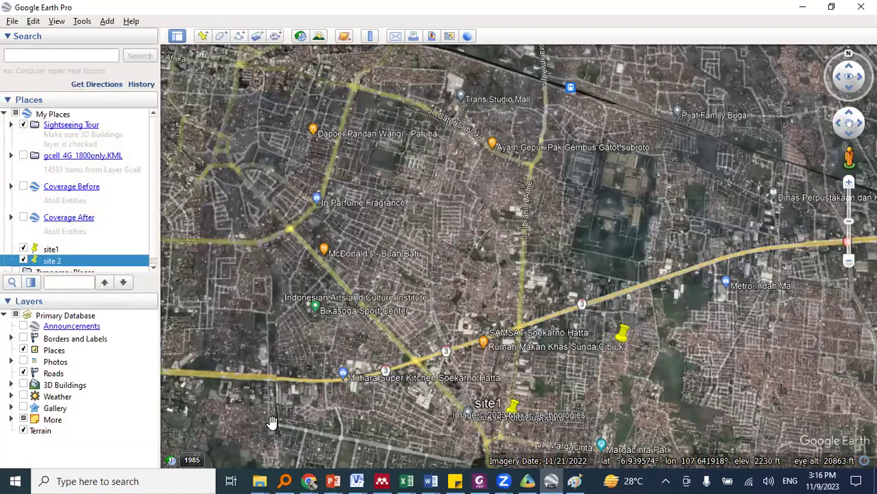
# - Return to the Word document and add a "Project template" sub-bullet under task c on plotting the sites in Atoll
pyautogui.hotkey('alt', 'Tab')
pyautogui.scroll(-3, 366, 319)
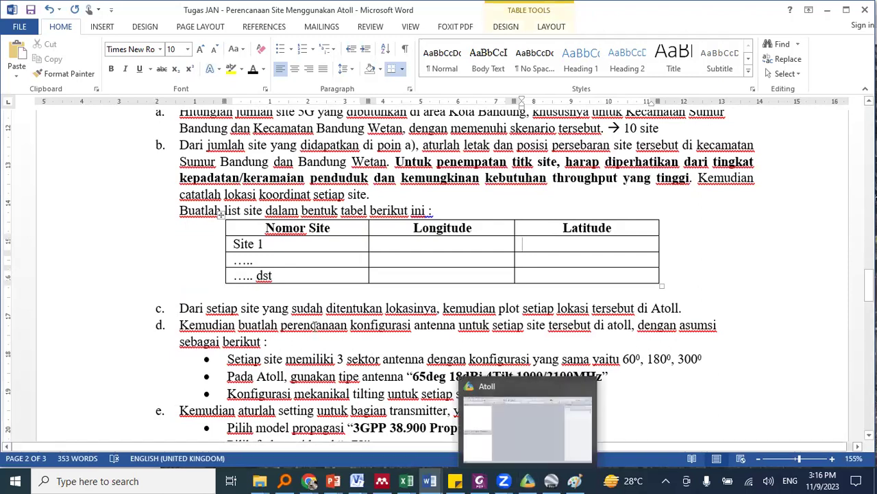
pyautogui.click(694, 305)
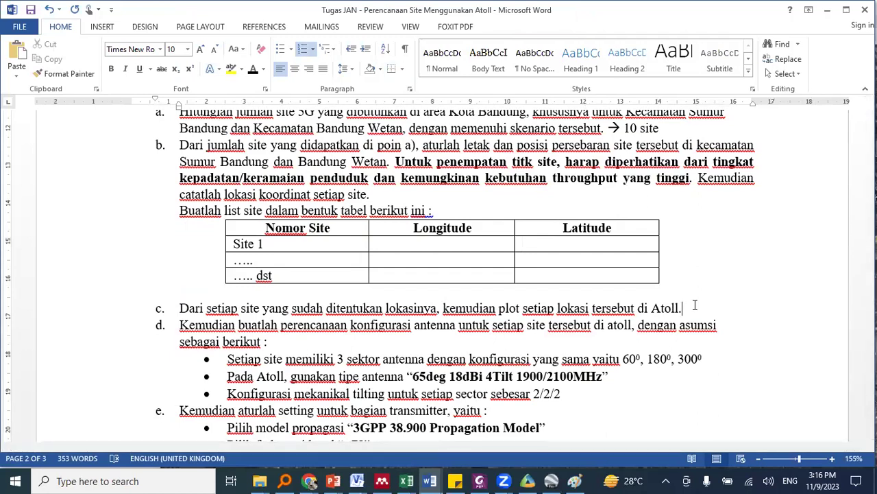
pyautogui.press('Return')
pyautogui.press('Tab')
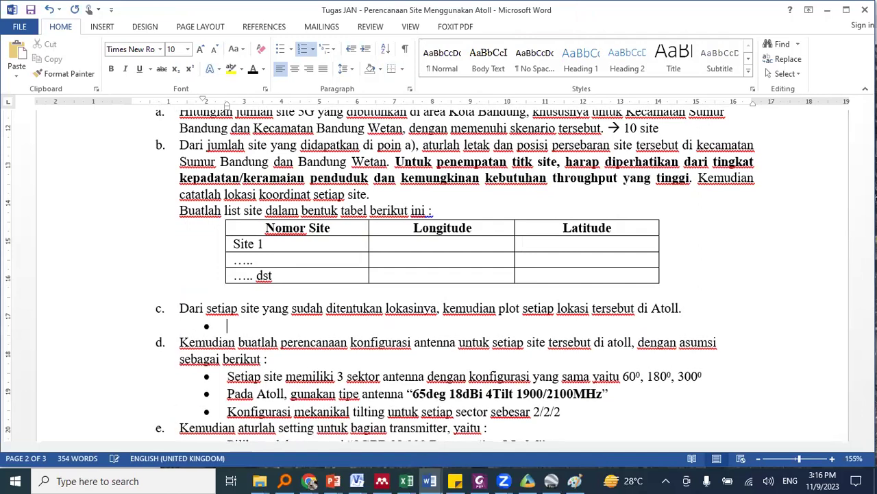
pyautogui.write('pro')
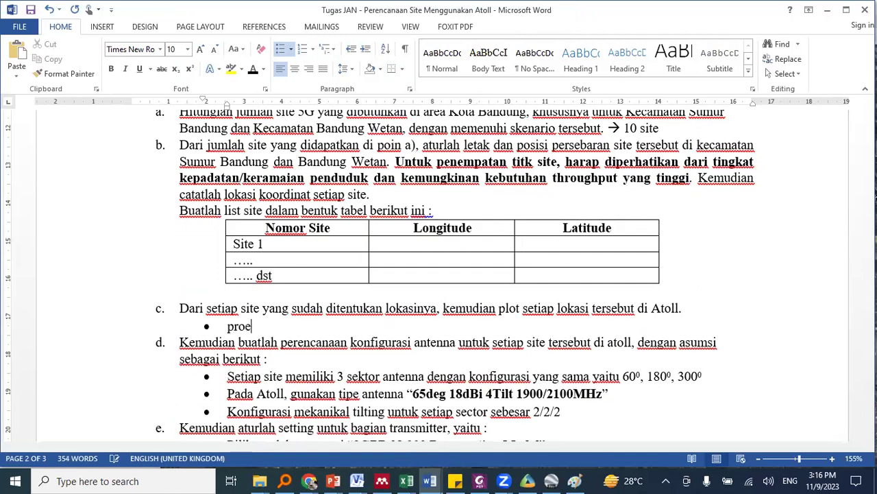
pyautogui.write('ject tempa')
pyautogui.press('BackSpace')
pyautogui.write('late')
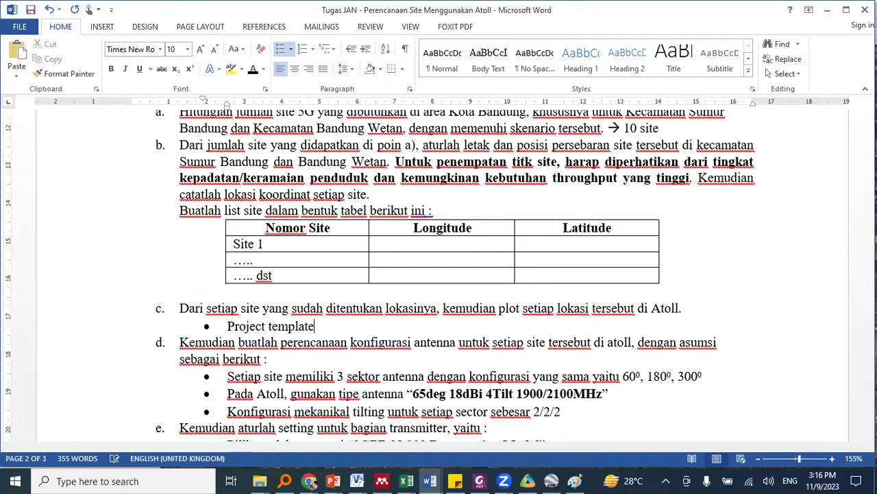
# - Add the bullets "Setting coordinate", "Import map" and "Masukkan datasite" below "Project template", and start another empty bullet
pyautogui.press('Return')
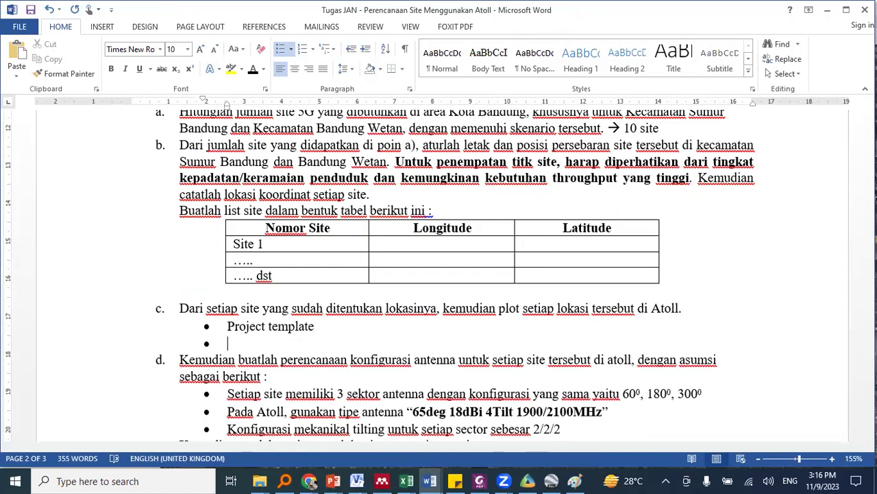
pyautogui.write('setting koordinate')
pyautogui.press('Return')
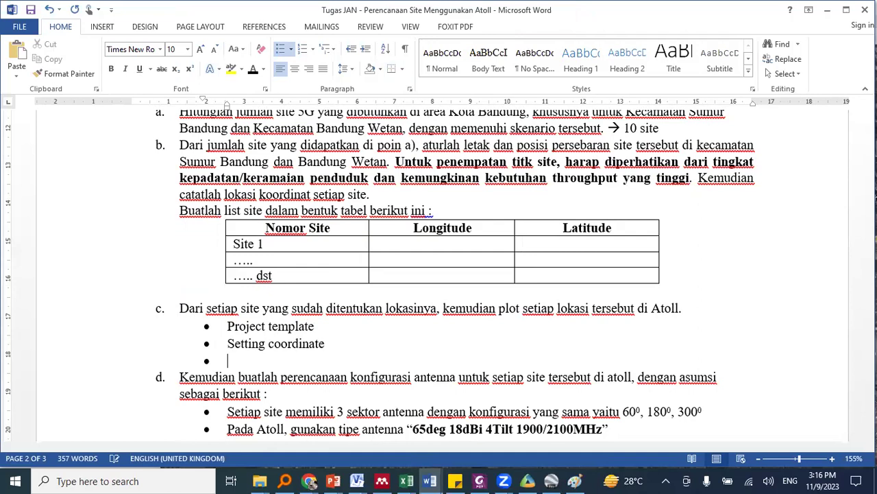
pyautogui.write('import map')
pyautogui.press('Return')
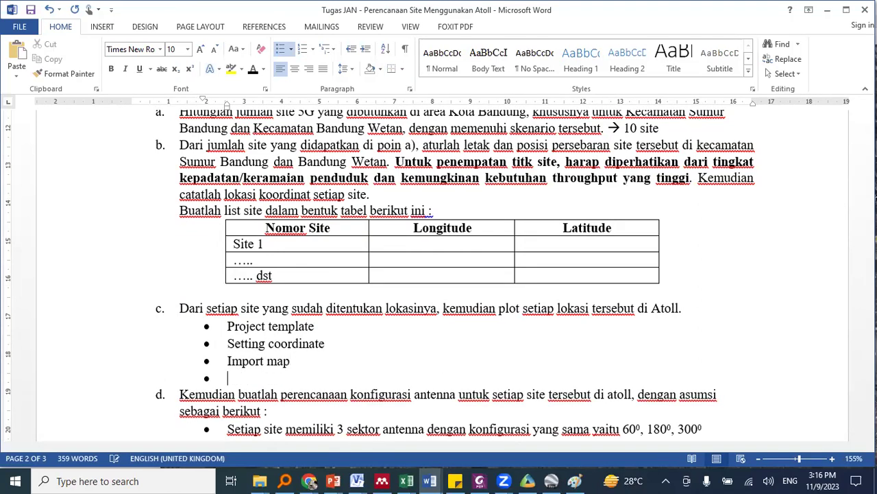
pyautogui.write('masukkan datasite')
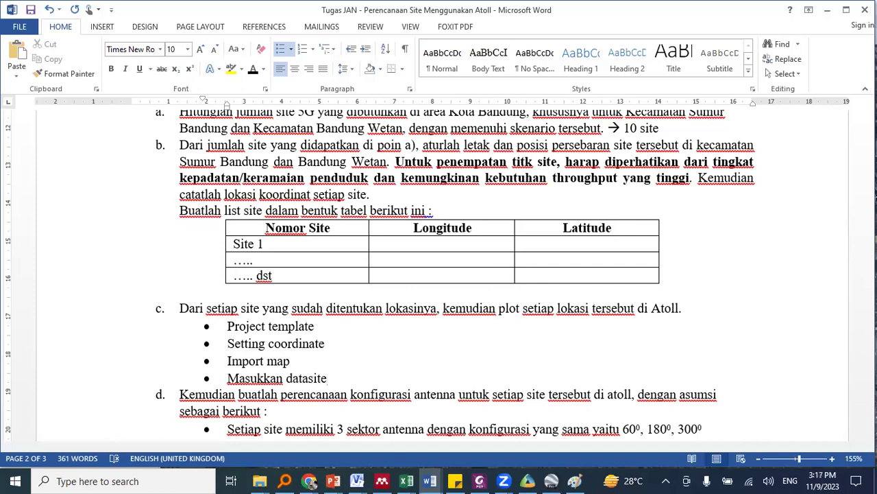
pyautogui.press('Return')
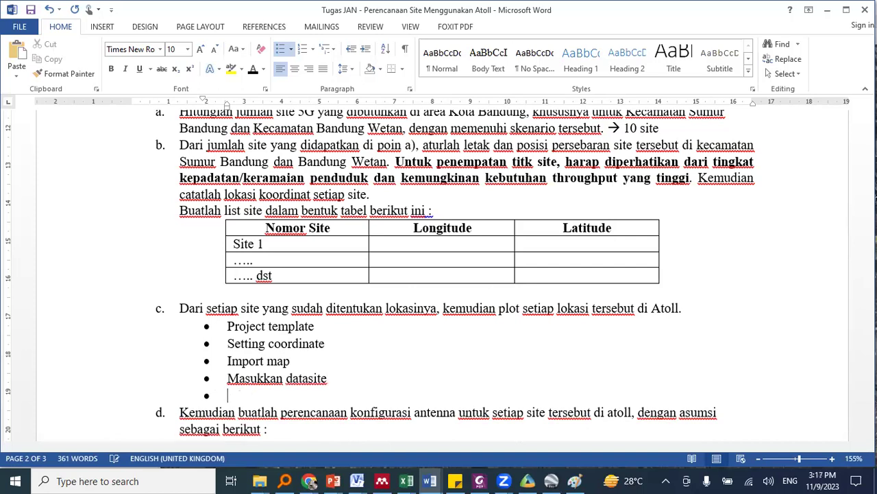
# - Add the numbered sub-items "Site" and "Transmitter" one level below the "Masukkan datasite" bullet
pyautogui.press('Tab')
pyautogui.write('Site')
pyautogui.press('Return')
pyautogui.write('Tr')
pyautogui.write('n')
pyautogui.press('BackSpace')
pyautogui.write('as')
pyautogui.press('BackSpace')
pyautogui.write('nsmitter')
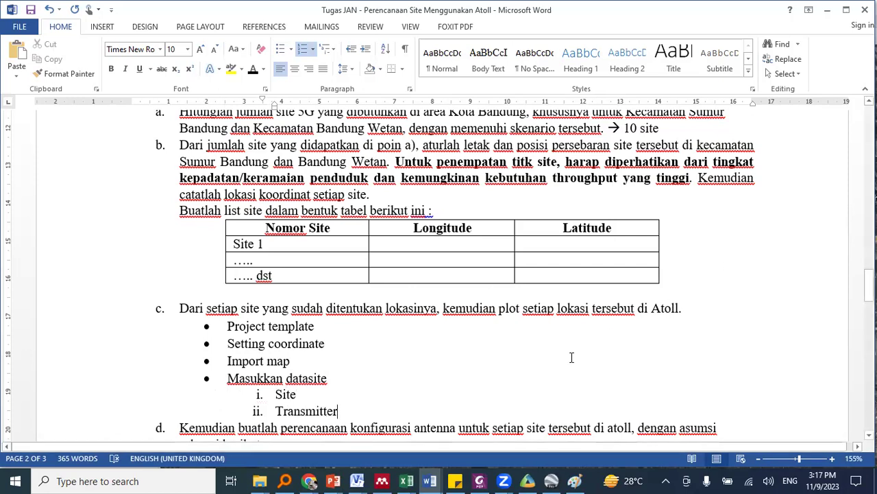
# - Extend the "Site" sub-item with an arrow followed by "nama site/longitude/latitude"
pyautogui.scroll(-3, 381, 356)
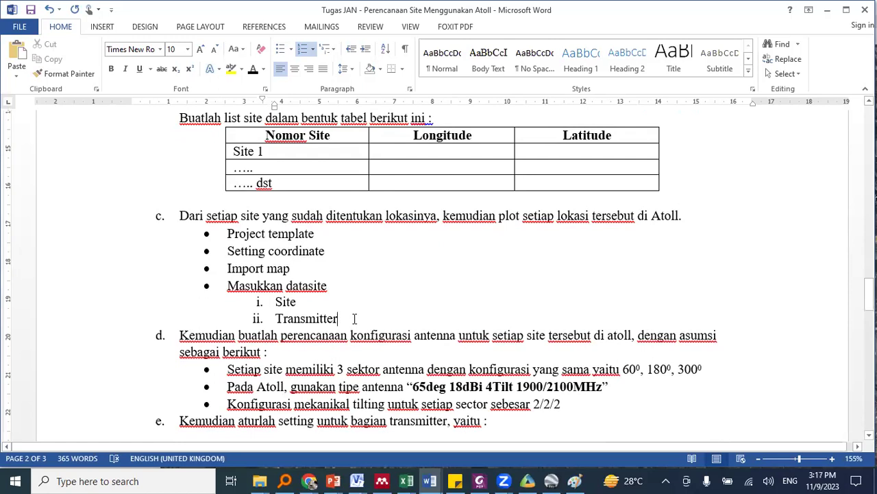
pyautogui.click(299, 302)
pyautogui.write('--> n')
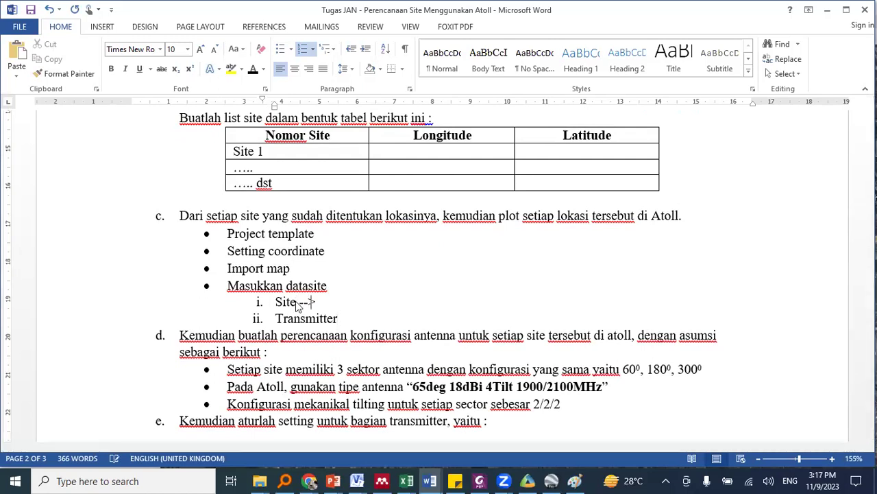
pyautogui.write('ama site')
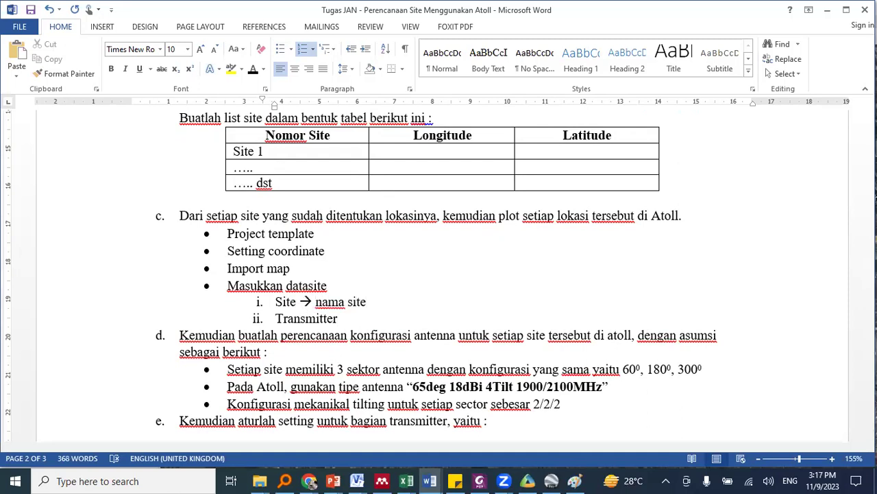
pyautogui.write('/longitude/latitude')
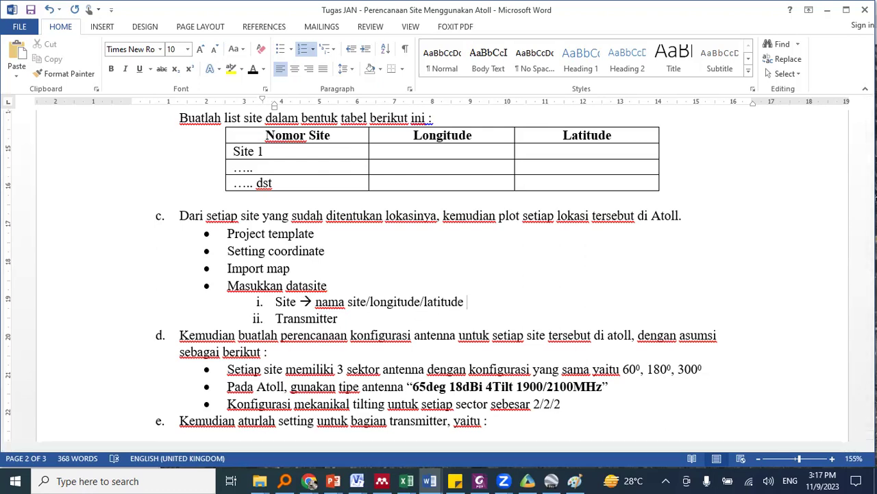
# - Point out the "Import map" bullet and append an arrow after the "Transmitter" sub-item
pyautogui.moveTo(292, 269); pyautogui.dragTo(228, 269)
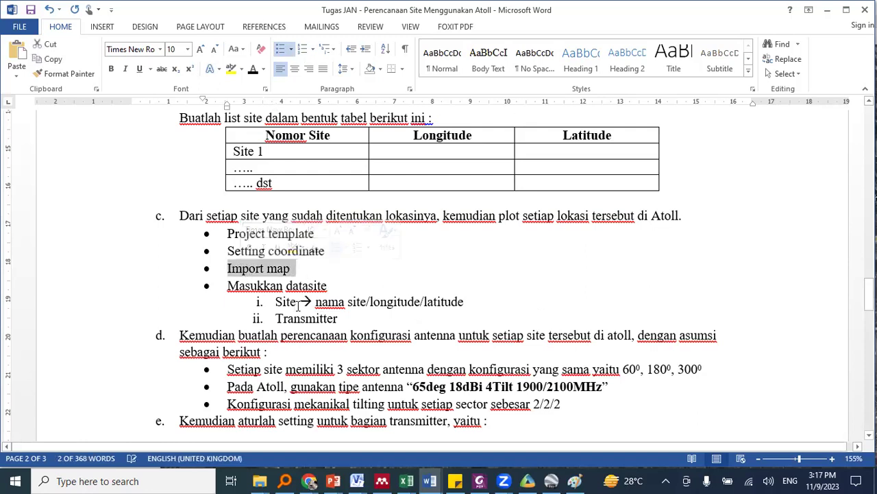
pyautogui.click(386, 317)
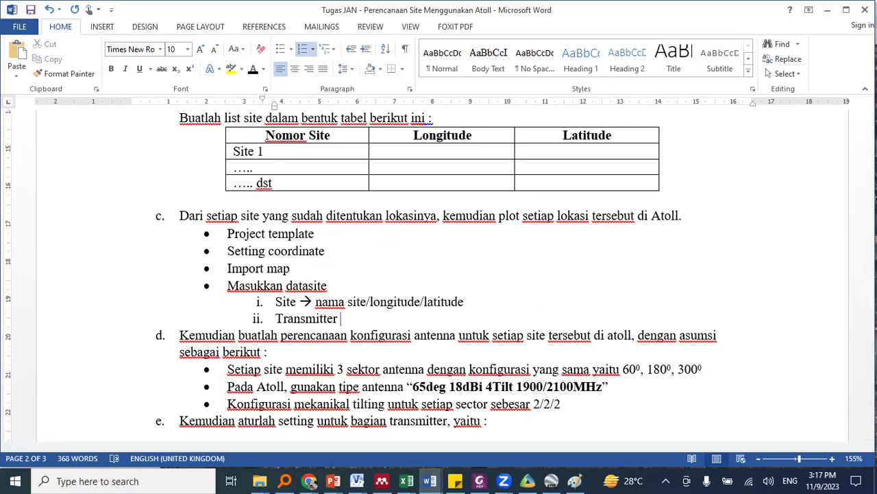
pyautogui.write('-->')
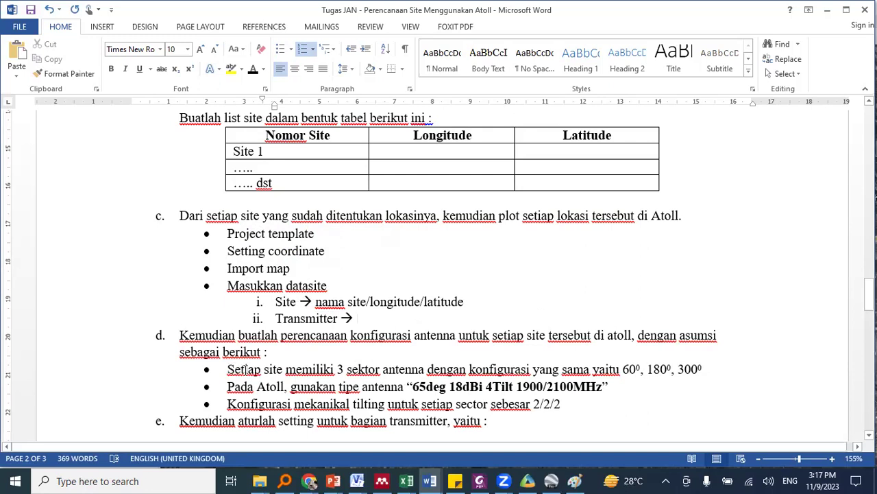
# - Examine the phrase "3 sektor antenna" in the first bullet of task d
pyautogui.moveTo(338, 369); pyautogui.dragTo(389, 369)
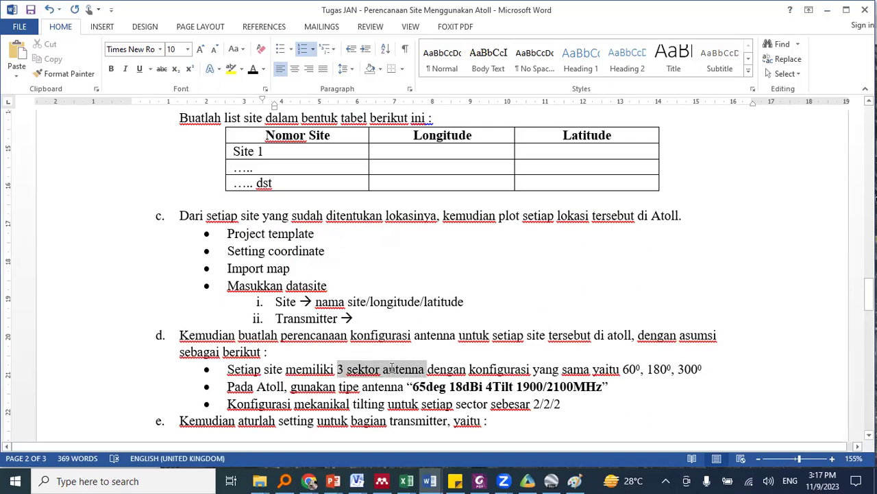
pyautogui.click(553, 368)
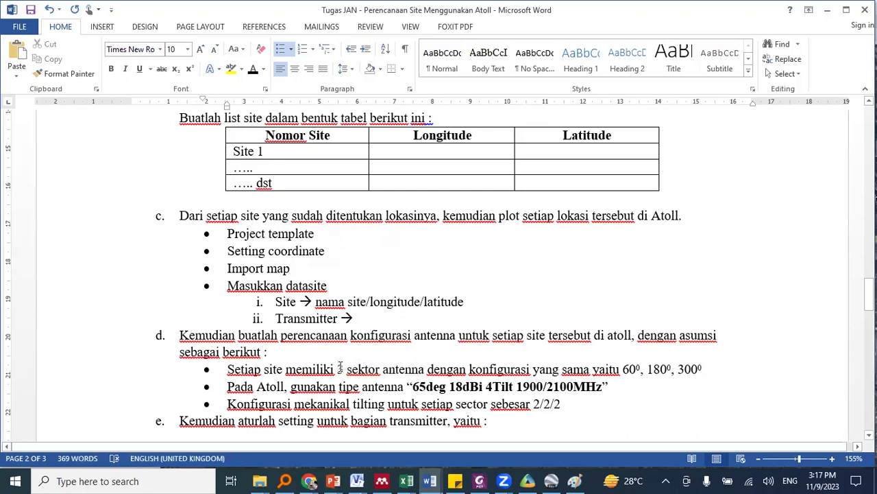
pyautogui.moveTo(337, 368); pyautogui.dragTo(427, 369)
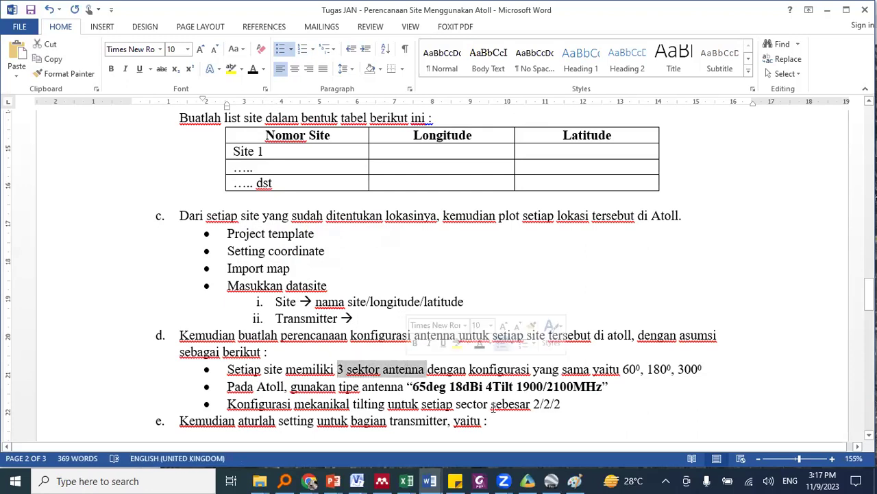
# - Switch to Google Earth Pro, draw a trial ruler line from the site 2 placemark, and clear it
pyautogui.click(551, 480)
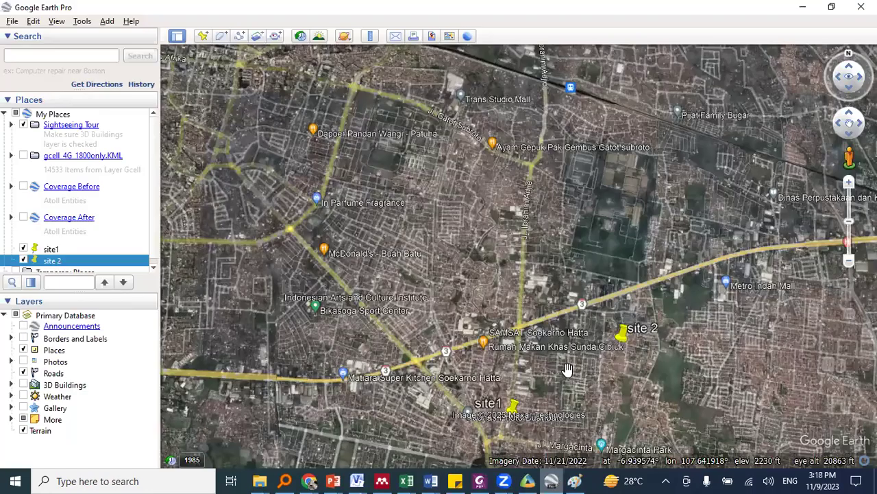
pyautogui.moveTo(594, 345); pyautogui.dragTo(538, 265)
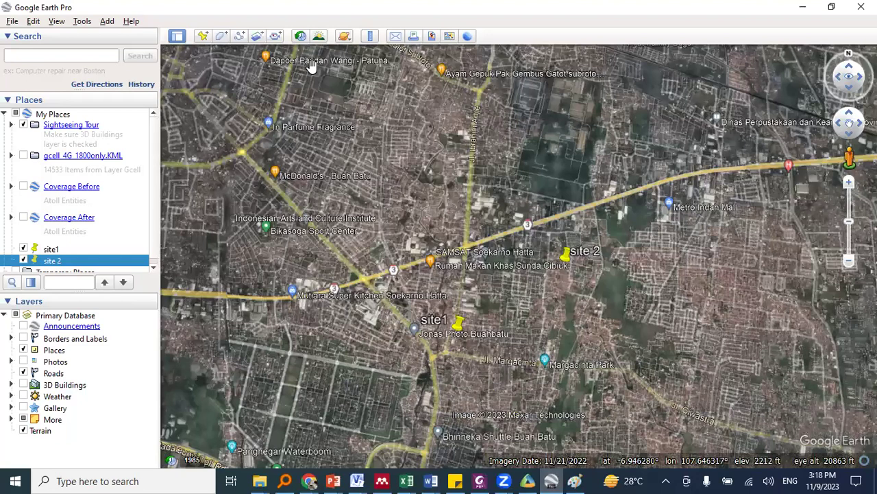
pyautogui.hotkey('ctrl', 'alt', 'r')
pyautogui.click(567, 256)
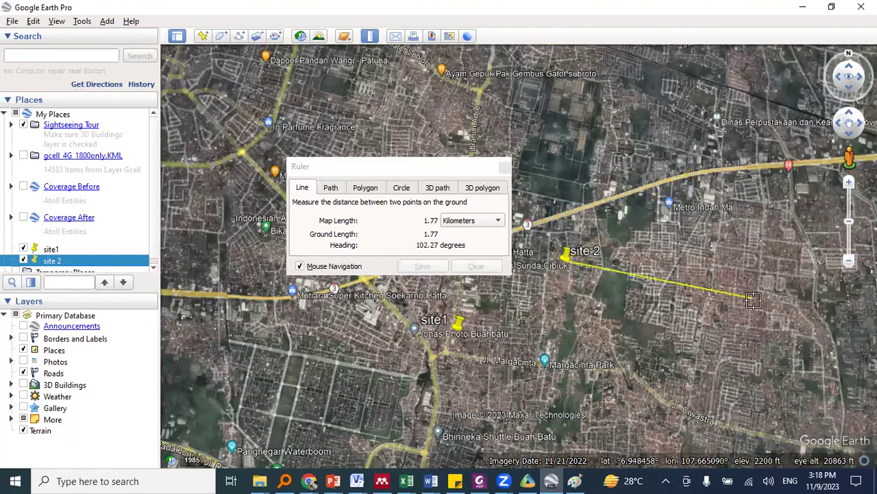
pyautogui.click(585, 393)
pyautogui.click(479, 266)
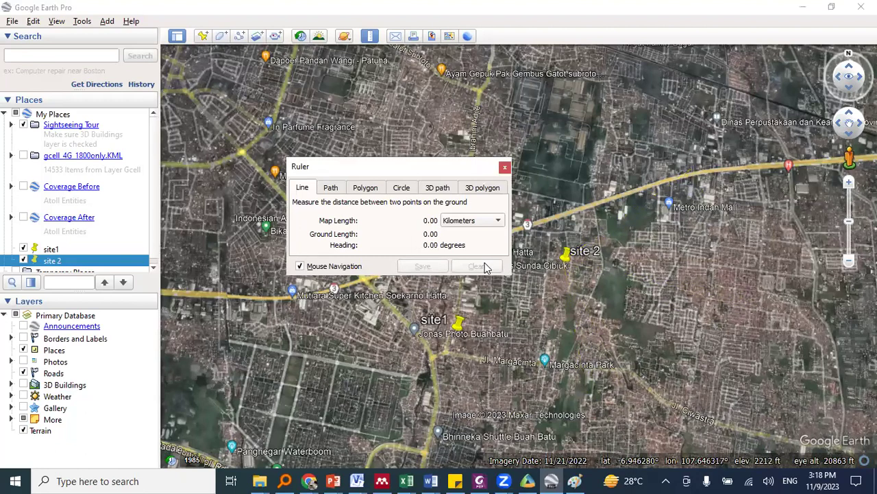
pyautogui.click(505, 168)
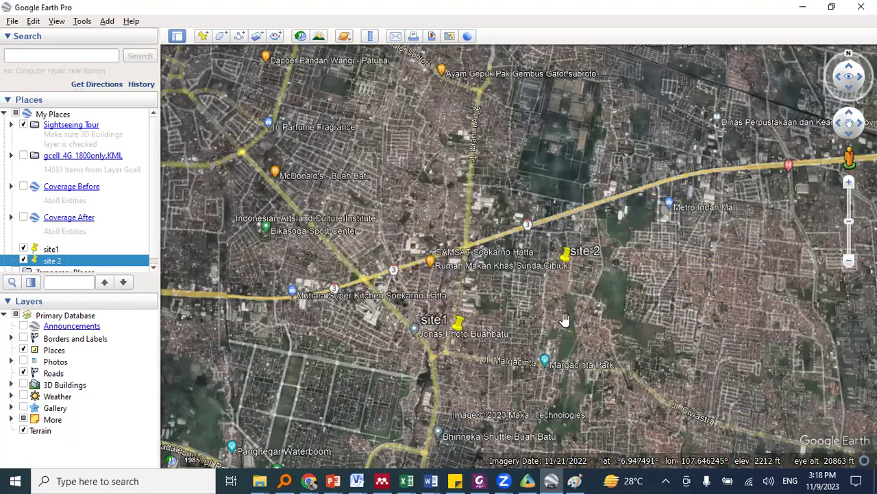
# - Return to the Word document and examine the sector azimuths, antenna type and mechanical tilt values in task d
pyautogui.hotkey('alt', 'Tab')
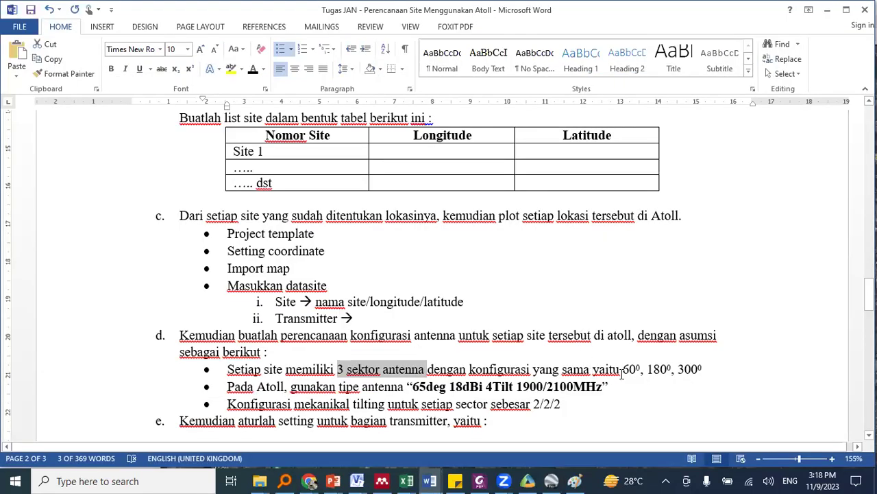
pyautogui.moveTo(623, 369); pyautogui.dragTo(635, 369)
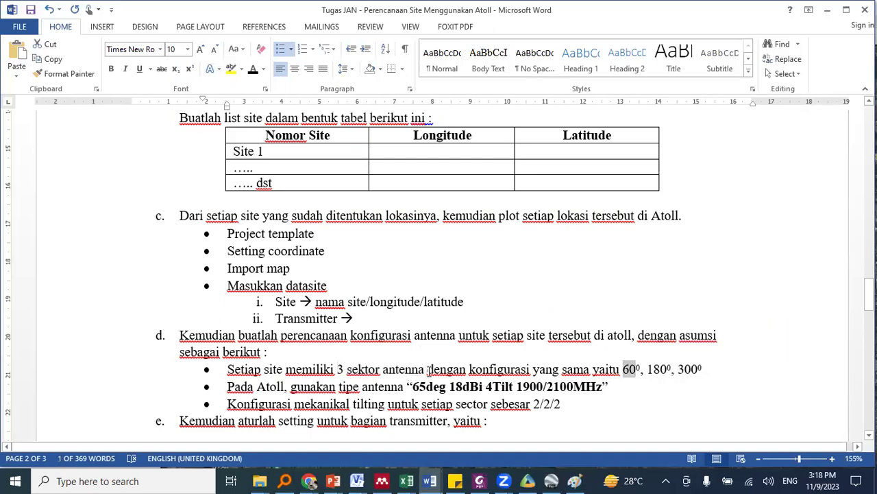
pyautogui.moveTo(409, 386); pyautogui.dragTo(579, 388)
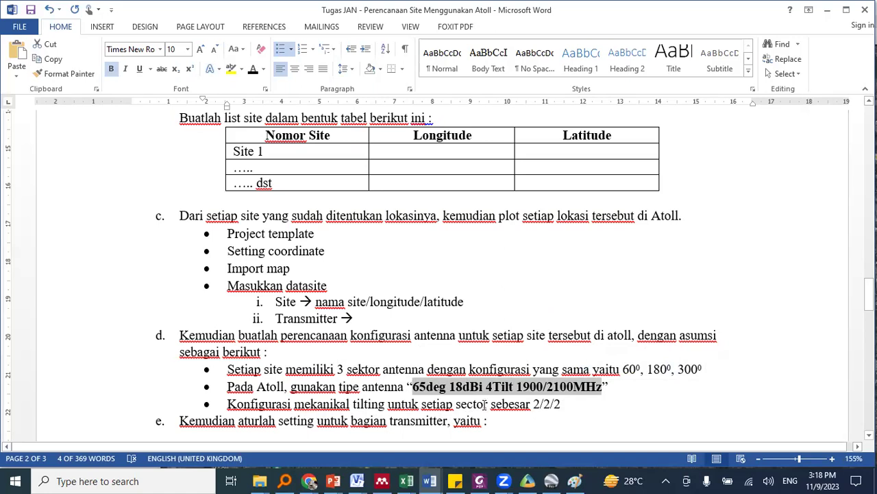
pyautogui.moveTo(536, 404); pyautogui.dragTo(563, 404)
pyautogui.click(557, 403)
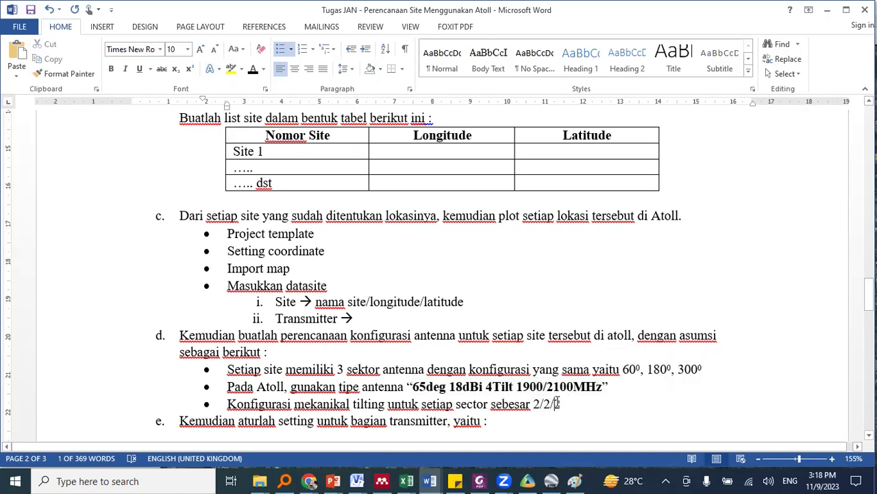
pyautogui.click(541, 404)
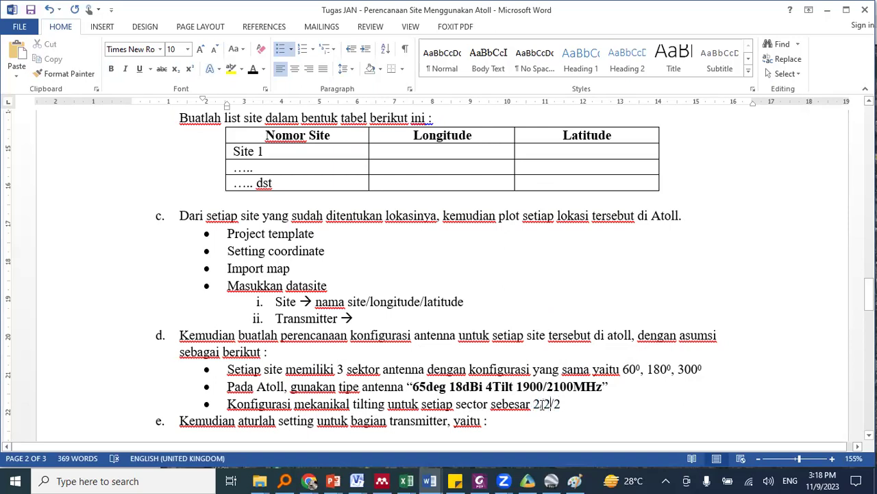
pyautogui.click(539, 405)
pyautogui.moveTo(544, 404); pyautogui.dragTo(549, 406)
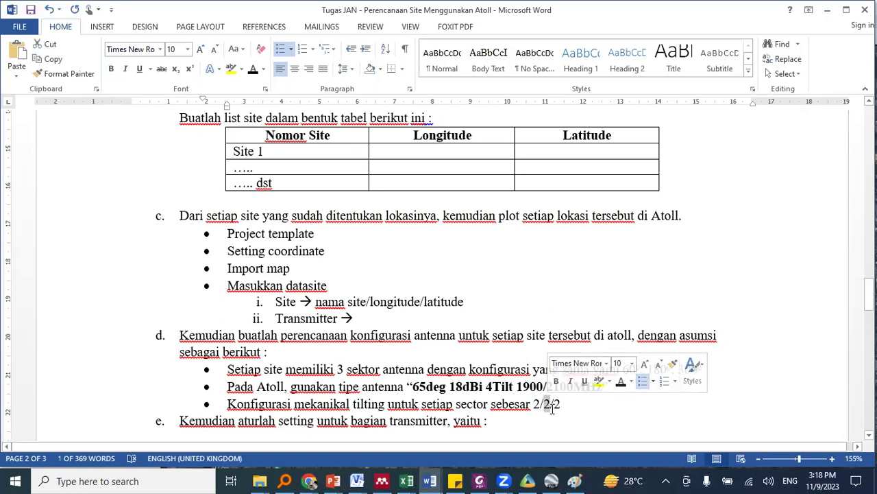
pyautogui.moveTo(563, 405); pyautogui.dragTo(557, 405)
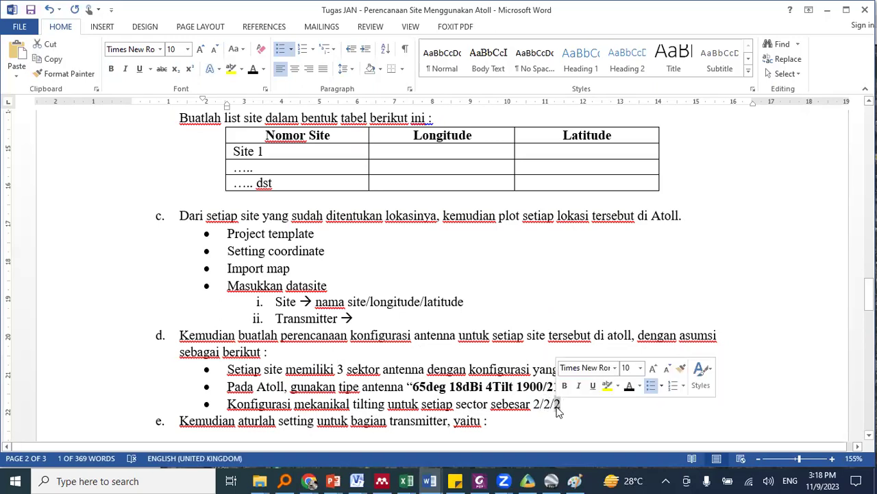
pyautogui.click(559, 405)
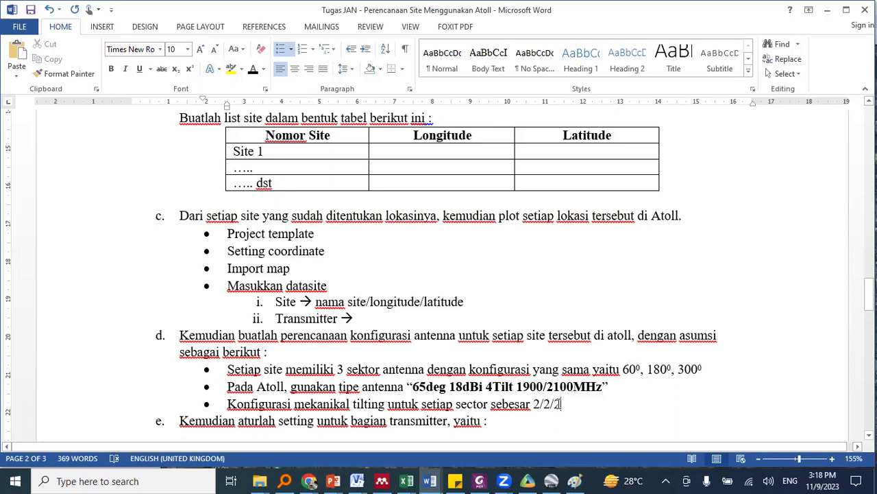
pyautogui.moveTo(559, 404); pyautogui.dragTo(536, 403)
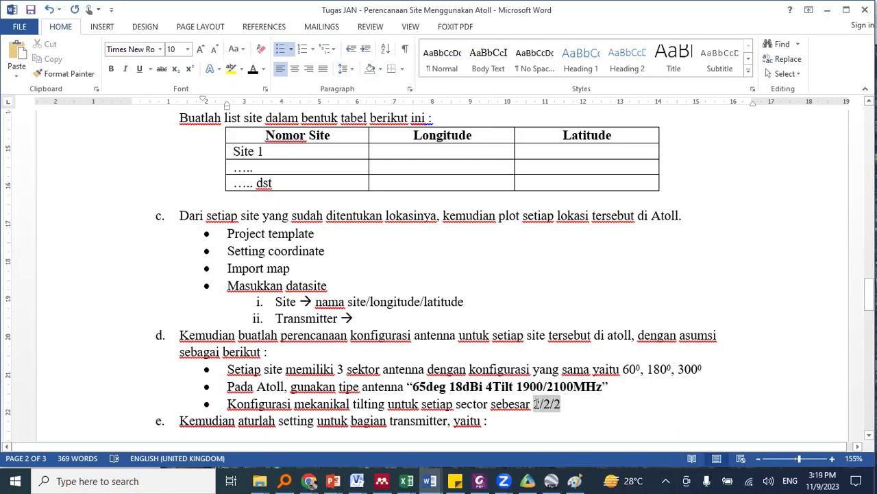
# - Switch to Atoll and open the Document1 project from the Desktop
pyautogui.moveTo(552, 480)
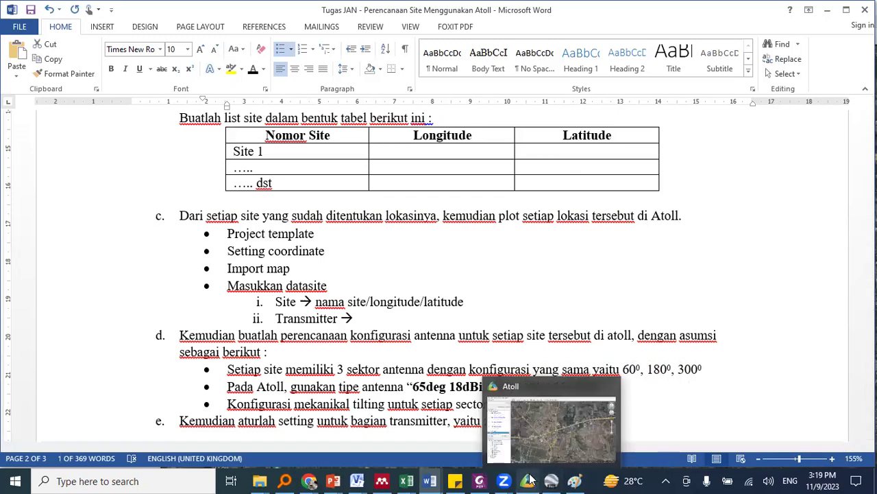
pyautogui.click(528, 481)
pyautogui.click(19, 21)
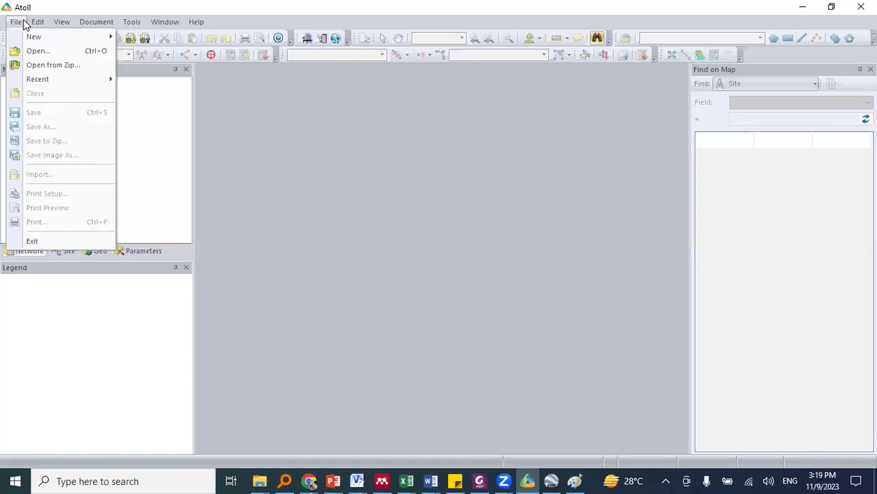
pyautogui.click(36, 51)
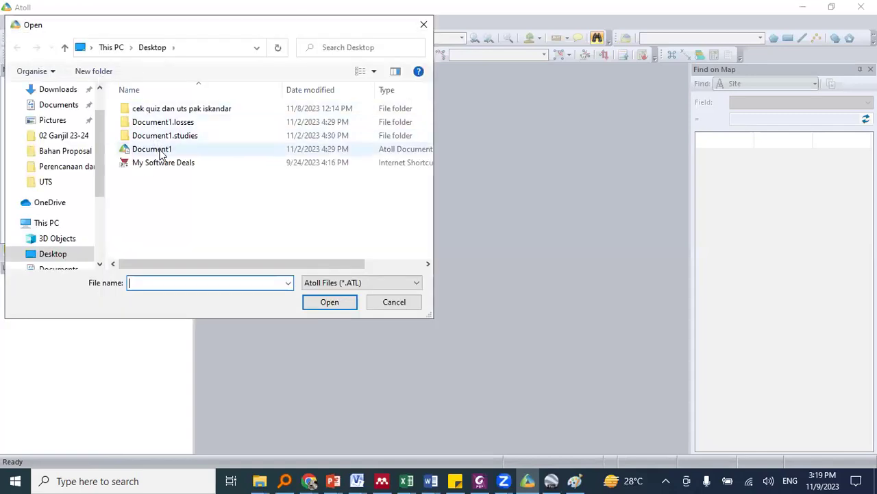
pyautogui.click(162, 151)
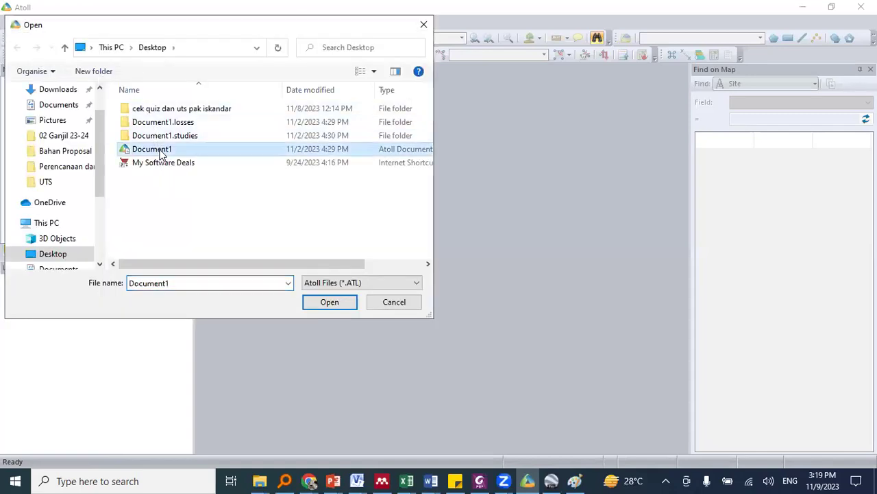
pyautogui.click(341, 306)
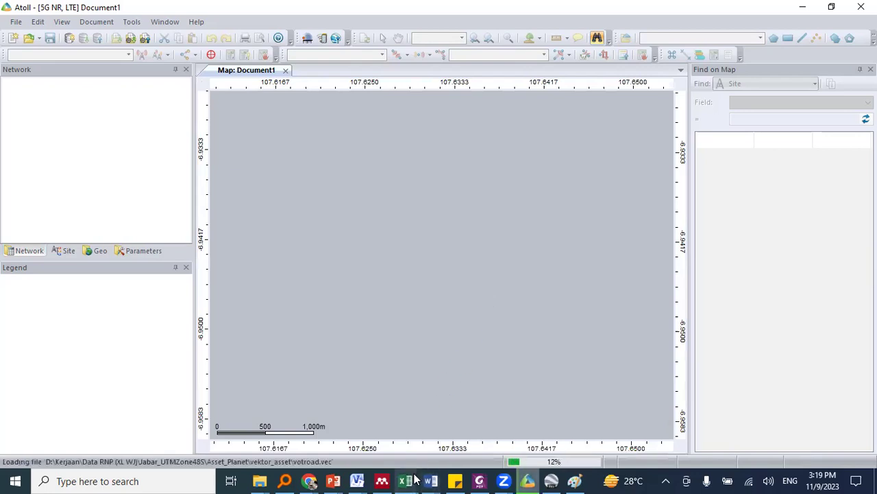
# - Return to the Word document and review task d's antenna settings, continuing to task e's transmitter settings on the following page
pyautogui.click(432, 480)
pyautogui.click(836, 442)
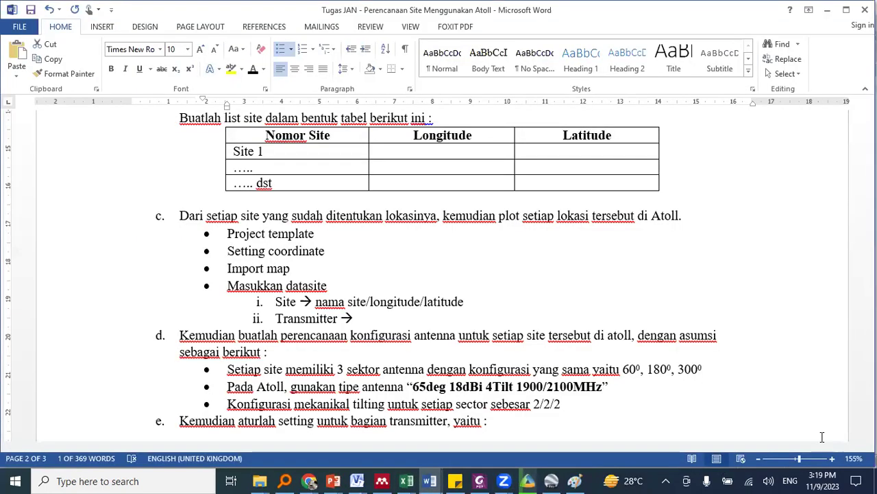
pyautogui.scroll(-2, 492, 402)
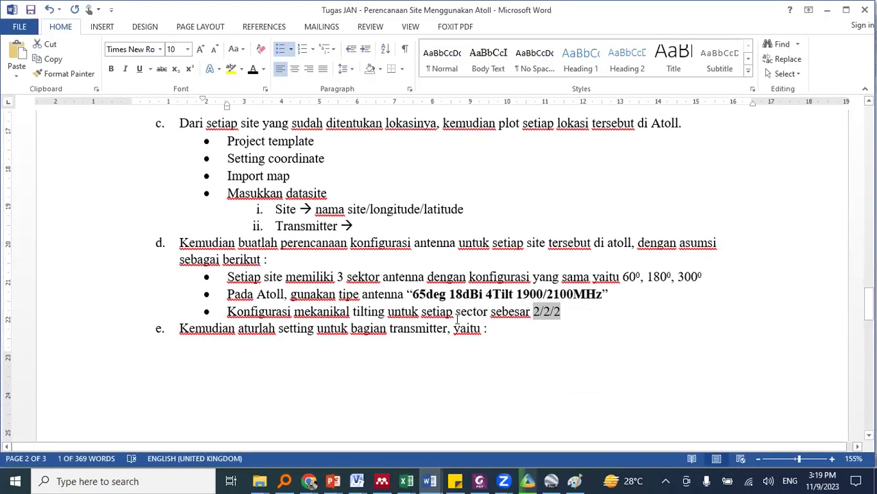
pyautogui.click(569, 310)
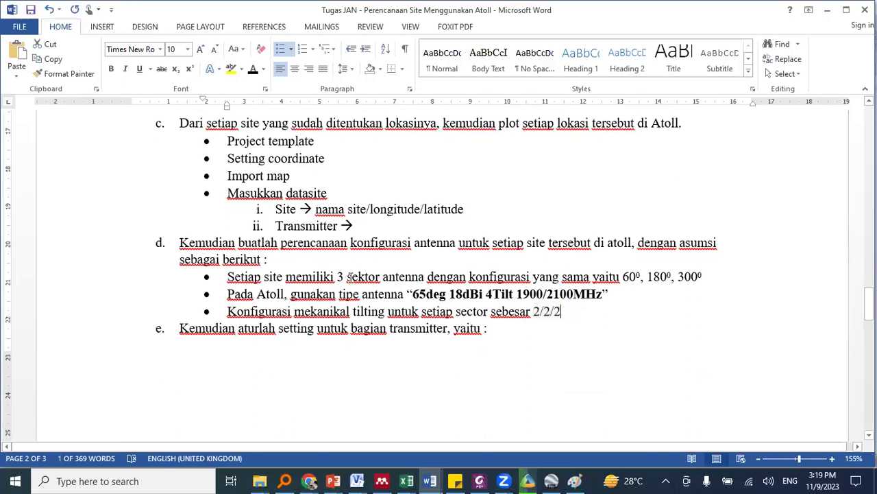
pyautogui.moveTo(625, 276); pyautogui.dragTo(702, 278)
pyautogui.moveTo(415, 290); pyautogui.dragTo(533, 312)
pyautogui.scroll(-2, 533, 311)
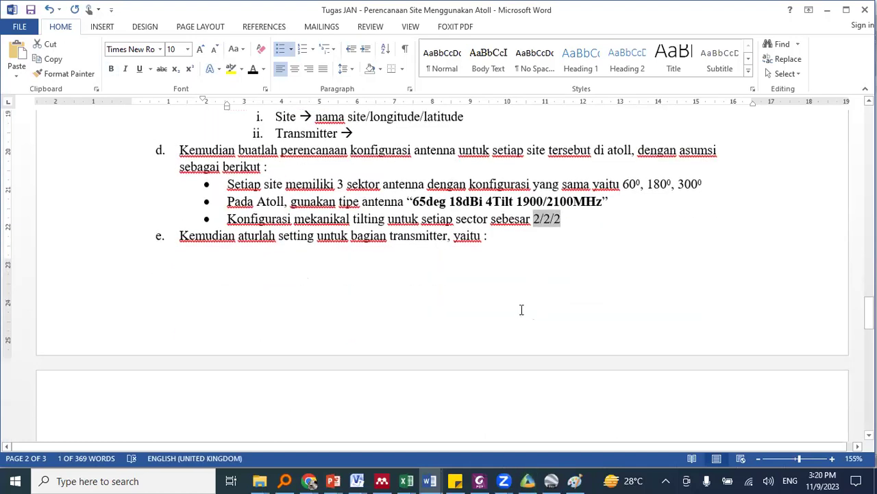
pyautogui.scroll(-3, 521, 310)
pyautogui.scroll(-3, 508, 307)
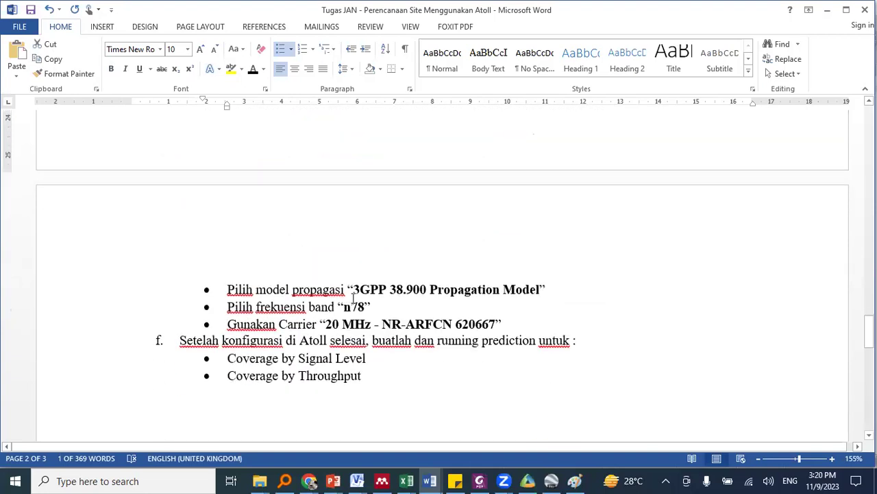
# - Examine the propagation model, frequency band and carrier specified for the transmitters in task e
pyautogui.moveTo(356, 289); pyautogui.dragTo(539, 289)
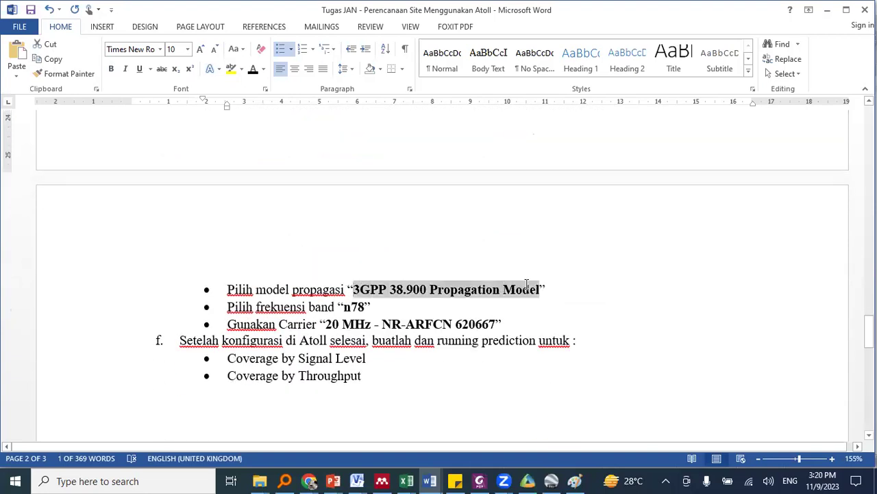
pyautogui.doubleClick(347, 307)
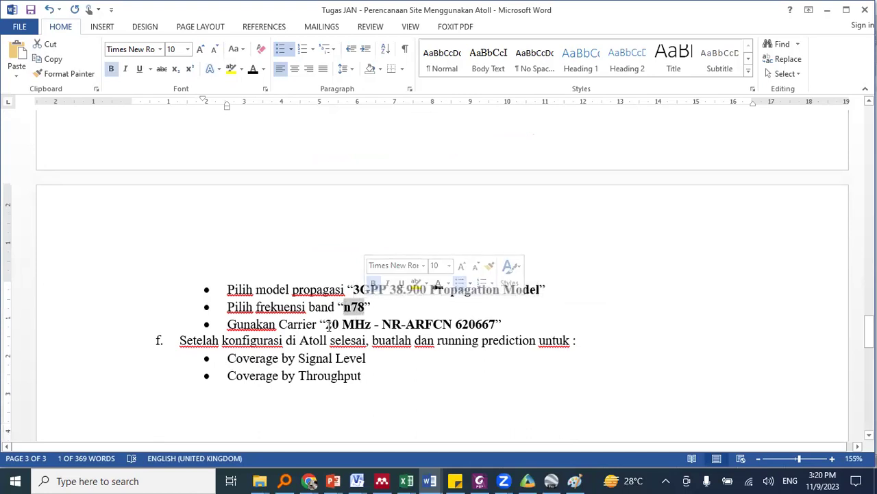
pyautogui.moveTo(326, 324); pyautogui.dragTo(479, 325)
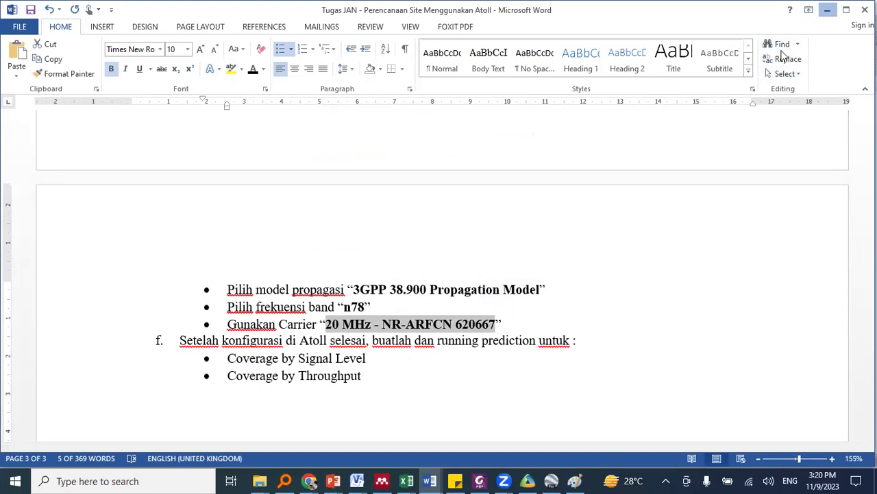
# - Switch to Atoll and open the 4G/5G Transmitters table at its height, azimuth and mechanical downtilt columns
pyautogui.click(827, 9)
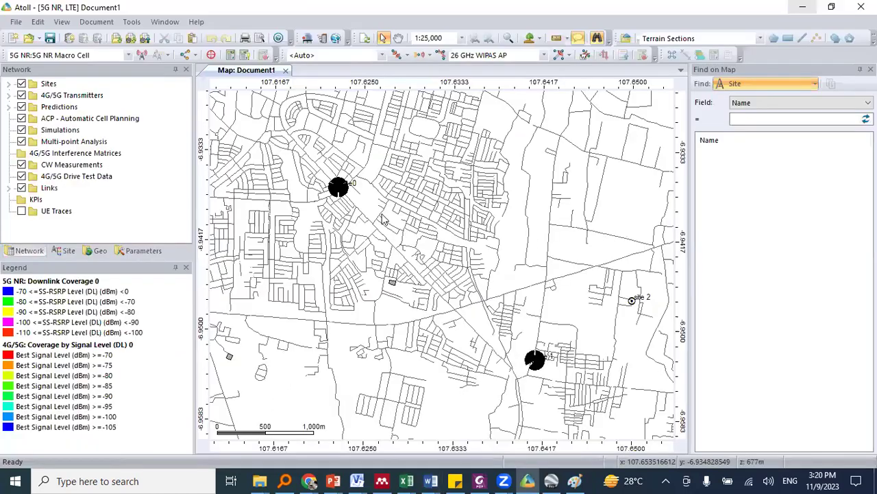
pyautogui.rightClick(77, 98)
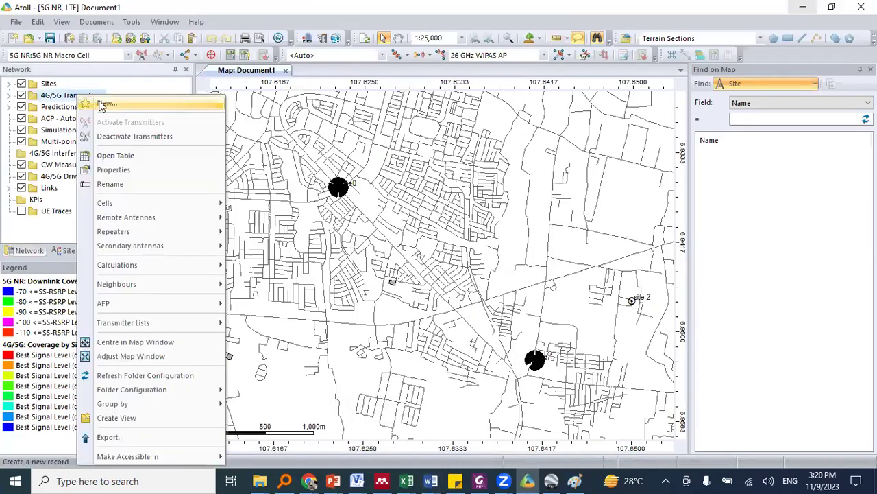
pyautogui.click(141, 156)
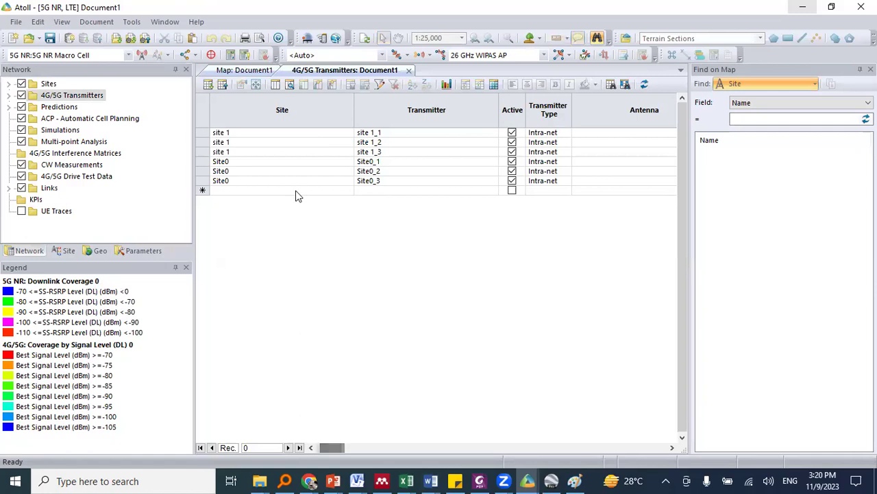
pyautogui.moveTo(334, 449); pyautogui.dragTo(386, 445)
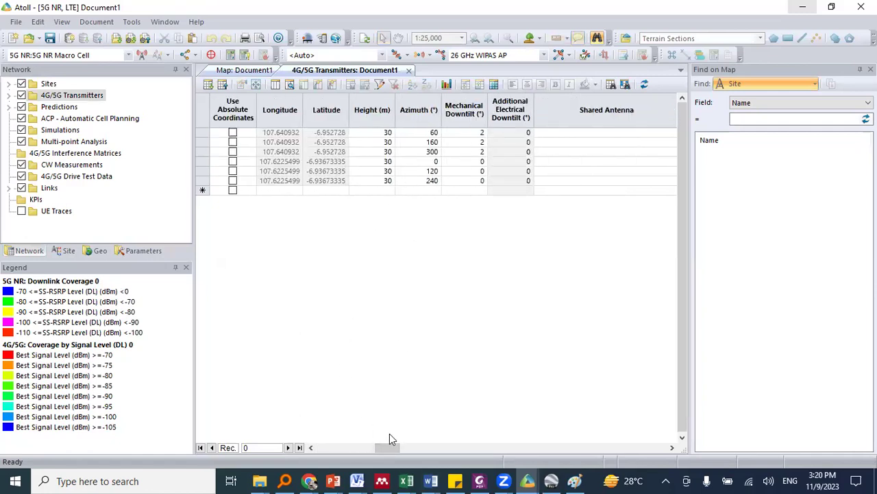
# - Check the sector azimuths in the Word document's task d and set transmitter site 1_2's azimuth to 180° in Atoll
pyautogui.hotkey('alt', 'Tab')
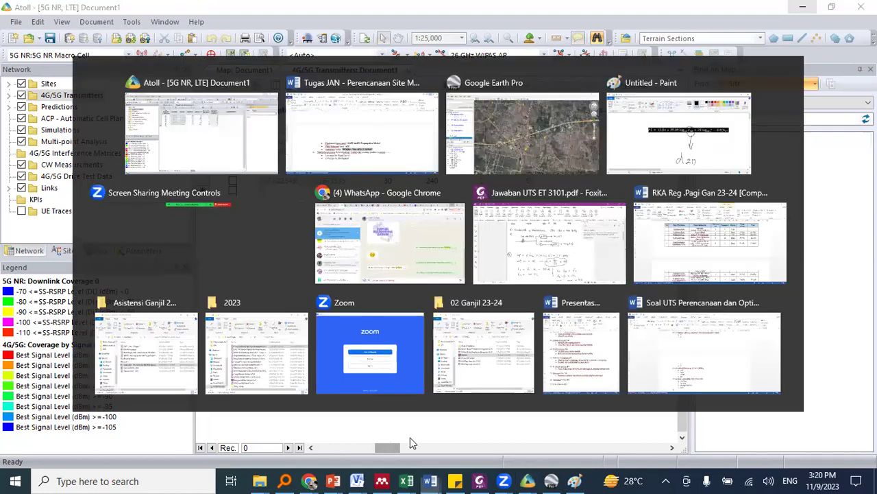
pyautogui.scroll(10, 551, 312)
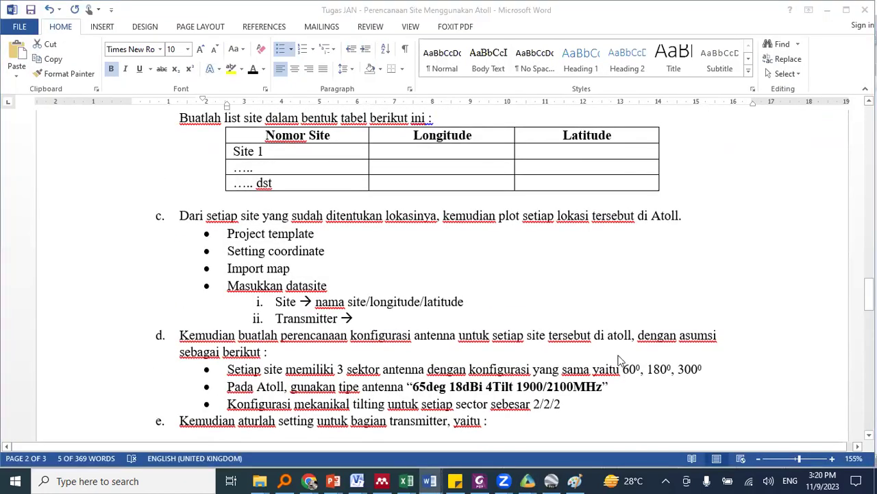
pyautogui.hotkey('alt', 'Tab')
pyautogui.click(434, 144)
pyautogui.moveTo(430, 142); pyautogui.dragTo(442, 142)
pyautogui.write('80')
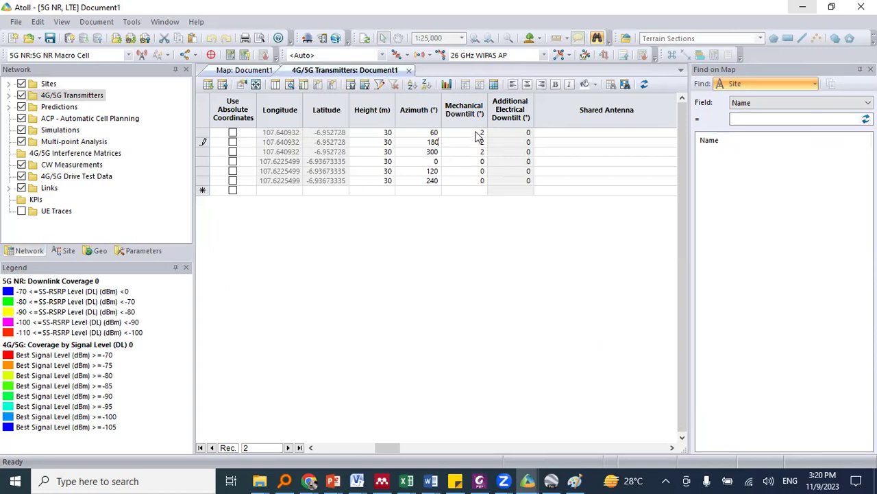
pyautogui.click(480, 152)
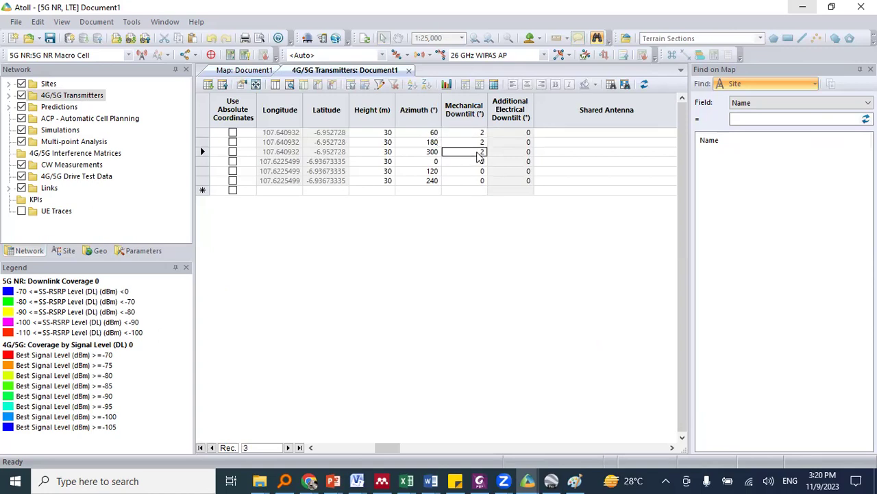
# - Check the site 1 antenna heights in Atoll and add the bullet "Antenna Height disetting di 30 meter" to task d in Word
pyautogui.hotkey('alt', 'Tab')
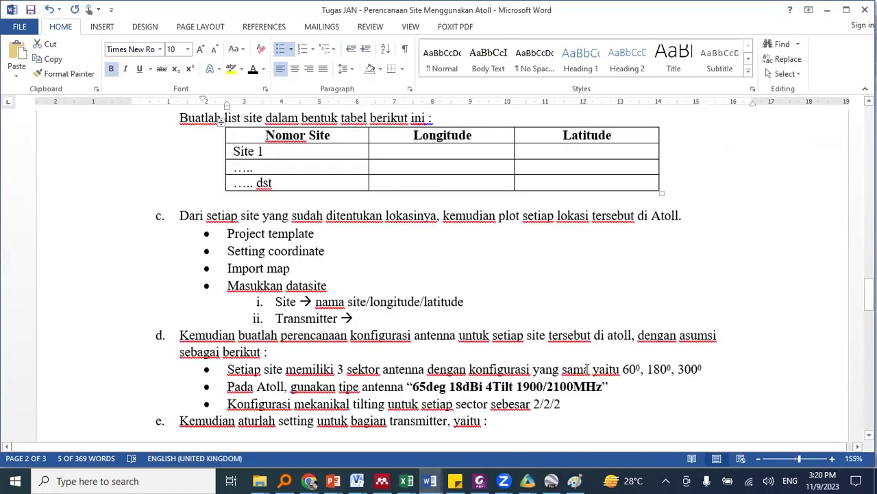
pyautogui.hotkey('alt', 'Tab')
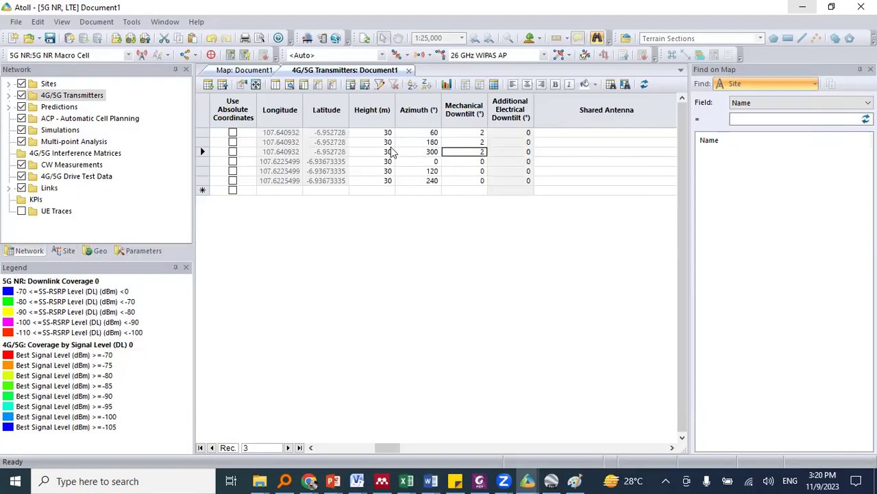
pyautogui.moveTo(392, 155); pyautogui.dragTo(391, 134)
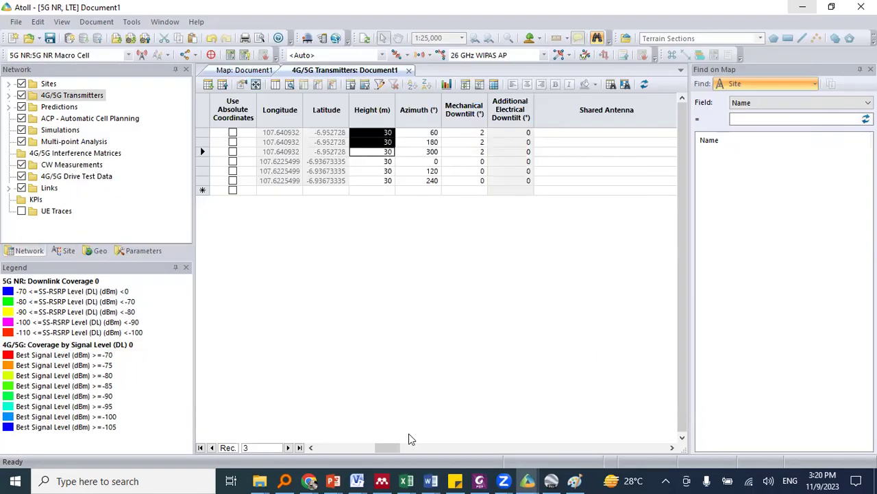
pyautogui.moveTo(392, 449); pyautogui.dragTo(473, 449)
pyautogui.hotkey('alt', 'Tab')
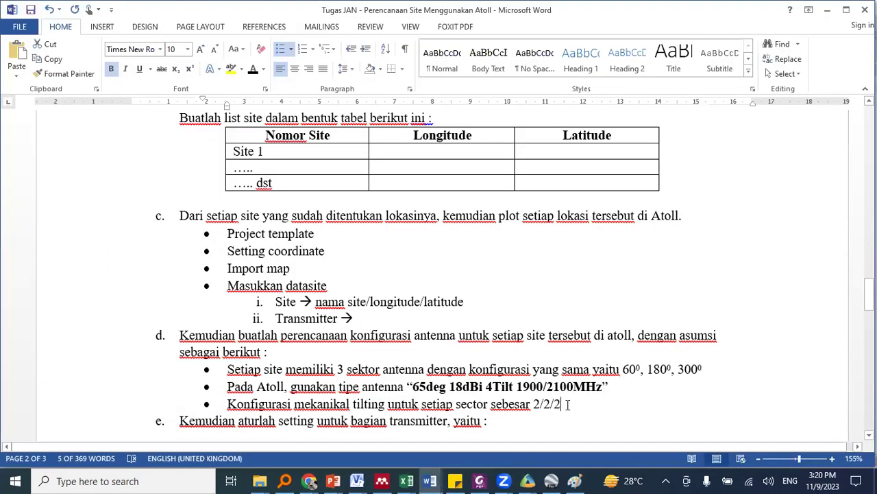
pyautogui.press('Return')
pyautogui.write('Antenna Height disetting di 30 meter')
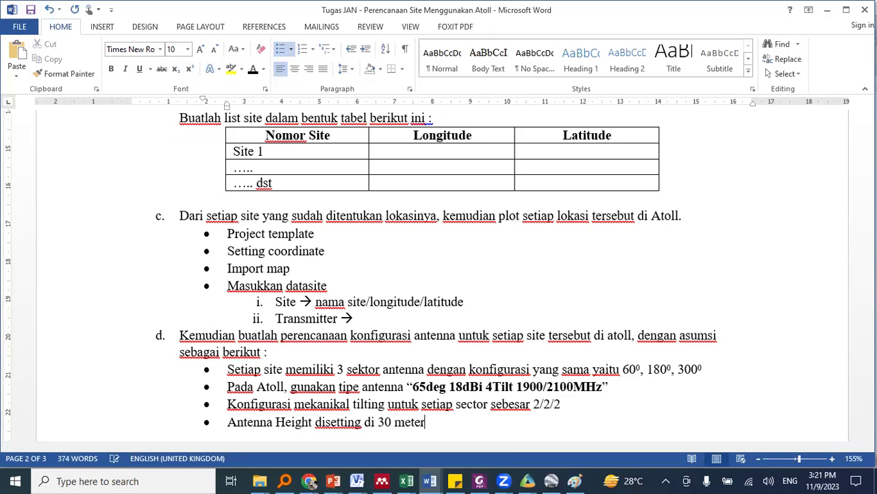
# - Look up the Tx Antenna Height in the document's parameter table and change the antenna height in task d's last bullet to 25 meter
pyautogui.scroll(15, 482, 362)
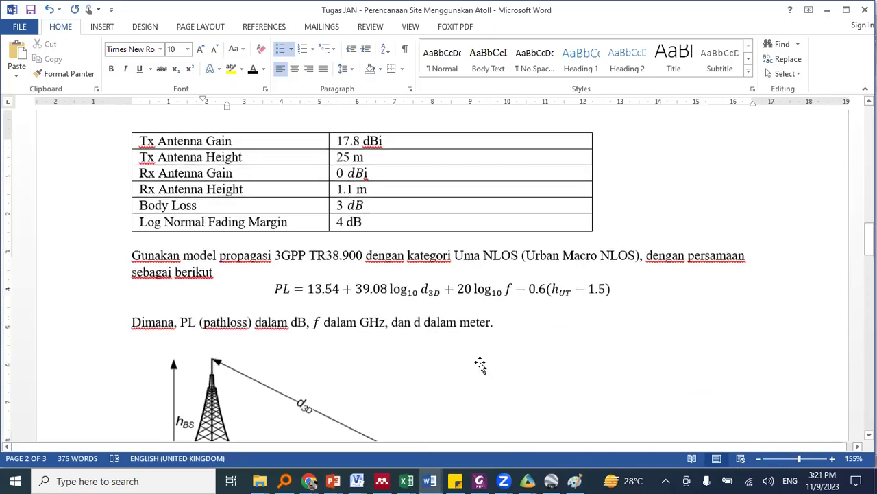
pyautogui.scroll(-3, 482, 362)
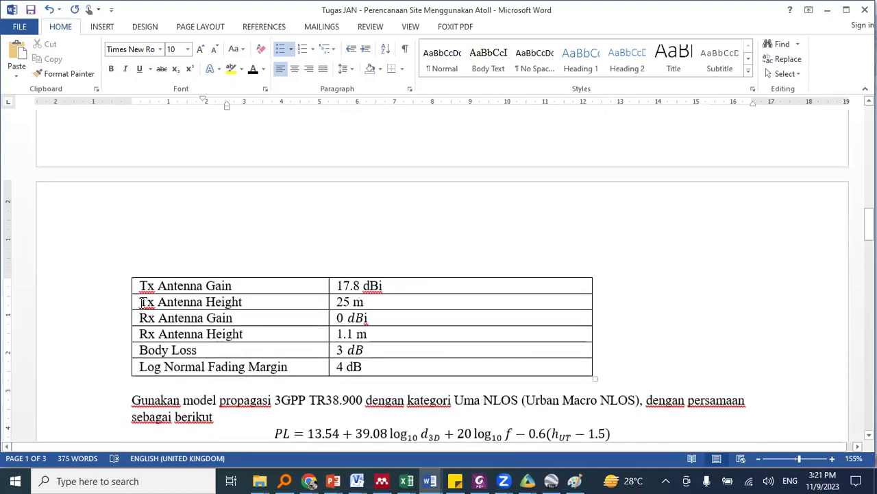
pyautogui.moveTo(340, 301); pyautogui.dragTo(369, 306)
pyautogui.click(165, 304)
pyautogui.scroll(-13, 369, 306)
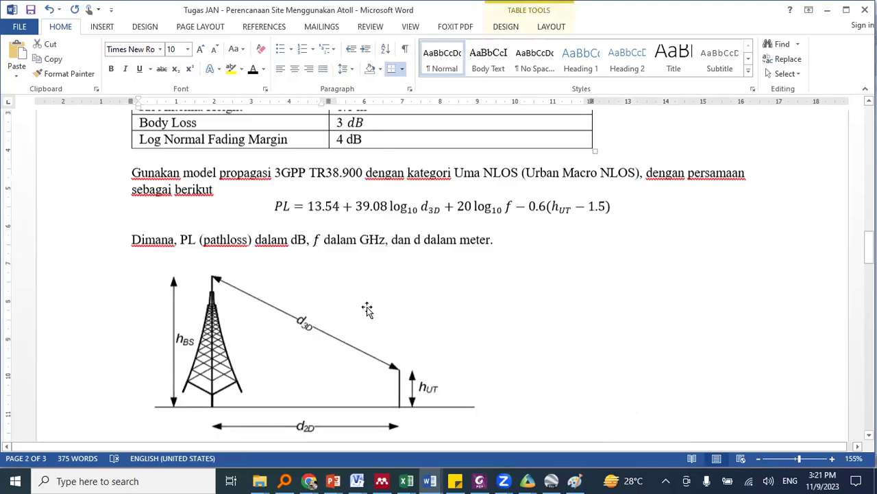
pyautogui.click(393, 282)
pyautogui.press('BackSpace')
pyautogui.press('BackSpace')
pyautogui.write('25 meter')
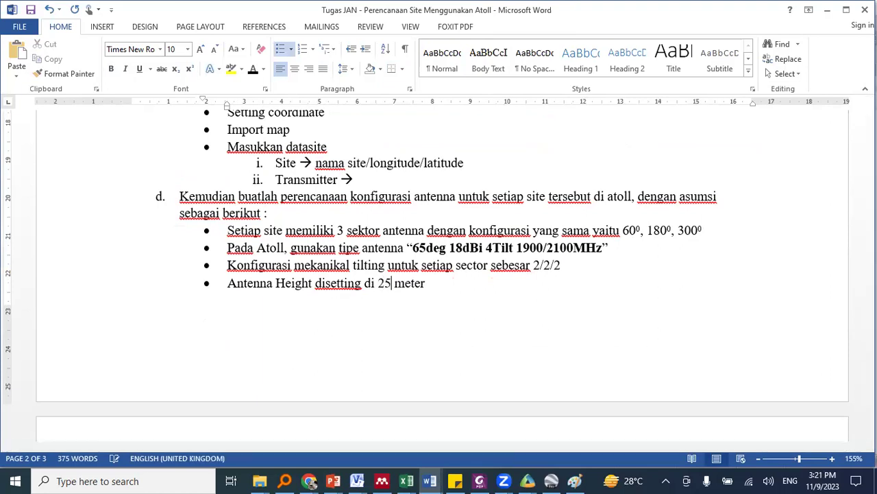
# - Switch to Atoll and set the antenna height of all three site 1 transmitters to 25 m
pyautogui.hotkey('alt', 'Tab')
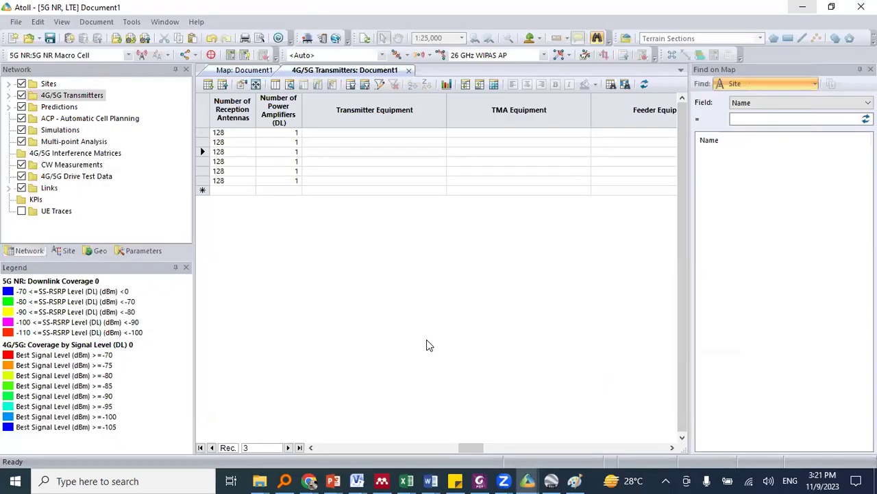
pyautogui.moveTo(479, 454); pyautogui.dragTo(409, 452)
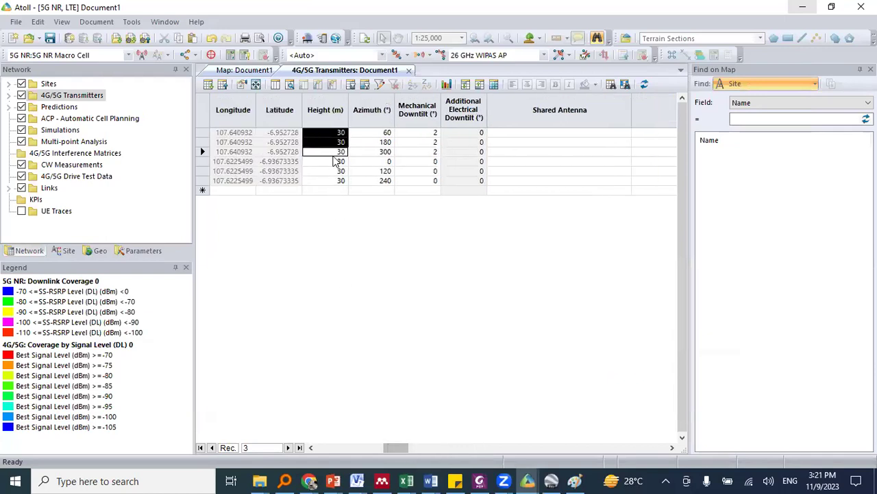
pyautogui.click(342, 133)
pyautogui.write('25')
pyautogui.press('Down')
pyautogui.write('25')
pyautogui.press('Down')
pyautogui.write('25')
pyautogui.press('Down')
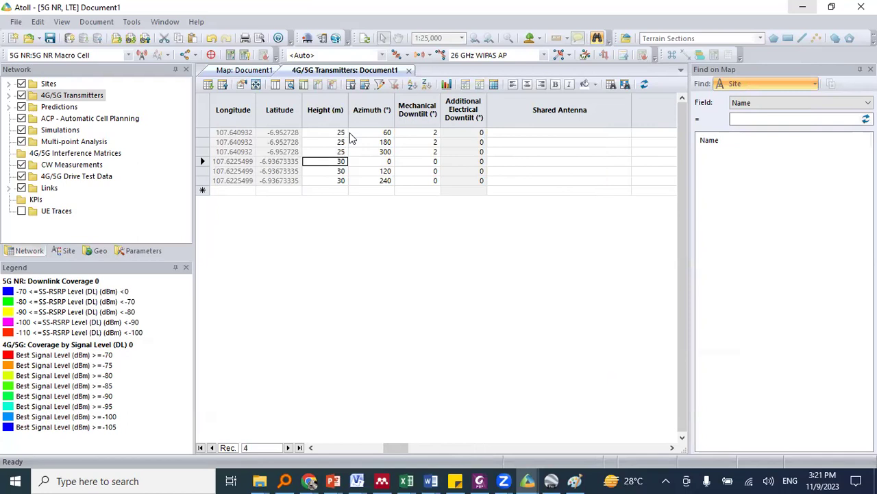
# - Copy the antenna type from task d in Word and assign 65deg 18dBi 4Tilt 1900/2100MHz to the first site 1 transmitter in Atoll
pyautogui.moveTo(396, 447); pyautogui.dragTo(345, 447)
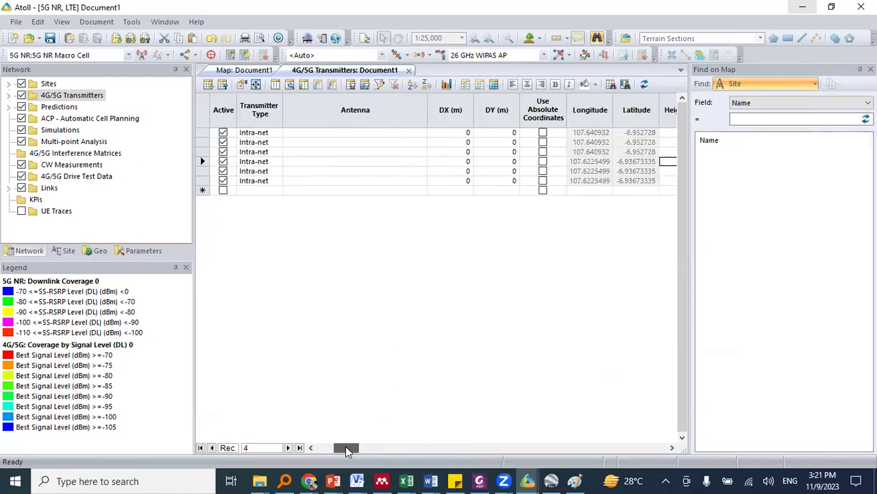
pyautogui.hotkey('alt', 'Tab')
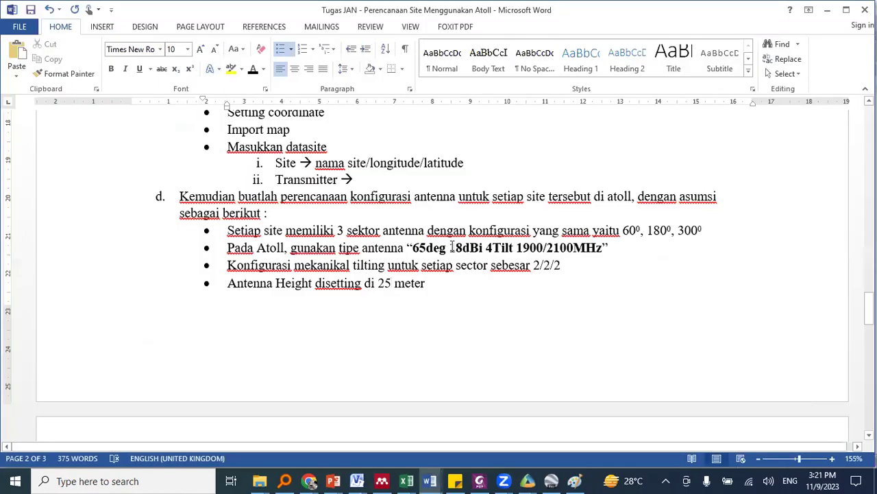
pyautogui.moveTo(415, 248); pyautogui.dragTo(583, 248)
pyautogui.hotkey('ctrl', 'c')
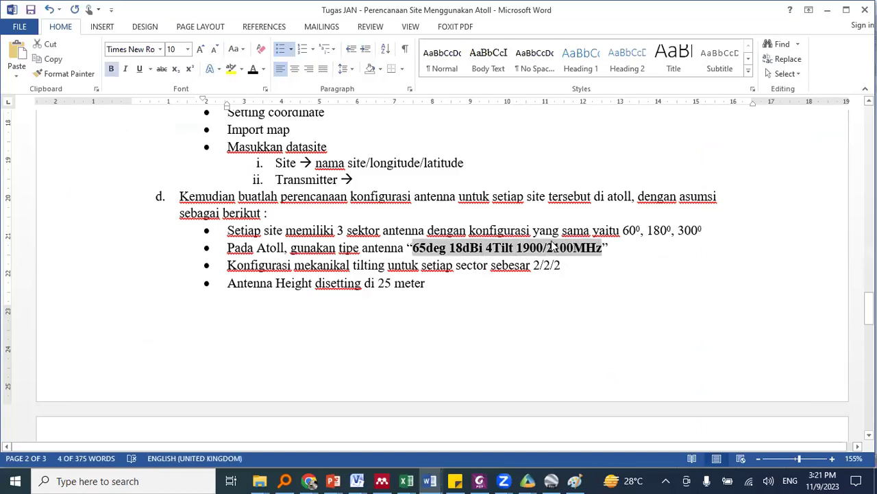
pyautogui.hotkey('alt', 'Tab')
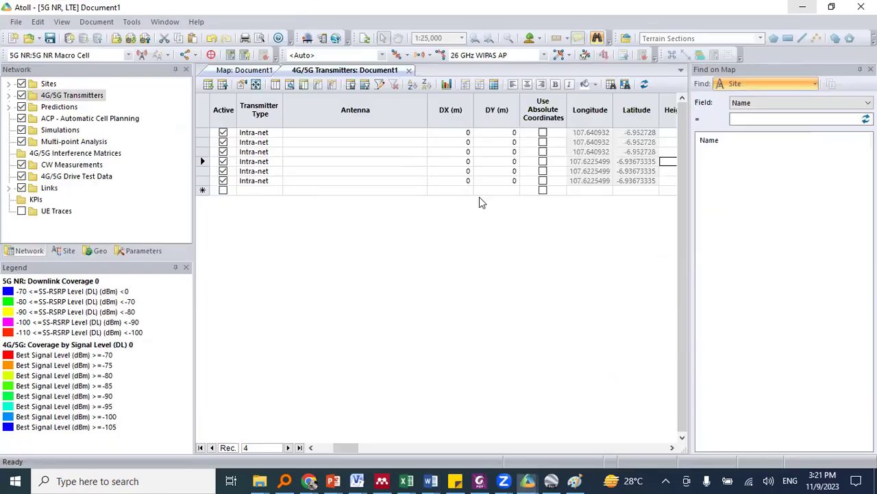
pyautogui.click(378, 133)
pyautogui.click(422, 133)
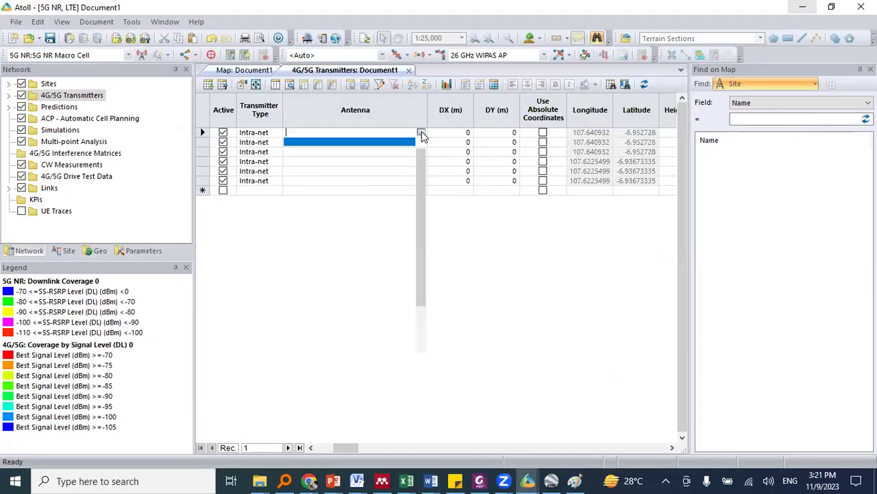
pyautogui.hotkey('ctrl', 'v')
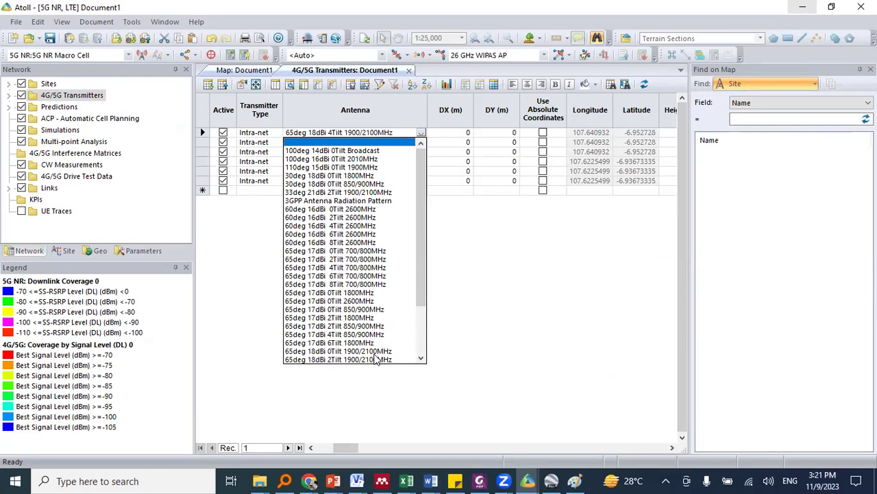
pyautogui.scroll(-2, 377, 360)
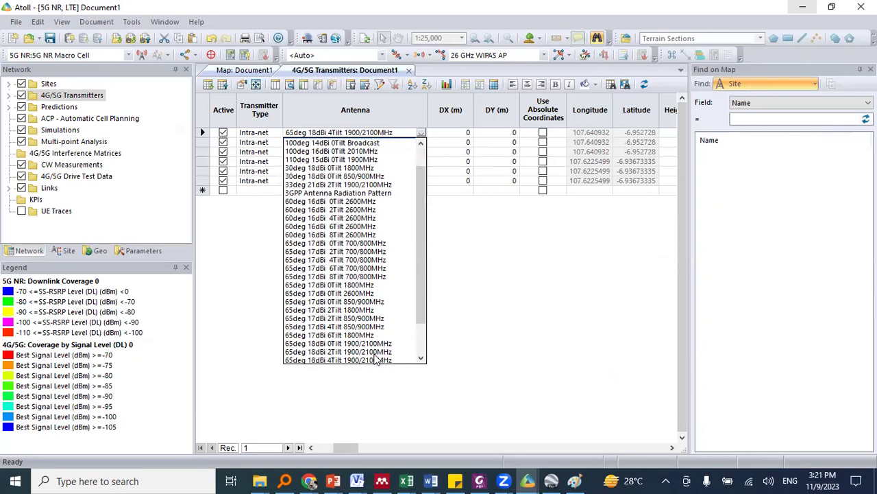
pyautogui.click(378, 340)
# - Copy the first transmitter's antenna type to the other two site 1 transmitters
pyautogui.hotkey('ctrl', 'c')
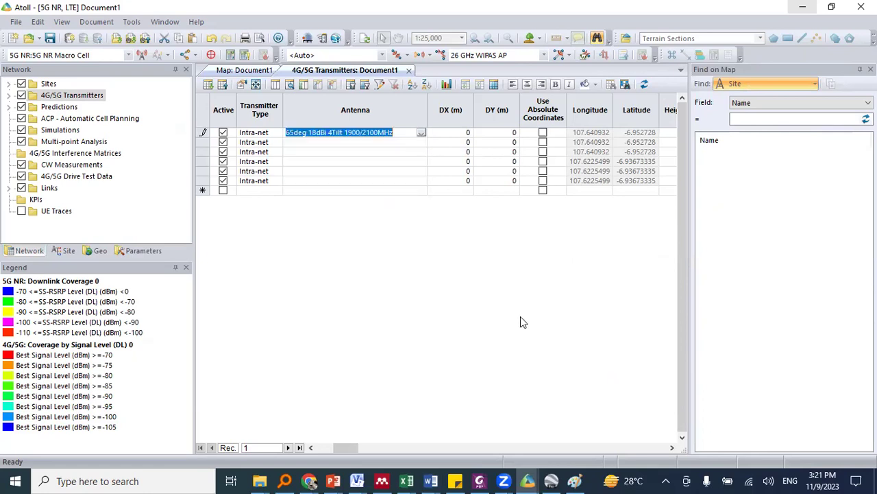
pyautogui.click(437, 272)
pyautogui.press('Down')
pyautogui.hotkey('ctrl', 'v')
pyautogui.press('Down')
pyautogui.hotkey('ctrl', 'v')
# - Look through the remaining transmitter columns, including shared antenna, number of antennas, TMA and feeder equipment, and losses
pyautogui.press('Tab')
pyautogui.press('Tab')
pyautogui.press('Tab')
pyautogui.press('Tab')
pyautogui.press('Tab')
pyautogui.press('Tab')
pyautogui.press('Tab')
pyautogui.press('Tab')
pyautogui.press('Tab')
pyautogui.press('Tab')
pyautogui.press('Tab')
pyautogui.press('Tab')
pyautogui.press('Tab')
pyautogui.press('Tab')
pyautogui.press('Tab')
pyautogui.press('Tab')
pyautogui.press('Tab')
pyautogui.press('Tab')
pyautogui.press('Tab')
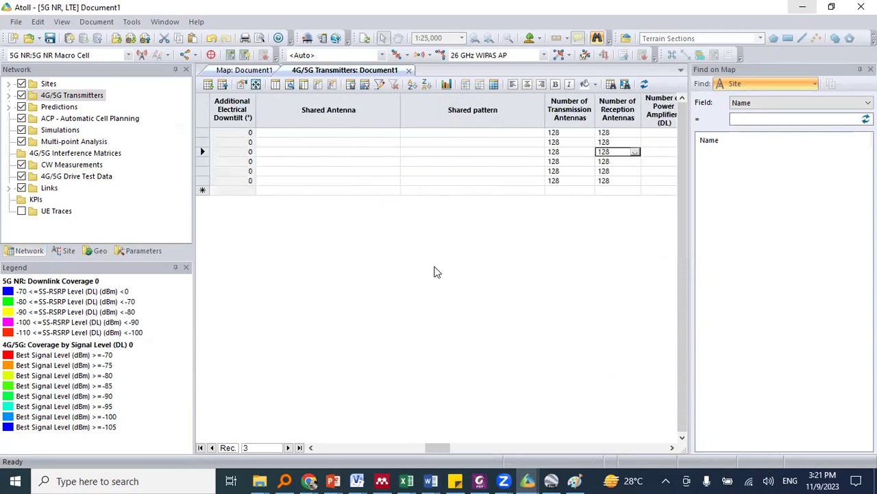
pyautogui.hotkey('shift', 'Tab')
pyautogui.hotkey('shift', 'Tab')
# - Return to the Word document and review task d's antenna bullets and task e's transmitter settings
pyautogui.hotkey('alt', 'Tab')
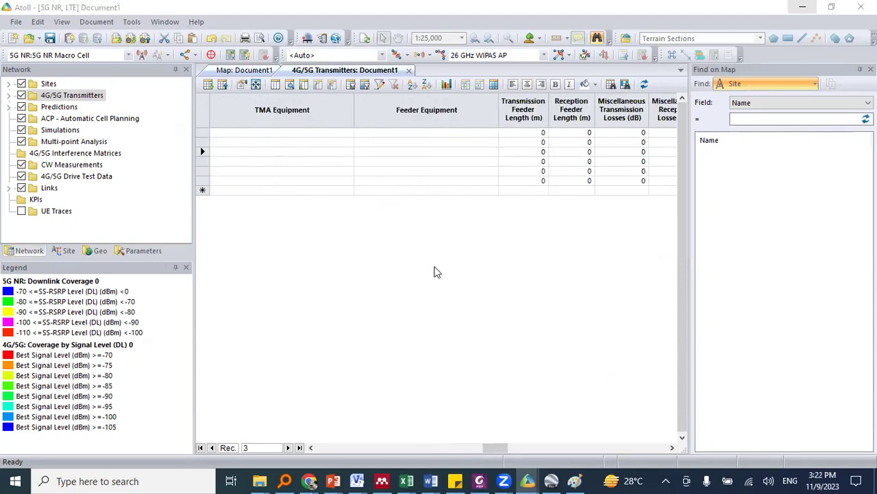
pyautogui.click(669, 232)
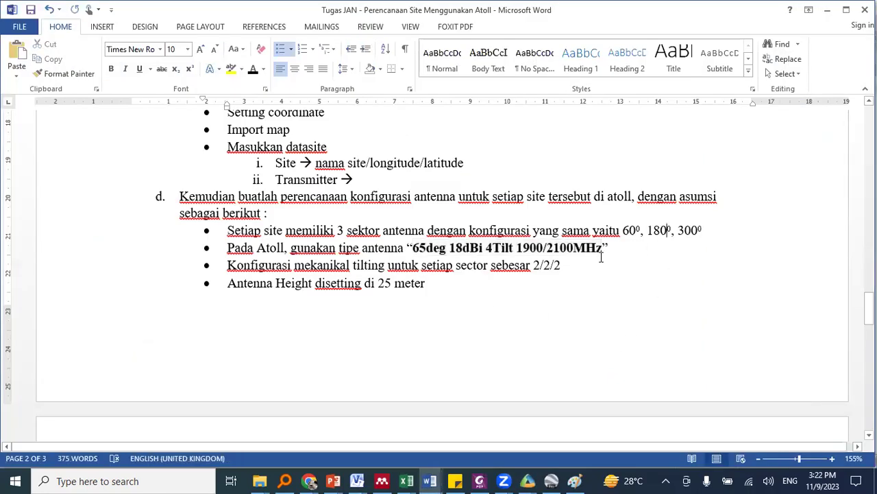
pyautogui.click(584, 247)
pyautogui.scroll(-5, 450, 287)
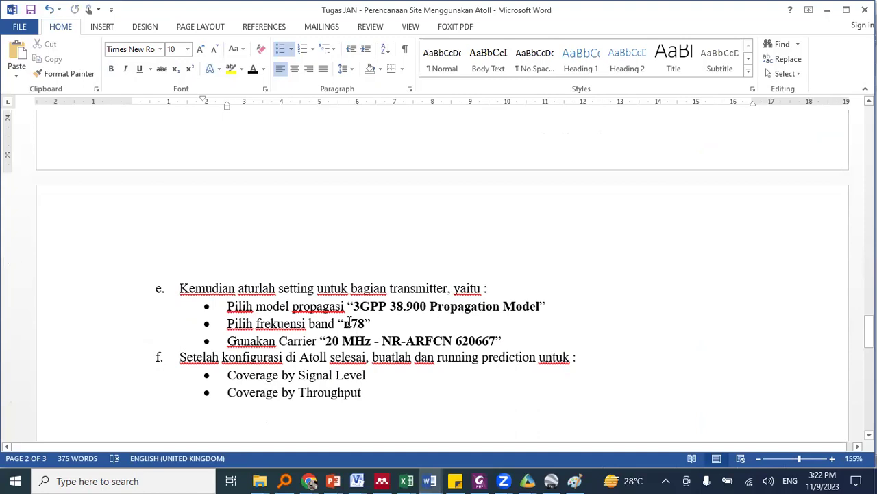
# - Switch to Atoll and set the main propagation model of the three site 1 transmitters to 3GPP 38.900 Propagation Model
pyautogui.click(527, 481)
pyautogui.moveTo(497, 449); pyautogui.dragTo(525, 449)
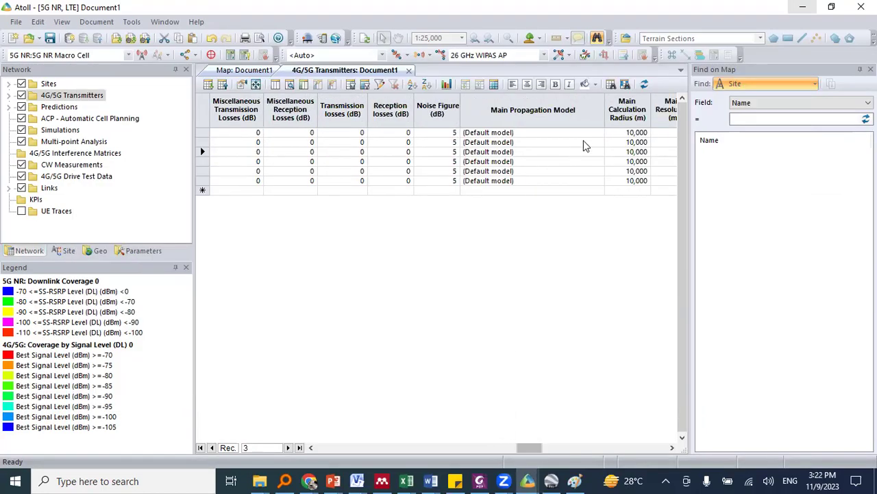
pyautogui.click(600, 132)
pyautogui.click(600, 133)
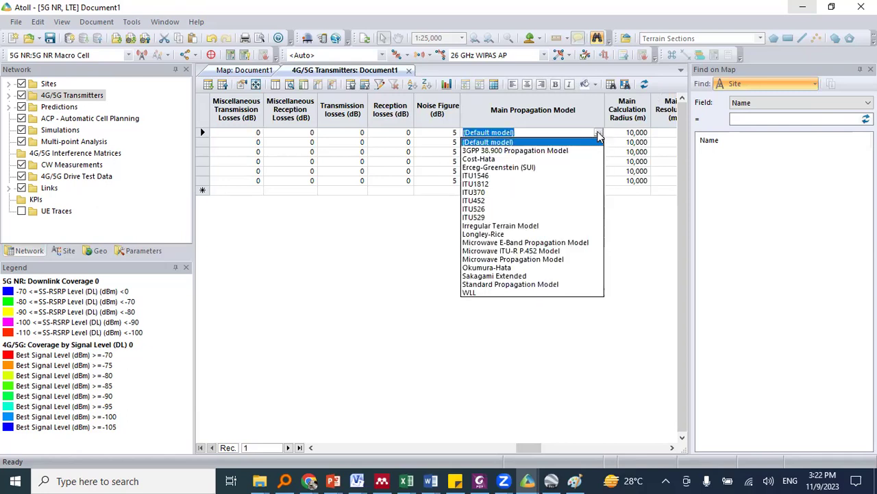
pyautogui.click(575, 151)
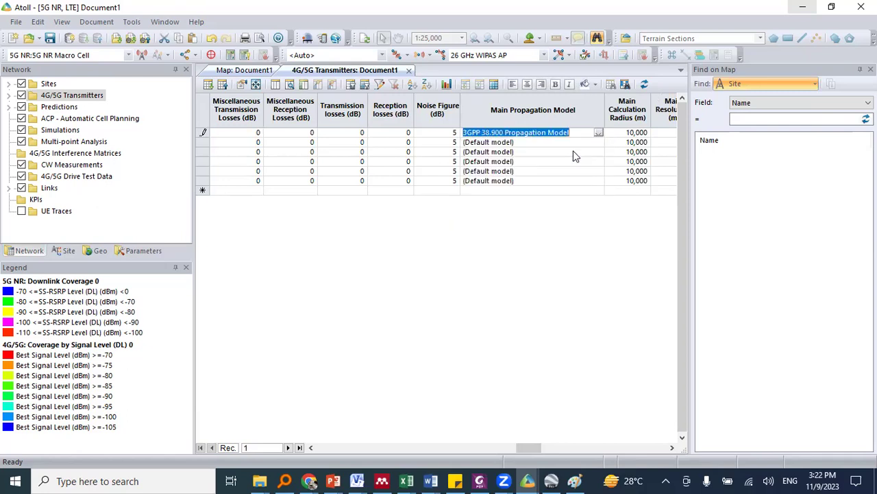
pyautogui.press('Down')
pyautogui.write('3')
pyautogui.press('Down')
pyautogui.write('3')
# - Look through the calculation radius, resolution and extended propagation model columns, and check task e's transmitter settings in Word
pyautogui.press('Tab')
pyautogui.press('Tab')
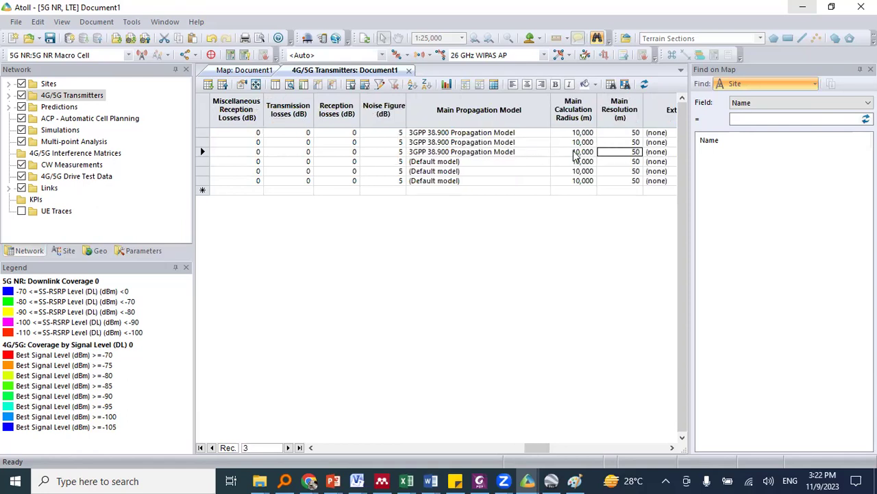
pyautogui.press('Tab')
pyautogui.press('Tab')
pyautogui.hotkey('alt', 'Tab')
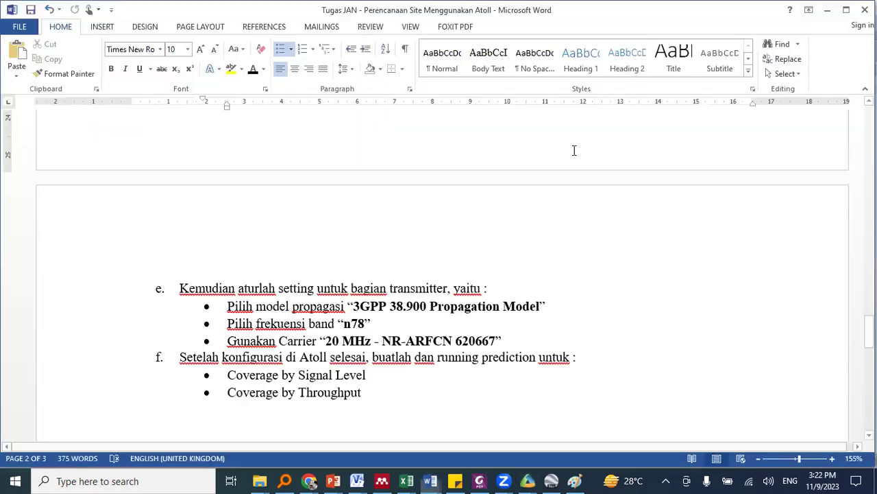
pyautogui.hotkey('alt', 'Tab')
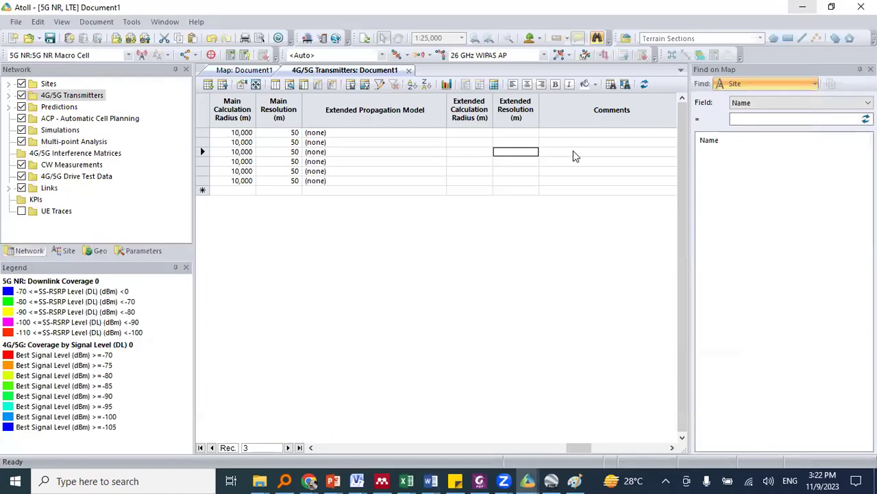
# - Look through the remaining transmitter columns in Atoll, from comments past beamforming model and layer to the carrier
pyautogui.press('Tab')
pyautogui.press('Tab')
pyautogui.press('Up')
pyautogui.press('Up')
pyautogui.press('Down')
pyautogui.press('Down')
pyautogui.press('Tab')
pyautogui.press('Tab')
pyautogui.press('Tab')
pyautogui.press('Tab')
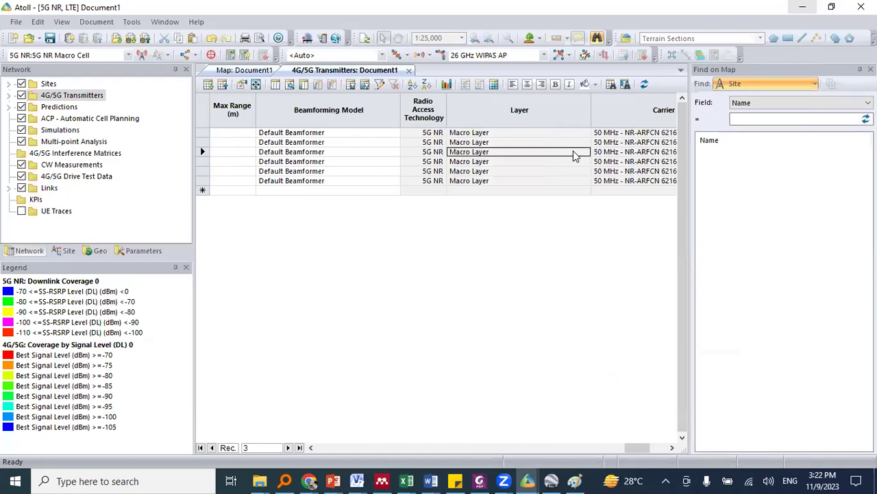
pyautogui.press('Tab')
pyautogui.press('Up')
pyautogui.press('Up')
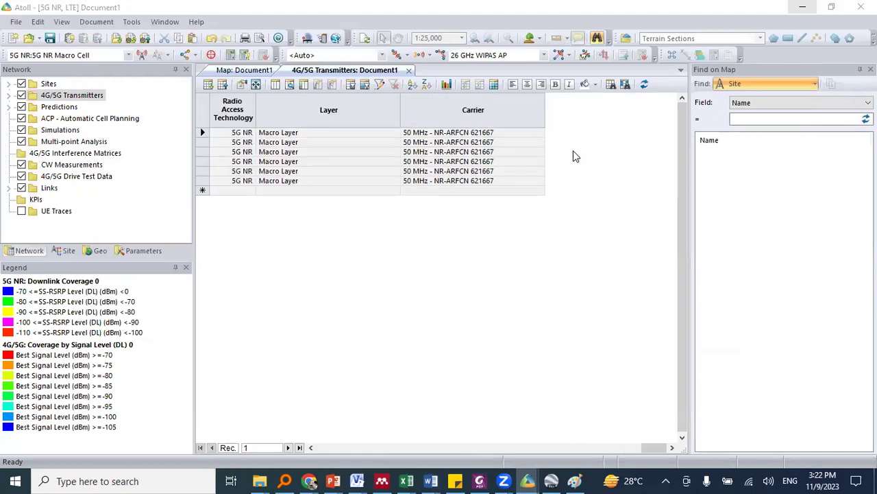
# - Highlight the carrier 20 MHz - NR-ARFCN 620667 in task e and compare it with each transmitter's Carrier cell in Atoll
pyautogui.hotkey('alt', 'Tab')
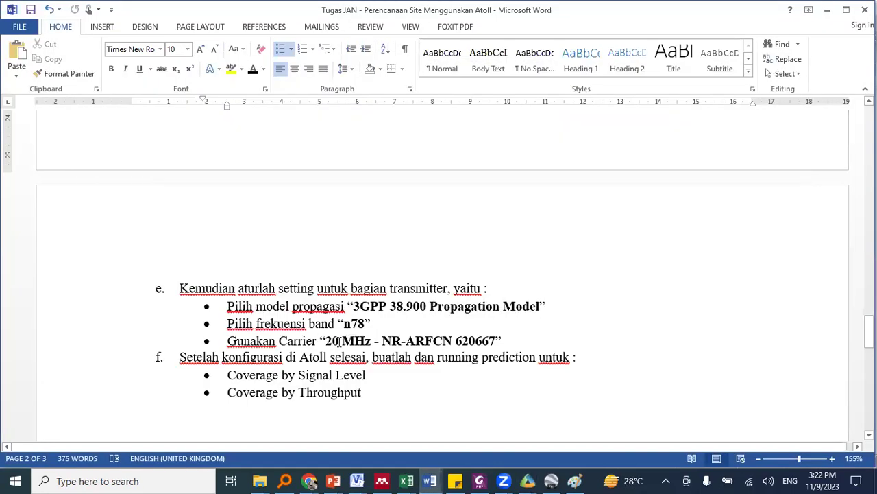
pyautogui.moveTo(326, 341); pyautogui.dragTo(478, 351)
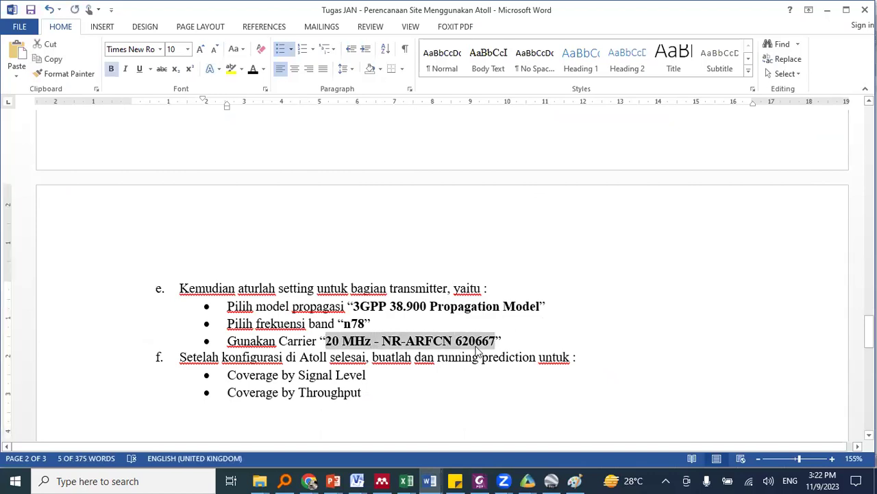
pyautogui.hotkey('alt', 'Tab')
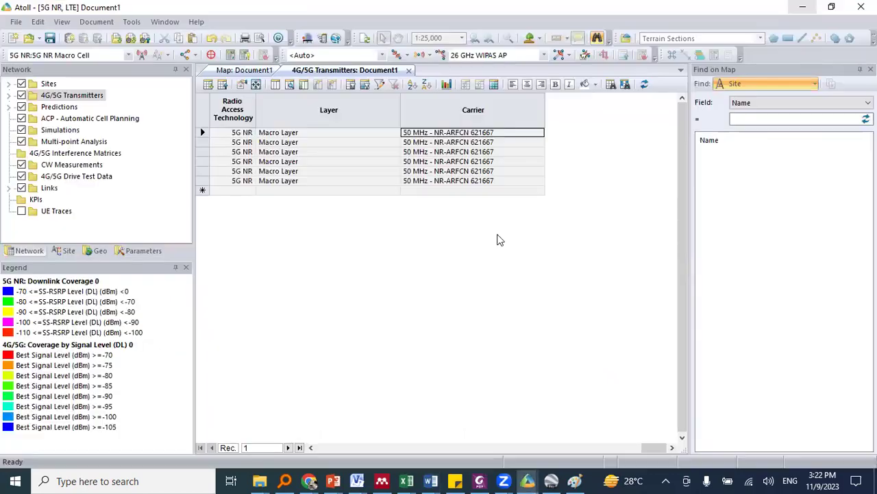
pyautogui.click(504, 143)
pyautogui.click(506, 152)
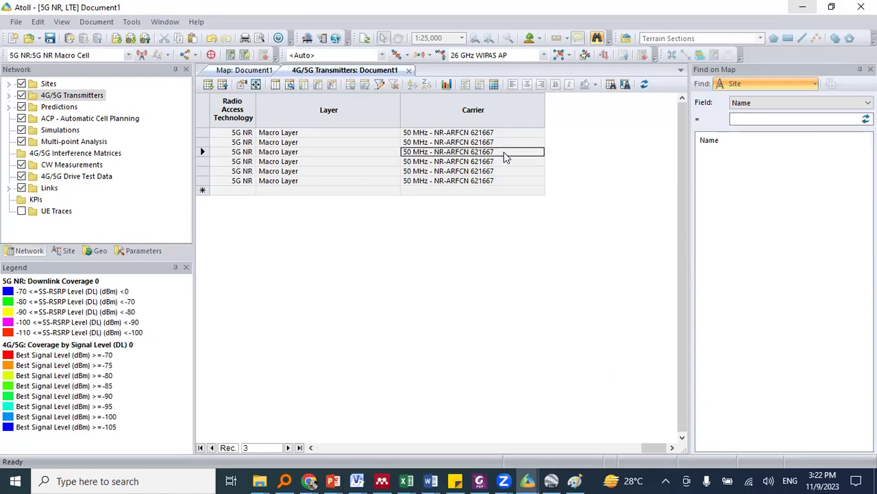
pyautogui.click(513, 133)
pyautogui.click(511, 149)
pyautogui.click(511, 160)
pyautogui.click(504, 172)
pyautogui.click(505, 180)
# - Go back to the first transmitter columns and review the site names and antenna assignments
pyautogui.moveTo(652, 448); pyautogui.dragTo(617, 181)
pyautogui.moveTo(644, 447); pyautogui.dragTo(319, 439)
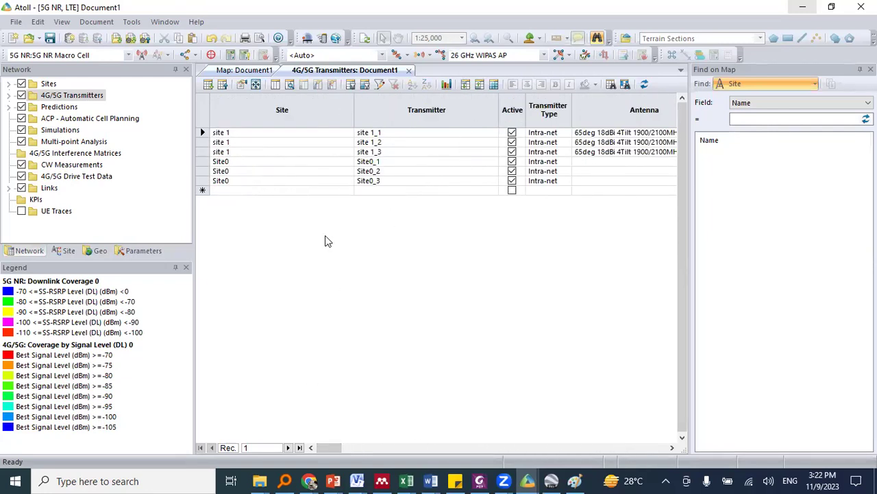
pyautogui.click(49, 37)
pyautogui.moveTo(333, 447); pyautogui.dragTo(347, 447)
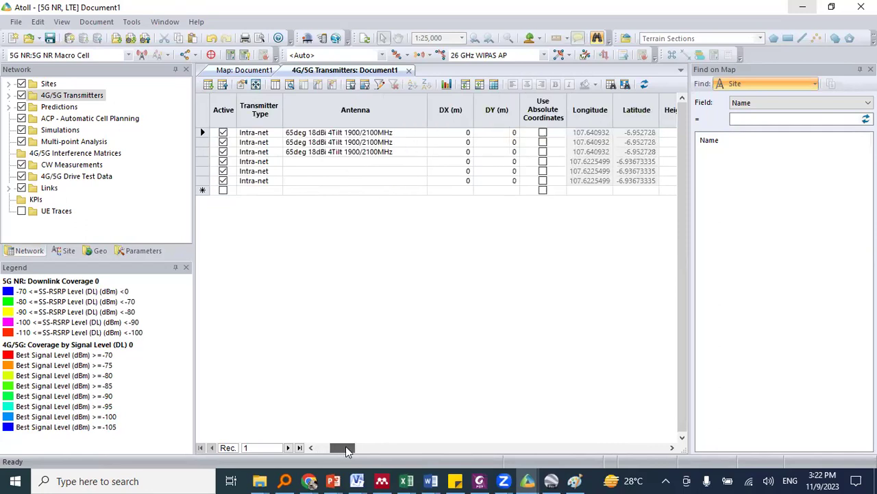
# - Return to Word and review task d's bullets on sector azimuths, antenna type, mechanical tilt and antenna height
pyautogui.click(803, 7)
pyautogui.scroll(6, 552, 354)
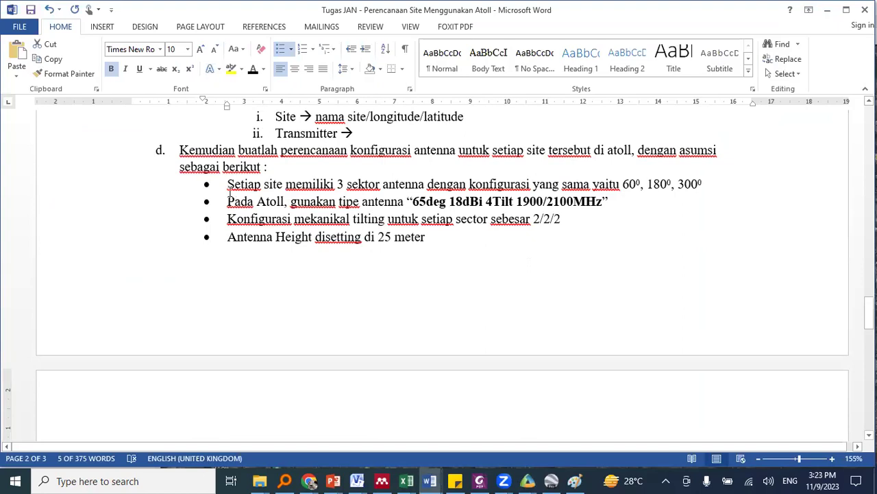
pyautogui.moveTo(225, 184); pyautogui.dragTo(432, 248)
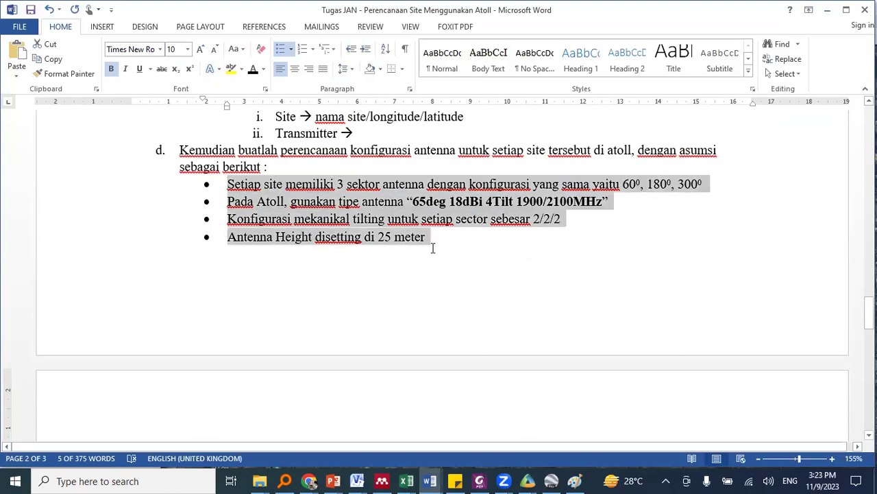
pyautogui.click(407, 221)
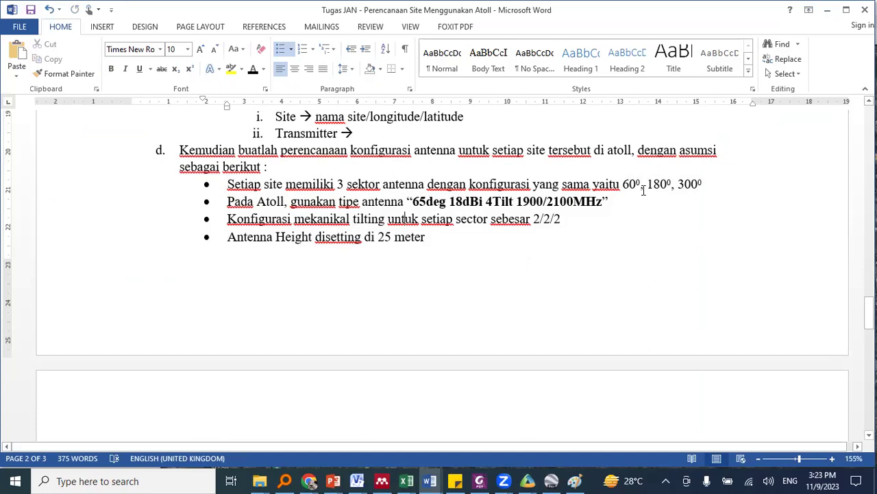
pyautogui.moveTo(637, 184); pyautogui.dragTo(700, 183)
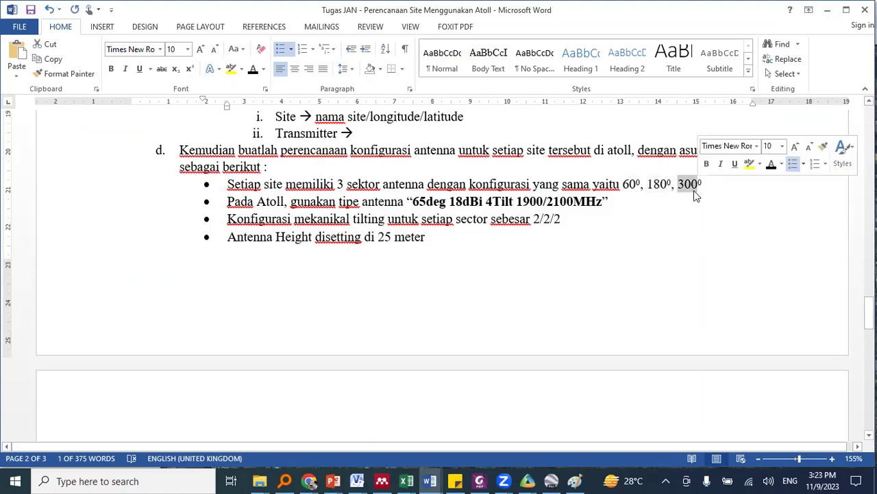
pyautogui.moveTo(563, 219); pyautogui.dragTo(533, 220)
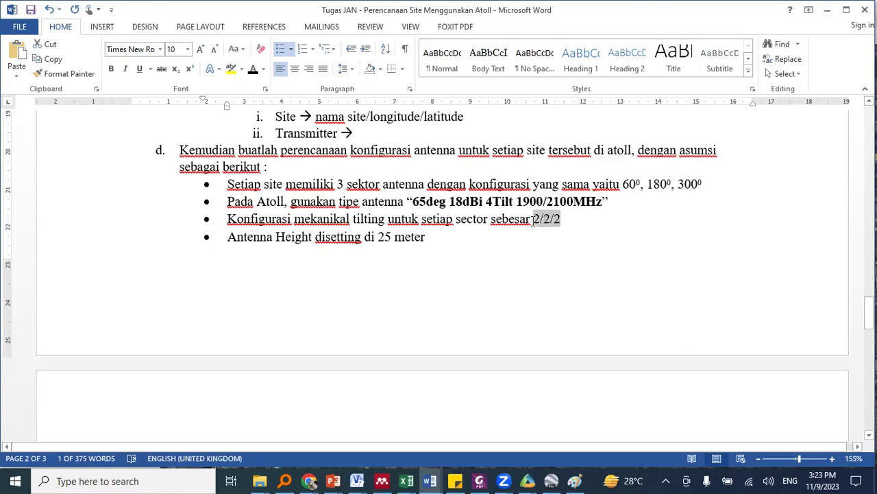
pyautogui.click(566, 218)
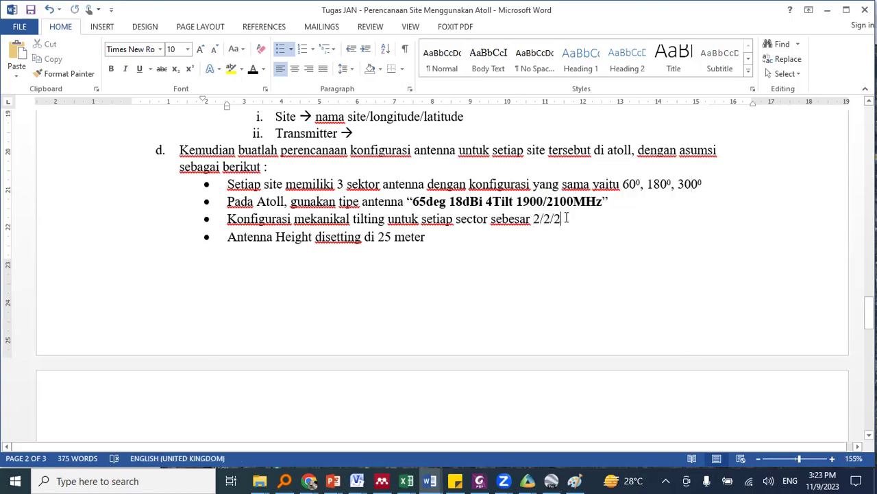
pyautogui.moveTo(234, 190); pyautogui.dragTo(427, 235)
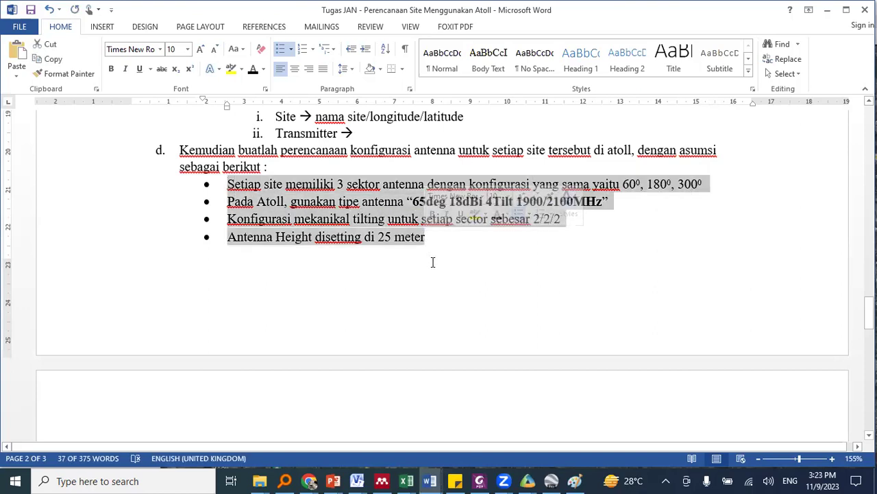
pyautogui.click(441, 240)
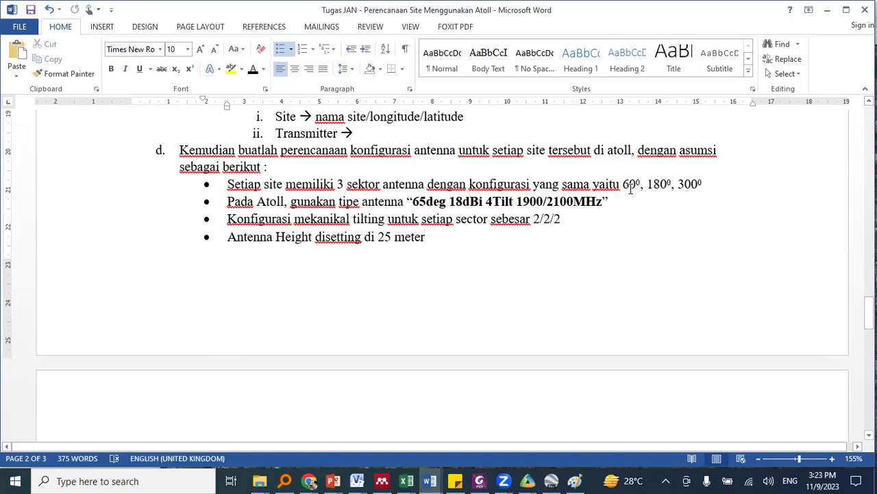
pyautogui.moveTo(626, 180); pyautogui.dragTo(640, 240)
# - Switch to Atoll and examine the conditions and display properties of the existing 4G/5G Coverage by Signal Level (DL) prediction
pyautogui.click(827, 10)
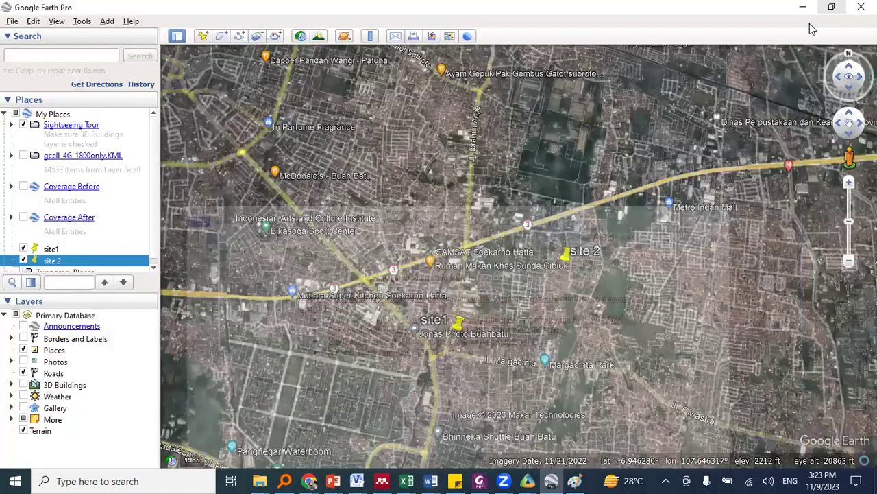
pyautogui.moveTo(535, 479)
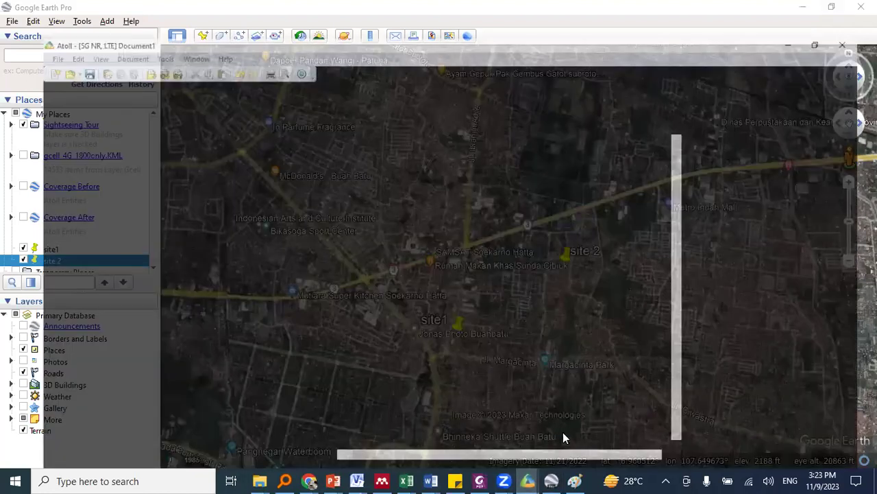
pyautogui.click(564, 436)
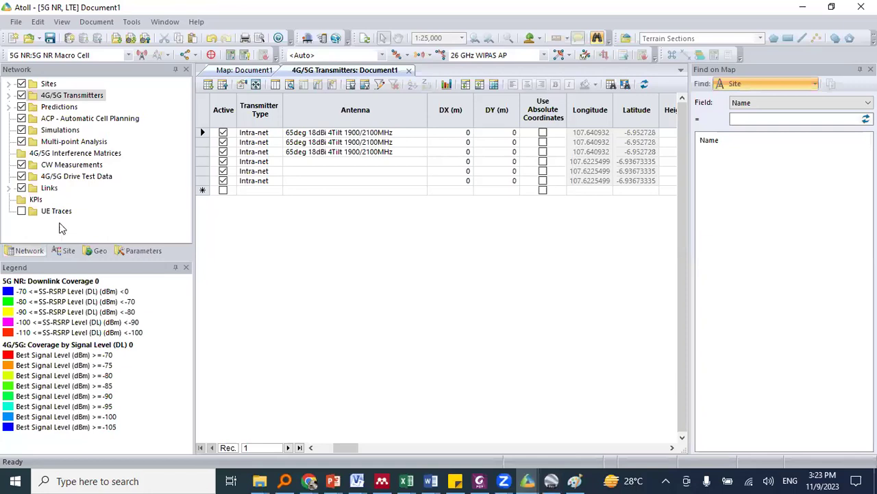
pyautogui.click(8, 107)
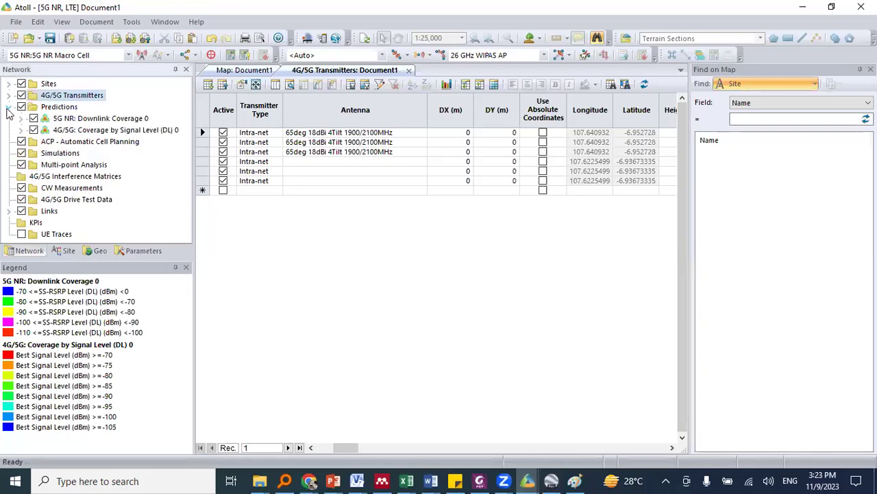
pyautogui.click(125, 130)
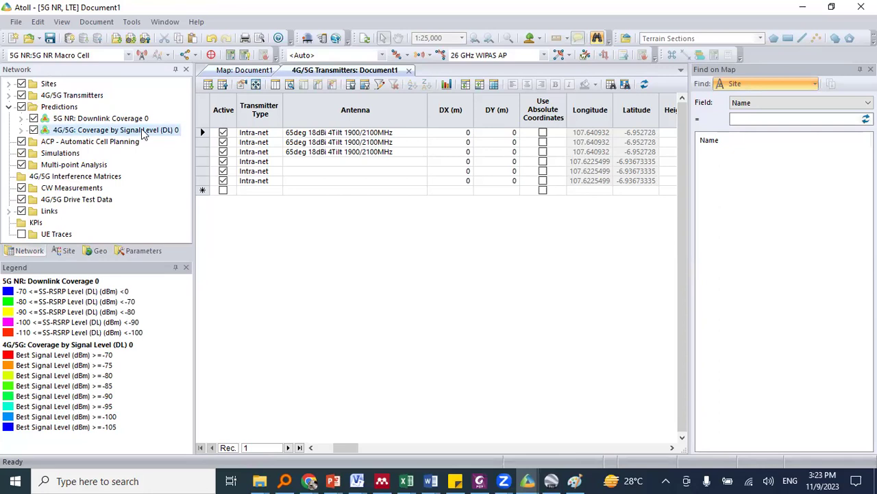
pyautogui.rightClick(142, 134)
pyautogui.click(164, 137)
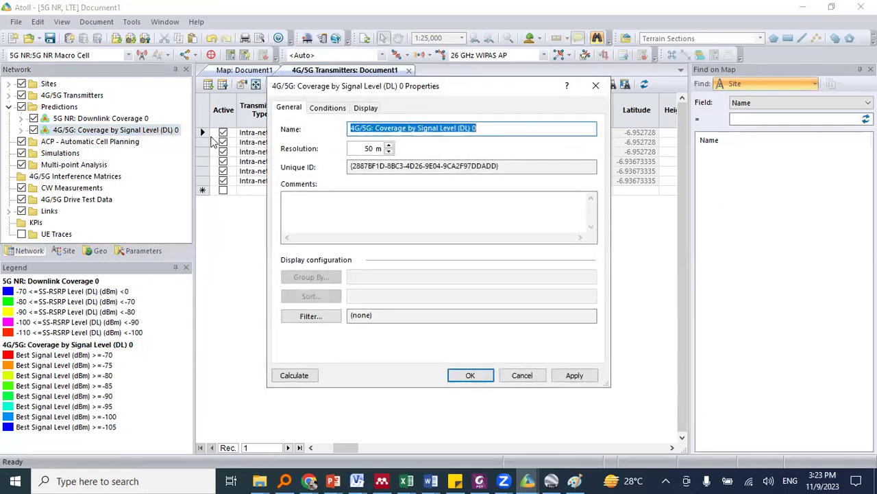
pyautogui.click(328, 107)
pyautogui.click(365, 109)
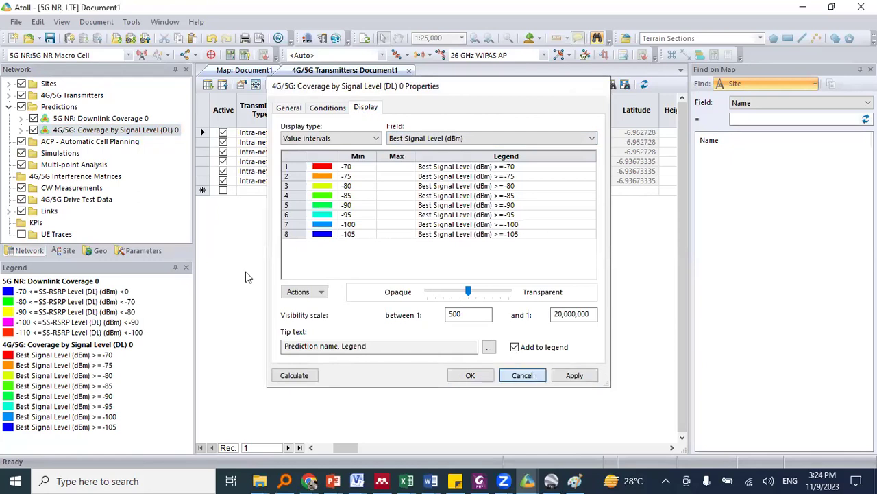
pyautogui.click(526, 377)
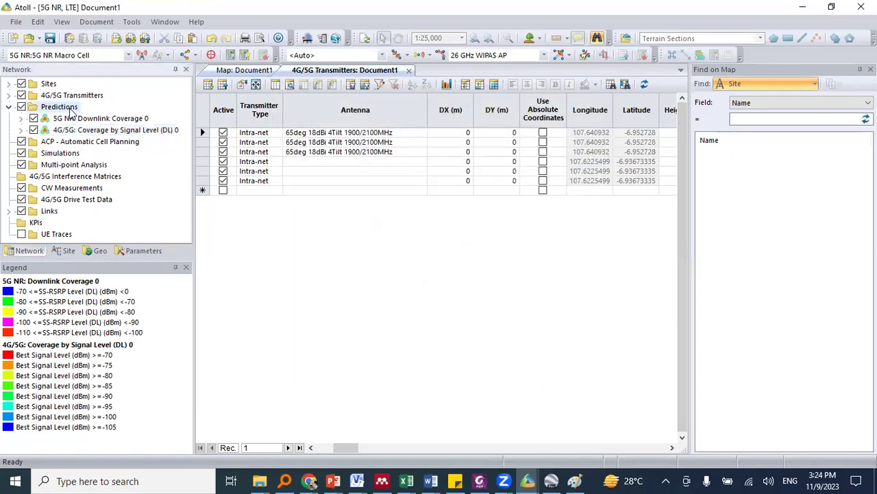
# - Examine the available new prediction types, pointing out 4G/5G Coverage by Signal Level (DL) and Multi-RAT Coverage by Throughput (DL), without creating one
pyautogui.rightClick(70, 111)
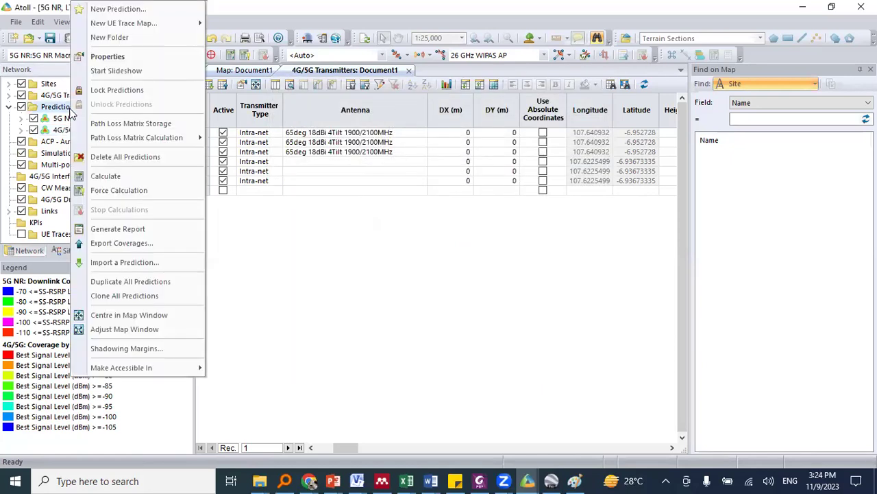
pyautogui.click(140, 10)
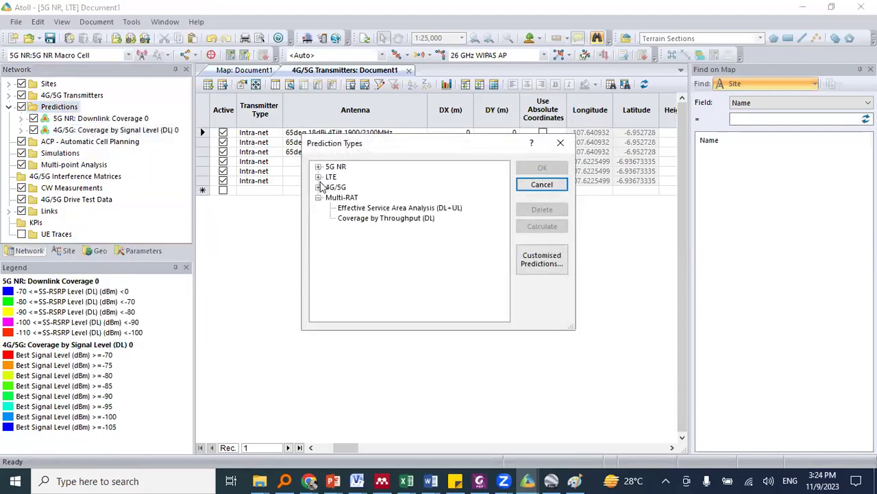
pyautogui.click(318, 187)
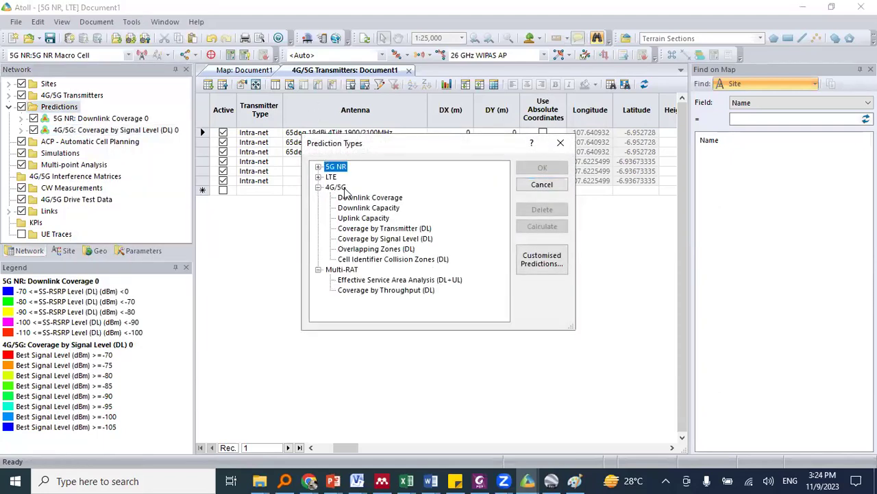
pyautogui.click(430, 241)
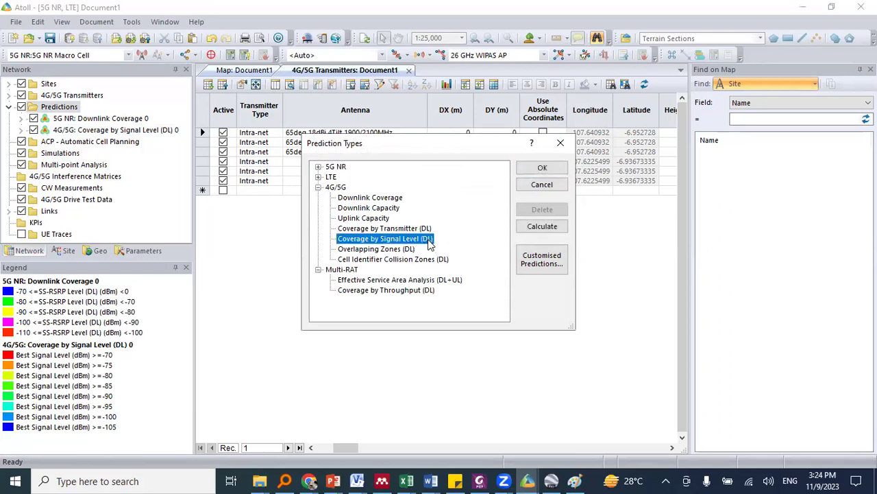
pyautogui.click(425, 292)
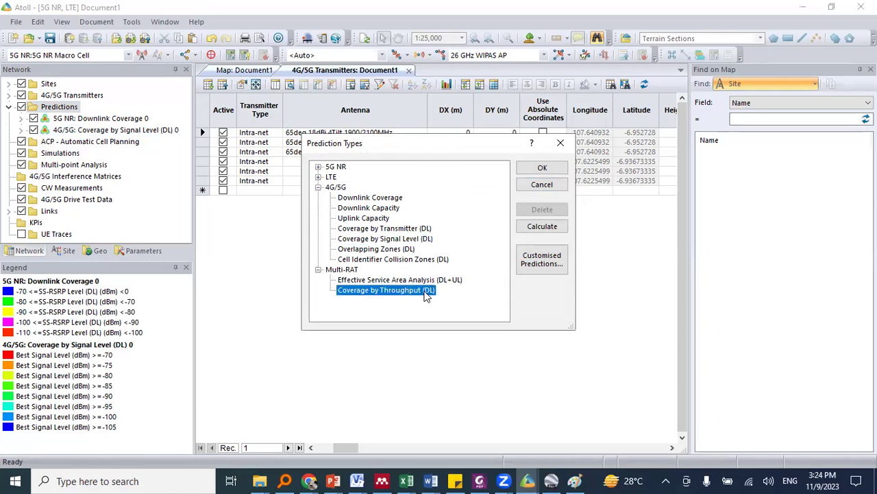
pyautogui.click(540, 185)
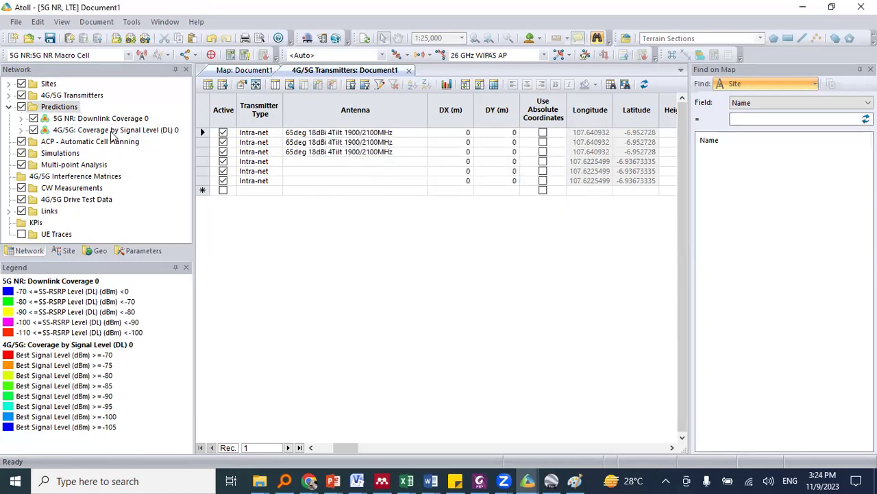
# - Delete the -95, -100 and -105 dBm intervals from the display settings of the 4G/5G Coverage by Signal Level (DL) prediction
pyautogui.click(114, 131)
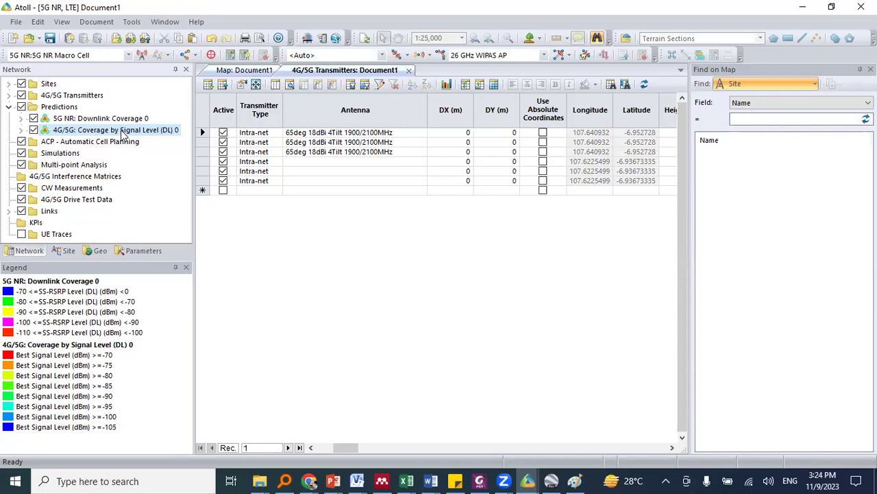
pyautogui.rightClick(123, 134)
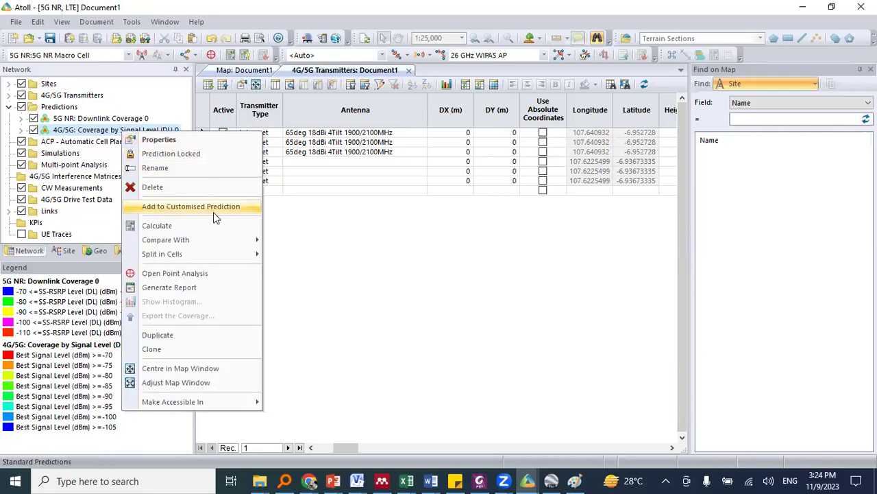
pyautogui.click(209, 142)
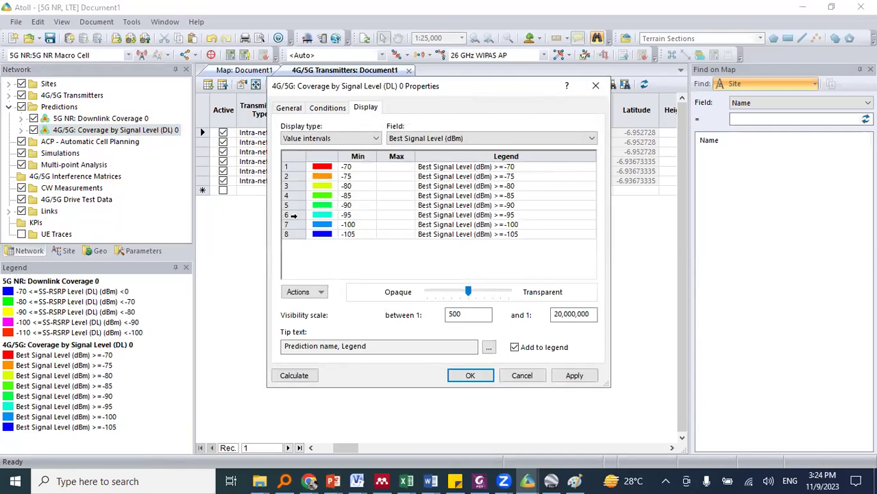
pyautogui.click(293, 215)
pyautogui.moveTo(291, 234); pyautogui.dragTo(293, 218)
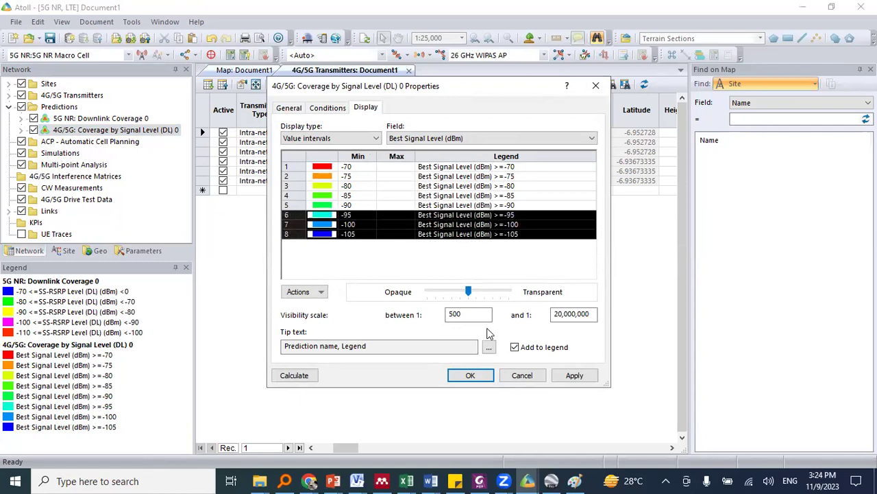
pyautogui.click(318, 293)
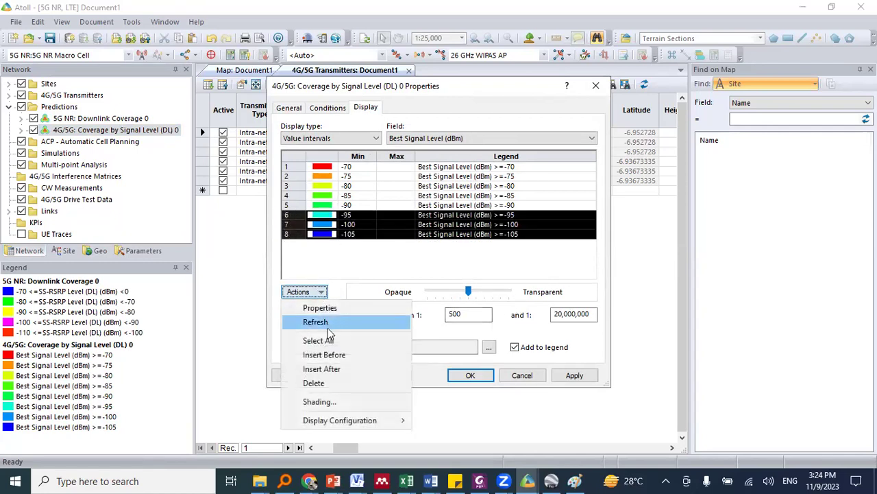
pyautogui.click(315, 382)
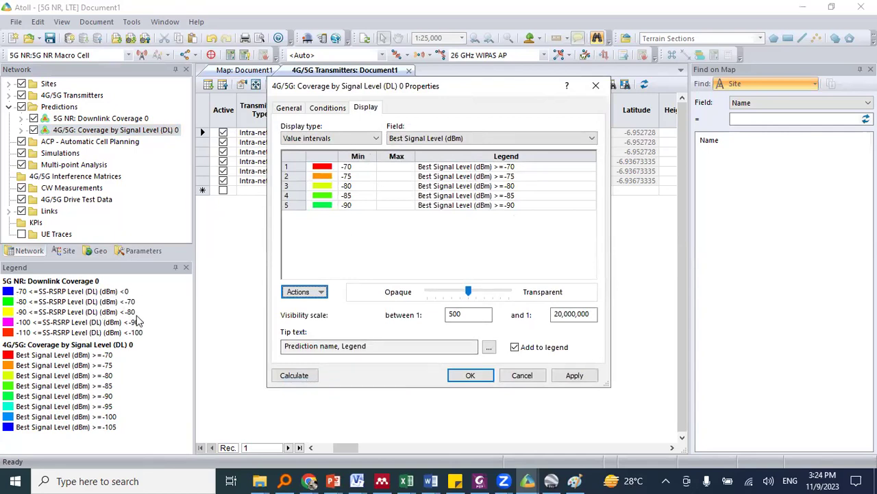
# - Set the main colour of the first interval, Best Signal Level >= -70 dBm, to blue
pyautogui.click(326, 169)
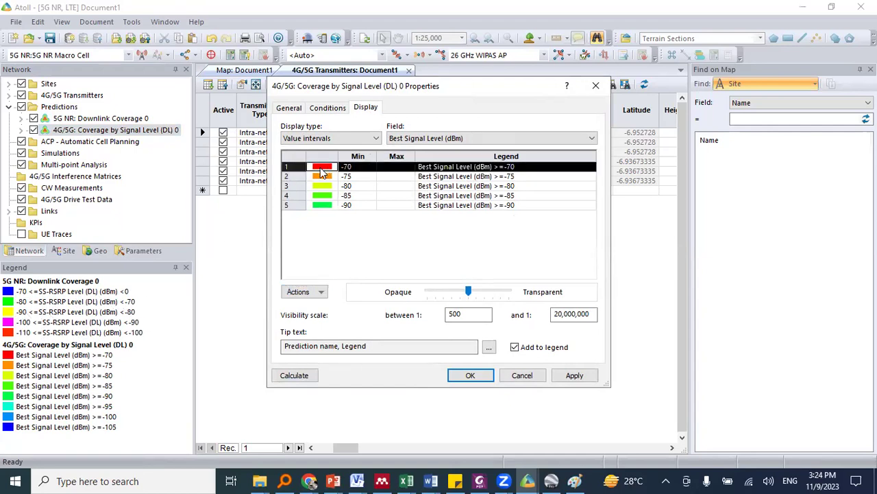
pyautogui.doubleClick(328, 172)
pyautogui.click(424, 198)
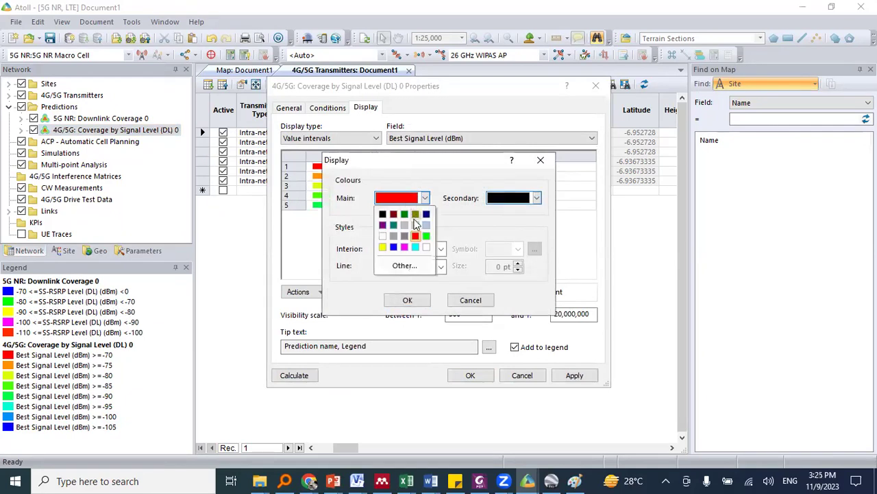
pyautogui.click(393, 247)
pyautogui.click(406, 300)
# - Change the main colour of the second interval, Best Signal Level >= -75 dBm, to bright green
pyautogui.click(325, 178)
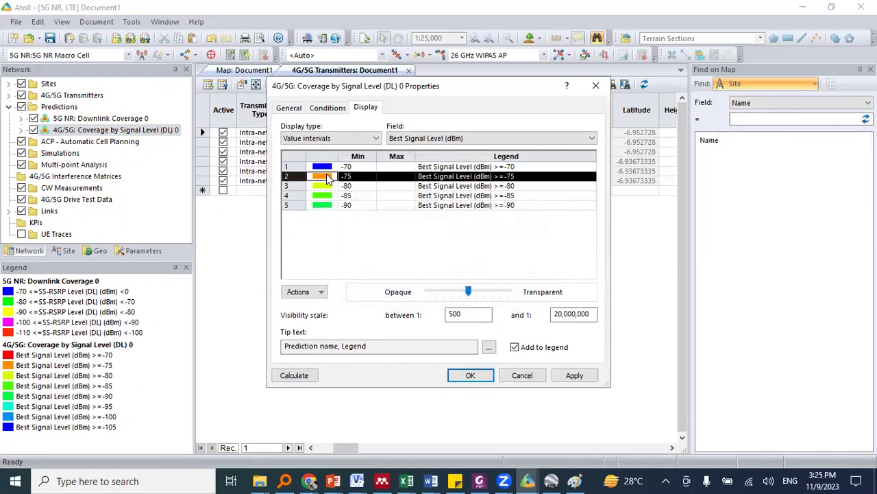
pyautogui.doubleClick(327, 176)
pyautogui.click(424, 198)
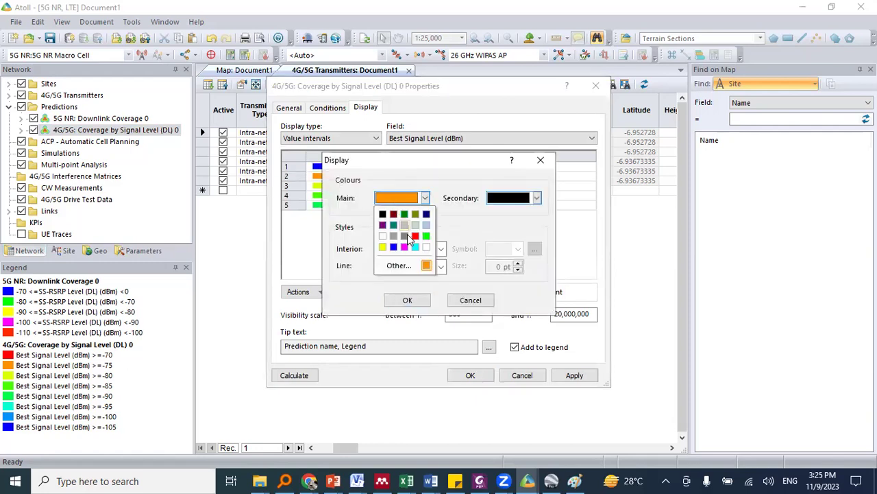
pyautogui.click(427, 236)
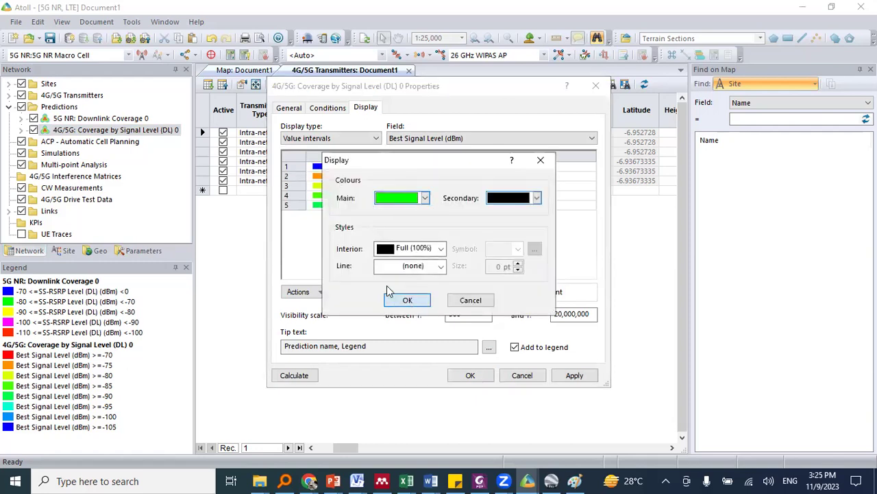
pyautogui.click(397, 299)
# - Recolour the third interval, Best Signal Level >= -80 dBm, with the palette's pure yellow as its main colour
pyautogui.click(333, 186)
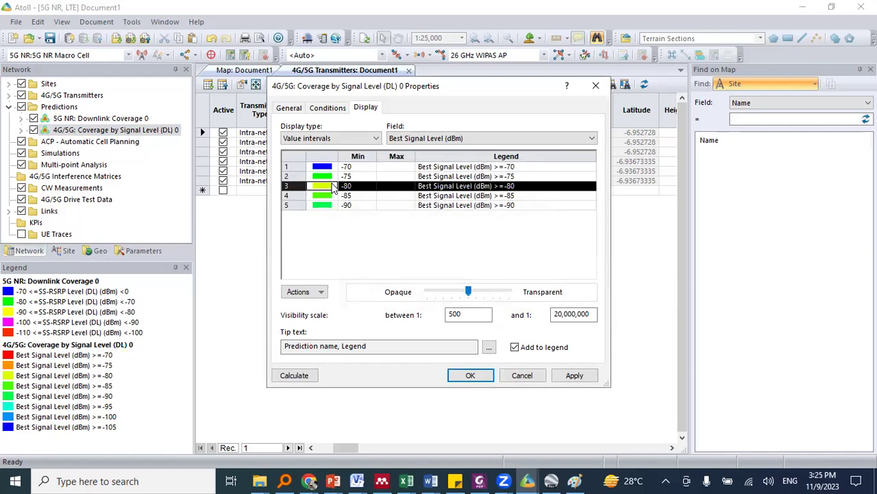
pyautogui.doubleClick(332, 187)
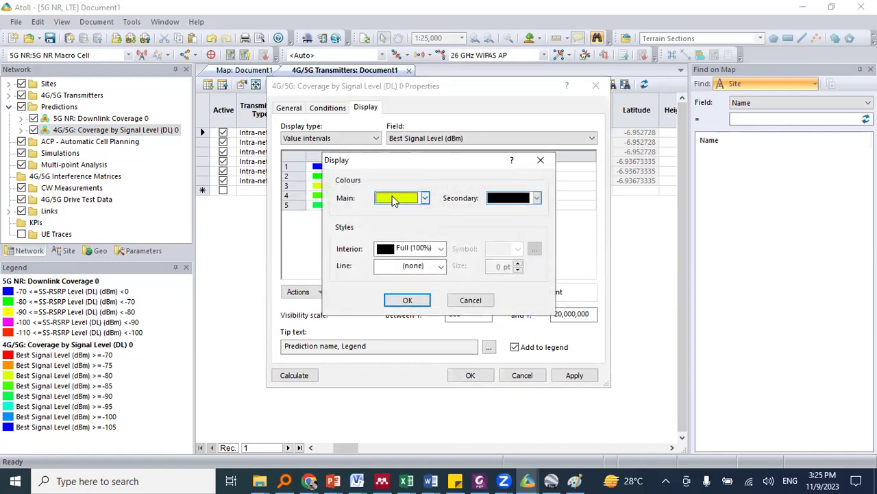
pyautogui.click(425, 198)
pyautogui.click(382, 248)
pyautogui.click(407, 300)
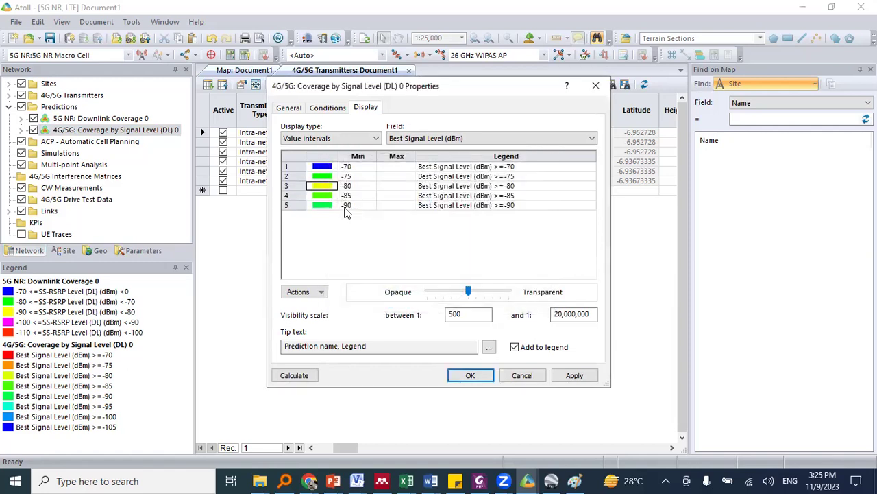
# - Change the main colour of the fourth signal level interval to magenta
pyautogui.click(335, 196)
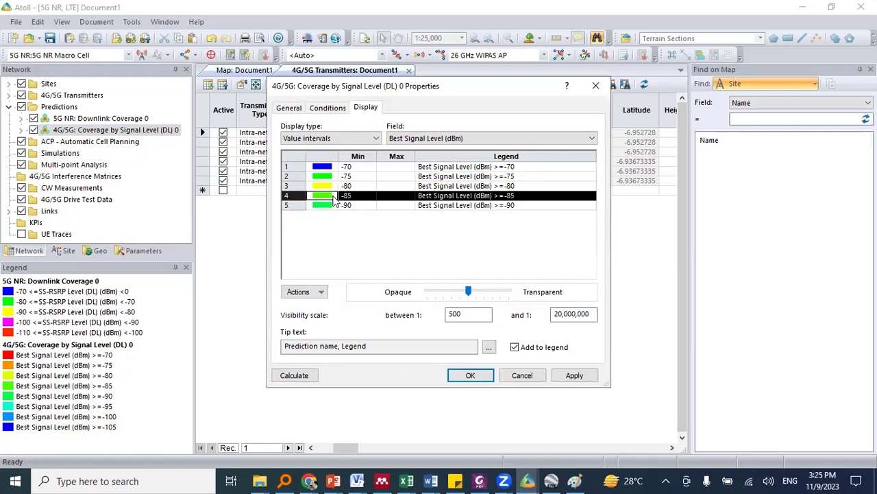
pyautogui.doubleClick(334, 196)
pyautogui.click(424, 198)
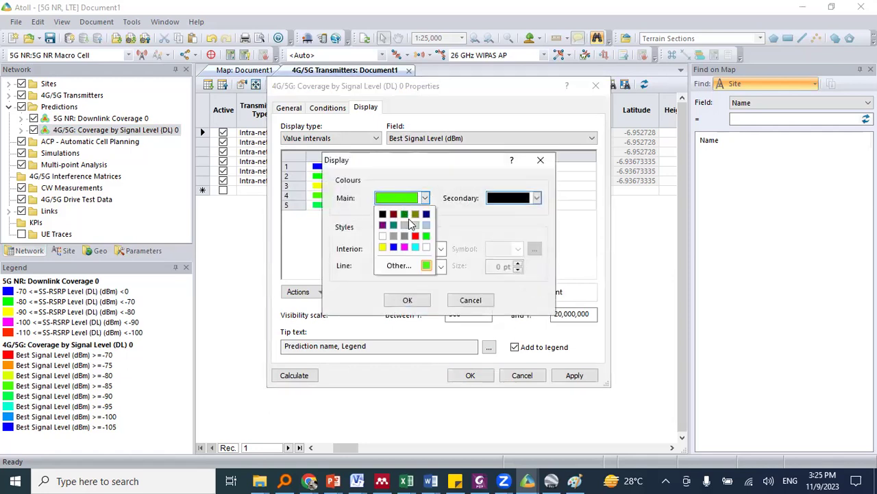
pyautogui.click(404, 247)
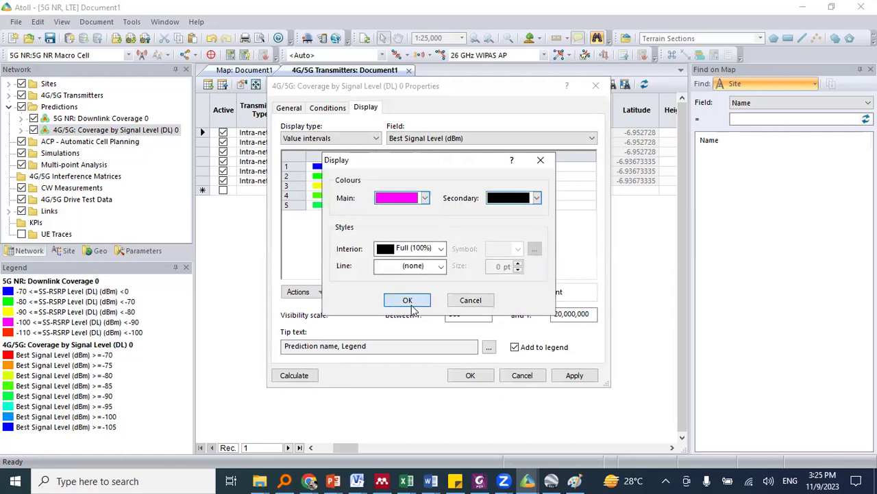
pyautogui.click(407, 299)
# - Change the main colour of the fifth signal level interval to red
pyautogui.click(335, 205)
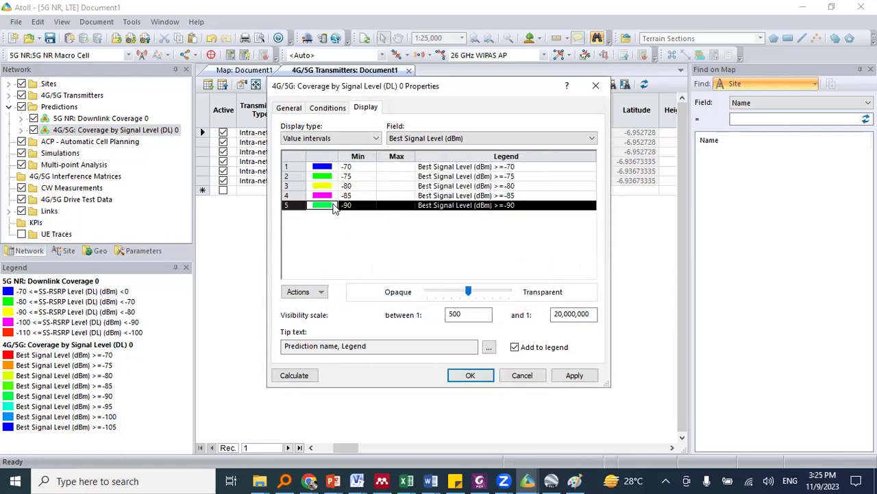
pyautogui.doubleClick(334, 205)
pyautogui.click(425, 198)
pyautogui.click(415, 237)
pyautogui.click(407, 299)
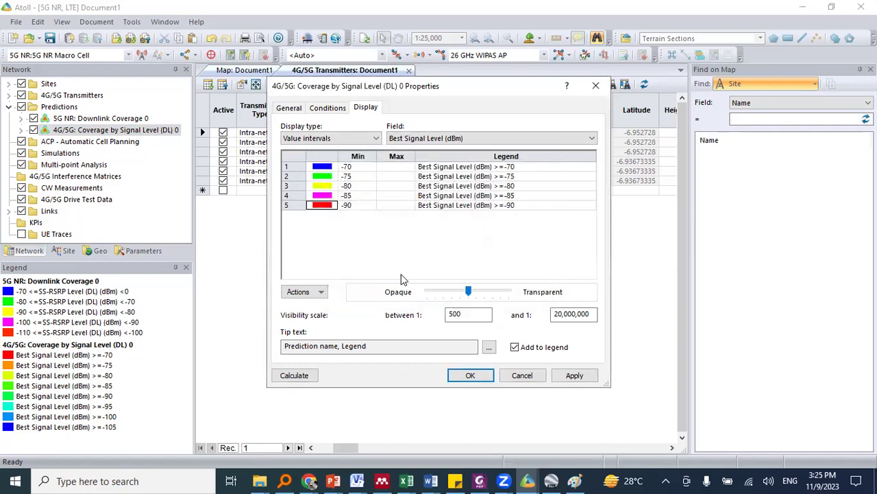
# - Set the first interval's maximum to 0 and the second interval's range to -80 minimum and -70 maximum
pyautogui.click(403, 169)
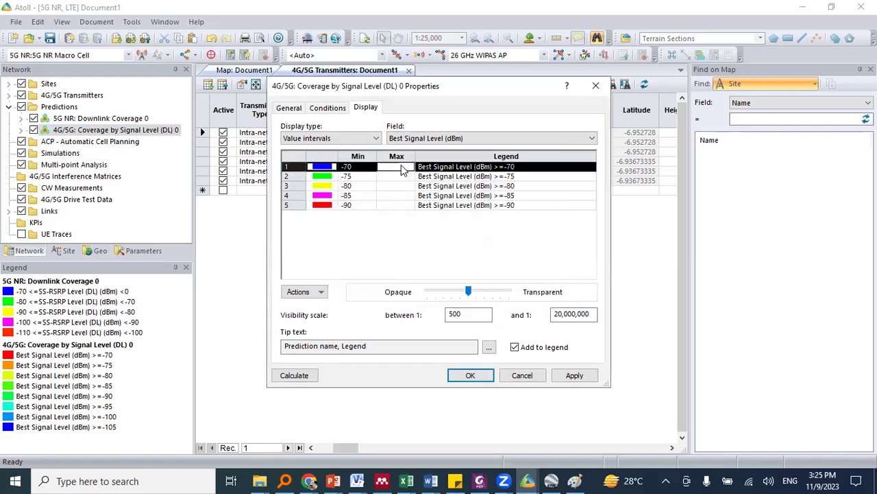
pyautogui.write('0')
pyautogui.click(397, 180)
pyautogui.write('-')
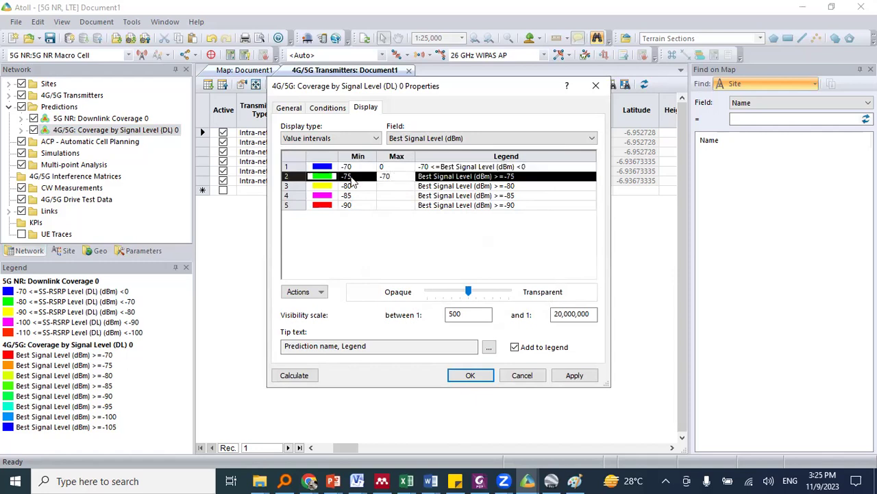
pyautogui.click(350, 176)
pyautogui.moveTo(350, 176); pyautogui.dragTo(345, 176)
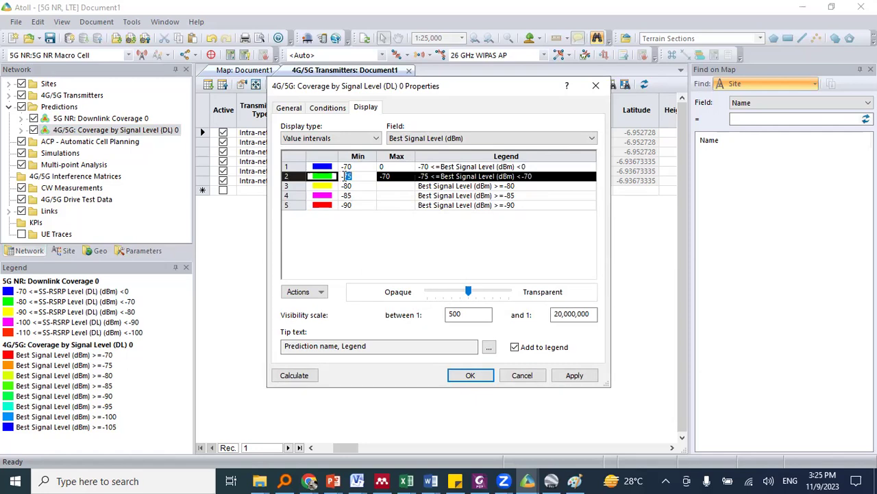
pyautogui.write('80')
# - Set the third interval's range to -90 minimum and -80 maximum, and the fourth's to -100 minimum and -90 maximum
pyautogui.click(403, 189)
pyautogui.click(400, 187)
pyautogui.write('-')
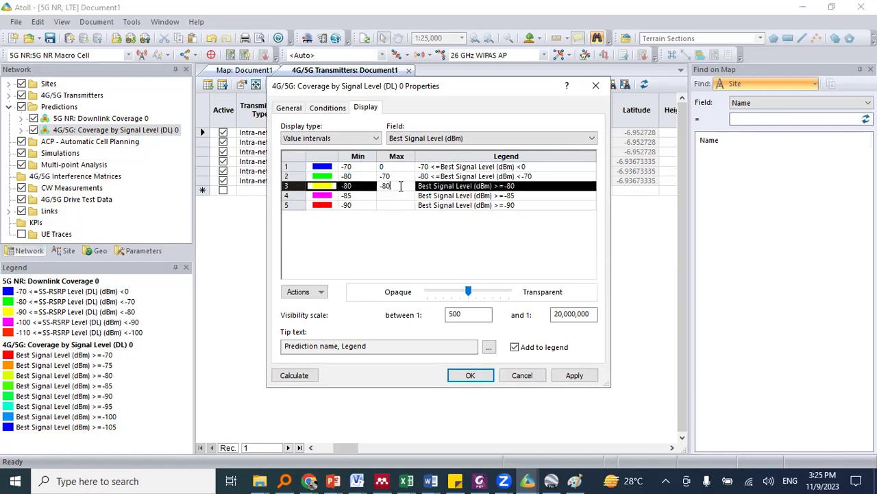
pyautogui.click(356, 187)
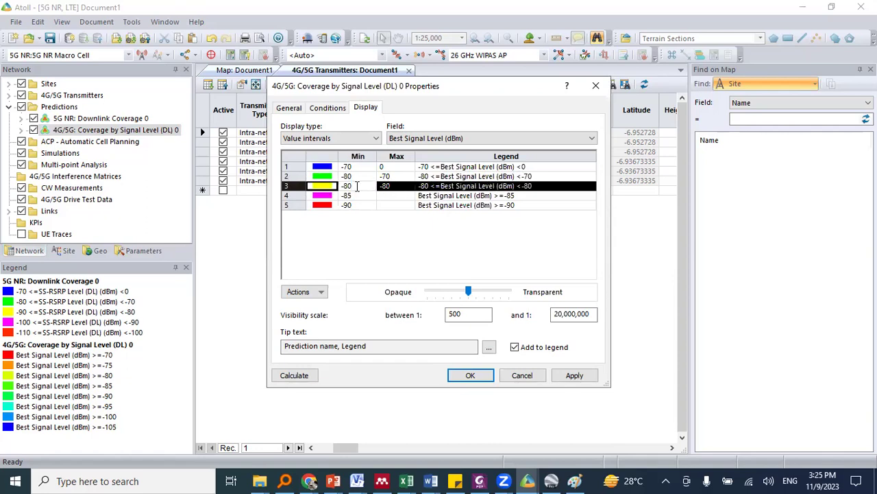
pyautogui.write('-90')
pyautogui.click(399, 196)
pyautogui.write('-9')
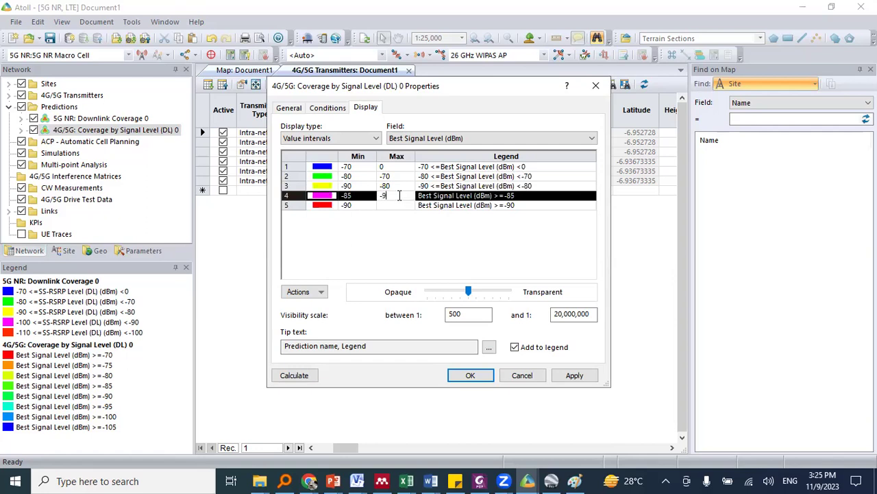
pyautogui.click(357, 194)
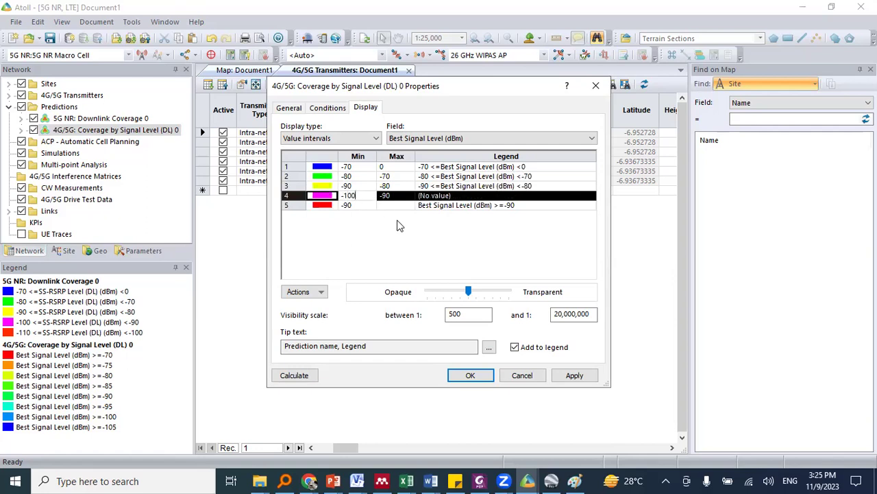
# - Set the fifth interval's range to -110 minimum and -100 maximum, and apply the prediction's display properties
pyautogui.click(401, 206)
pyautogui.write('-100')
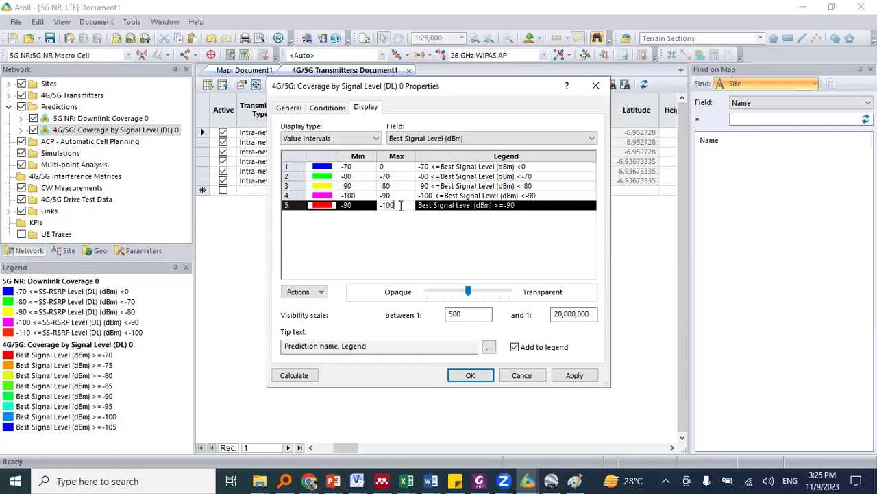
pyautogui.click(357, 206)
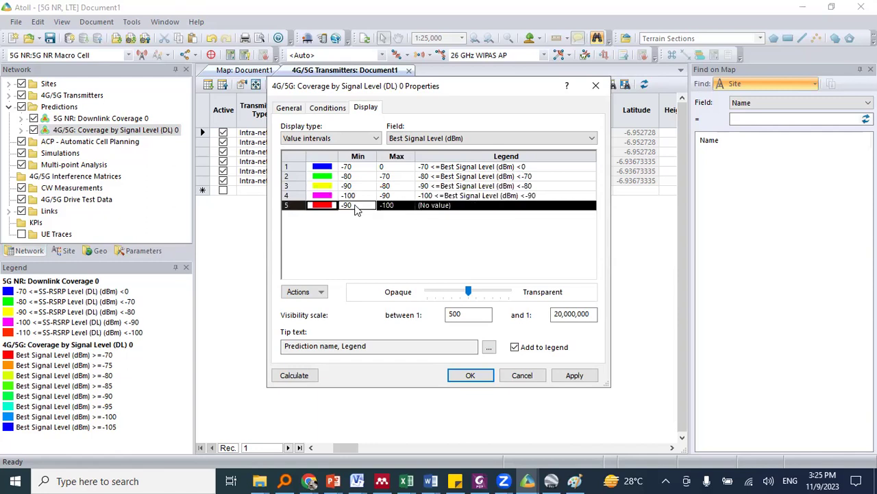
pyautogui.moveTo(354, 205); pyautogui.dragTo(346, 204)
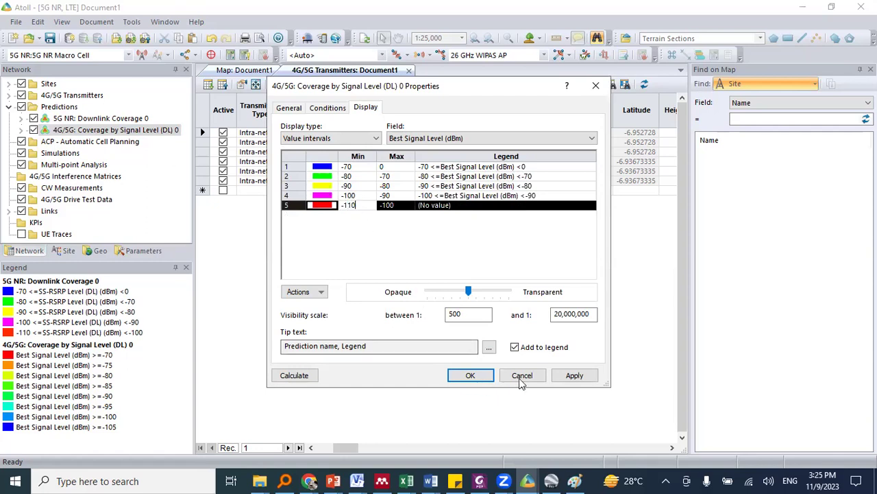
pyautogui.click(567, 377)
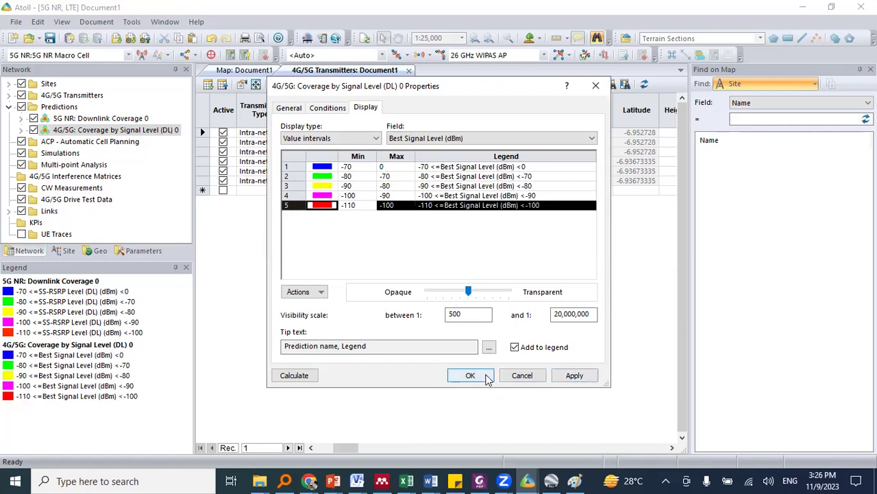
pyautogui.click(485, 375)
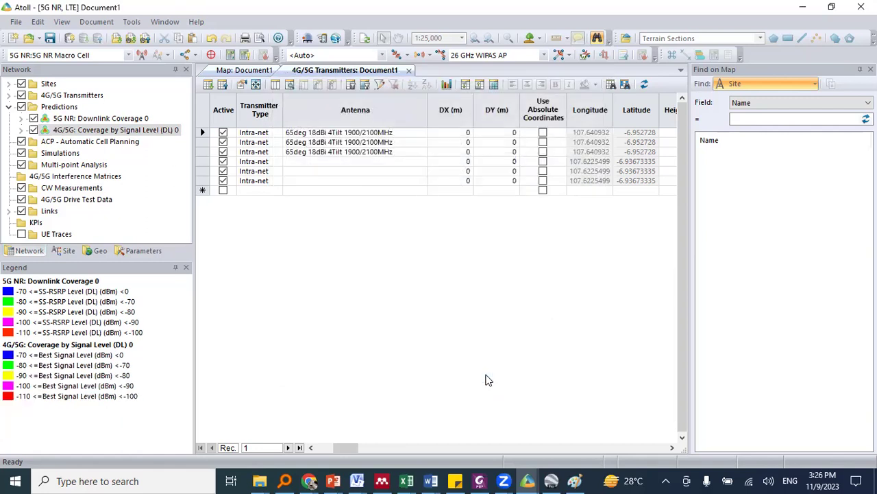
# - Calculate the 4G/5G Coverage by Signal Level (DL) prediction and show it on the map around site 1
pyautogui.click(241, 71)
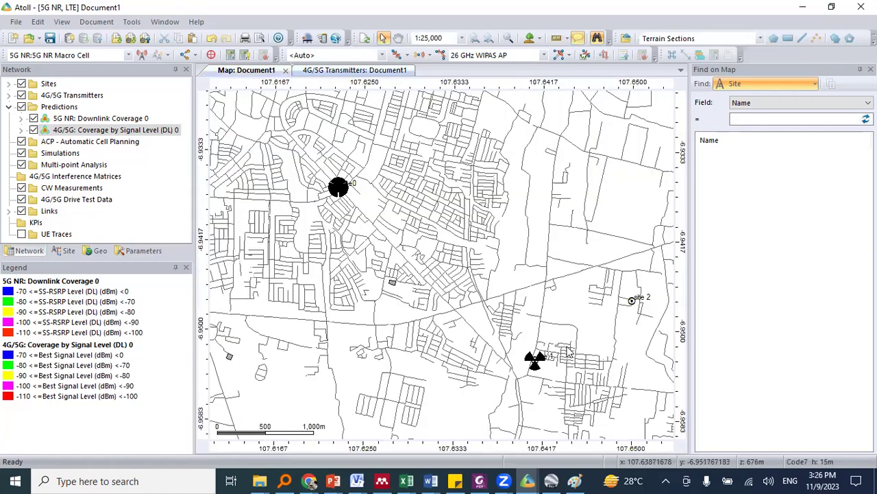
pyautogui.click(398, 40)
pyautogui.moveTo(531, 314); pyautogui.dragTo(416, 180)
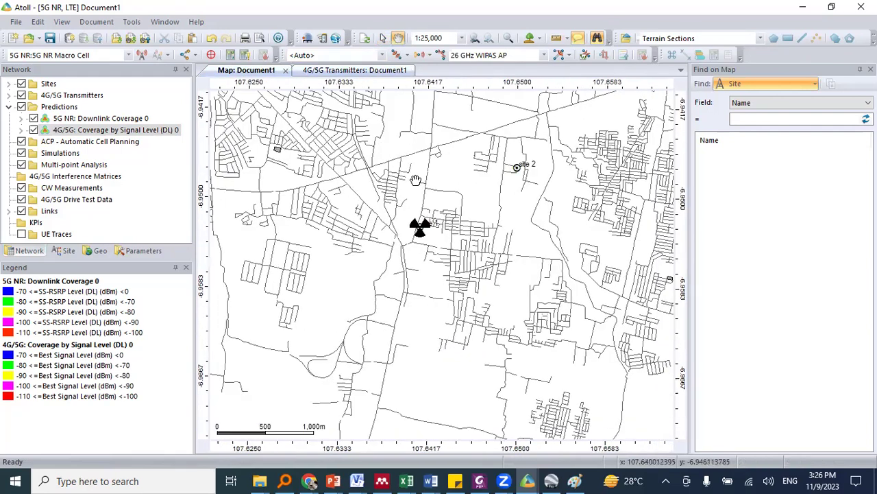
pyautogui.rightClick(116, 131)
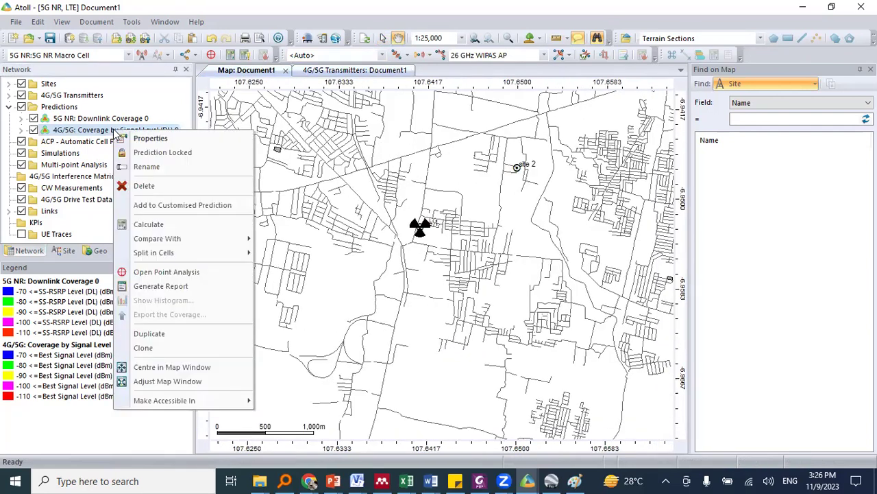
pyautogui.click(152, 224)
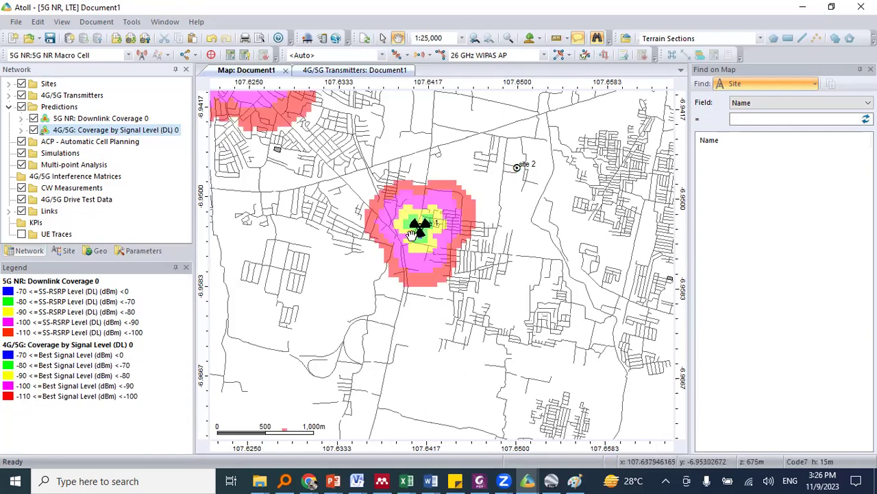
# - Draw a rectangular focus zone enclosing the whole coverage area around site 1
pyautogui.click(508, 38)
pyautogui.moveTo(362, 169); pyautogui.dragTo(486, 295)
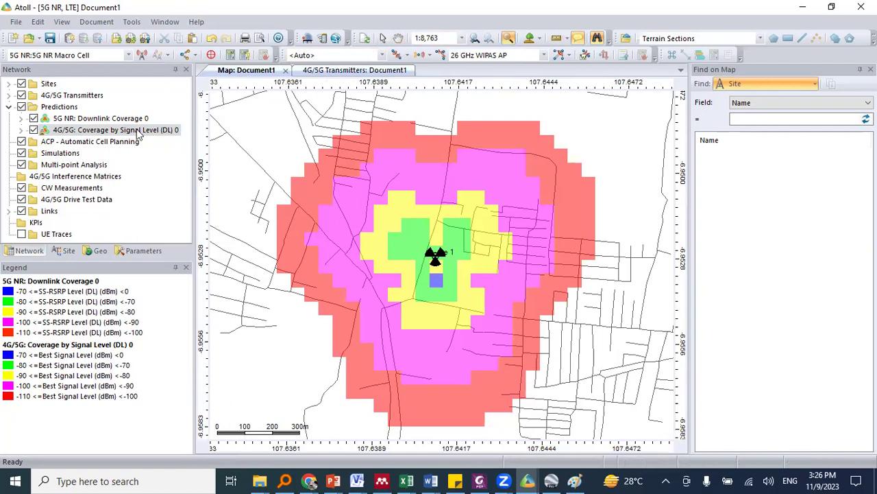
pyautogui.click(100, 256)
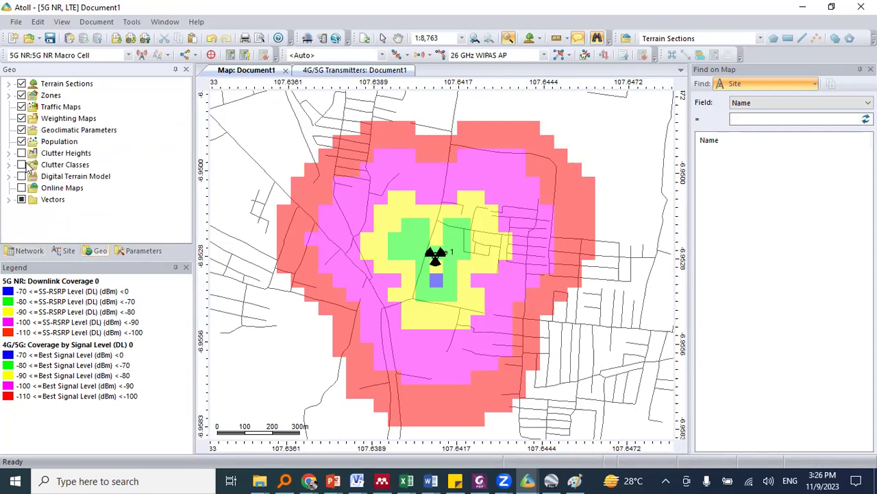
pyautogui.click(10, 96)
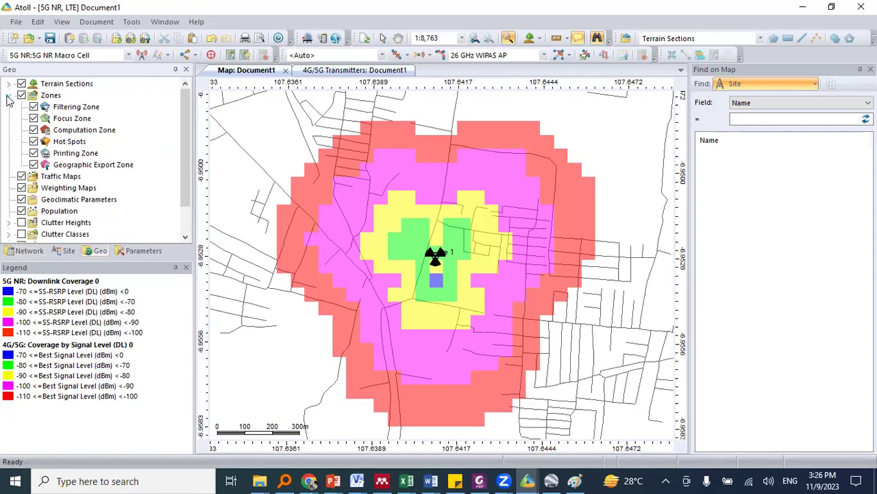
pyautogui.rightClick(74, 119)
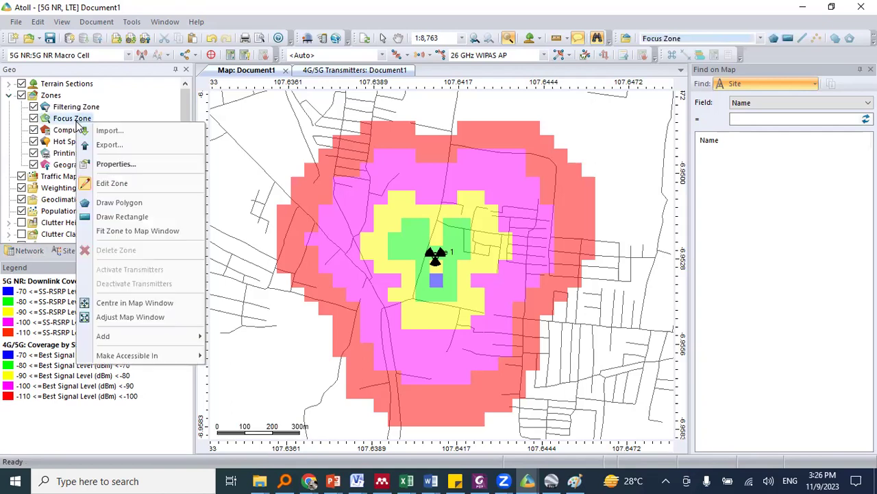
pyautogui.click(126, 216)
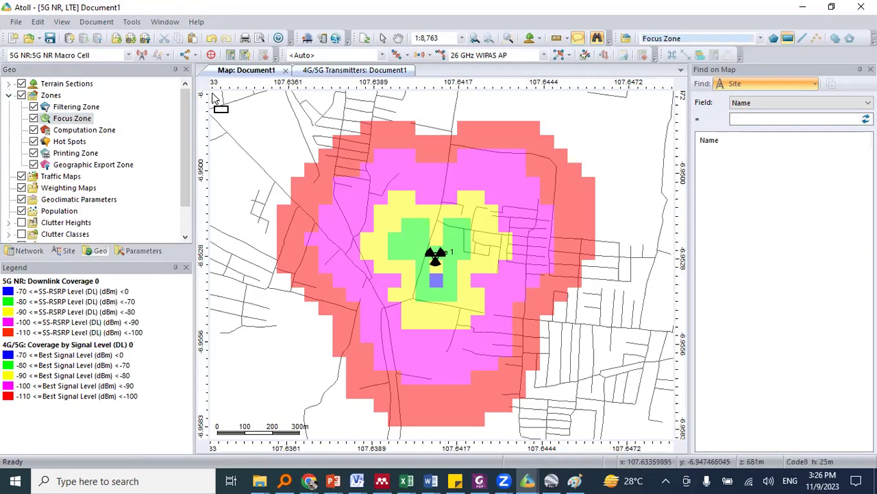
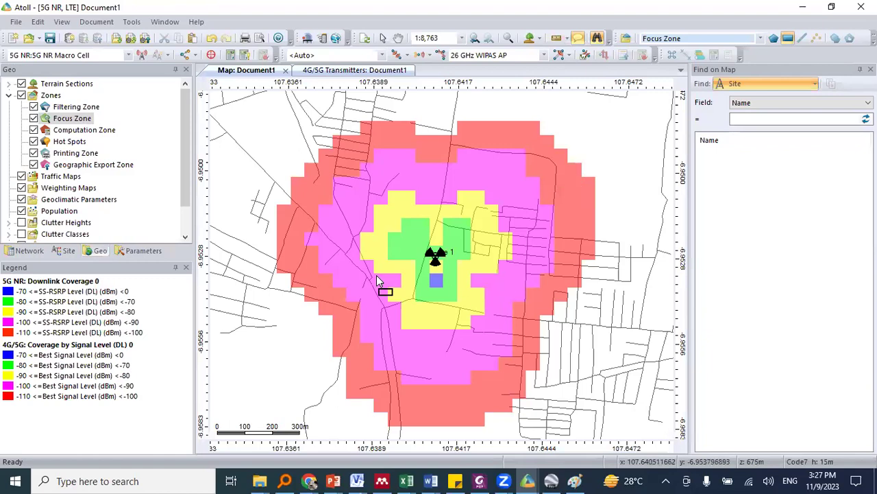
pyautogui.moveTo(218, 96); pyautogui.dragTo(650, 432)
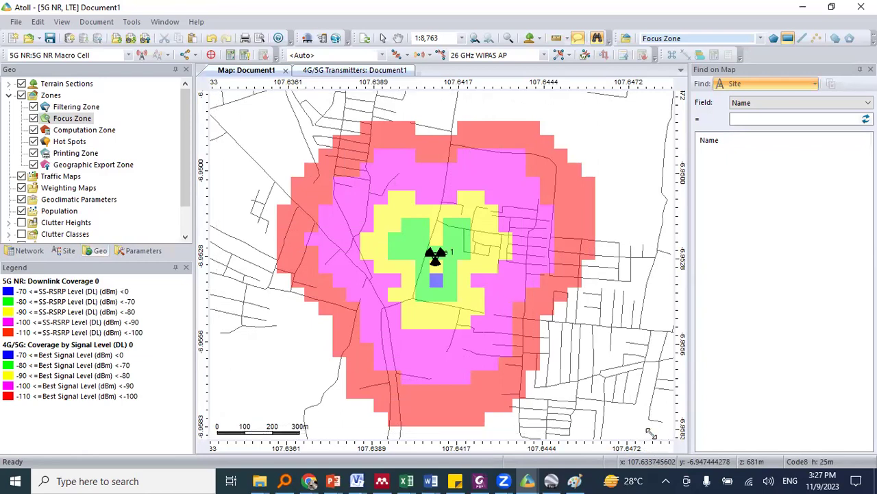
pyautogui.rightClick(59, 121)
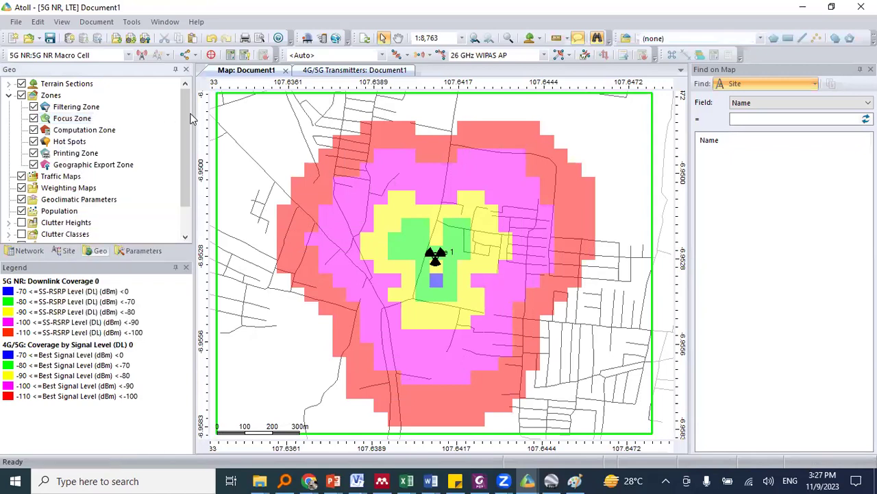
pyautogui.click(327, 94)
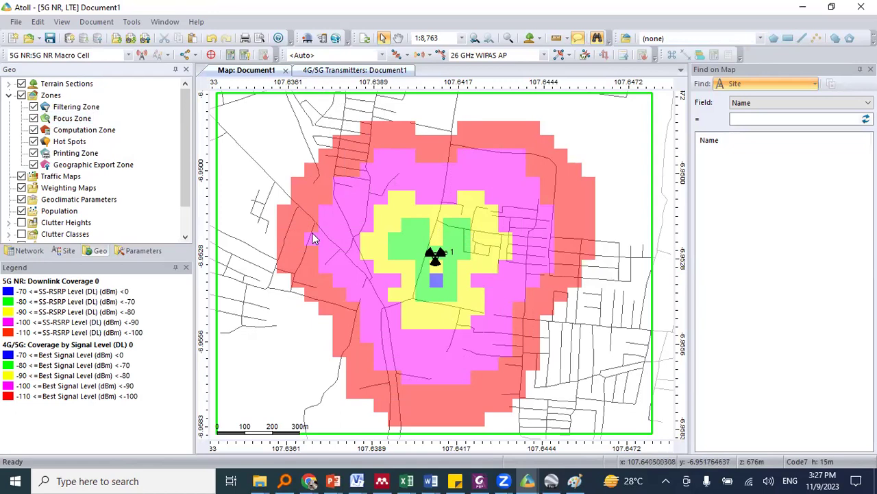
# - Generate a report for the 4G/5G Coverage by Signal Level (DL) 0 prediction with the Surface (km²), % of Covered Area and % Focus Zone columns
pyautogui.click(28, 251)
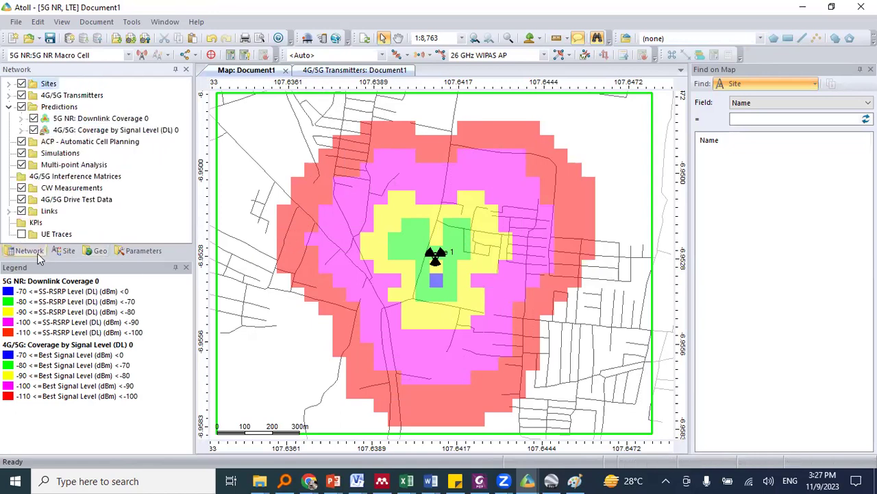
pyautogui.click(100, 251)
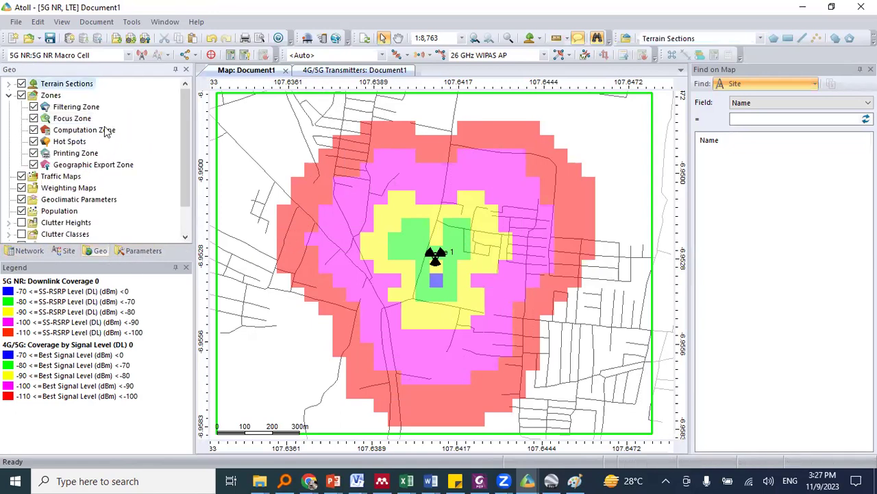
pyautogui.click(28, 251)
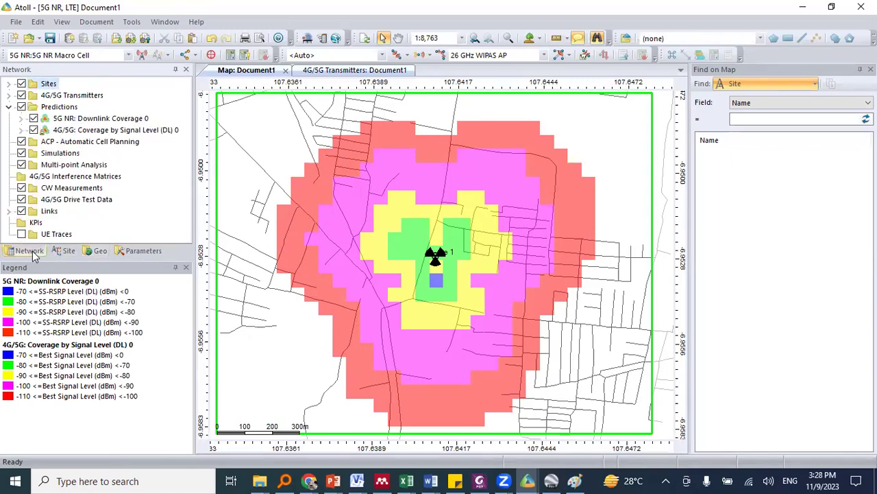
pyautogui.rightClick(96, 130)
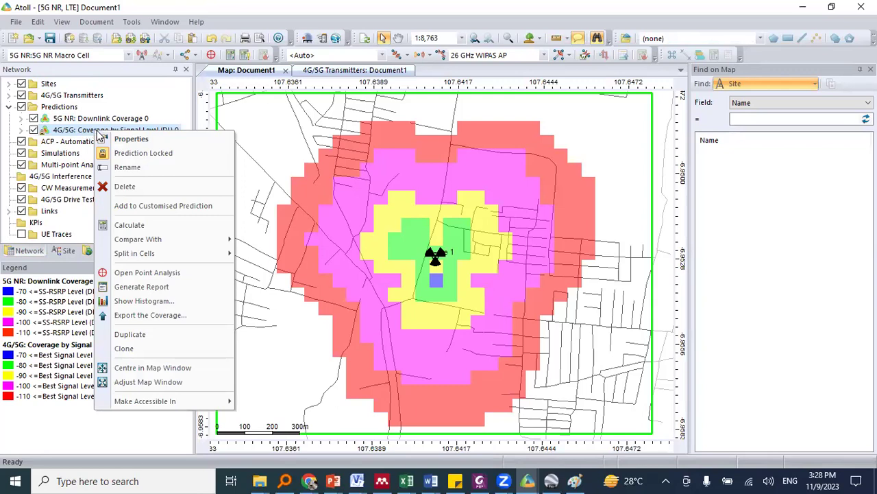
pyautogui.click(191, 291)
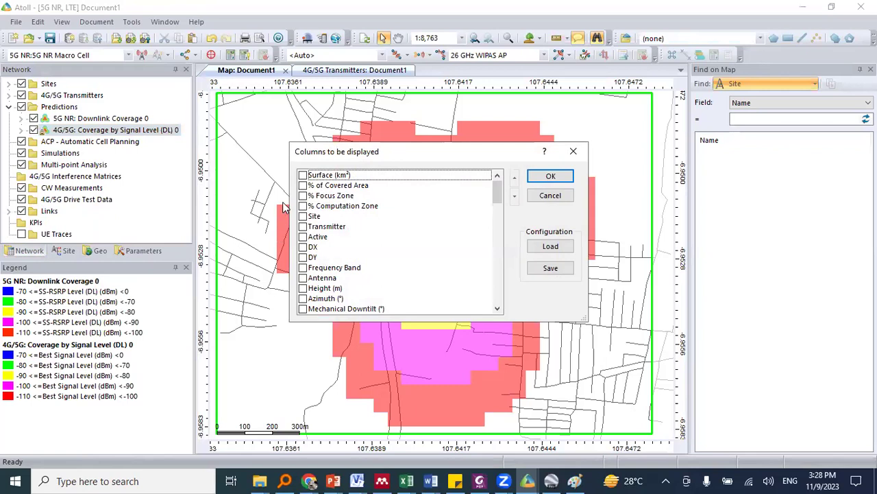
pyautogui.click(303, 176)
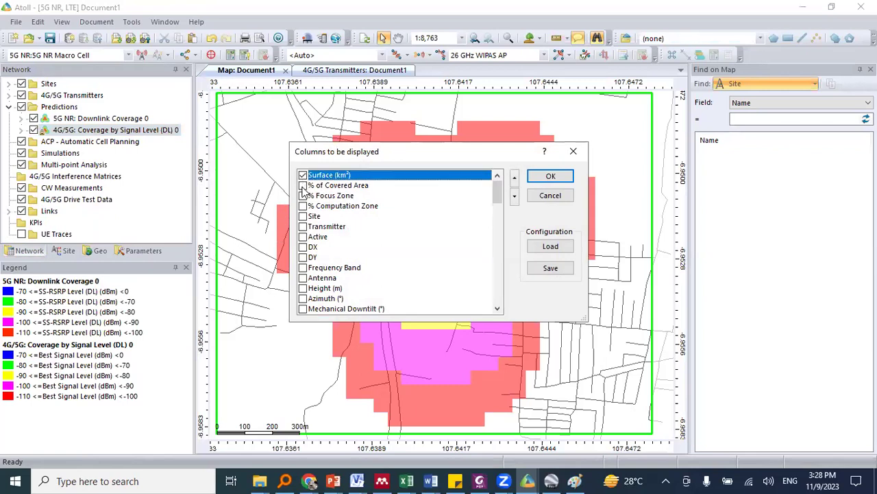
pyautogui.click(303, 186)
pyautogui.click(303, 196)
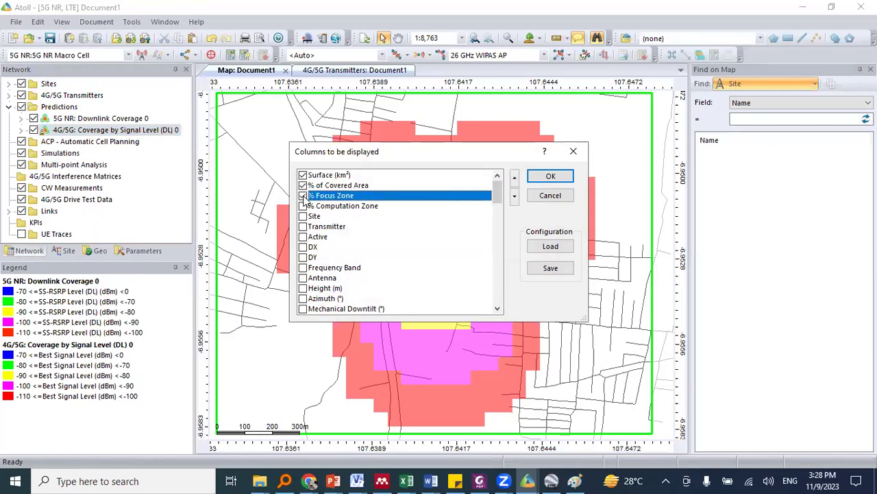
pyautogui.click(551, 177)
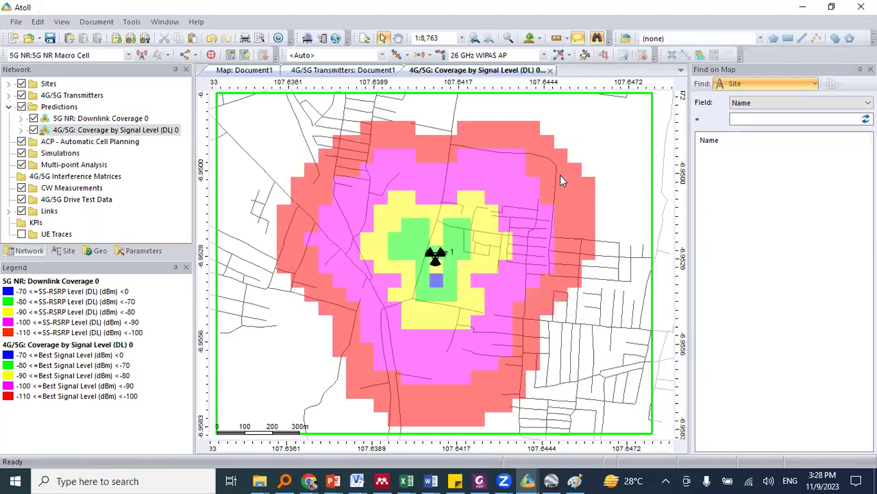
# - Compare the report's surface, covered-area and focus-zone percentages for each signal level with the coverage and focus zone on the map
pyautogui.moveTo(498, 446); pyautogui.dragTo(550, 445)
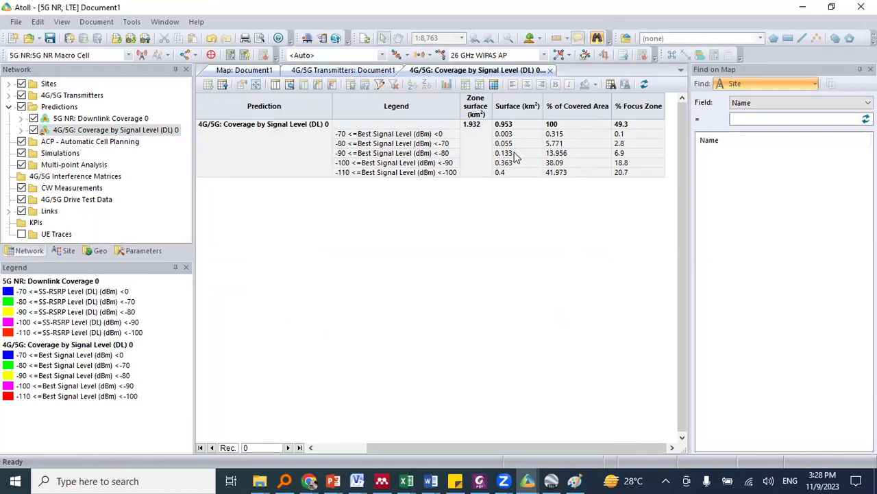
pyautogui.click(260, 73)
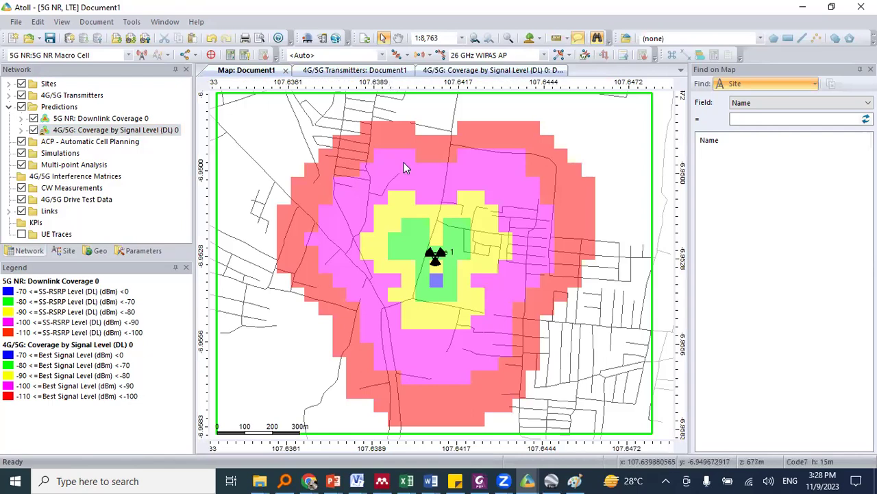
pyautogui.scroll(-2, 404, 168)
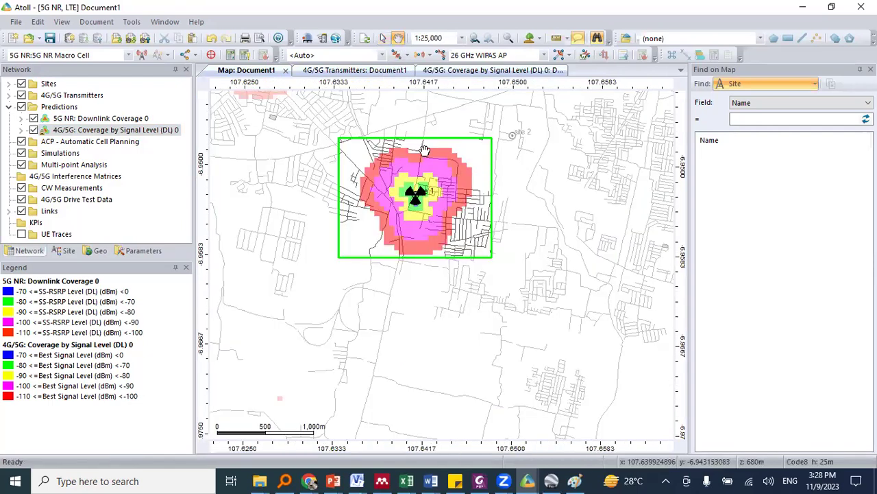
pyautogui.moveTo(373, 134); pyautogui.dragTo(448, 265)
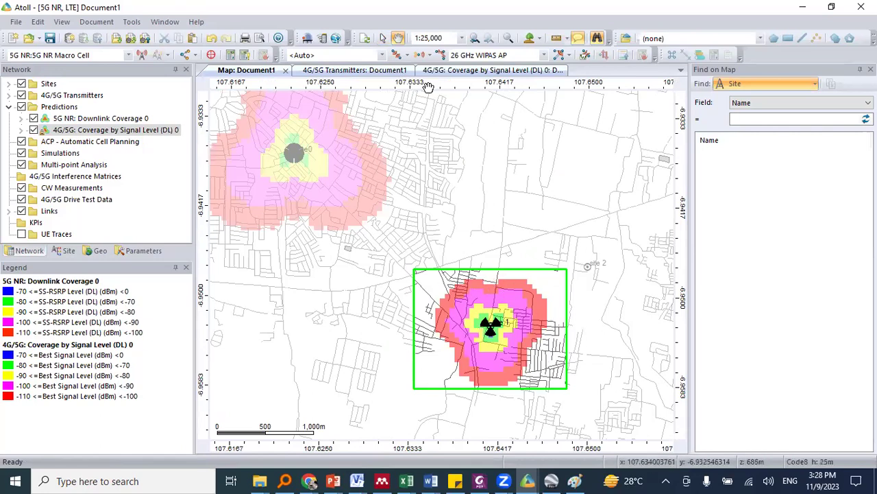
pyautogui.click(489, 72)
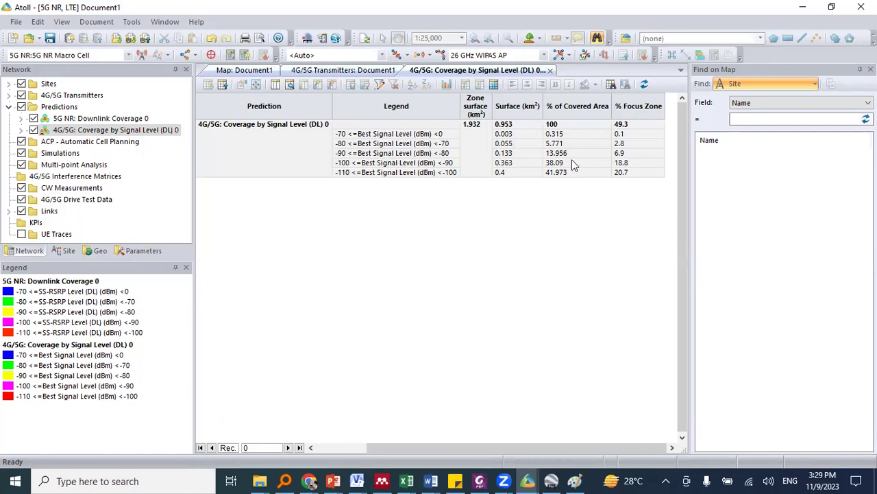
pyautogui.click(245, 70)
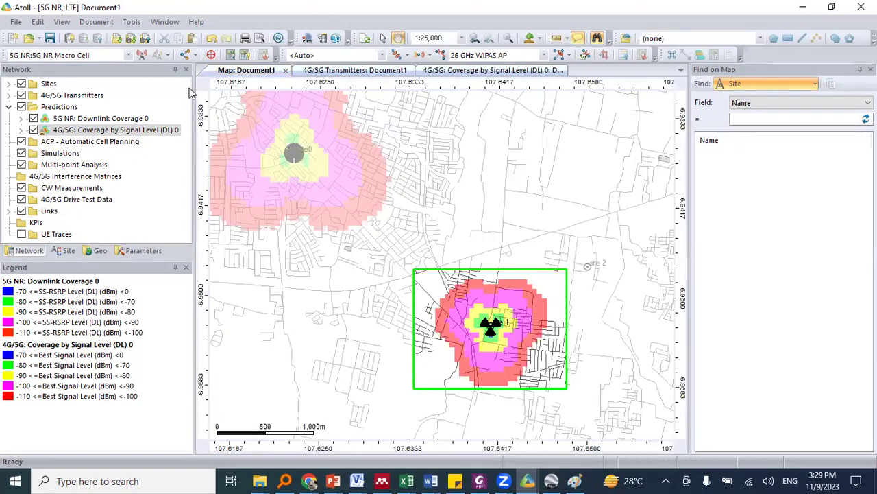
pyautogui.click(508, 71)
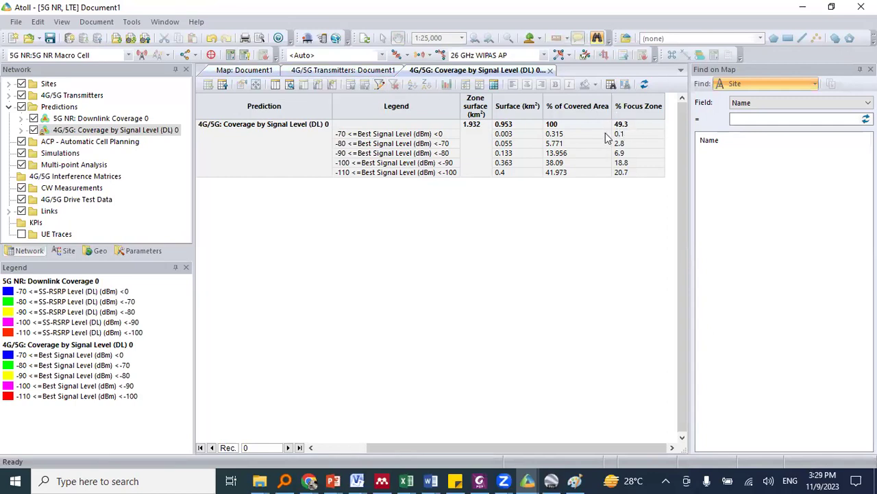
pyautogui.click(360, 73)
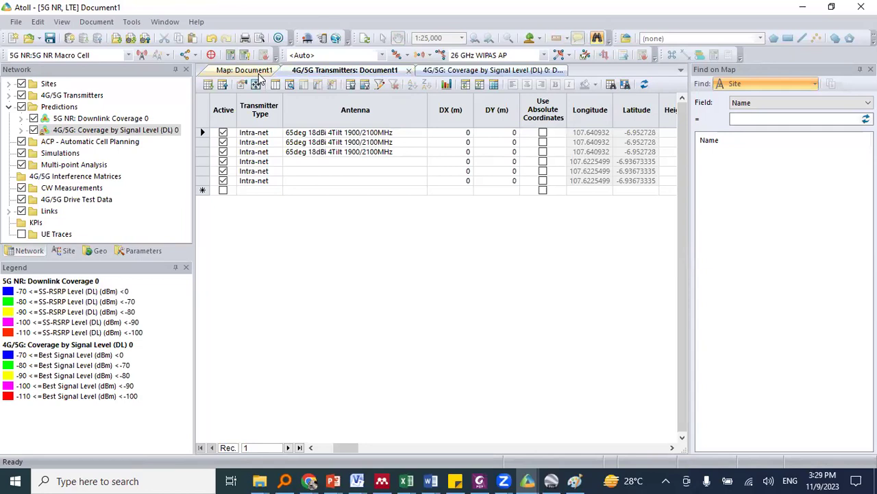
pyautogui.click(258, 73)
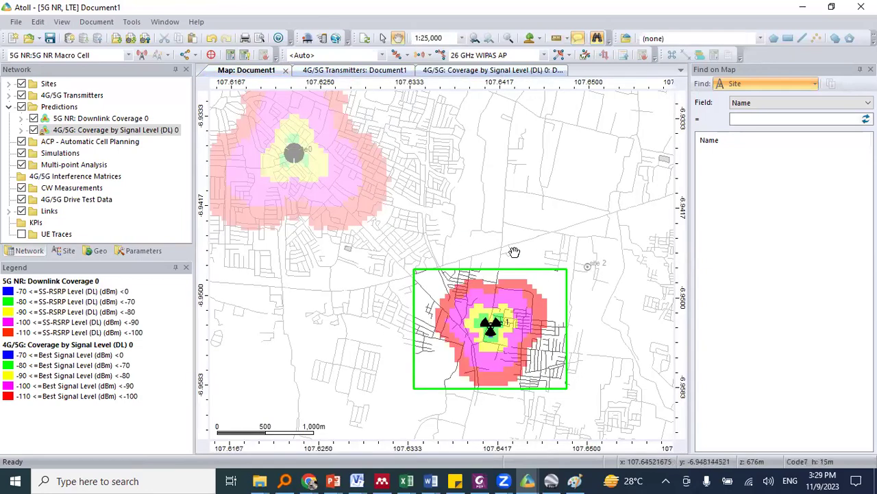
pyautogui.click(529, 71)
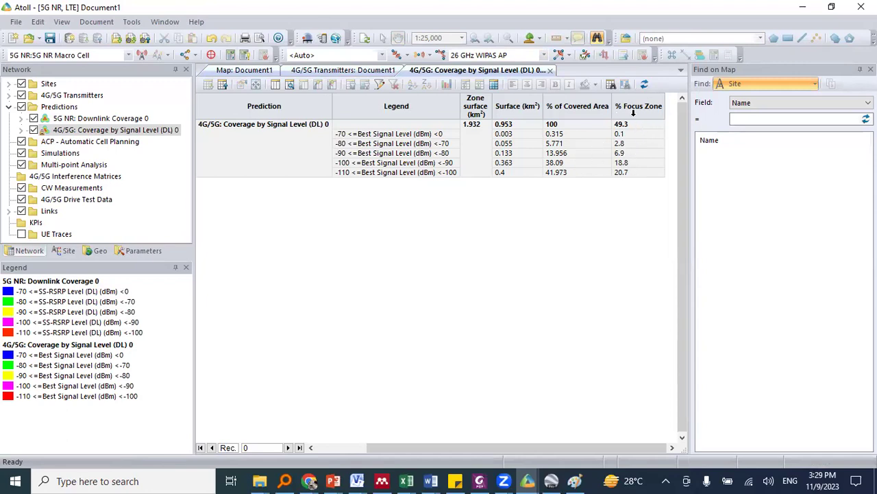
pyautogui.click(637, 128)
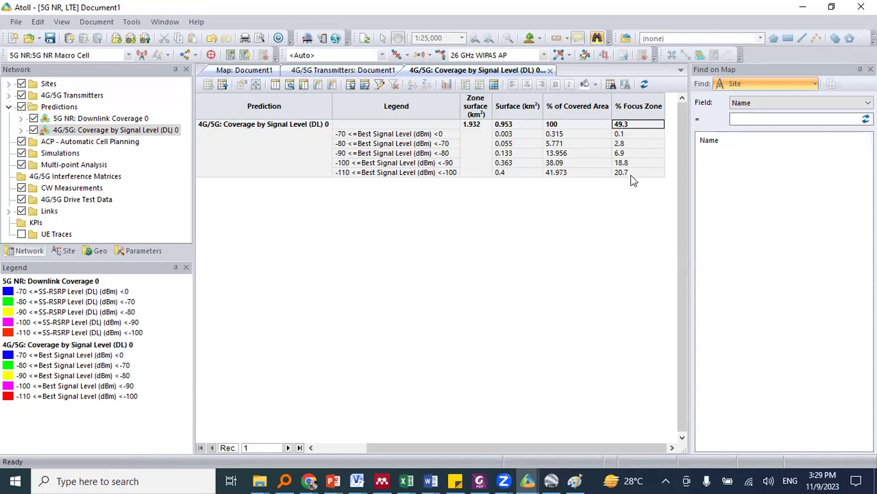
pyautogui.moveTo(632, 174); pyautogui.dragTo(632, 159)
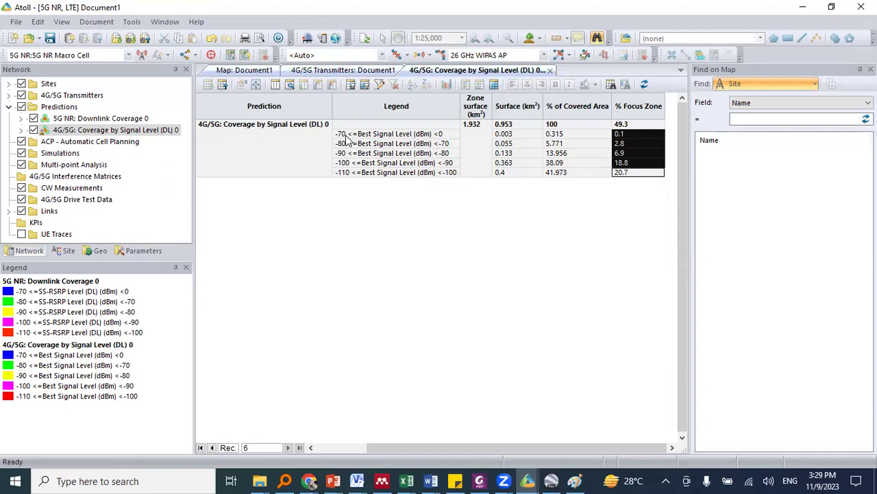
pyautogui.click(624, 136)
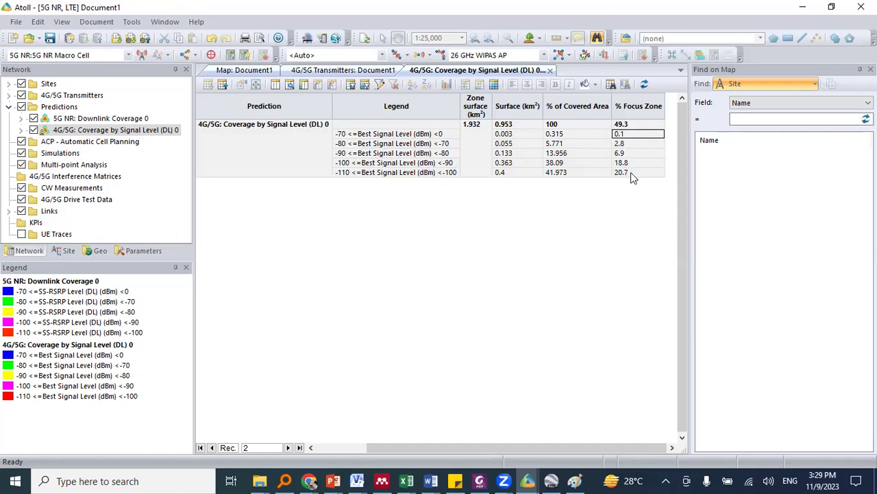
pyautogui.moveTo(651, 140); pyautogui.dragTo(653, 173)
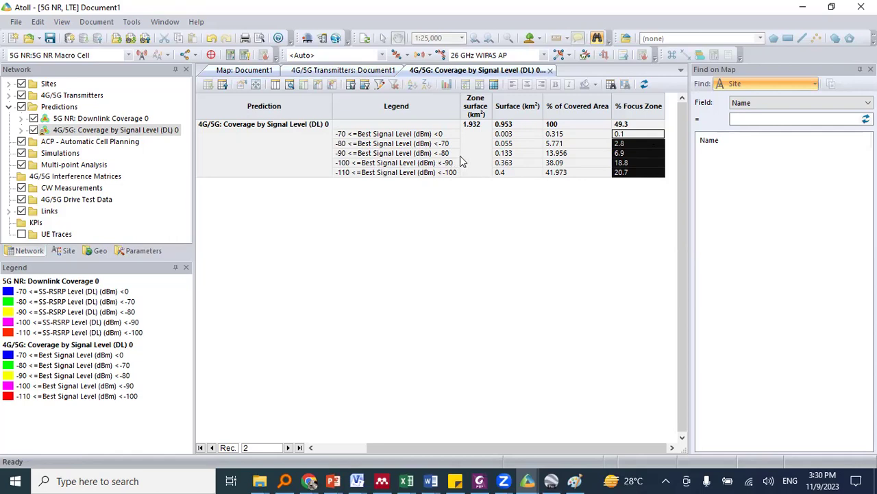
# - Edit the focus zone around site 1, pulling its lower-right and upper-left corners inward to a rectangle of about 0.5 km²
pyautogui.click(255, 68)
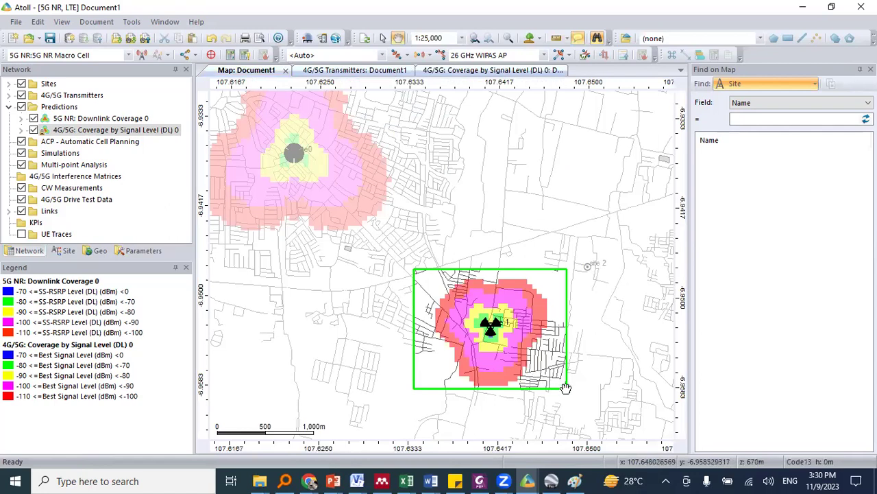
pyautogui.click(96, 251)
pyautogui.rightClick(88, 121)
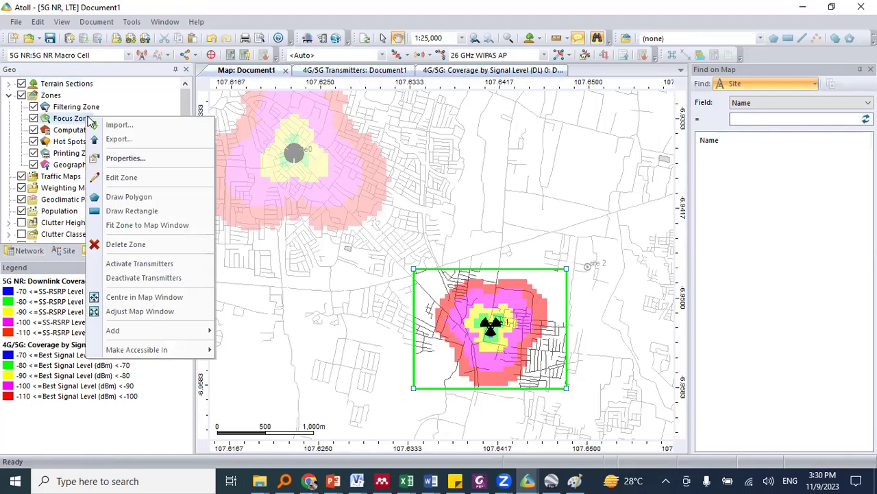
pyautogui.click(124, 177)
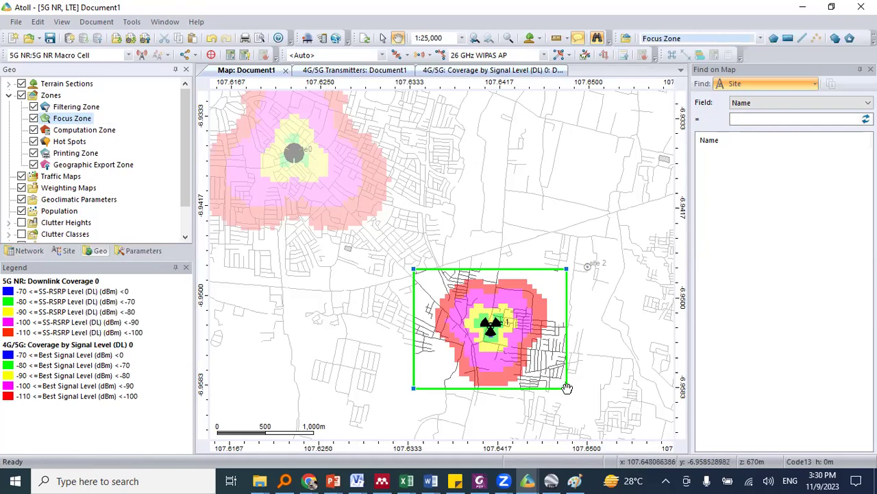
pyautogui.moveTo(567, 388); pyautogui.dragTo(541, 362)
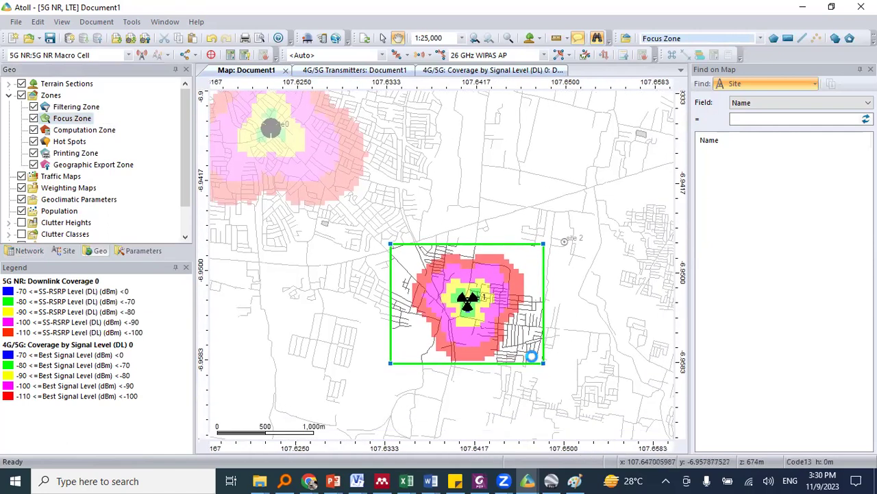
pyautogui.scroll(1, 533, 356)
pyautogui.press('Escape')
pyautogui.moveTo(560, 375); pyautogui.dragTo(482, 301)
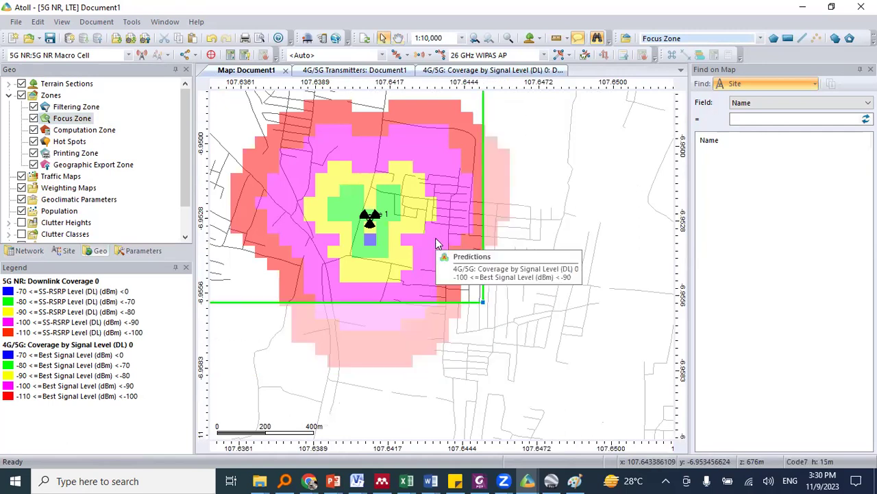
pyautogui.scroll(-1, 437, 244)
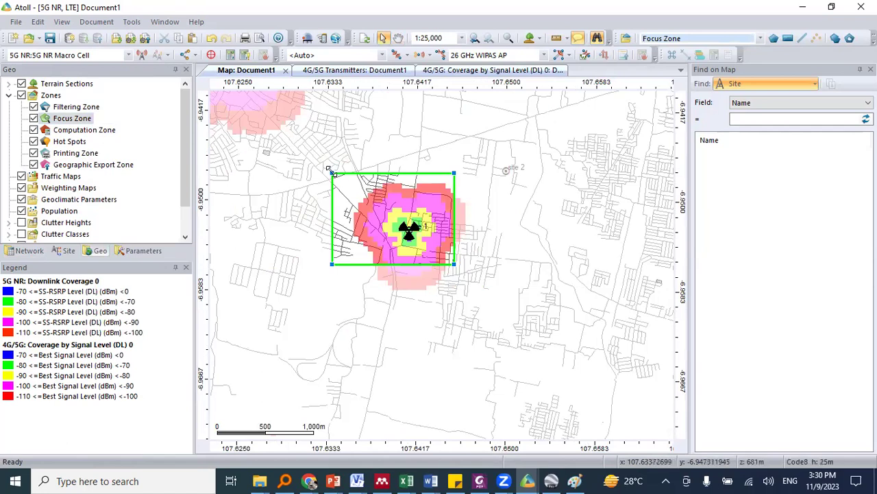
pyautogui.moveTo(377, 202); pyautogui.dragTo(376, 203)
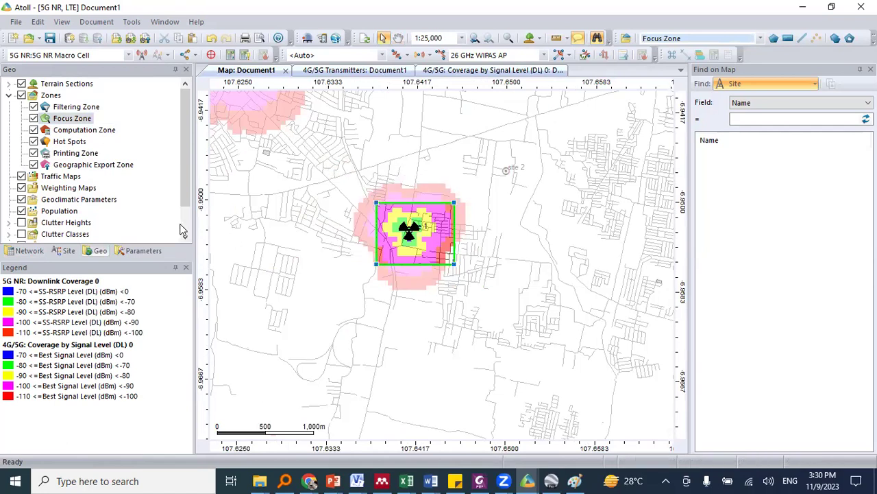
# - Regenerate the 4G/5G Coverage by Signal Level (DL) 0 report for the resized focus zone, keeping the surface, covered-area and focus-zone columns
pyautogui.click(458, 73)
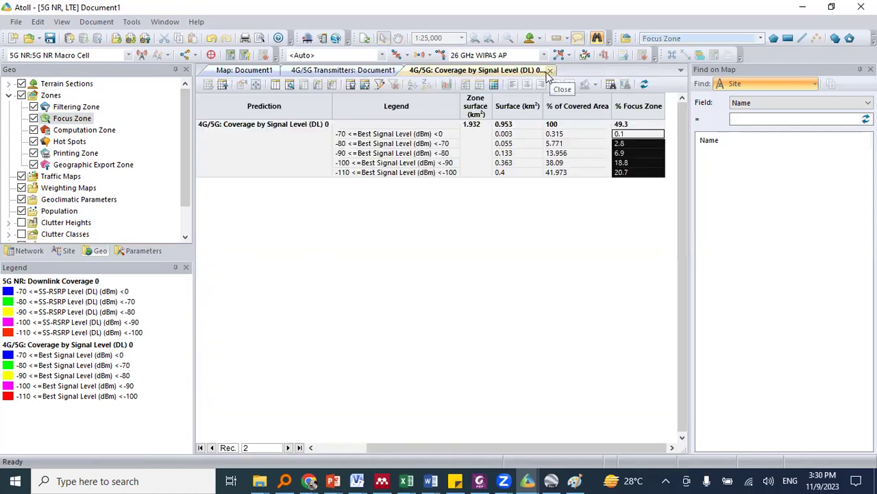
pyautogui.click(22, 252)
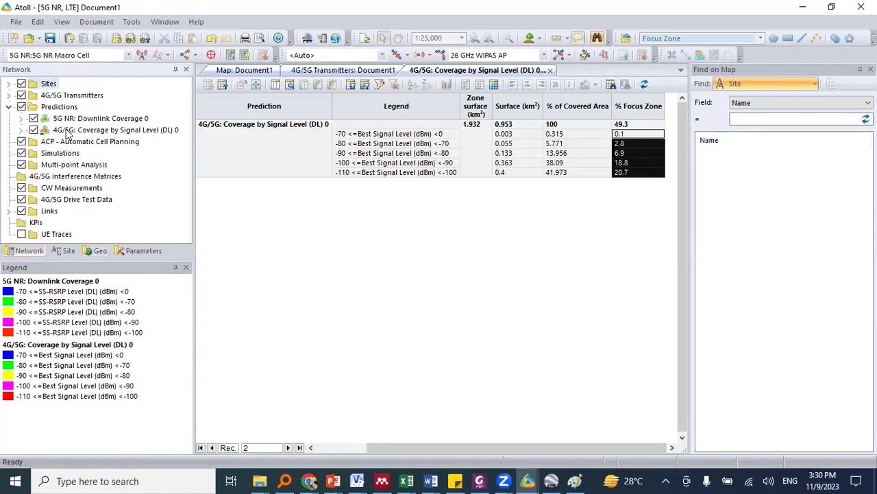
pyautogui.rightClick(68, 132)
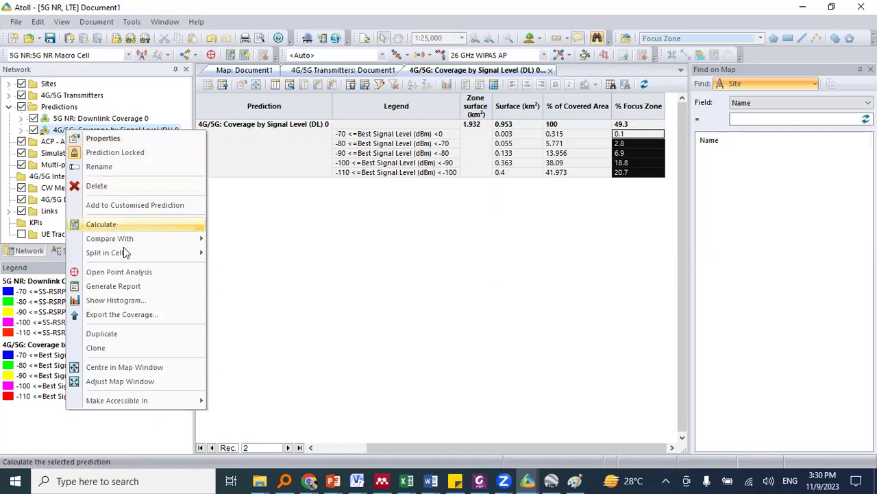
pyautogui.click(131, 288)
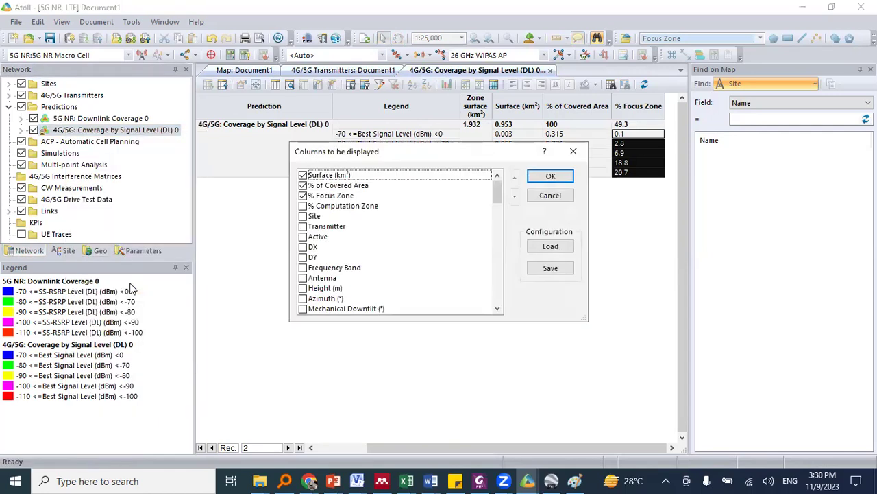
pyautogui.click(550, 177)
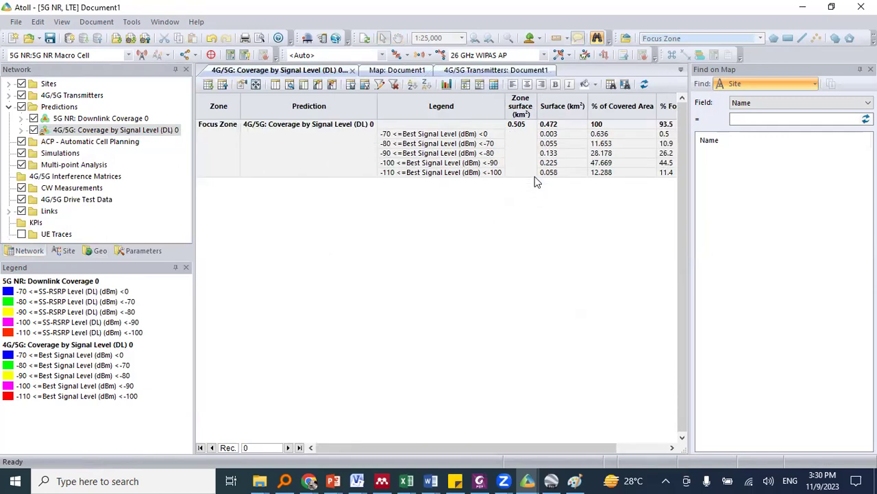
pyautogui.moveTo(474, 448); pyautogui.dragTo(539, 449)
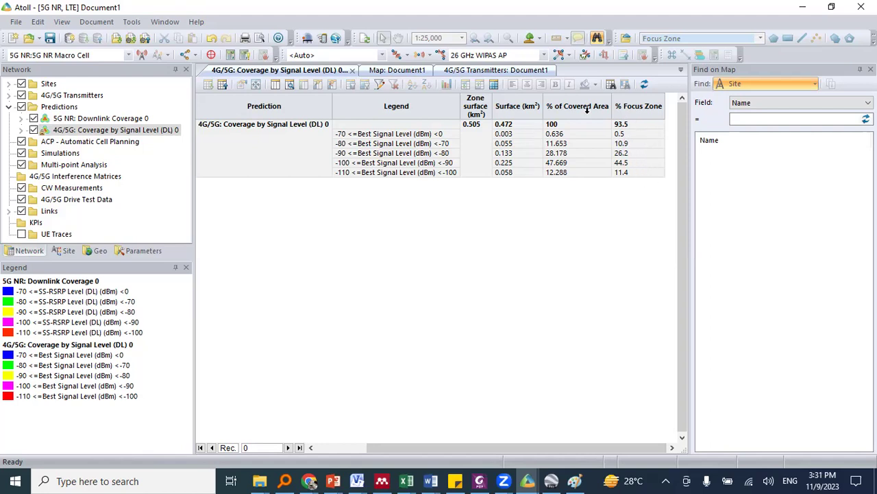
# - Compare the % of Covered Area and % Focus Zone columns in the resized zone's report with the coverage map
pyautogui.click(637, 111)
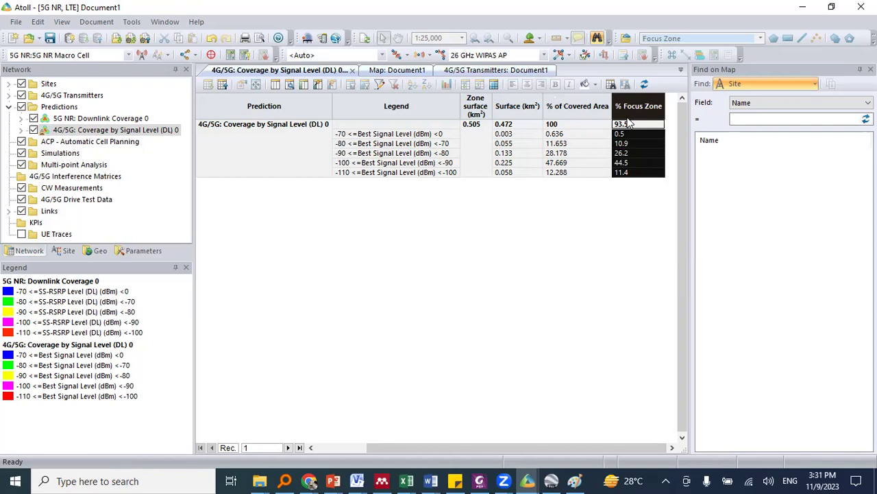
pyautogui.click(585, 111)
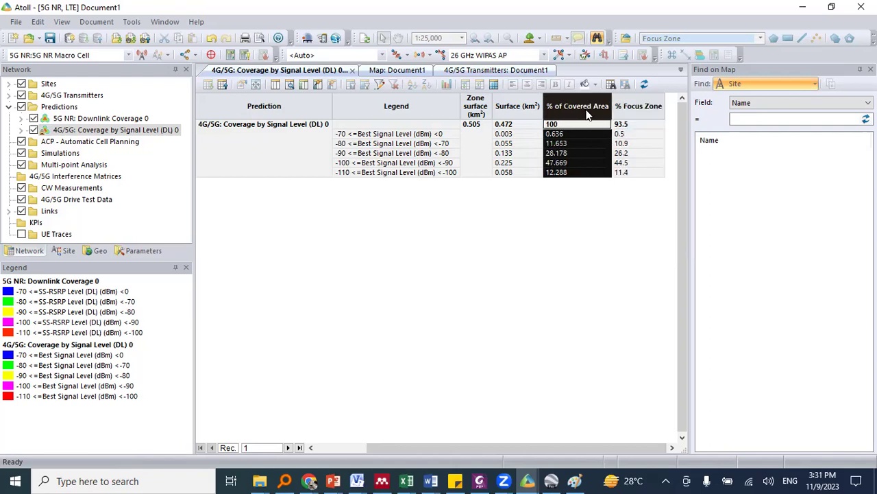
pyautogui.click(638, 111)
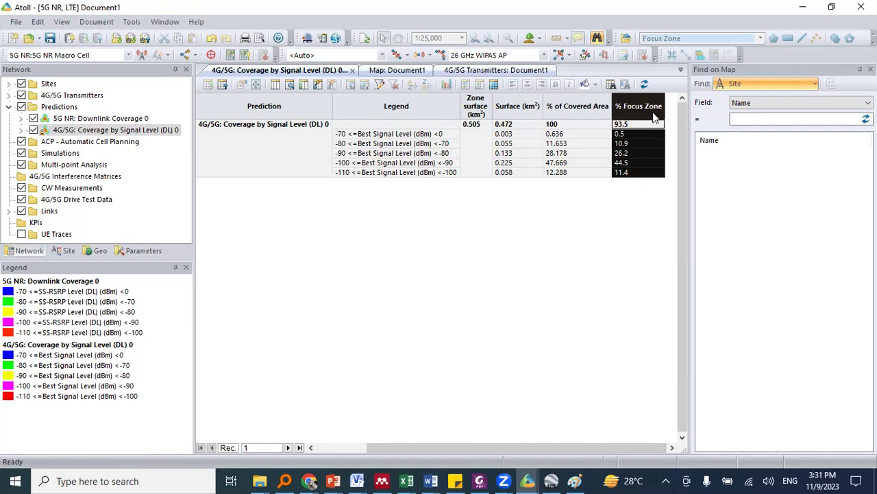
pyautogui.click(398, 70)
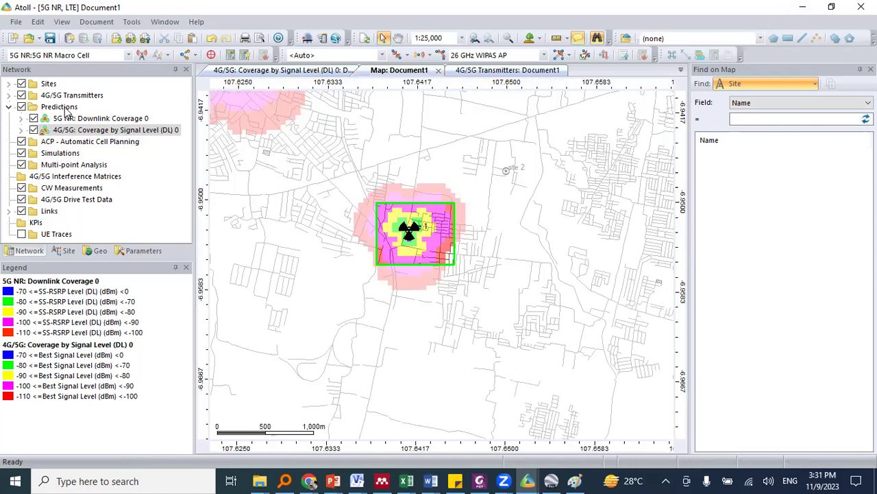
# - Show the area histogram of the 4G/5G Coverage by Signal Level (DL) 0 prediction
pyautogui.rightClick(110, 131)
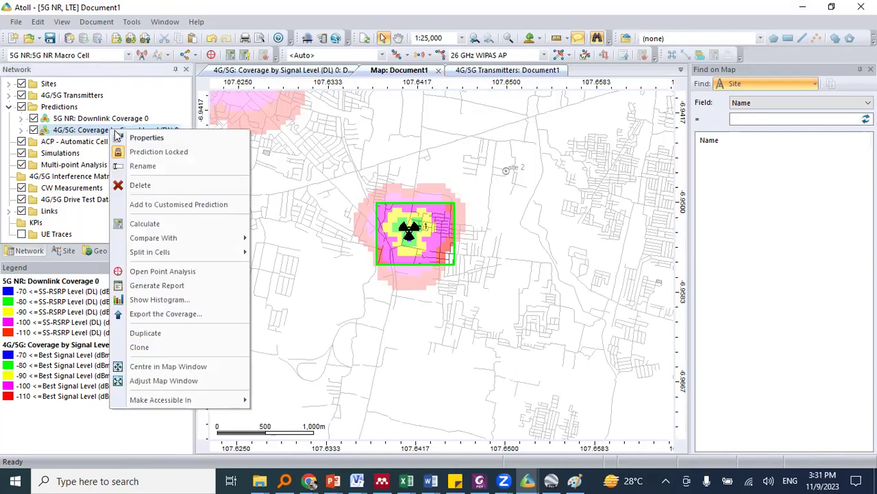
pyautogui.click(508, 74)
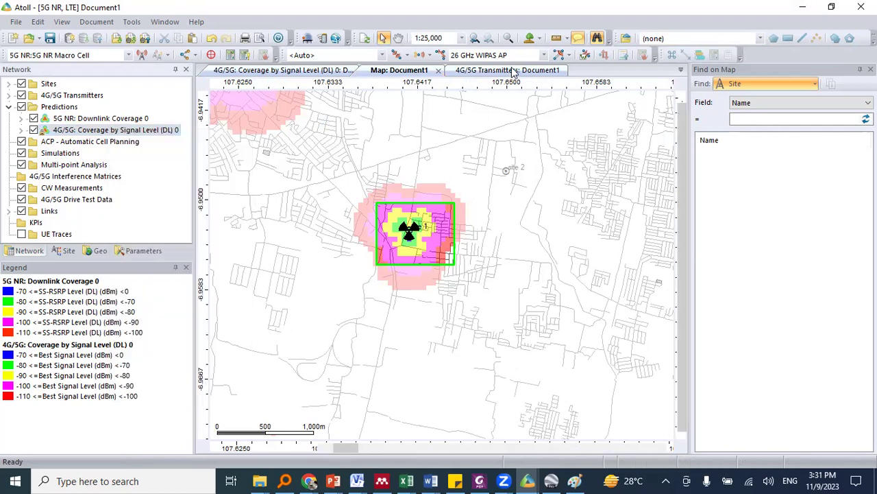
pyautogui.click(509, 74)
pyautogui.rightClick(124, 132)
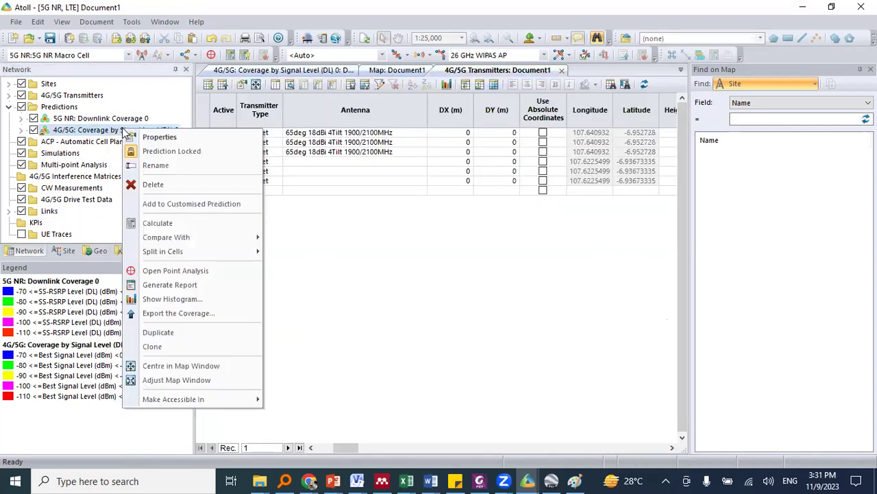
pyautogui.click(206, 299)
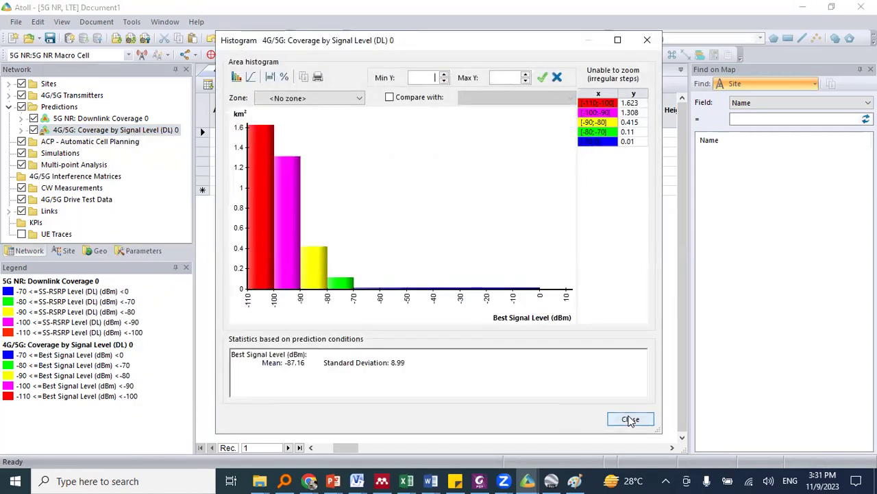
pyautogui.click(629, 419)
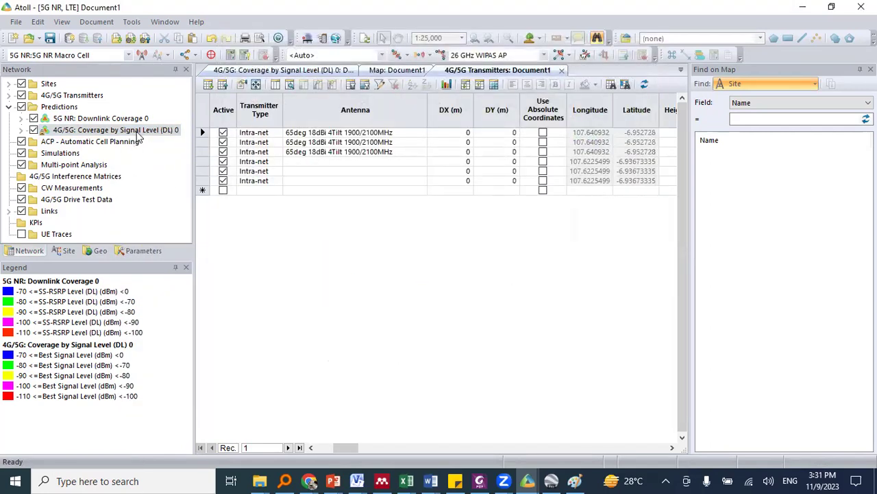
pyautogui.rightClick(138, 135)
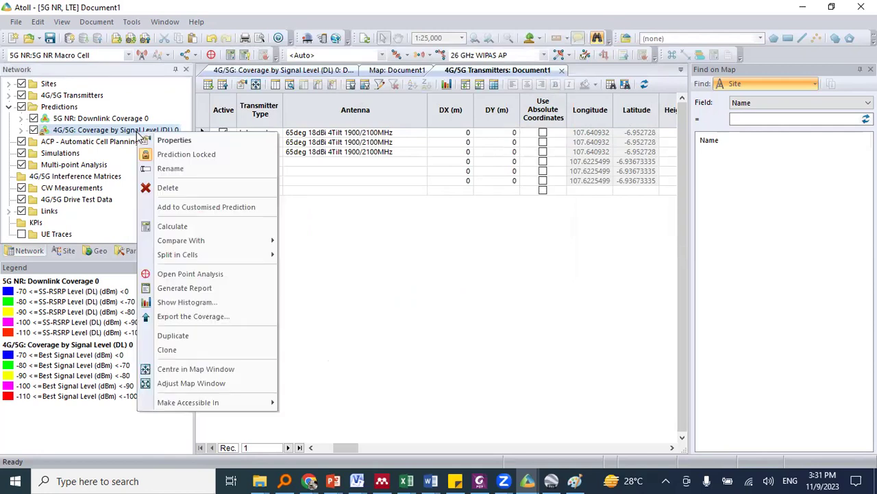
pyautogui.click(192, 305)
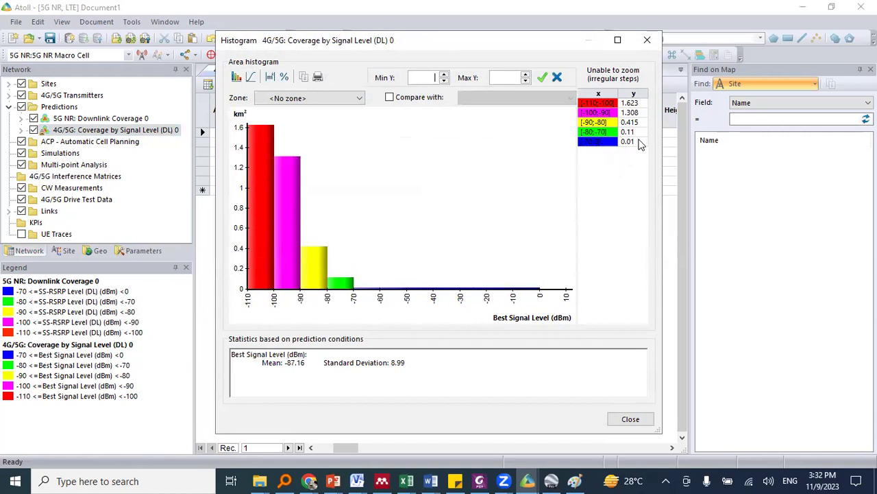
# - Examine the covered area of each signal level range and the mean best signal level in the histogram
pyautogui.click(637, 135)
pyautogui.click(641, 122)
pyautogui.click(641, 112)
pyautogui.click(641, 103)
pyautogui.moveTo(306, 364); pyautogui.dragTo(293, 363)
pyautogui.moveTo(258, 362); pyautogui.dragTo(306, 363)
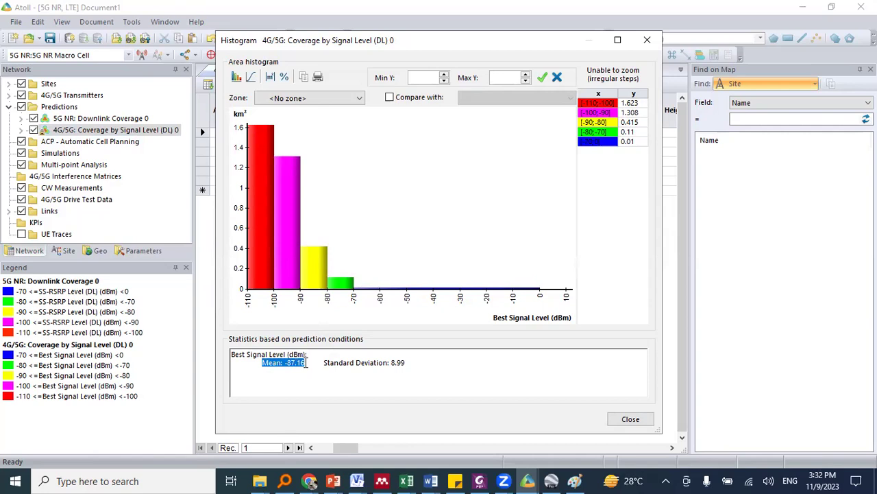
pyautogui.click(312, 364)
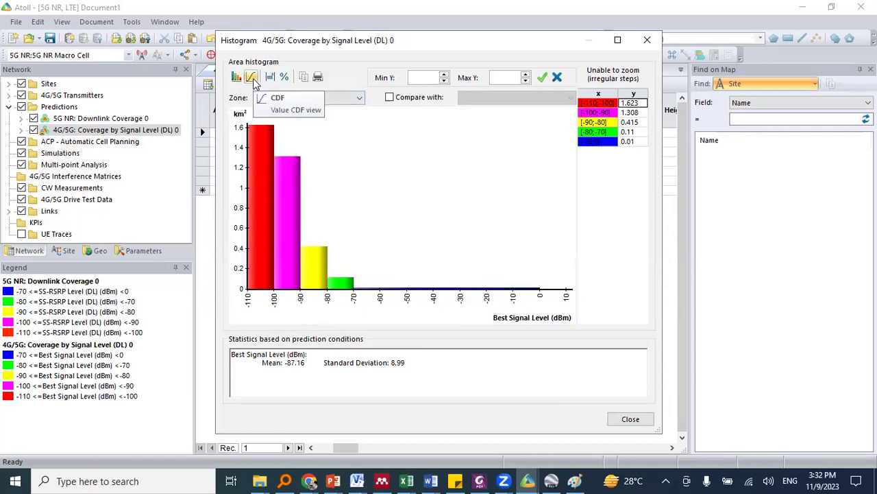
# - Display the prediction's best signal level distribution as a CDF in percentages
pyautogui.click(253, 80)
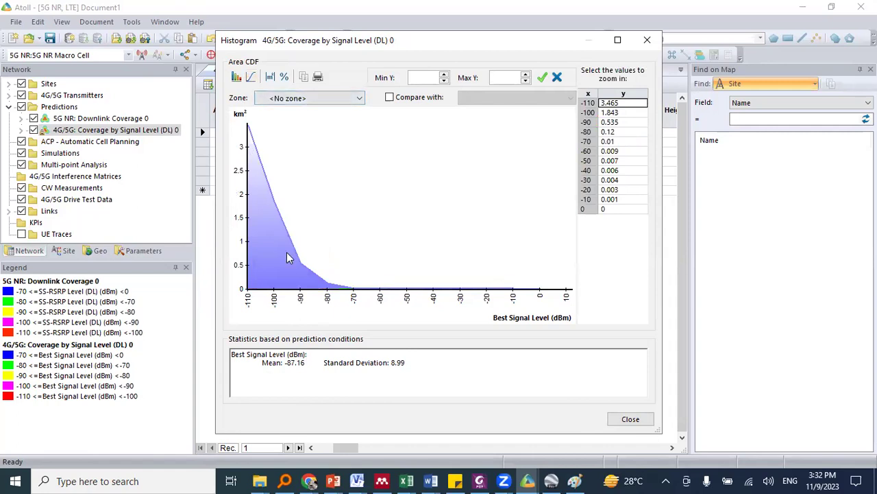
pyautogui.click(271, 78)
pyautogui.click(284, 76)
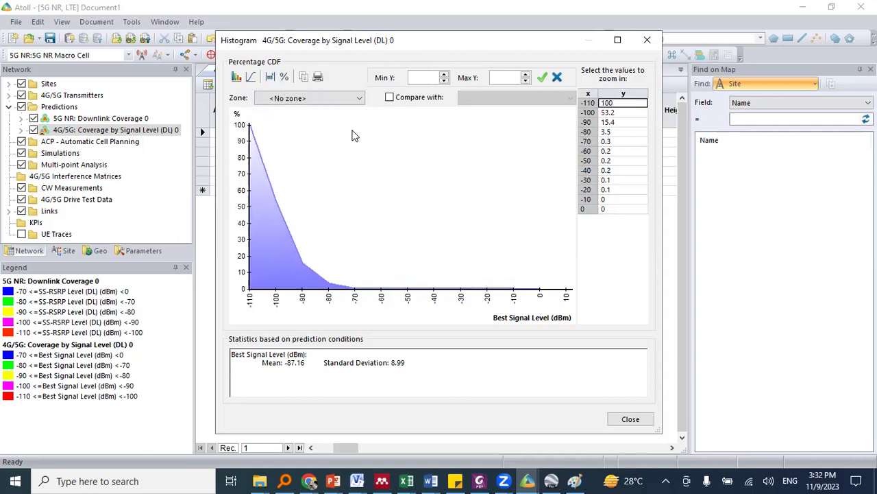
pyautogui.click(319, 76)
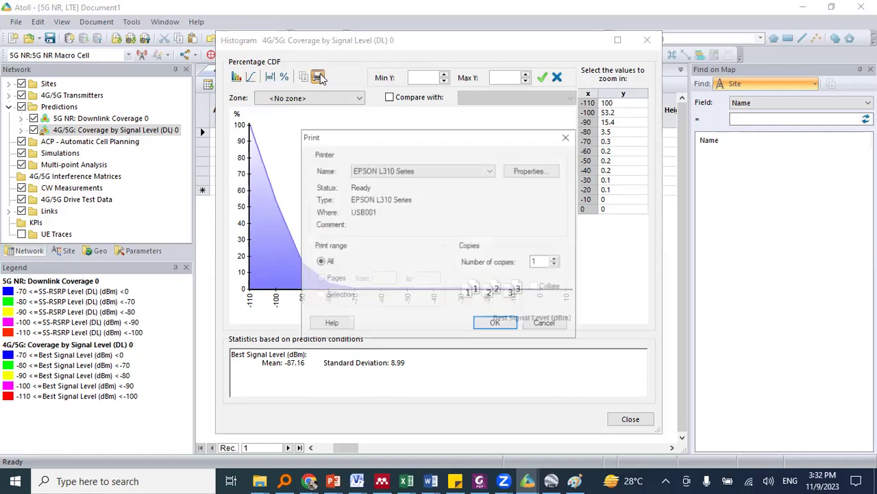
pyautogui.click(546, 324)
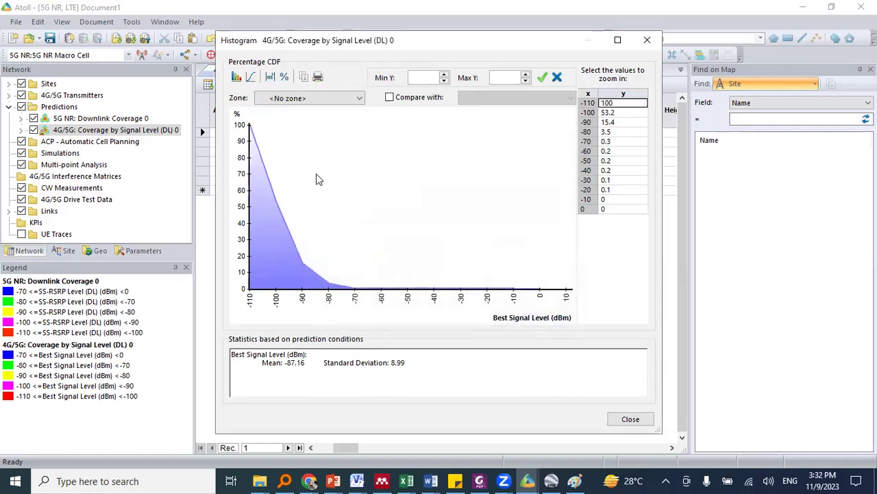
# - View the distribution as a percentage histogram, and close it to return to the map
pyautogui.click(236, 77)
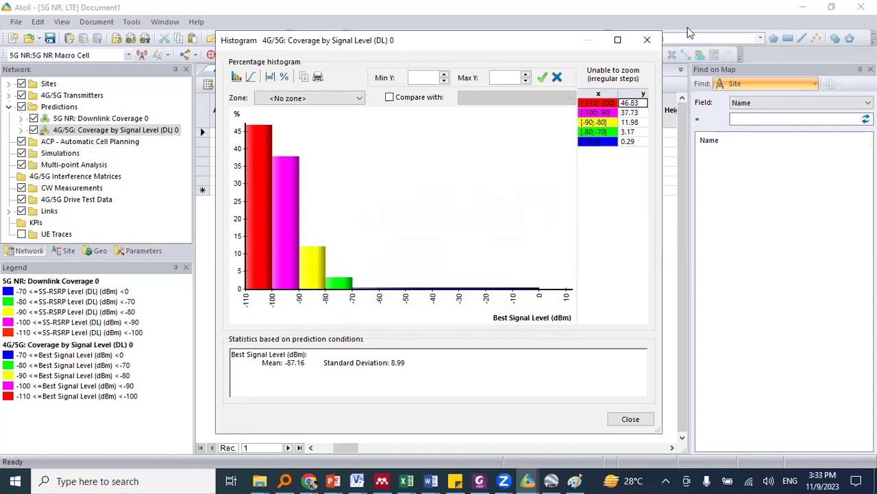
pyautogui.click(630, 419)
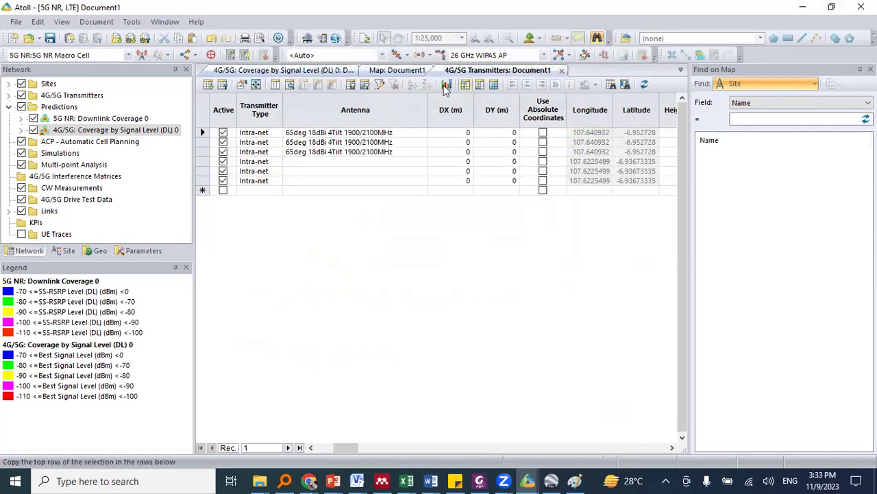
pyautogui.click(388, 71)
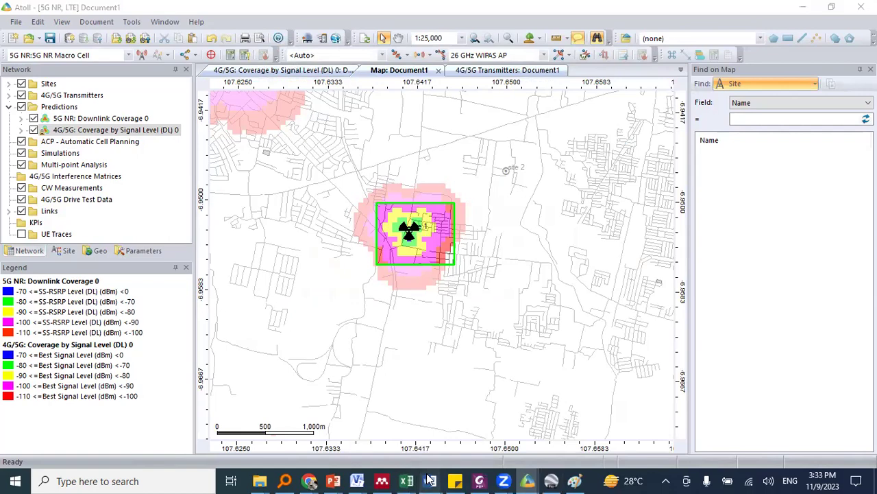
# - Switch to the Tugas JAN - Perencanaan Site Menggunakan Atoll document in Word and review its district map and planning area sizes
pyautogui.moveTo(445, 479)
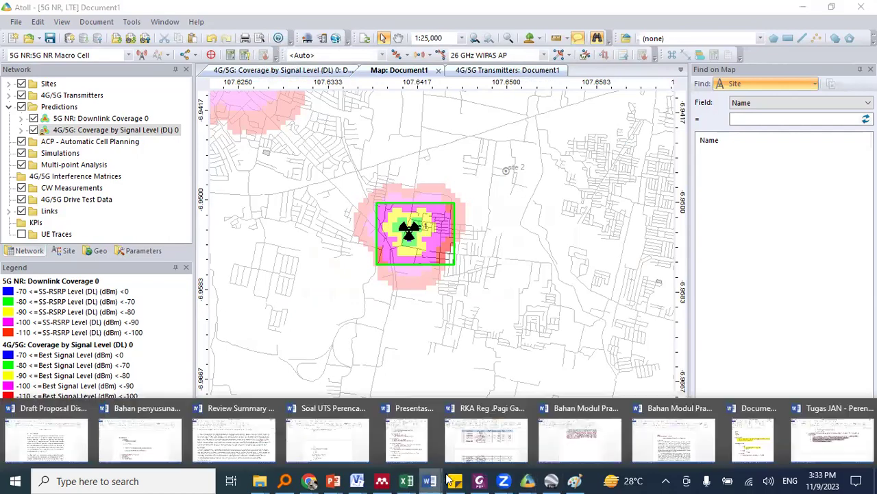
pyautogui.click(815, 446)
pyautogui.scroll(10, 556, 303)
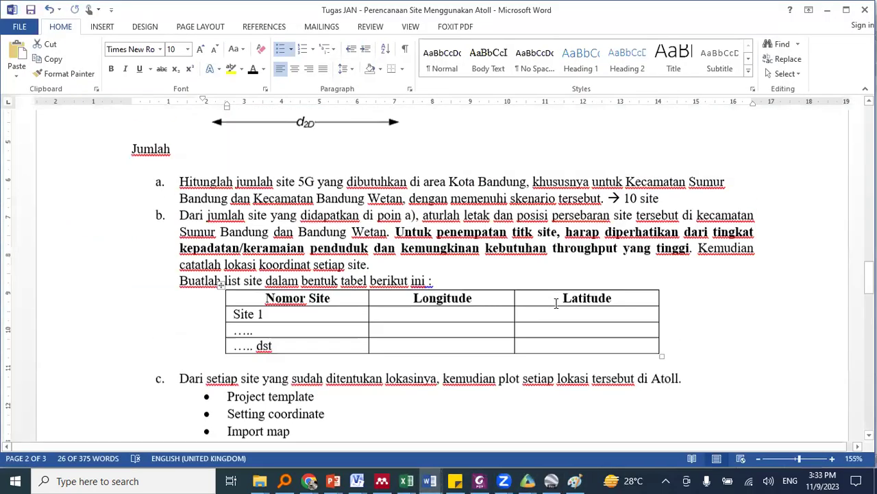
pyautogui.scroll(10, 556, 303)
pyautogui.scroll(-5, 556, 303)
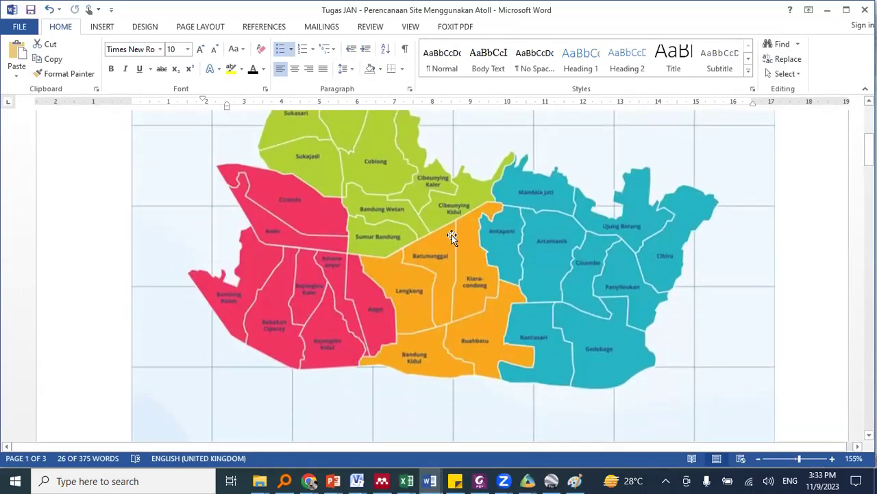
pyautogui.scroll(-5, 451, 340)
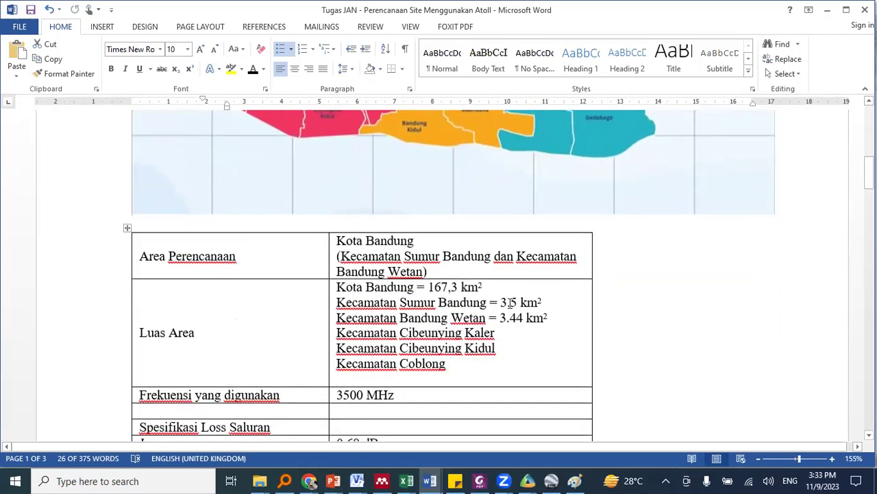
pyautogui.moveTo(500, 302); pyautogui.dragTo(550, 302)
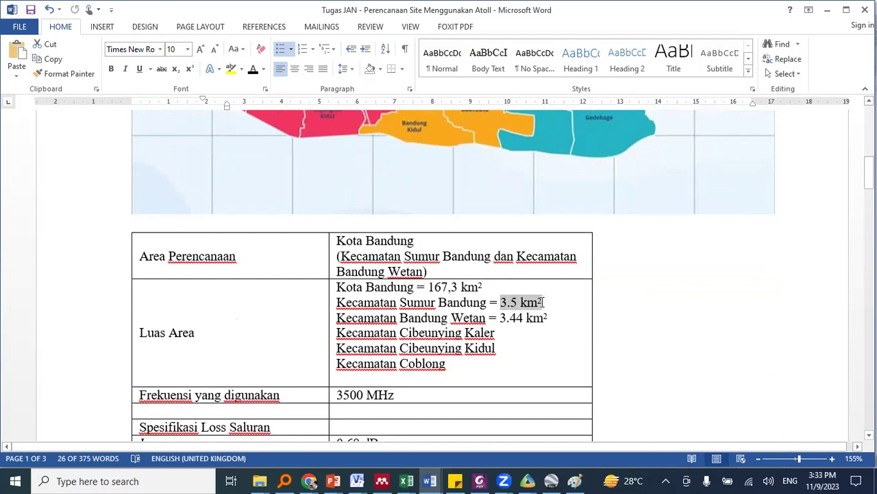
pyautogui.scroll(7, 488, 306)
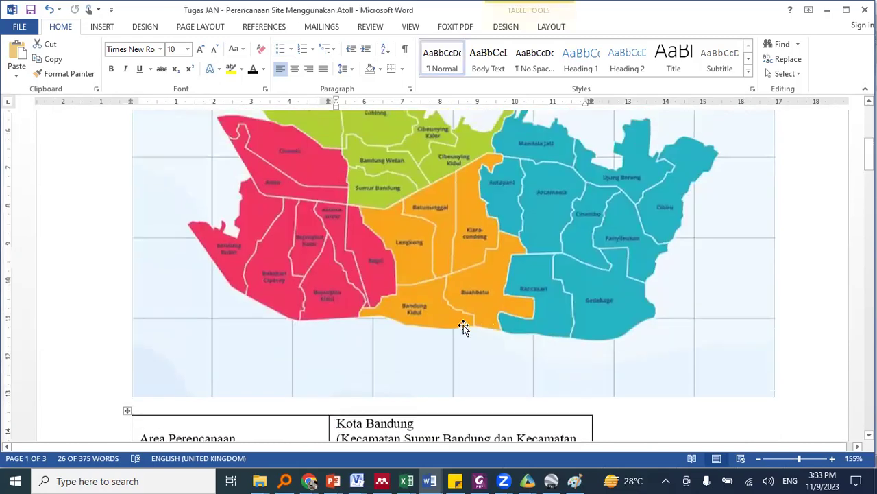
pyautogui.scroll(-5, 542, 341)
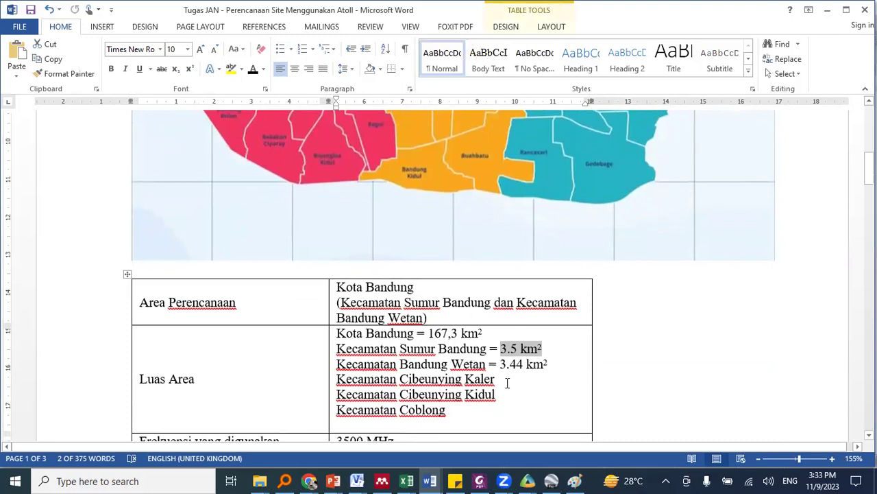
pyautogui.scroll(-1, 507, 382)
pyautogui.scroll(8, 507, 383)
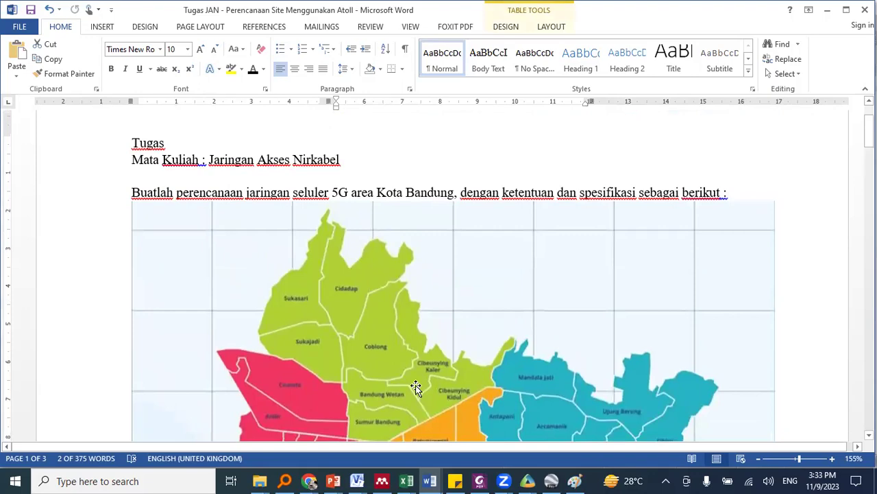
# - Review the assignment's site and antenna configuration instructions, and check the coverage by signal level report in Atoll
pyautogui.scroll(-15, 535, 386)
pyautogui.scroll(-10, 535, 385)
pyautogui.scroll(-10, 510, 376)
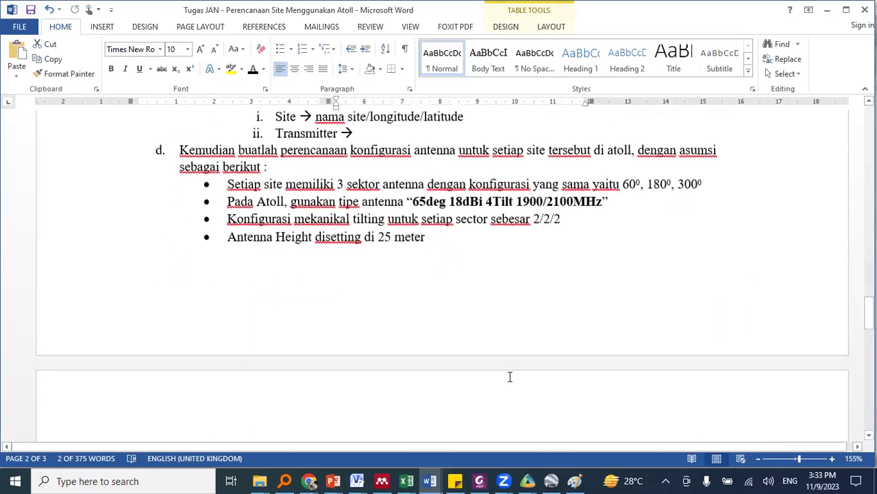
pyautogui.click(533, 480)
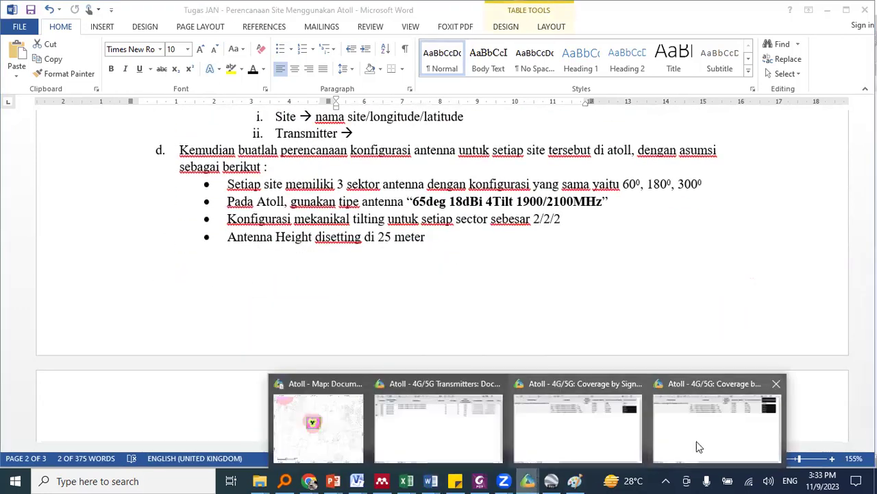
pyautogui.click(712, 418)
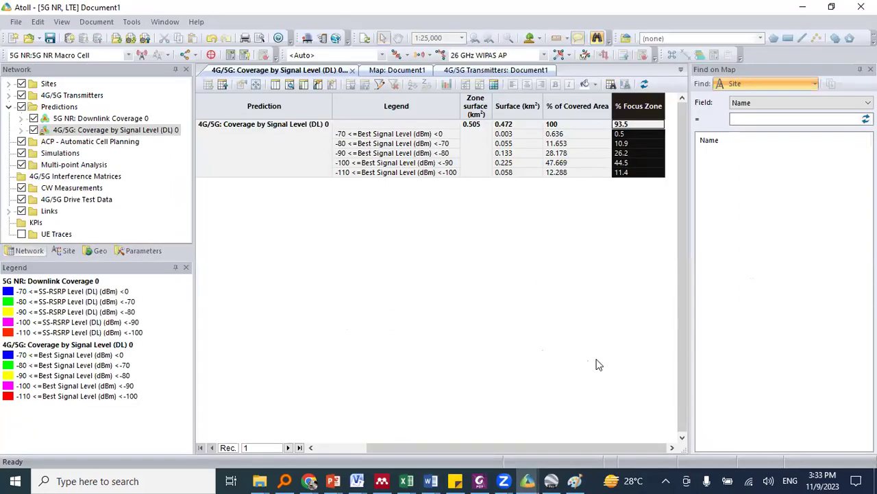
# - Switch to the Tugas JAN document in Word and add list item g, "Output", after the Coverage by Throughput bullet
pyautogui.click(430, 481)
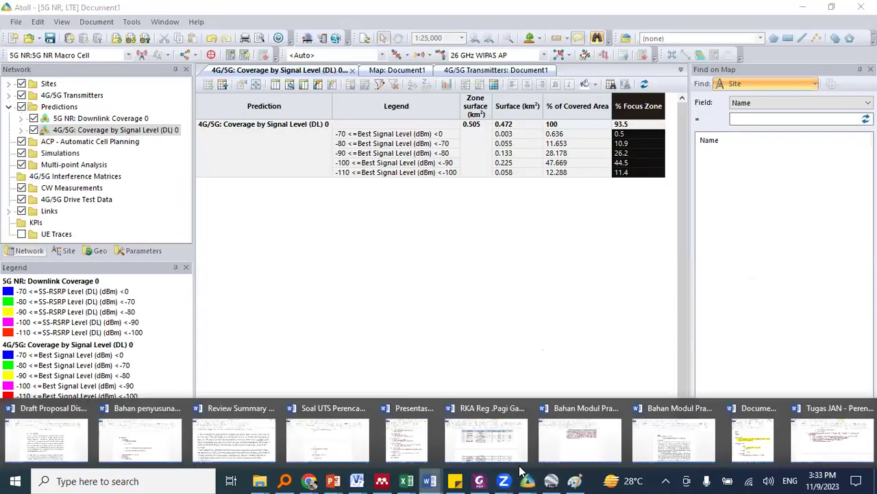
pyautogui.click(830, 435)
pyautogui.scroll(-10, 551, 335)
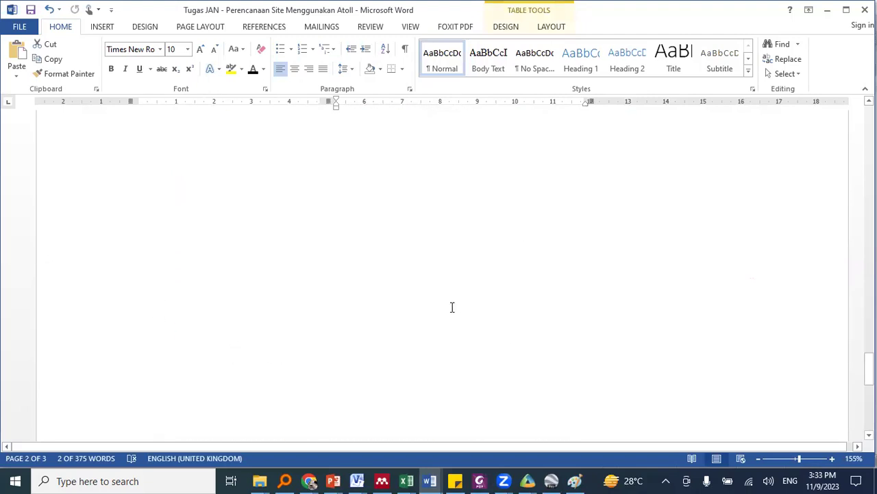
pyautogui.click(391, 209)
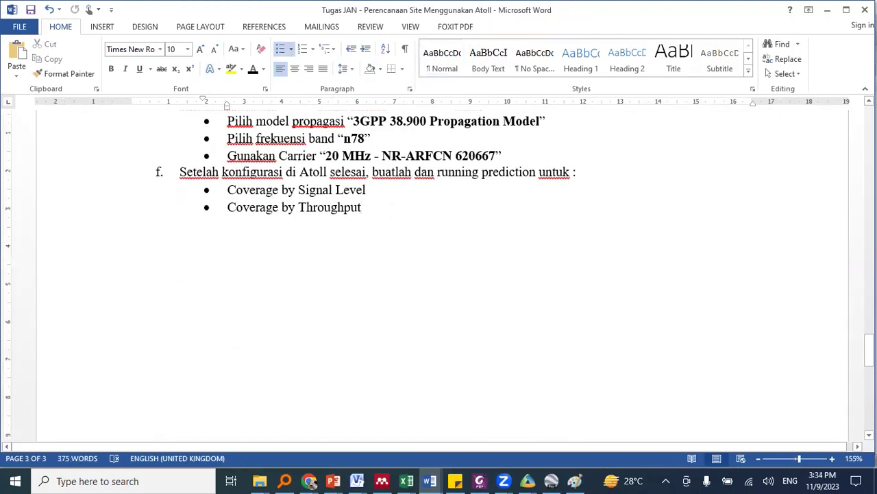
pyautogui.press('Return')
pyautogui.hotkey('shift', 'Tab')
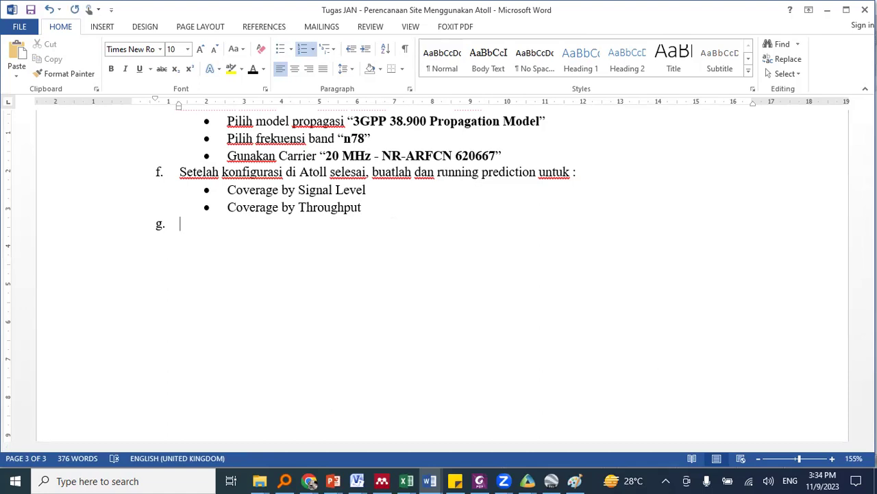
pyautogui.write('Output')
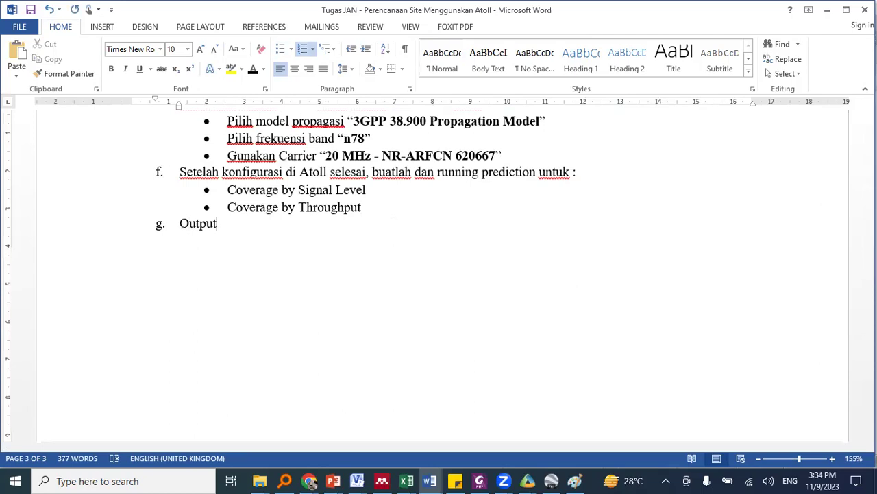
# - Add a sub-bullet under Output reading "Jumlah site yang dibutuhkan, dibuat table konfigurasi engineering parameter"
pyautogui.press('Tab')
pyautogui.write('jumlah site yang dibu')
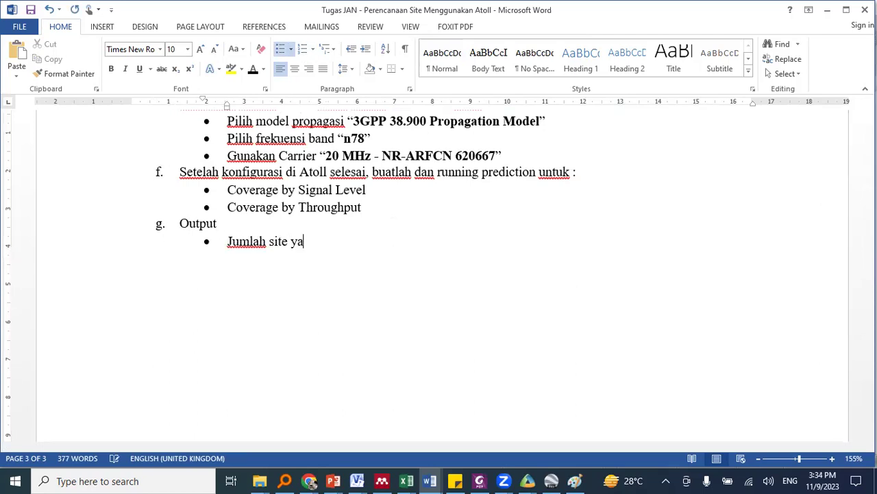
pyautogui.write('tuhkan')
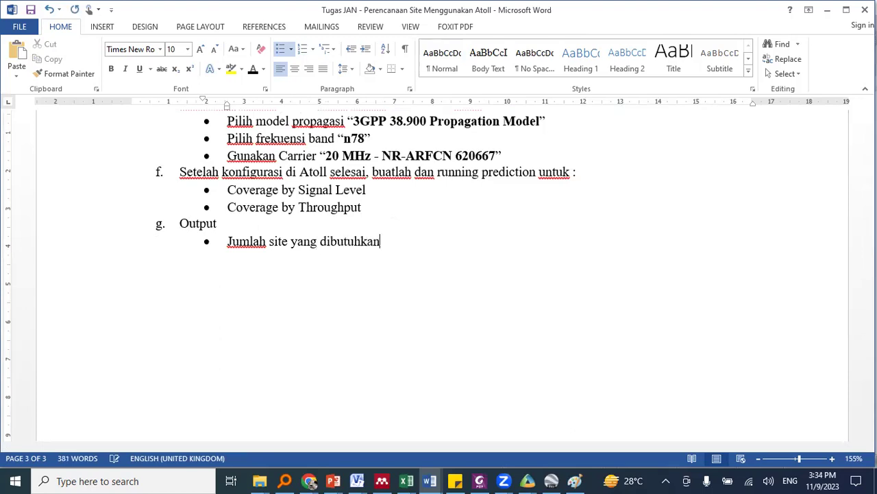
pyautogui.write(', dibuat tabel')
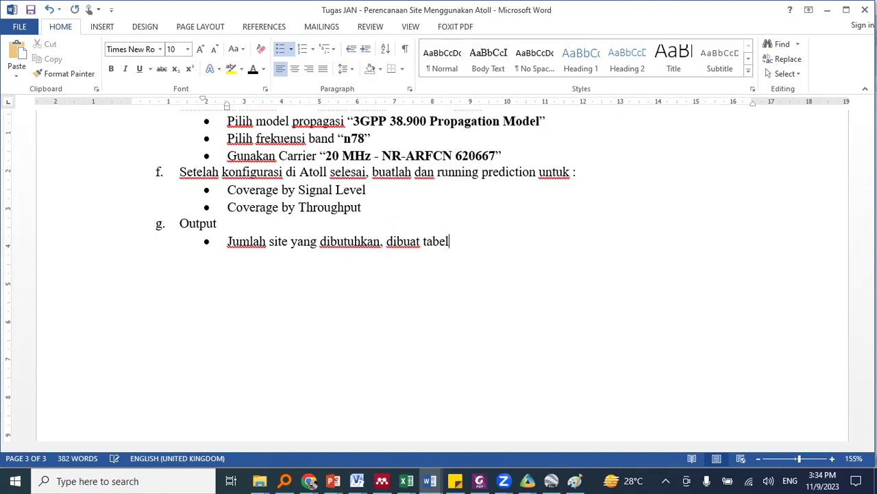
pyautogui.press('BackSpace')
pyautogui.press('BackSpace')
pyautogui.write('le konfigurasi eng')
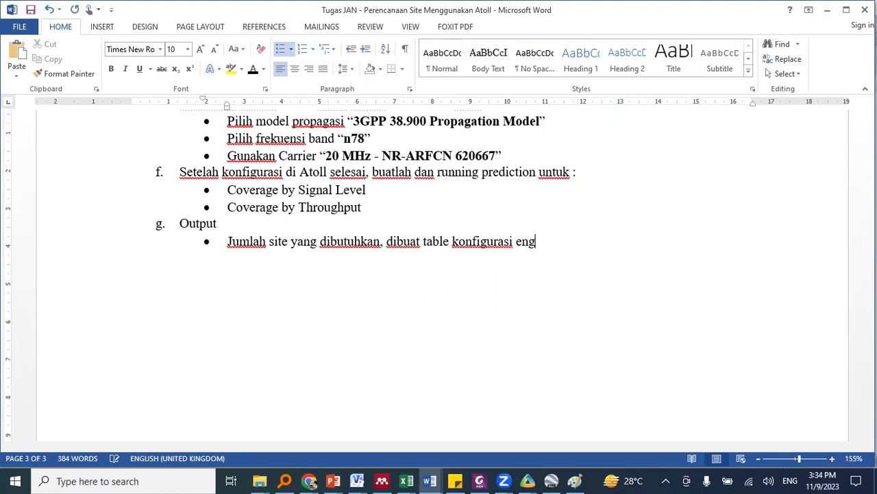
pyautogui.write('inering parameter')
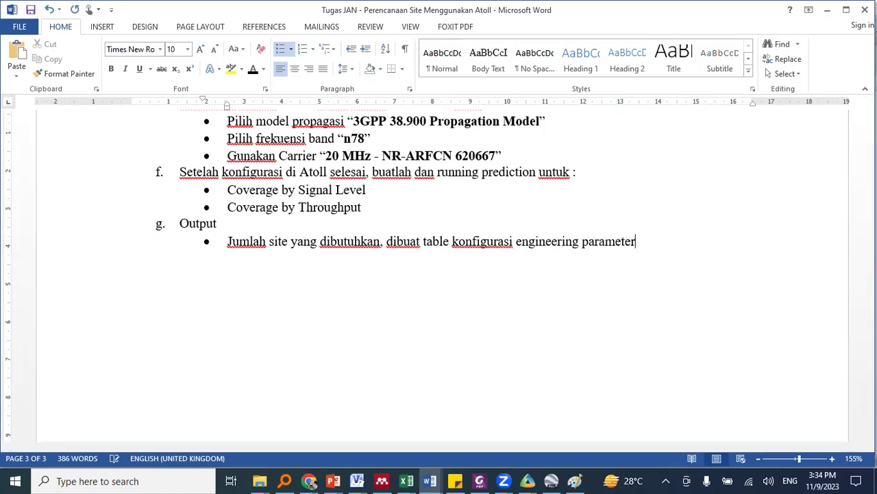
# - Add the unbulleted line "Jumlah site = 10 site" beneath that sub-bullet, followed by an empty line
pyautogui.press('Return')
pyautogui.press('Return')
pyautogui.press('BackSpace')
pyautogui.write('jumlah site')
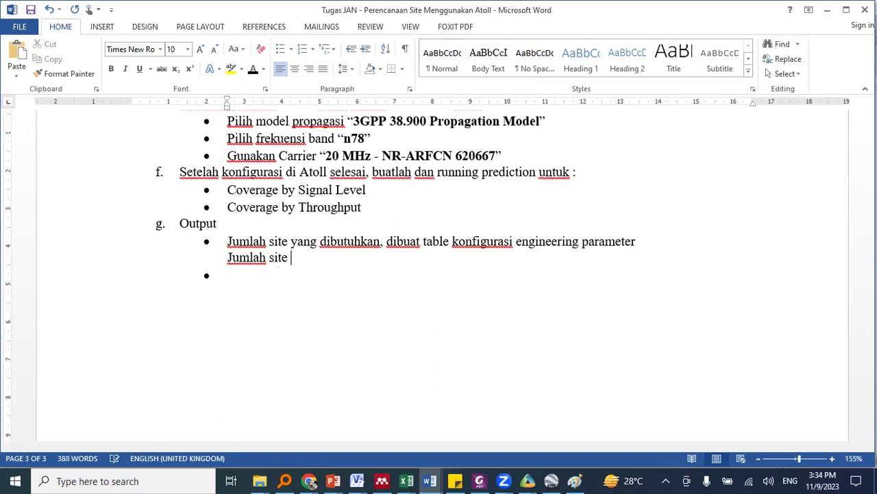
pyautogui.write(' = 10 site')
pyautogui.press('Return')
# - Insert a table with 10 columns and 3 rows below the "Jumlah site = 10 site" line
pyautogui.click(99, 27)
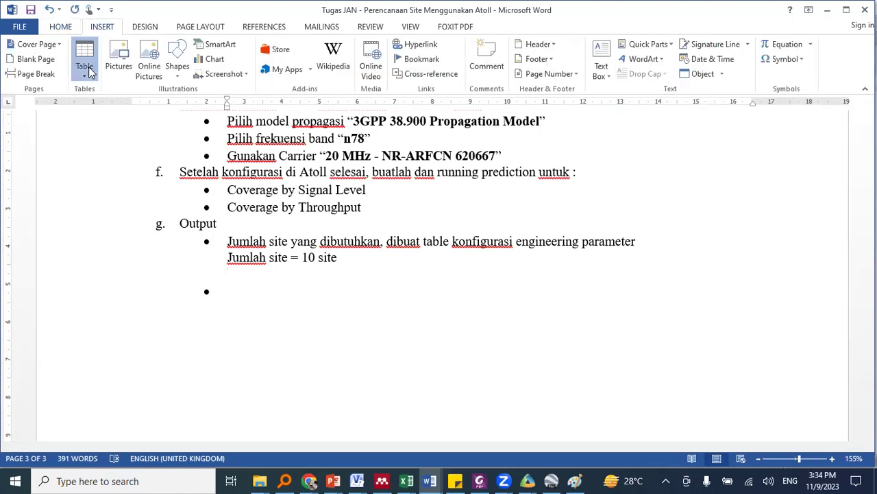
pyautogui.click(87, 71)
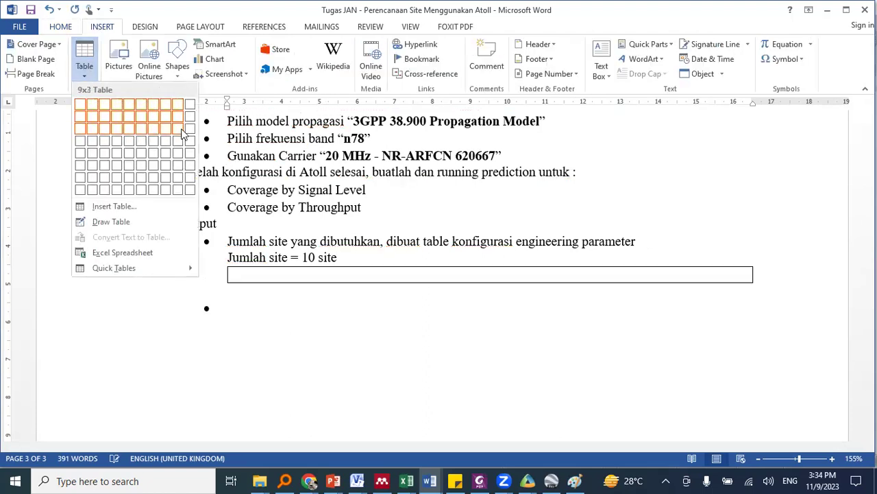
pyautogui.click(190, 129)
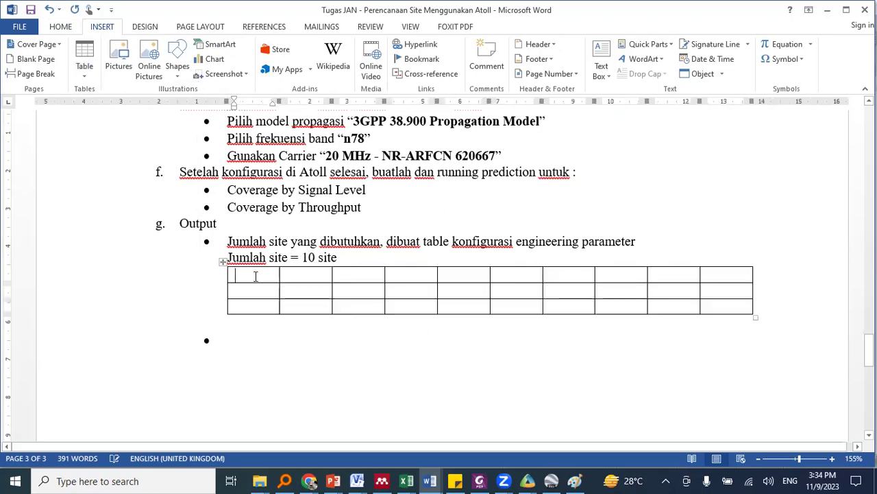
# - Fill the first four header cells of the table with No, Nama Site, Longitude and Latitude
pyautogui.press('Tab')
pyautogui.write('Nama Site')
pyautogui.press('Tab')
pyautogui.write('Long')
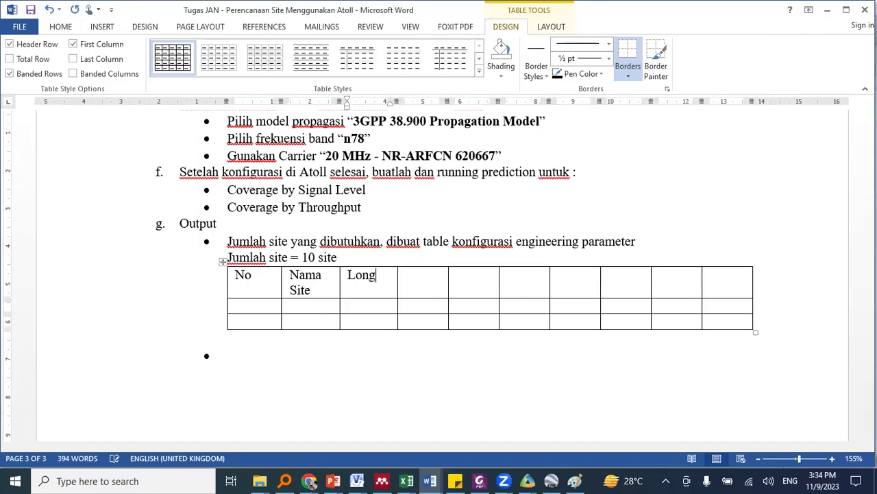
pyautogui.write('itude')
pyautogui.press('Tab')
pyautogui.write('Latitude')
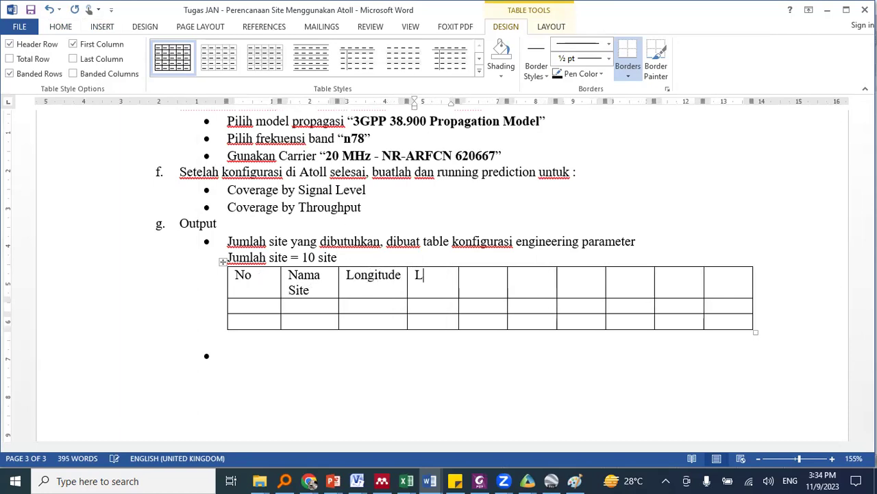
# - Title the fifth column Sektor and enter 1 and 2 in the two rows beneath it
pyautogui.press('Tab')
pyautogui.write('Sektor')
pyautogui.press('Down')
pyautogui.write('1')
pyautogui.press('Down')
pyautogui.write('2')
# - Title the sixth and seventh columns "Tinggi antena" and "Azimuth Antena"
pyautogui.press('Tab')
pyautogui.press('Up')
pyautogui.press('Up')
pyautogui.write('Ti')
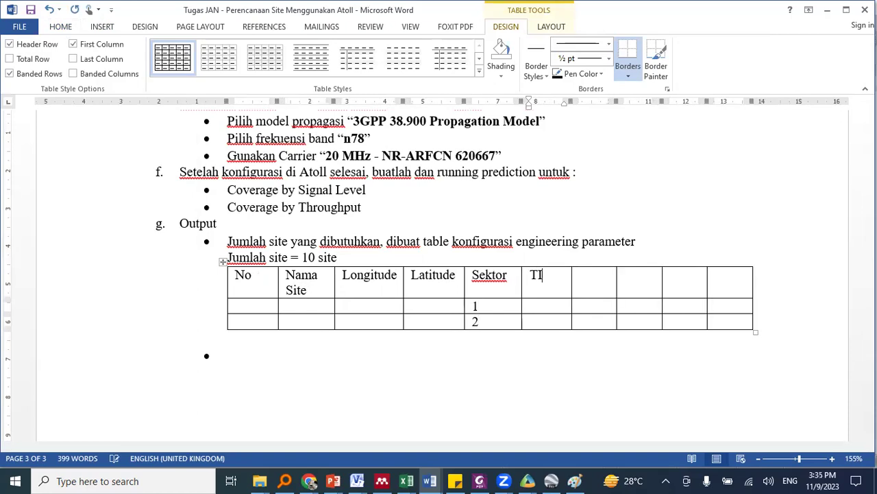
pyautogui.write('nggi antena')
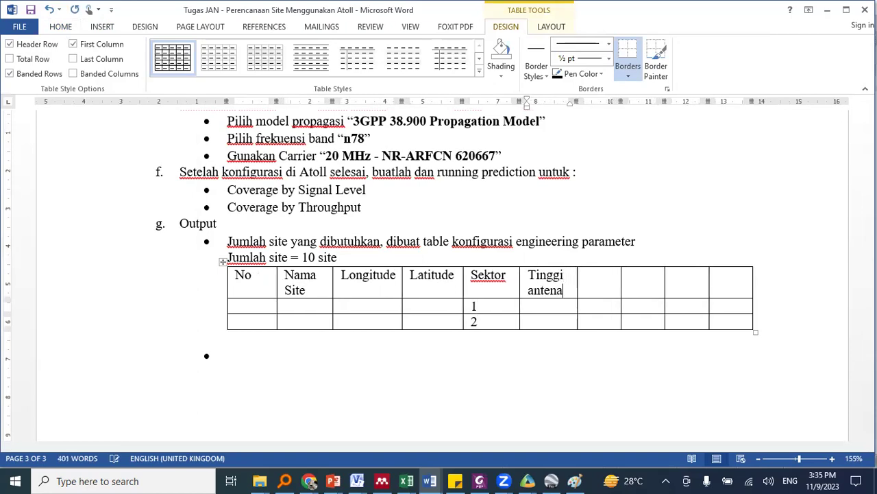
pyautogui.press('Tab')
pyautogui.write('Azimu')
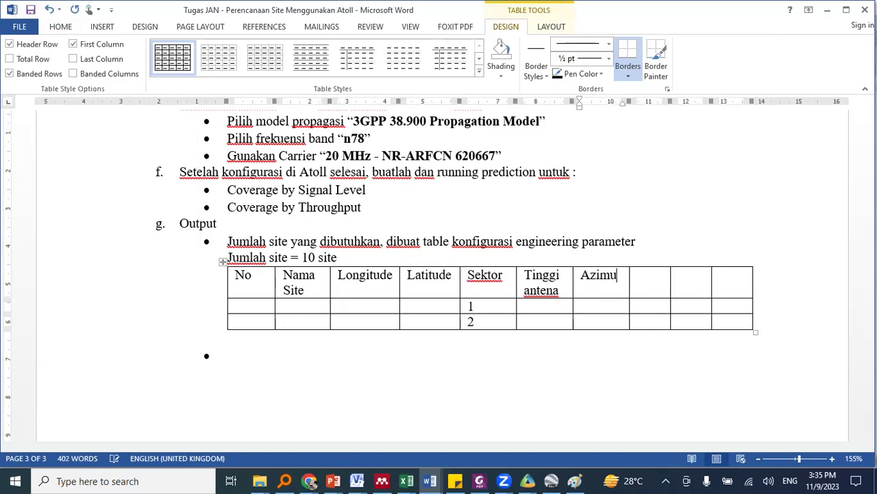
pyautogui.write('th Antena')
# - Title the eighth column "Tipe Antena", correcting the capitalisation of Antena
pyautogui.press('Tab')
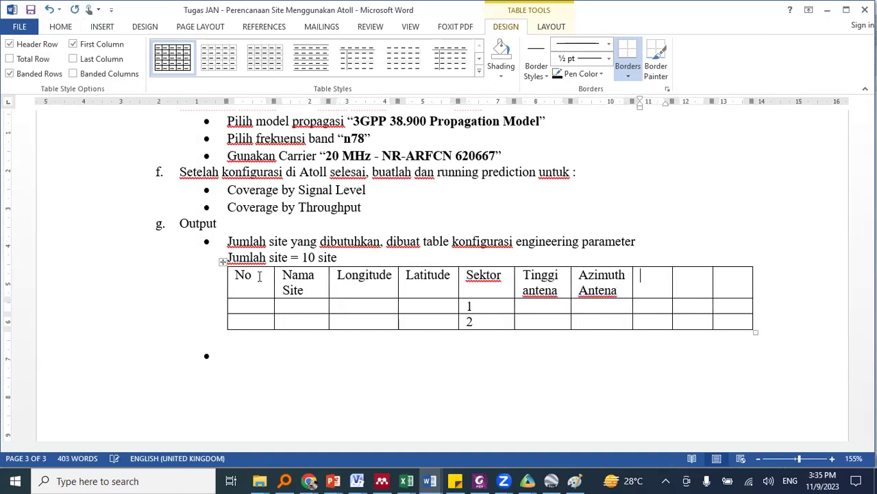
pyautogui.write('Tipe AN')
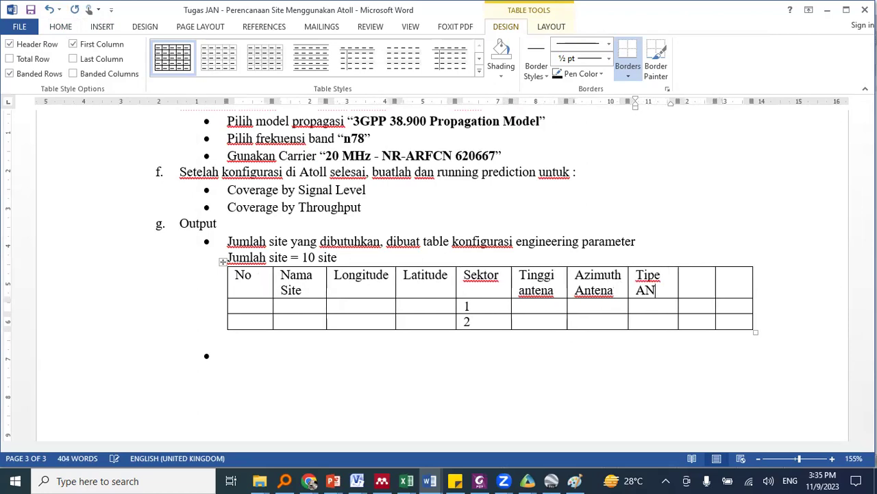
pyautogui.write('tena')
pyautogui.press('Tab')
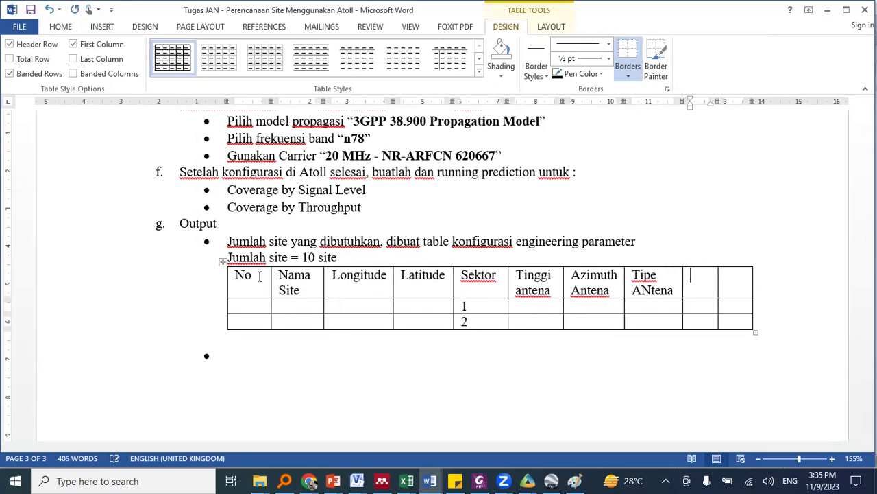
pyautogui.click(650, 290)
pyautogui.press('BackSpace')
pyautogui.write('n')
# - Title the ninth column "Mekanikal tilting"
pyautogui.click(694, 278)
pyautogui.write('Mekanilak')
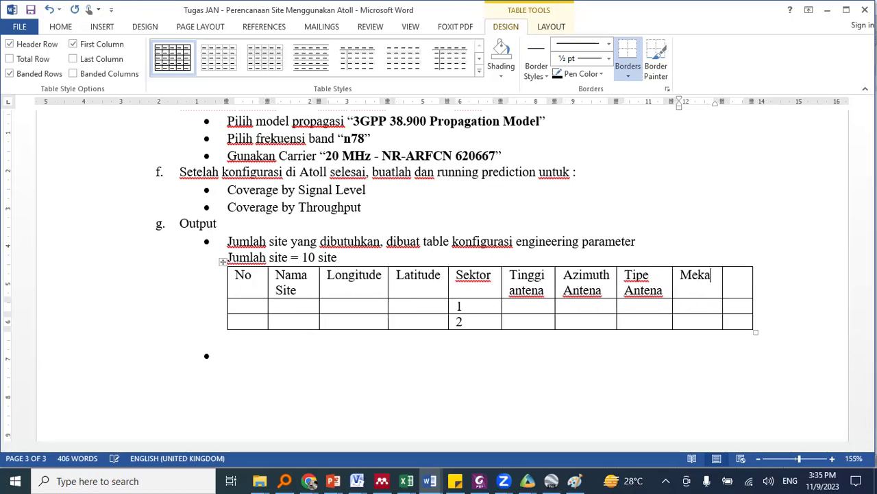
pyautogui.press('BackSpace')
pyautogui.press('BackSpace')
pyautogui.press('BackSpace')
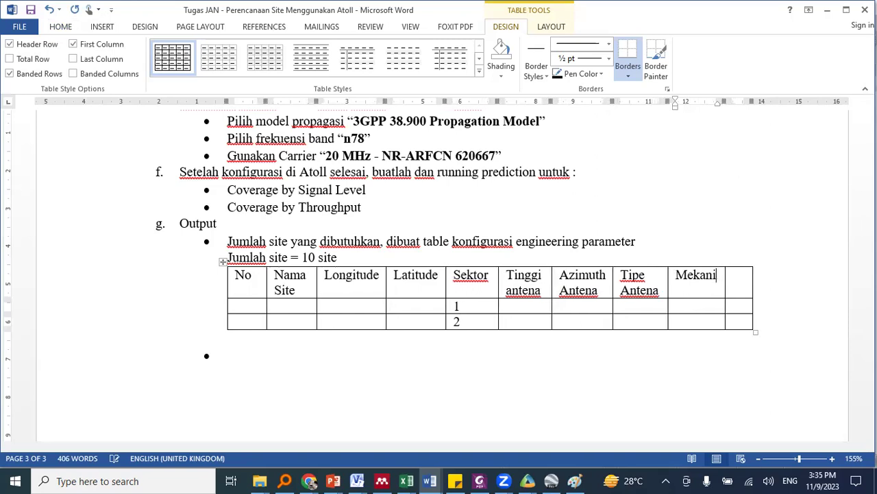
pyautogui.write('kal tilting')
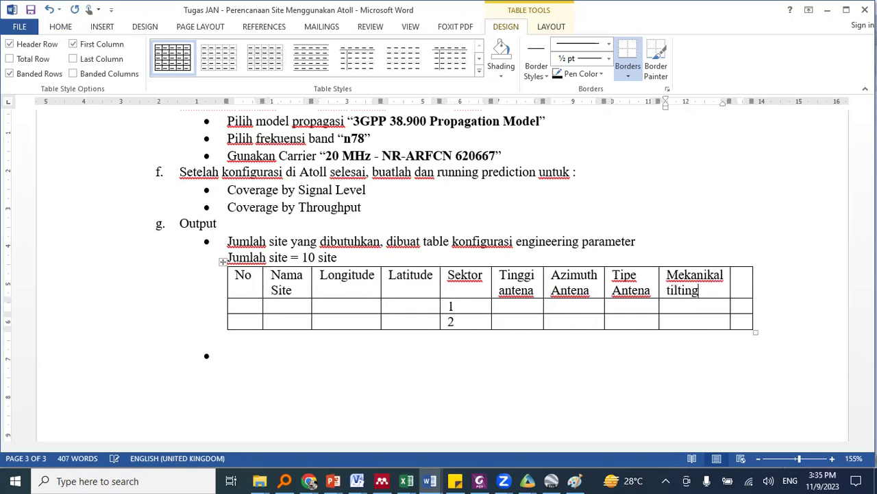
# - Compare the new table's columns with the site and antenna configuration instructions earlier in the assignment
pyautogui.click(523, 309)
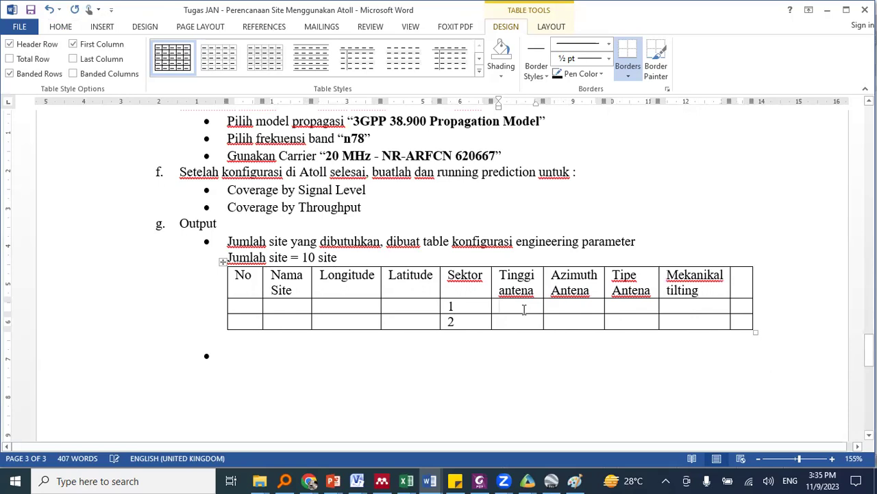
pyautogui.click(564, 305)
pyautogui.scroll(10, 565, 305)
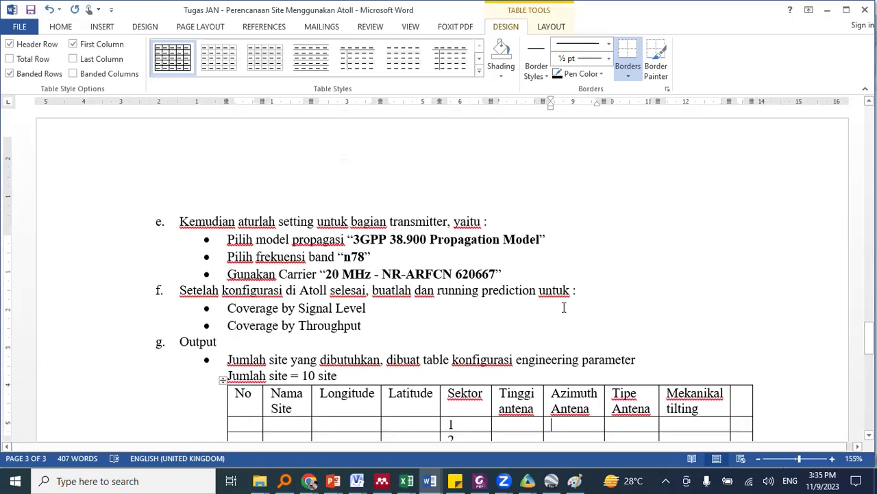
pyautogui.scroll(3, 564, 298)
pyautogui.scroll(-10, 625, 327)
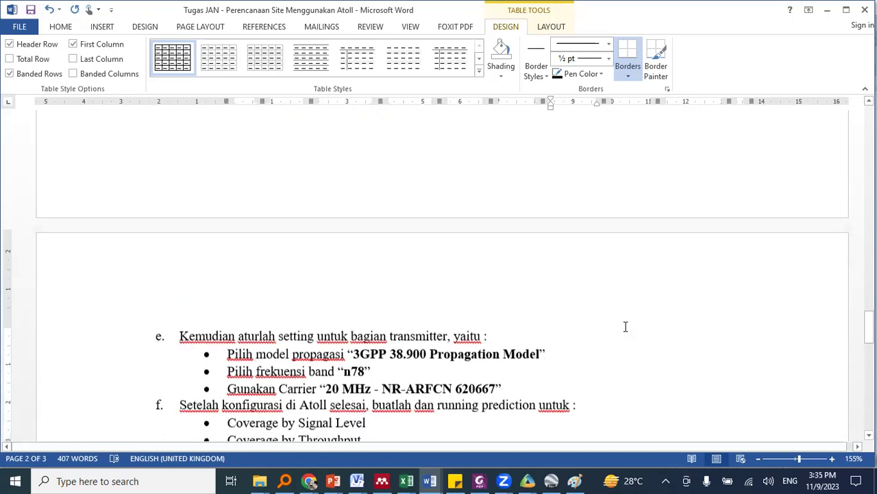
pyautogui.click(631, 199)
pyautogui.scroll(3, 632, 200)
pyautogui.scroll(7, 632, 200)
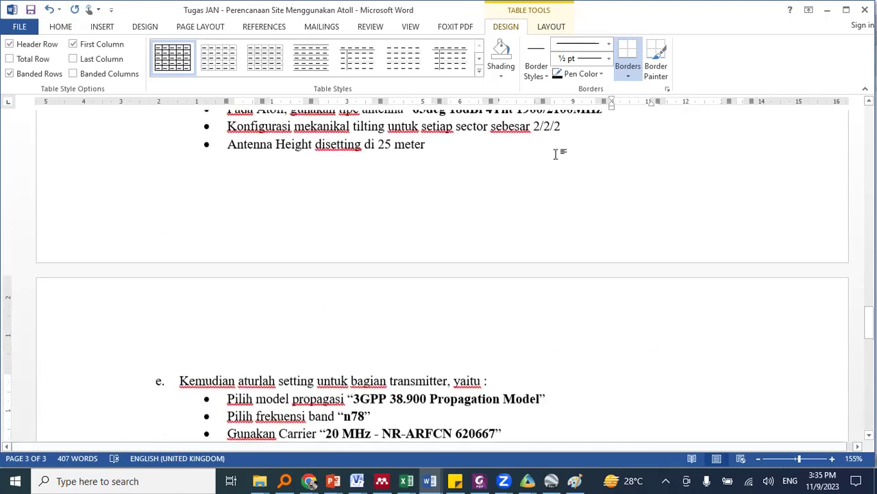
pyautogui.click(481, 248)
pyautogui.scroll(-11, 527, 272)
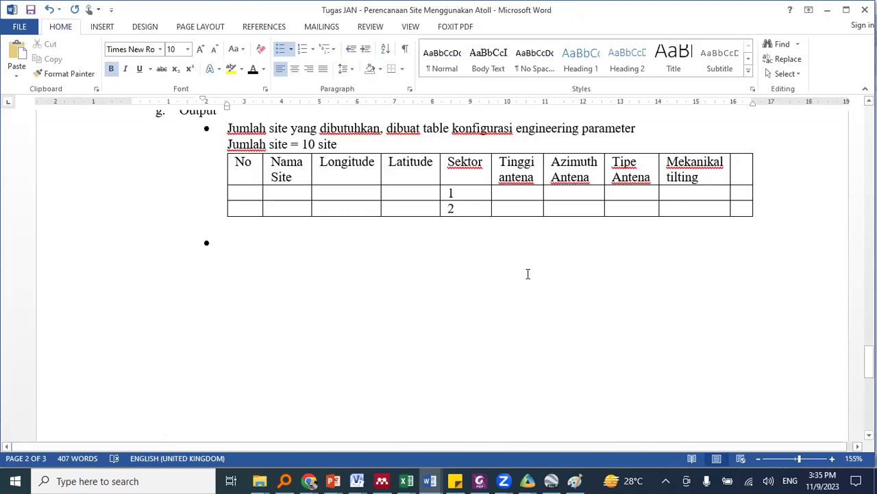
pyautogui.scroll(2, 686, 192)
pyautogui.scroll(9, 691, 199)
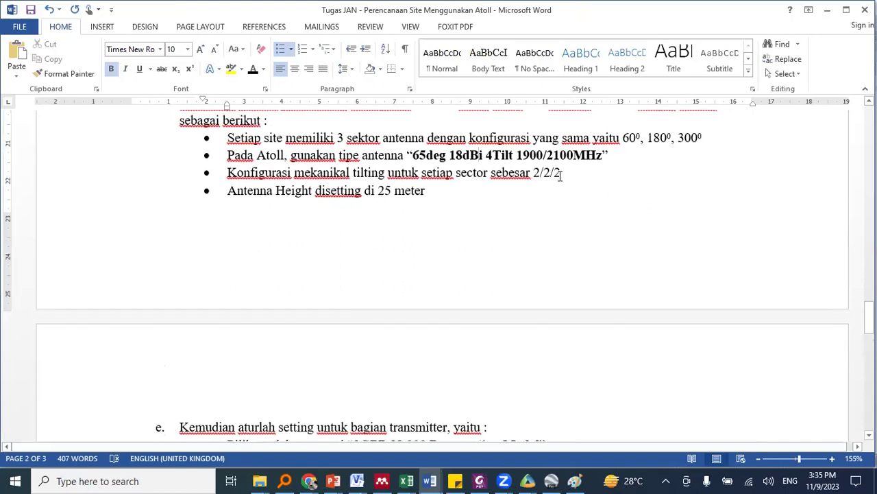
# - Examine the sector azimuths, the antenna type's tilt and the mechanical tilting values in the antenna configuration bullets
pyautogui.moveTo(561, 174); pyautogui.dragTo(450, 157)
pyautogui.click(595, 174)
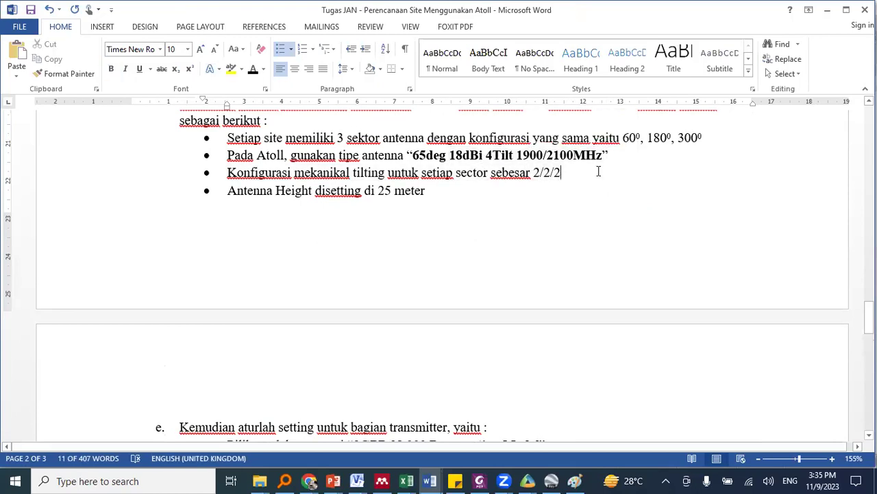
pyautogui.moveTo(623, 137); pyautogui.dragTo(702, 137)
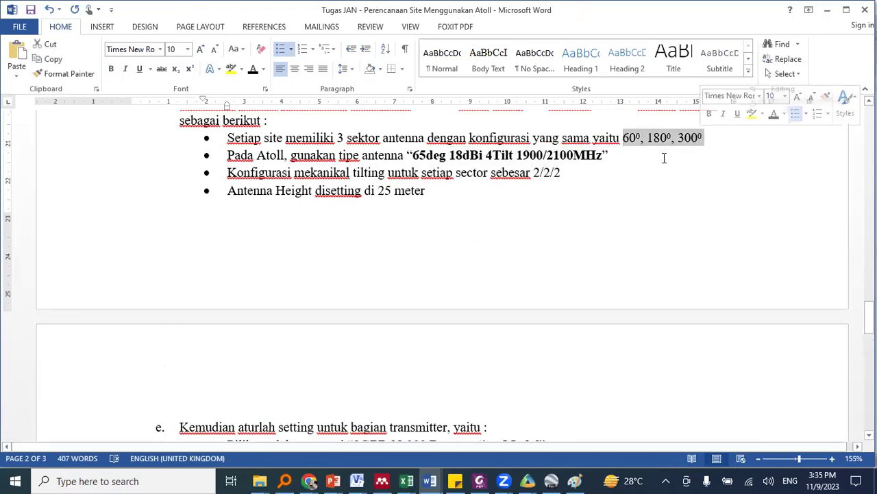
pyautogui.click(576, 154)
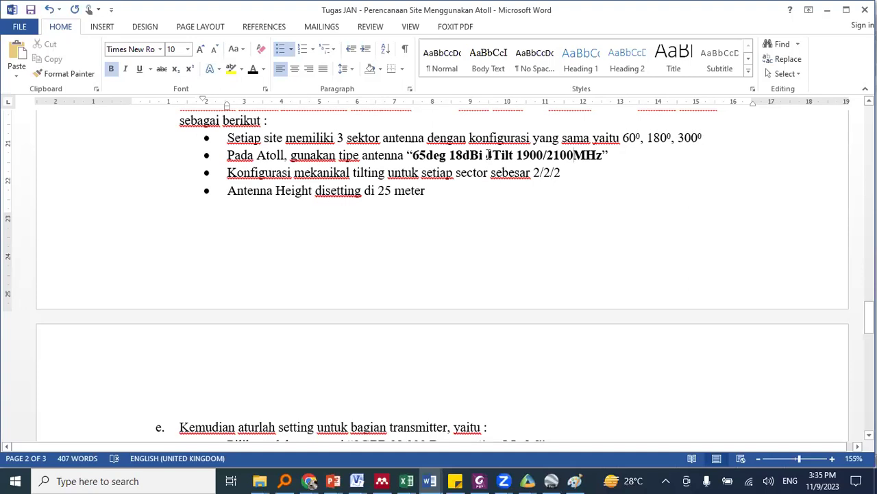
pyautogui.moveTo(487, 154); pyautogui.dragTo(514, 155)
pyautogui.moveTo(561, 172); pyautogui.dragTo(539, 176)
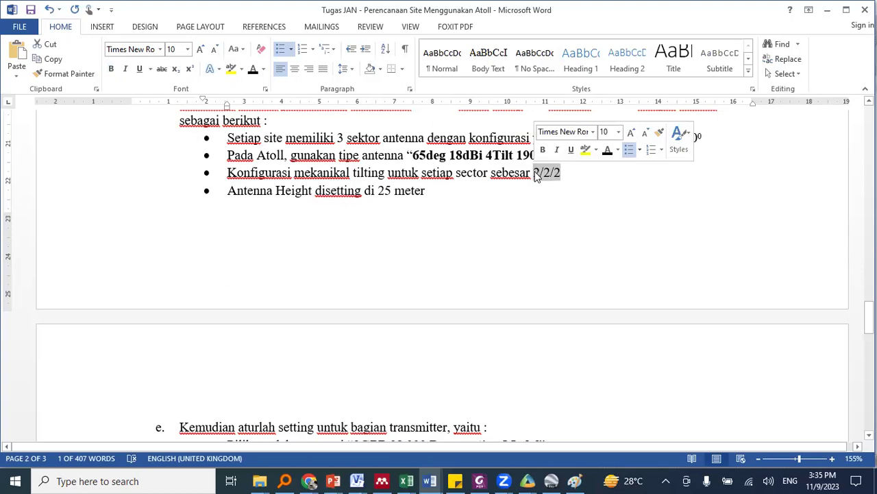
# - Add "Menampilkan screenshot/picture hasil coverage" as the empty bullet below the engineering parameter table in the Output section
pyautogui.click(560, 176)
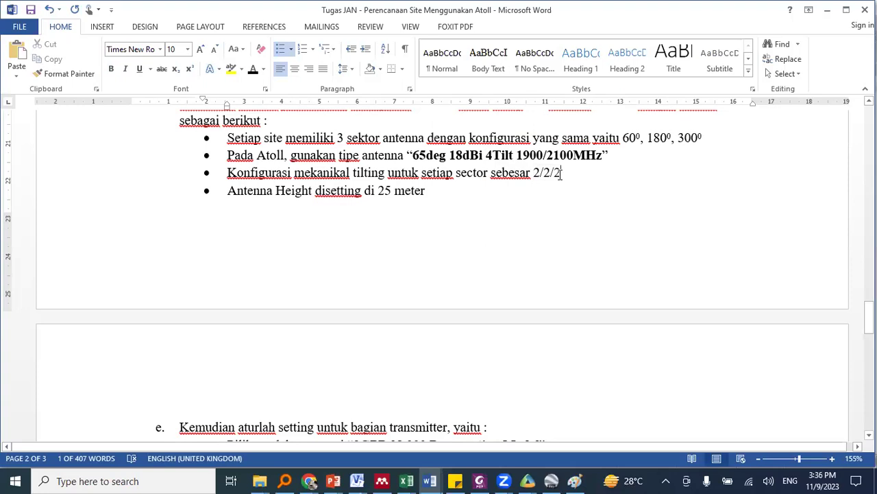
pyautogui.scroll(-5, 553, 200)
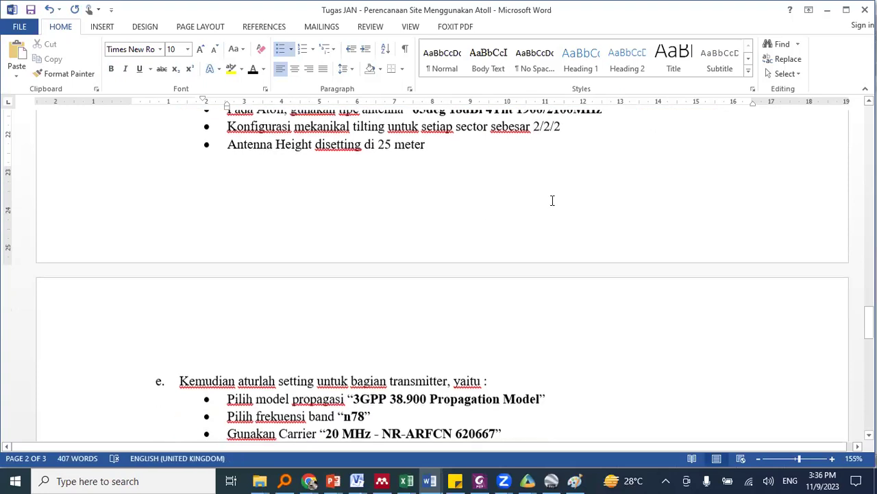
pyautogui.scroll(-2, 552, 200)
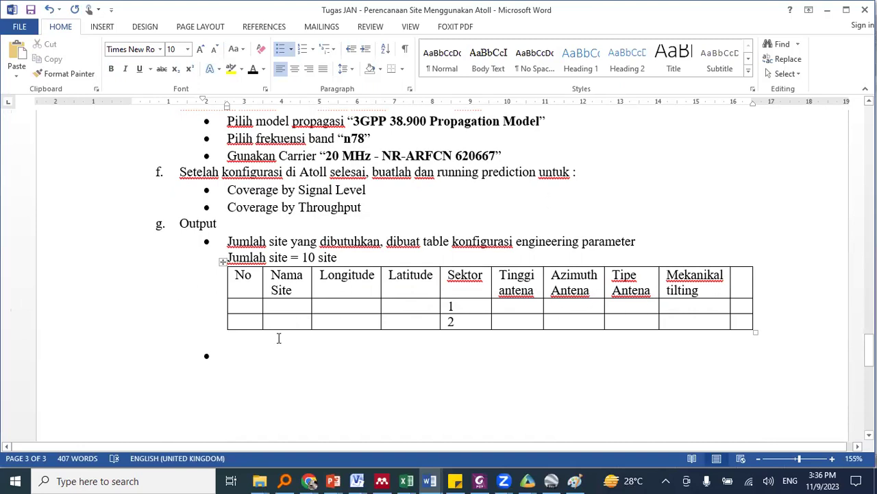
pyautogui.click(266, 358)
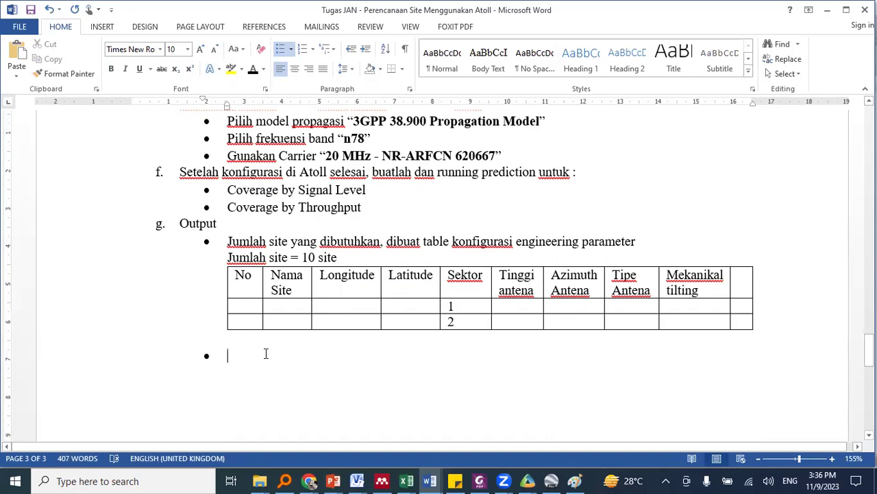
pyautogui.write('Menampilka')
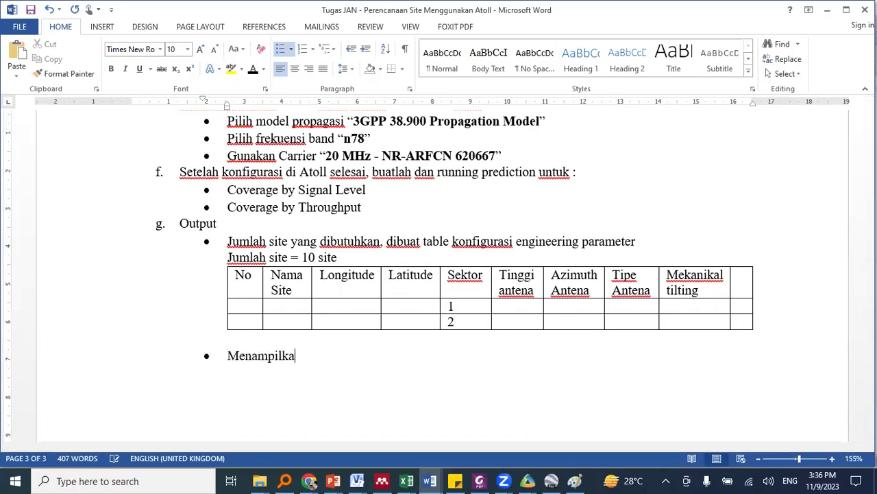
pyautogui.write('n sc')
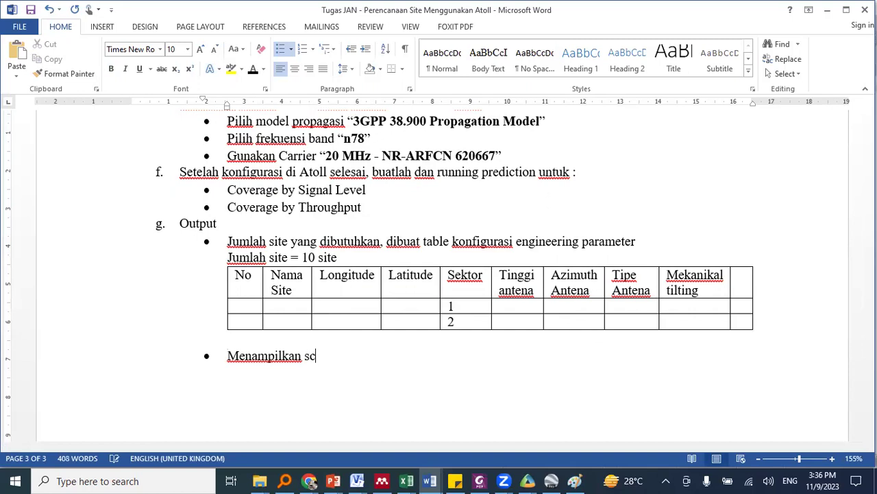
pyautogui.write('reenshot')
pyautogui.write('/picute')
pyautogui.press('BackSpace')
pyautogui.press('BackSpace')
pyautogui.press('BackSpace')
pyautogui.write('ture ')
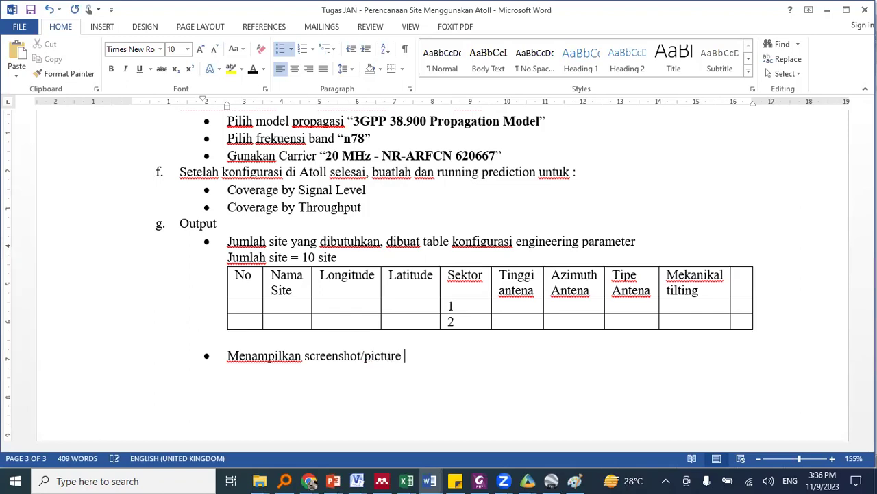
pyautogui.write('hasil coverage')
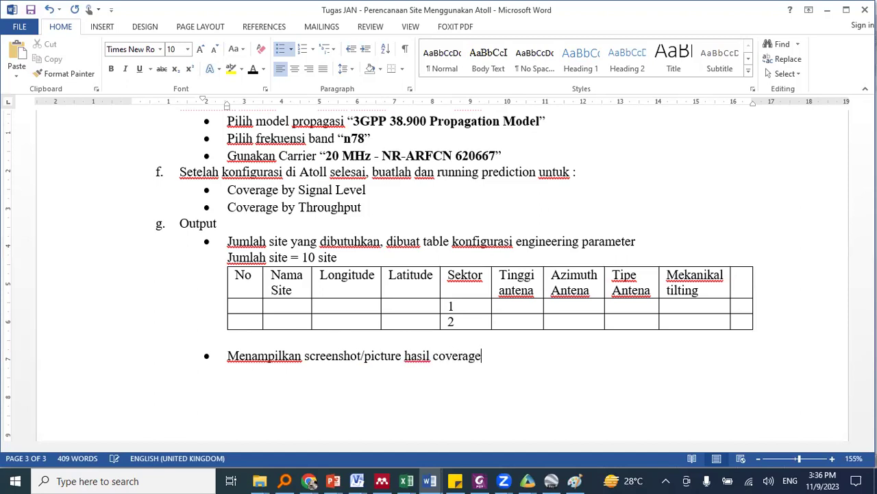
# - Copy "Coverage by Signal Level" and "Coverage by Throughput" from the prediction list as numbered sub-items under the coverage screenshot bullet
pyautogui.moveTo(366, 210); pyautogui.dragTo(228, 190)
pyautogui.hotkey('ctrl', 'c')
pyautogui.click(503, 363)
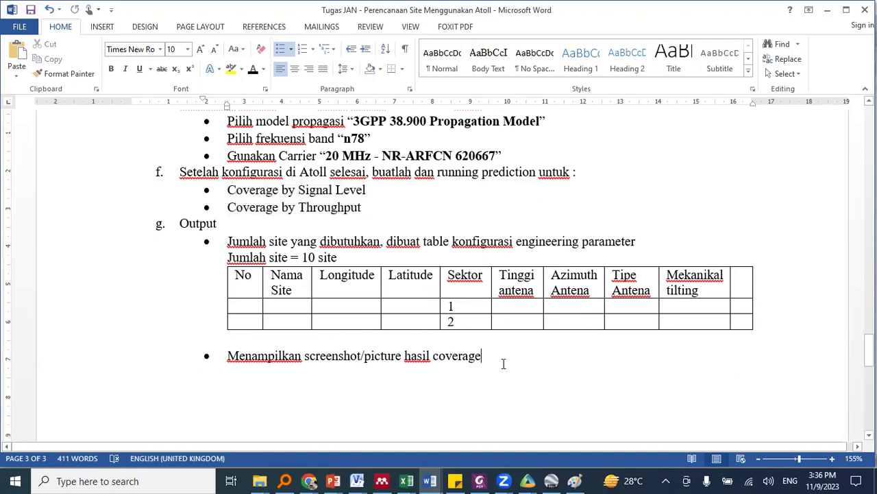
pyautogui.press('Return')
pyautogui.press('Tab')
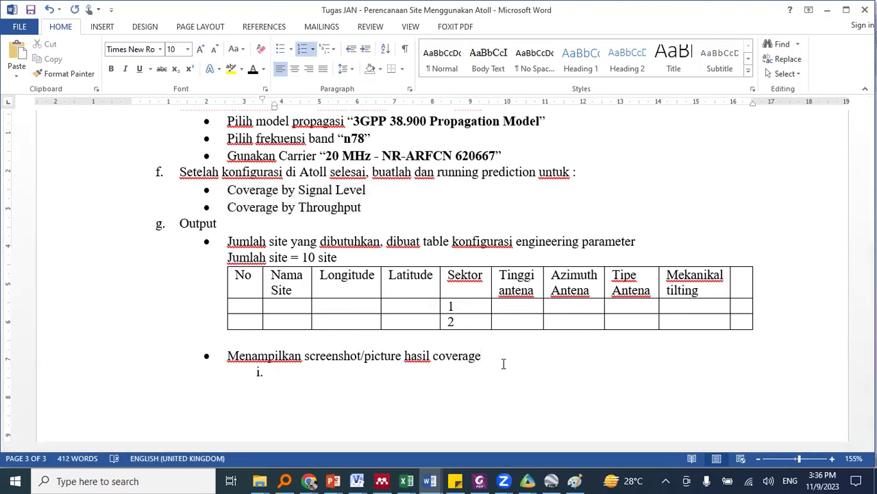
pyautogui.hotkey('ctrl', 'v')
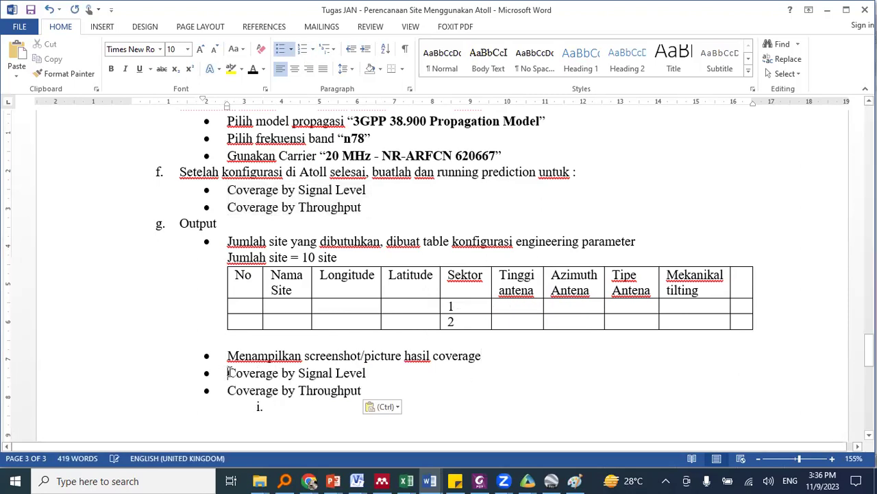
pyautogui.press('Tab')
pyautogui.click(229, 390)
pyautogui.press('Tab')
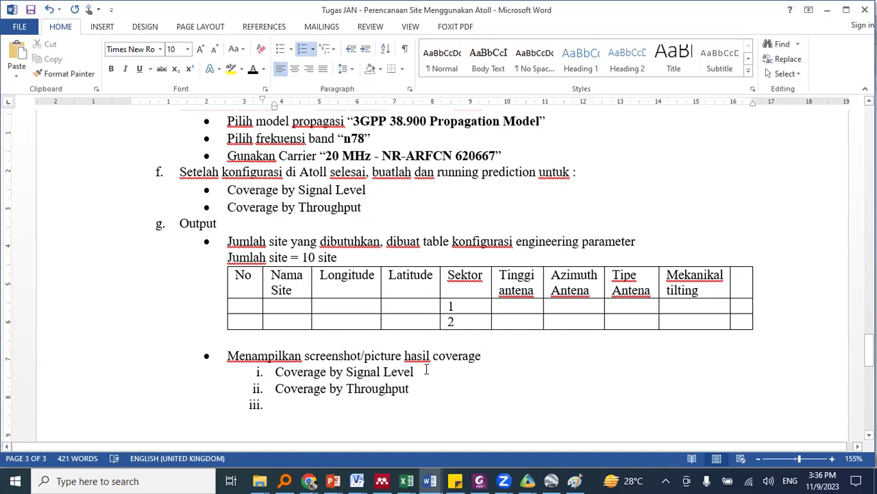
# - Switch to Atoll to view the coverage predictions on the map, and return to the Word assignment
pyautogui.click(534, 479)
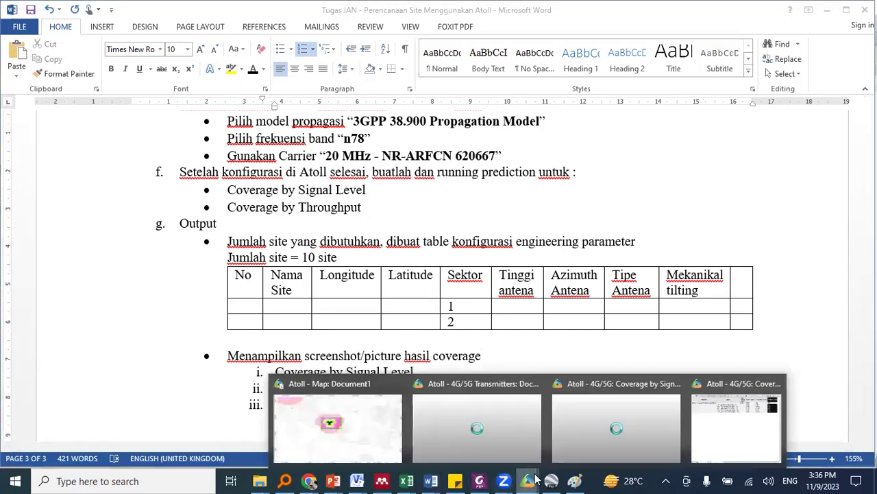
pyautogui.click(390, 440)
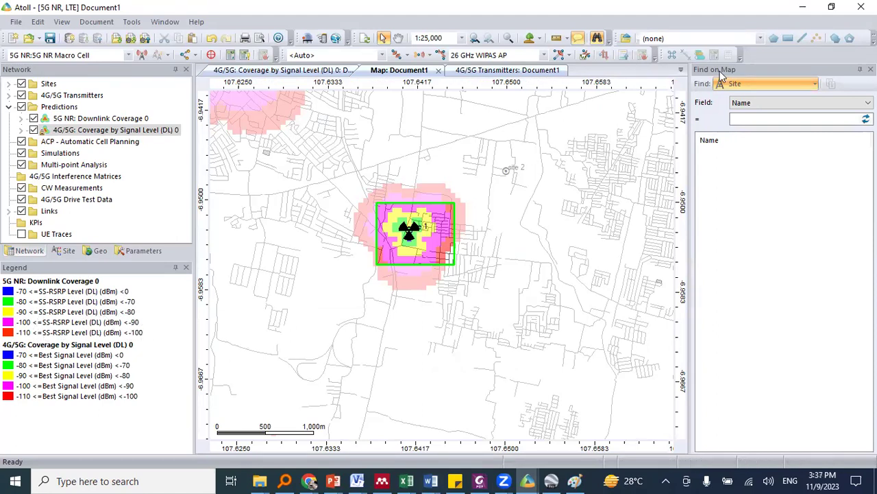
pyautogui.hotkey('alt', 'Tab')
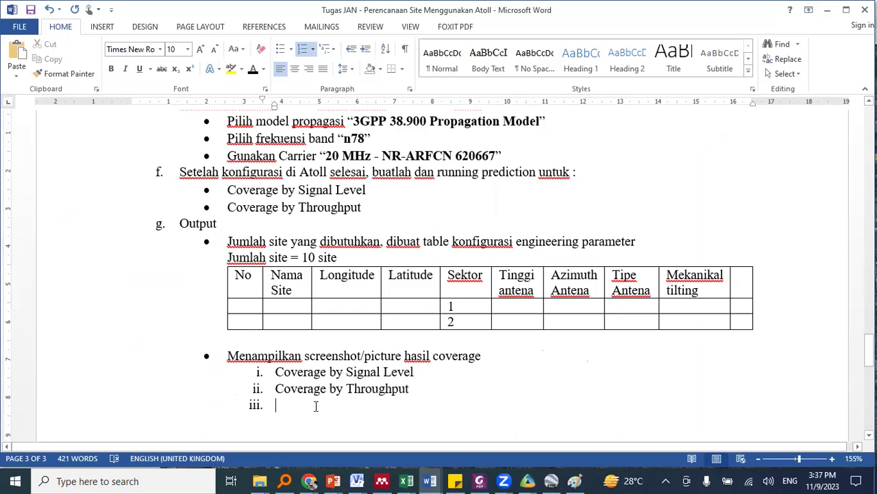
# - Turn the empty third sub-item into a main bullet reading "Mengenerate – report (Generate report)"
pyautogui.hotkey('shift', 'Tab')
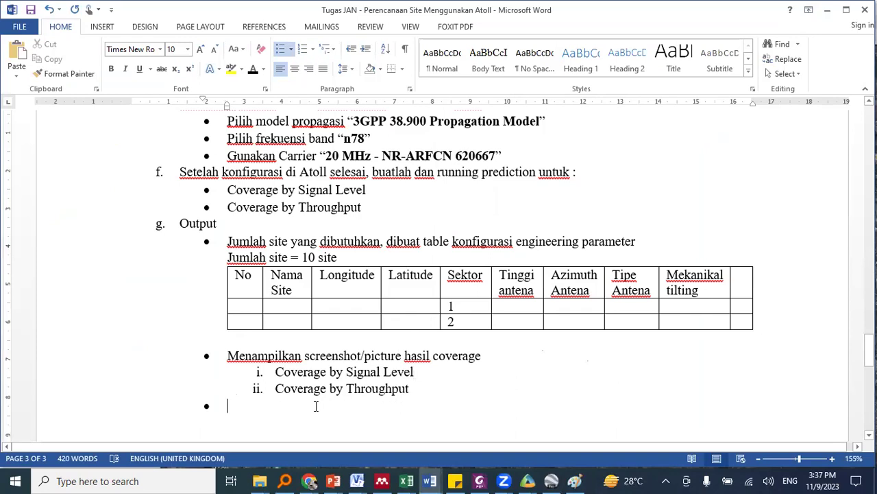
pyautogui.write('Mene')
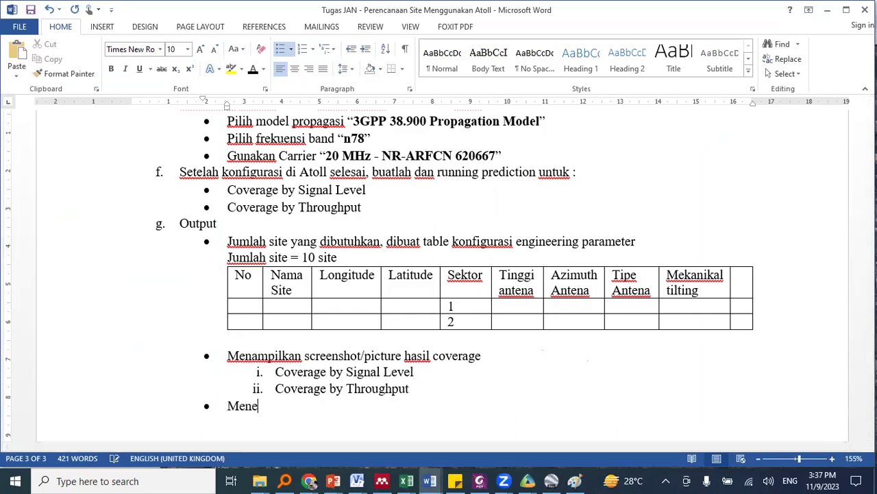
pyautogui.write('gener')
pyautogui.write('ate ')
pyautogui.write('gd')
pyautogui.press('BackSpace')
pyautogui.press('BackSpace')
pyautogui.write('report')
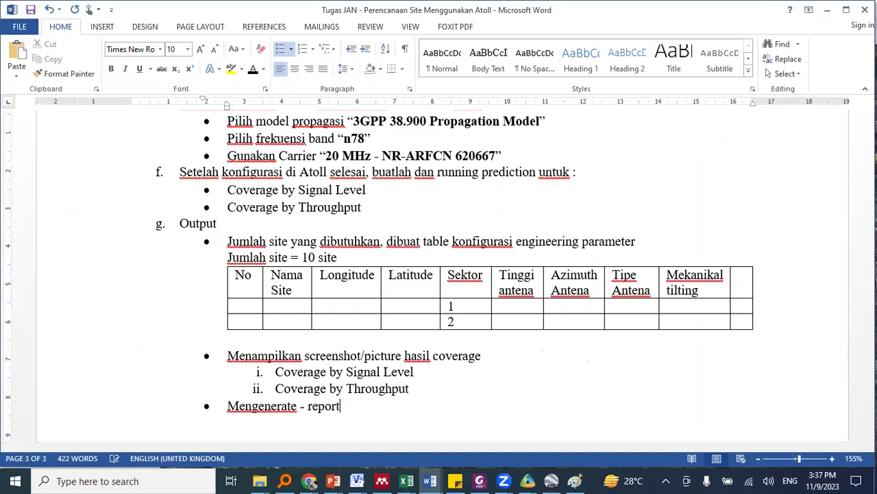
pyautogui.write(' (Genera')
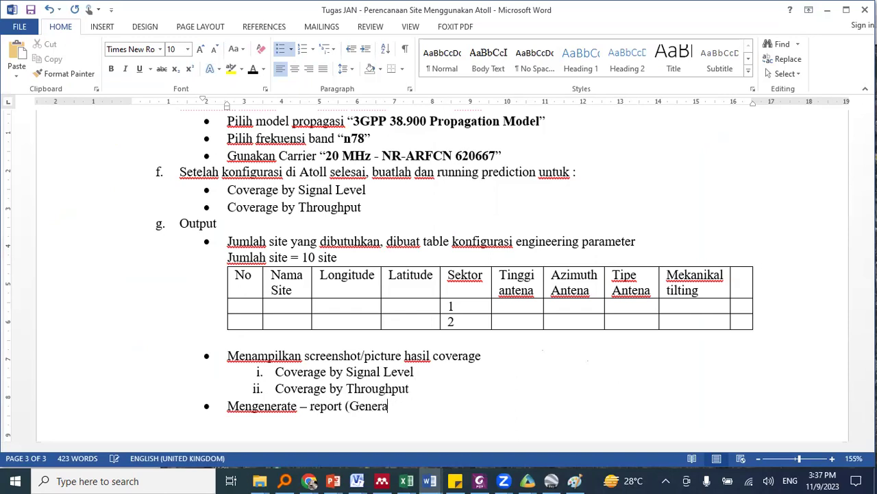
pyautogui.write('te report)')
# - Add the numbered sub-item "Persentase level sinyal di area tersebut" under the report bullet
pyautogui.press('Return')
pyautogui.press('Tab')
pyautogui.write('p')
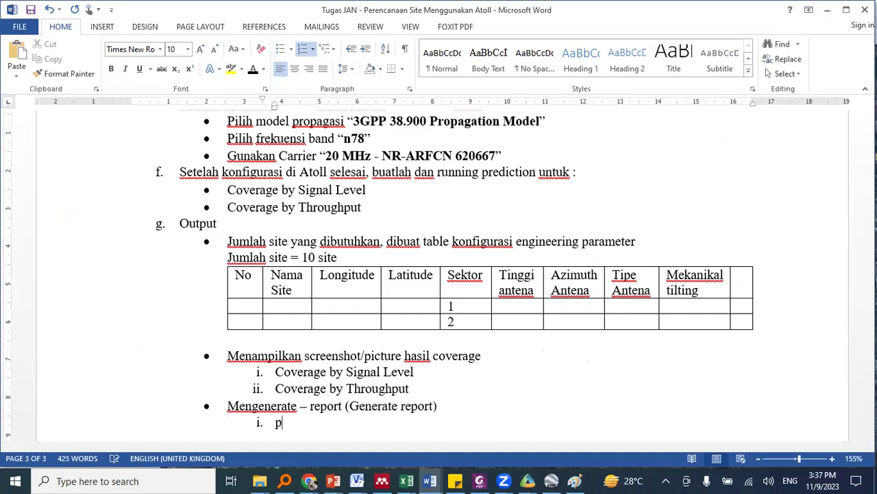
pyautogui.write('ersentase level sinyal di area tersebut')
pyautogui.scroll(-2, 372, 392)
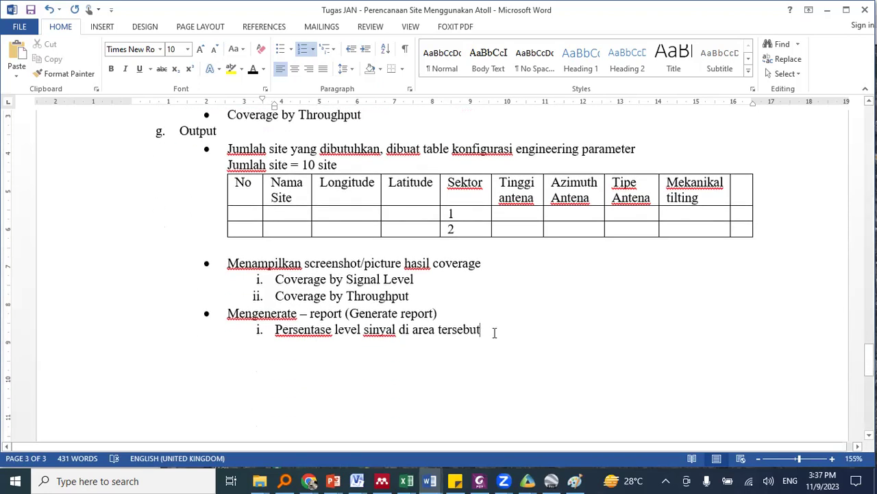
# - Search for "perencanaan jaringan" in Everything and open the 2022 thesis on 5G NR planning at 2300 MHz in Kota Cimahi
pyautogui.click(139, 481)
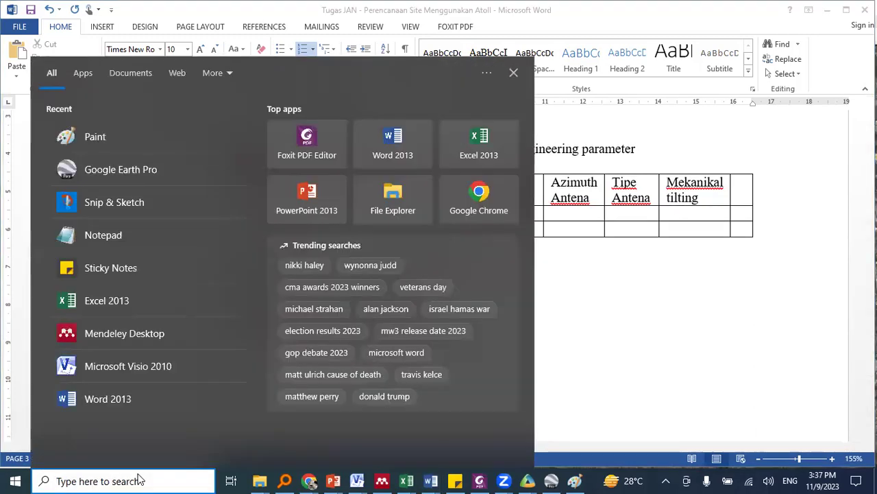
pyautogui.click(284, 481)
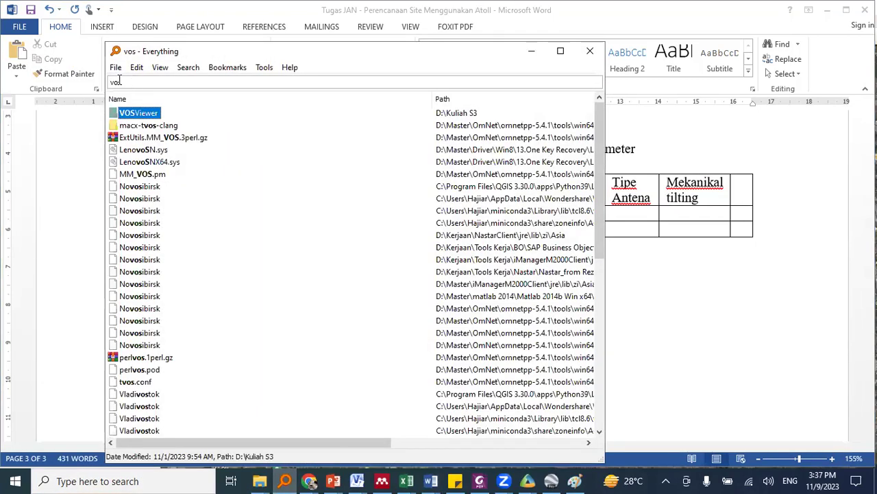
pyautogui.click(118, 82)
pyautogui.write('perenca')
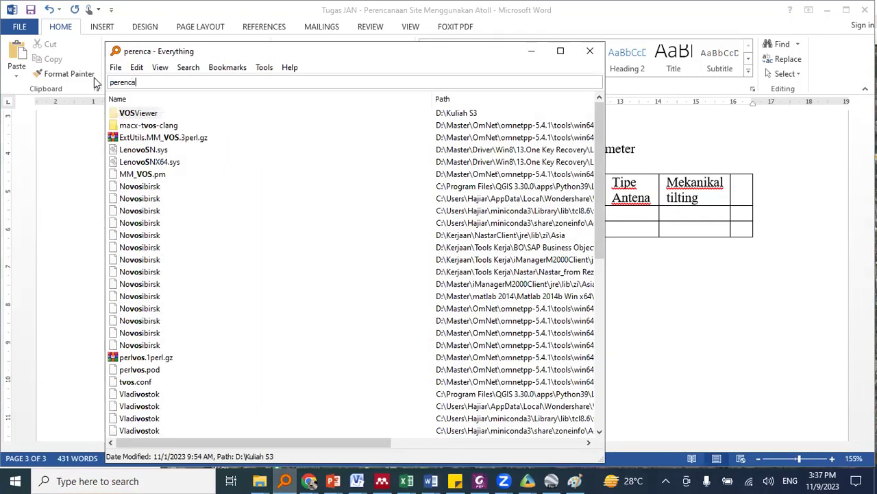
pyautogui.write('naan jaringan')
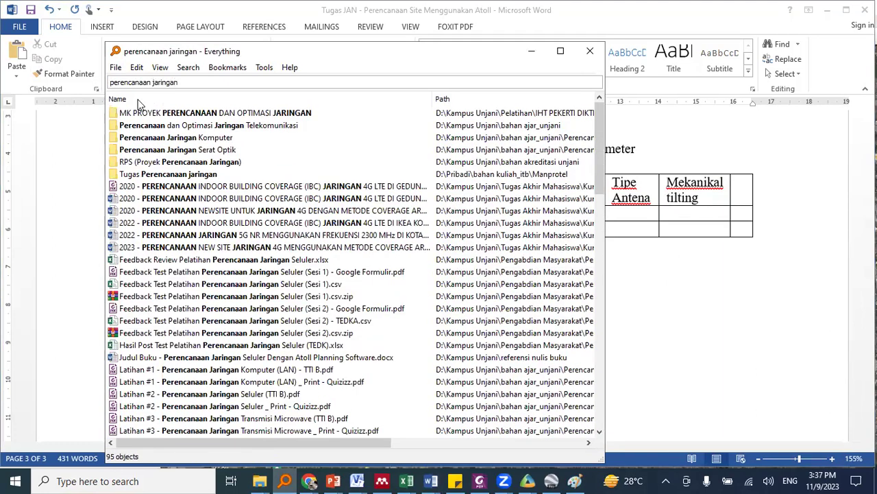
pyautogui.click(292, 235)
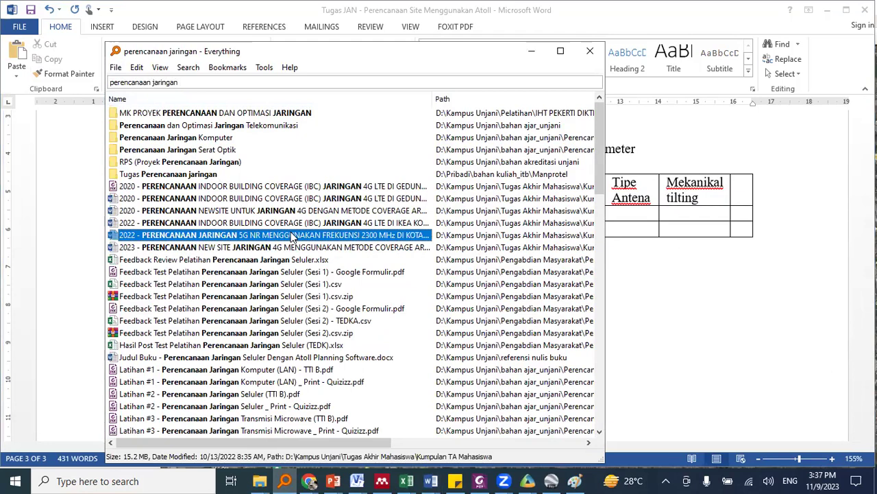
pyautogui.doubleClick(292, 235)
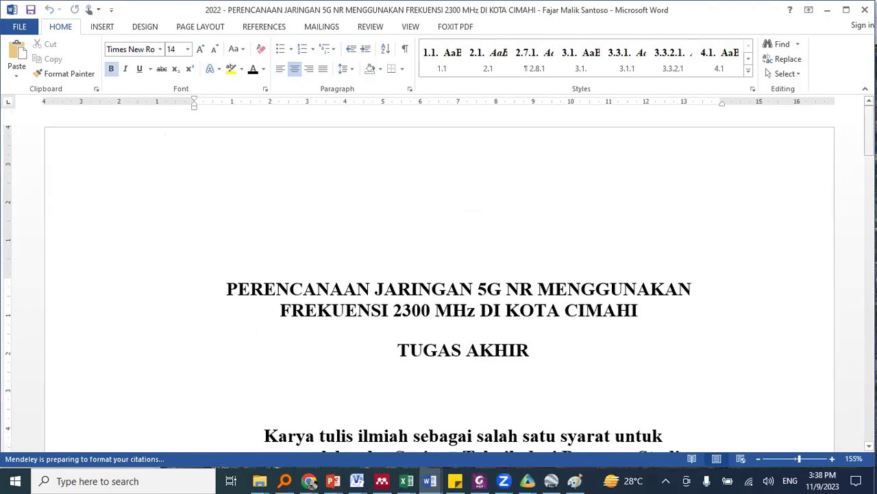
# - Look through the thesis to Gambar 3.5 and examine the newsite points plotted on Google Earth for Kota Cimahi
pyautogui.scroll(-10, 439, 275)
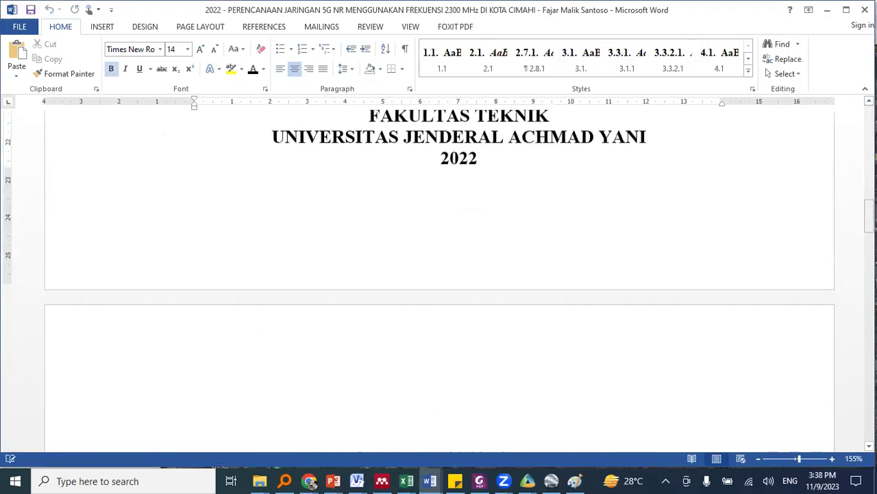
pyautogui.scroll(-8, 439, 274)
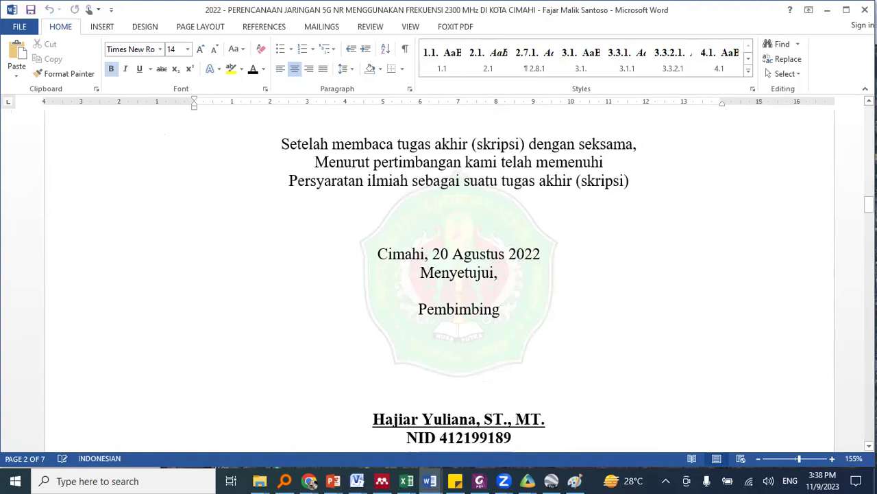
pyautogui.scroll(-5, 438, 274)
pyautogui.scroll(-8, 439, 275)
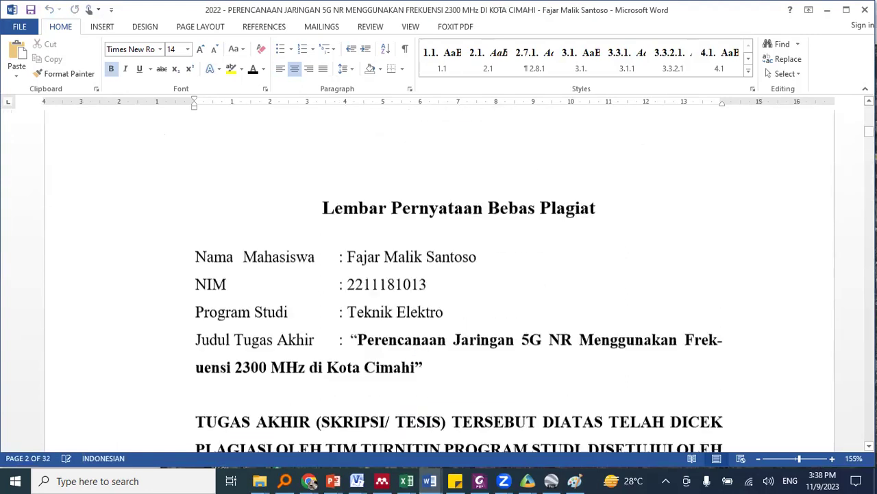
pyautogui.scroll(-15, 439, 275)
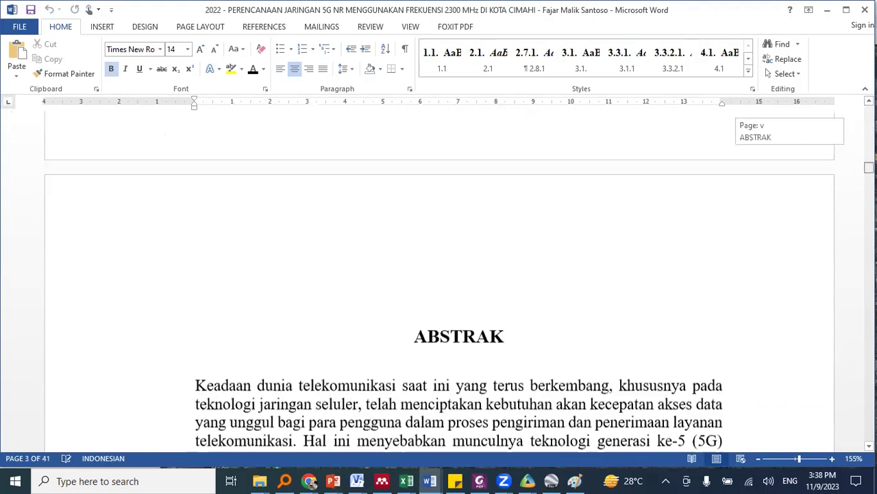
pyautogui.scroll(-20, 743, 412)
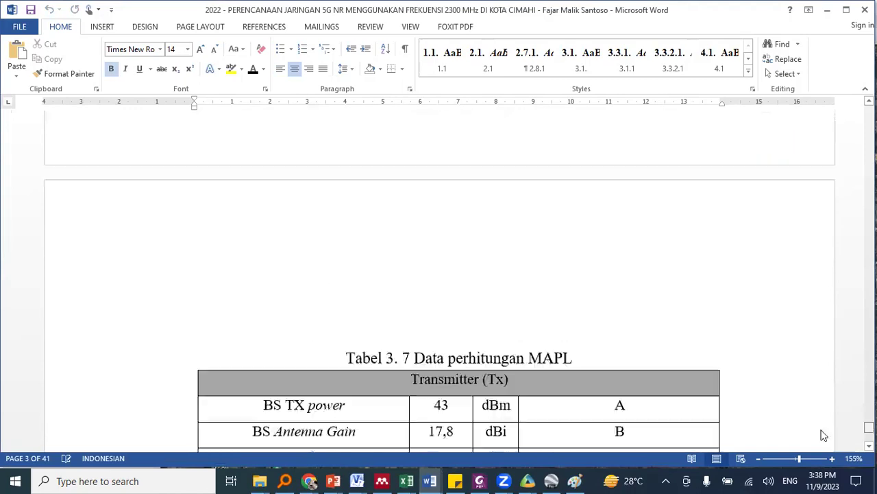
pyautogui.scroll(-20, 744, 412)
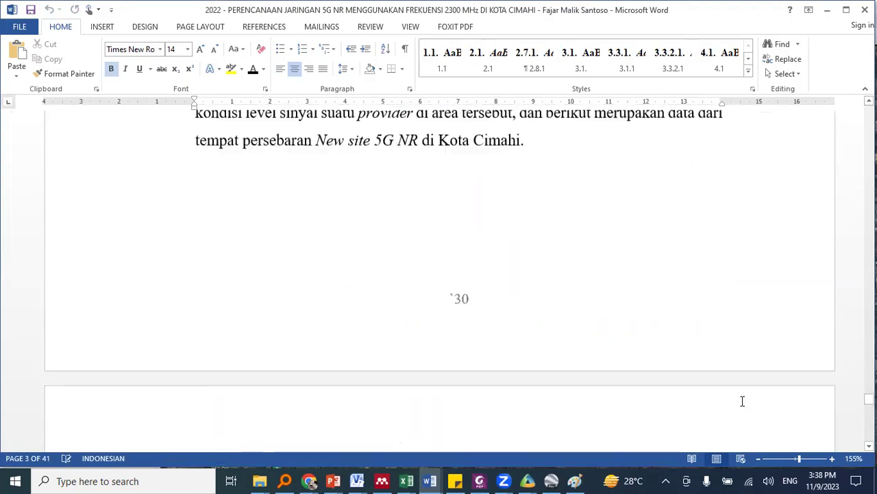
pyautogui.scroll(-3, 744, 390)
pyautogui.scroll(-2, 701, 364)
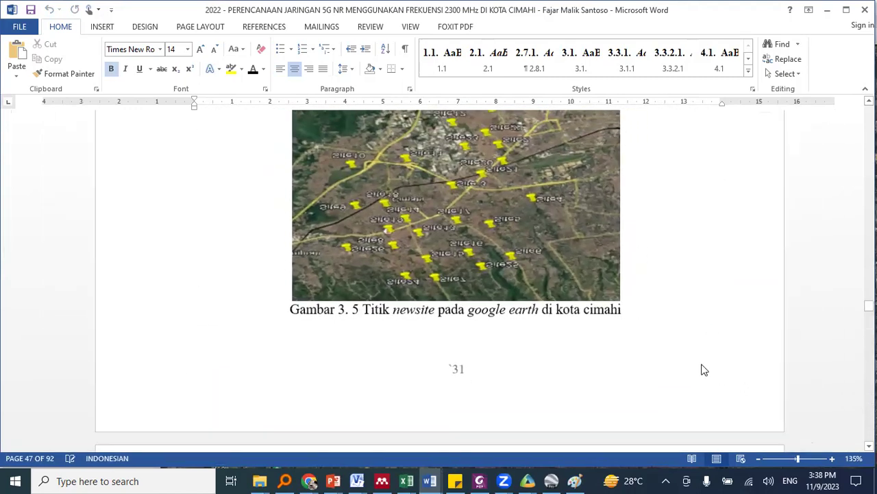
pyautogui.scroll(-1, 701, 370)
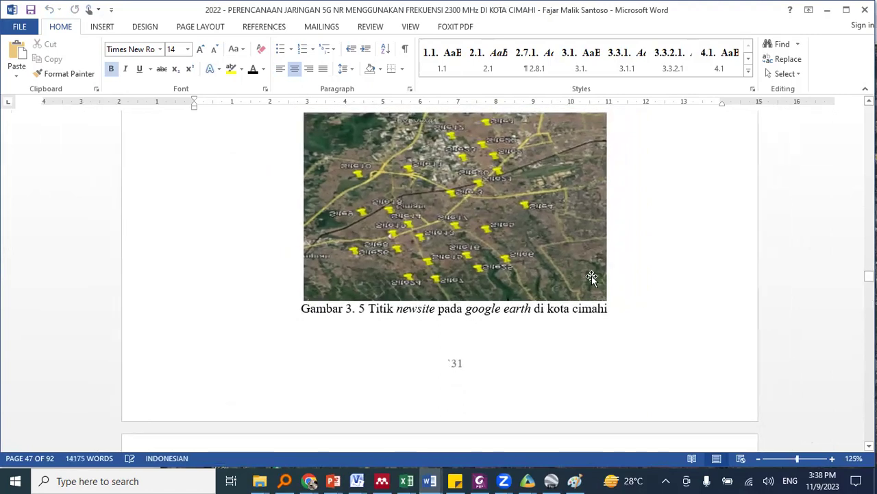
pyautogui.scroll(3, 592, 274)
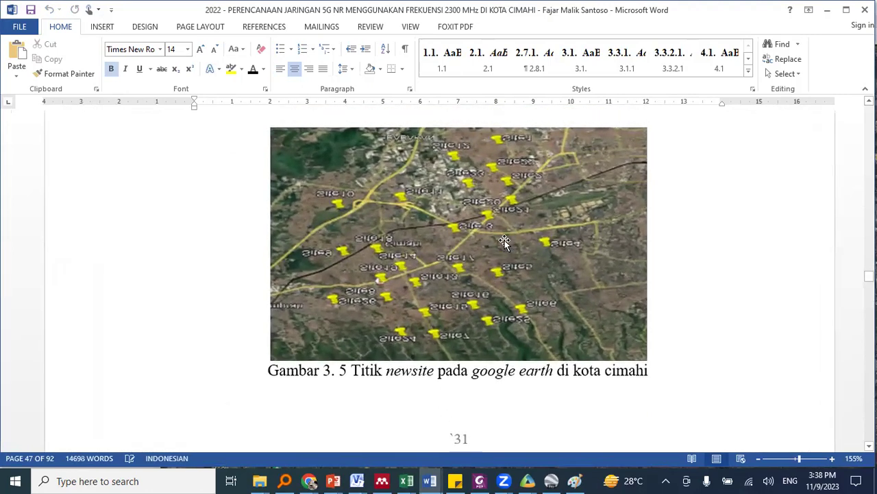
pyautogui.scroll(1, 505, 241)
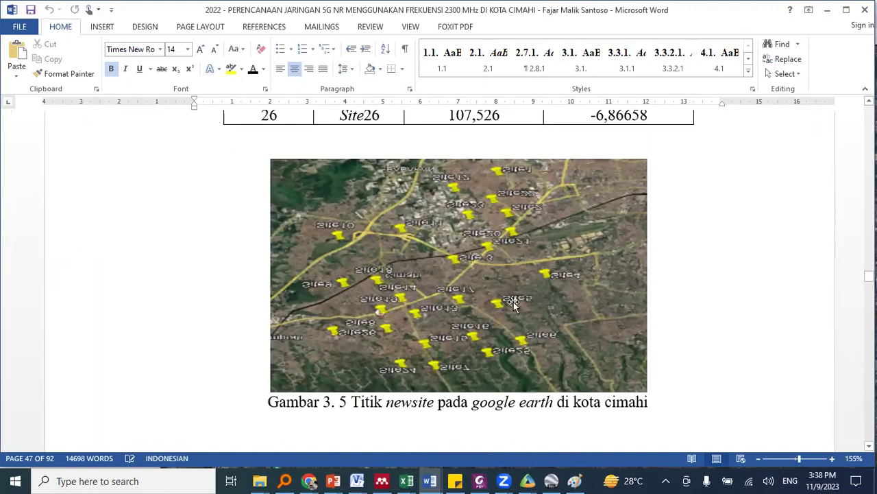
pyautogui.scroll(2, 517, 293)
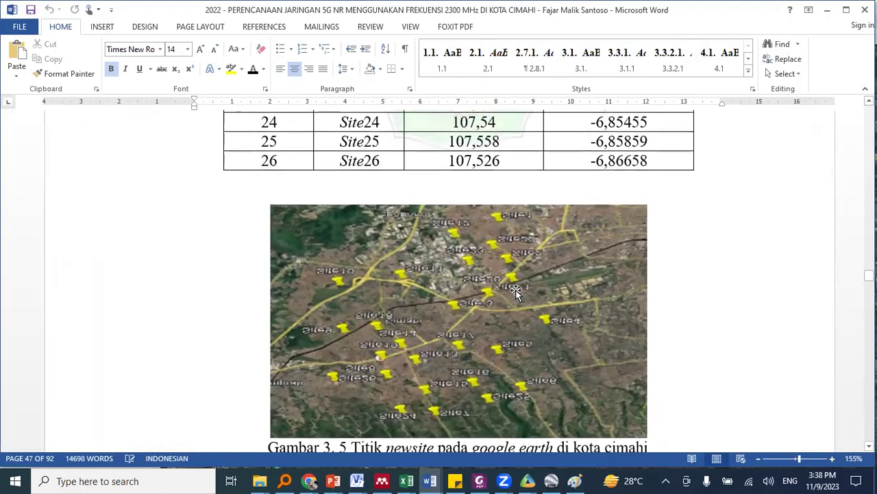
# - Review section 4.2 of the thesis, examining the proposed site parameters in Tabel 4.1 and the first new-site location figure
pyautogui.scroll(-8, 517, 294)
pyautogui.scroll(-20, 517, 290)
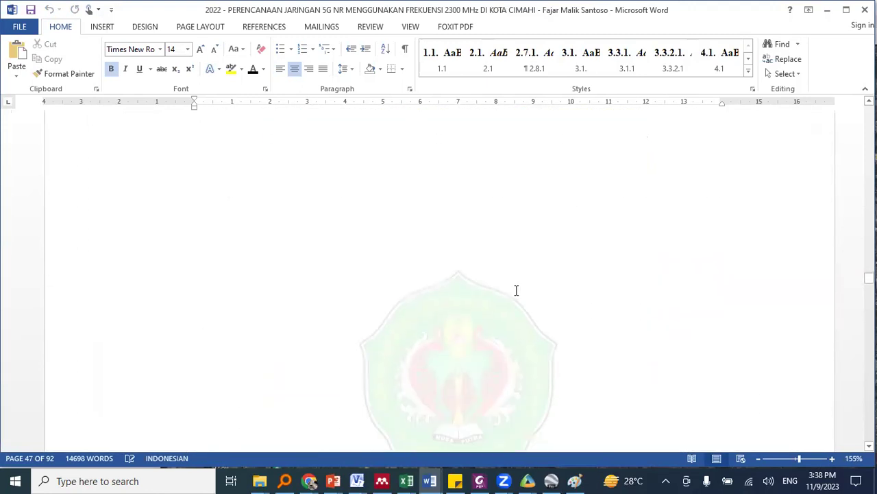
pyautogui.scroll(-15, 518, 290)
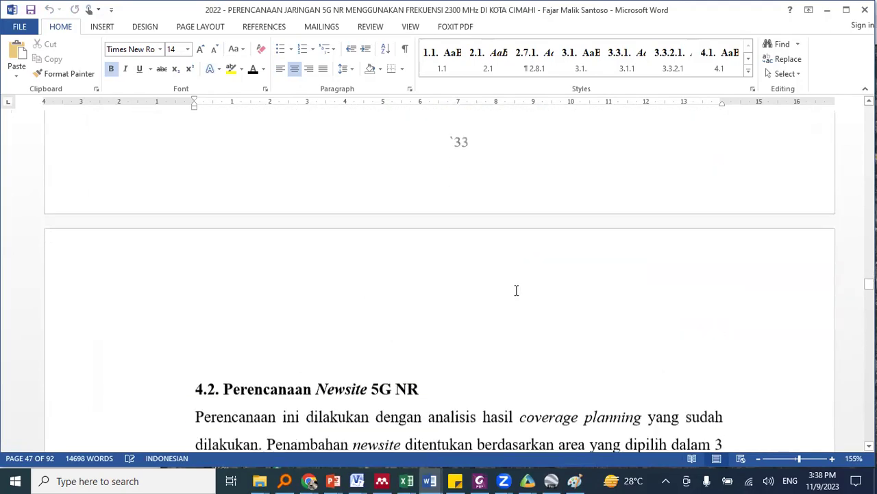
pyautogui.scroll(4, 516, 290)
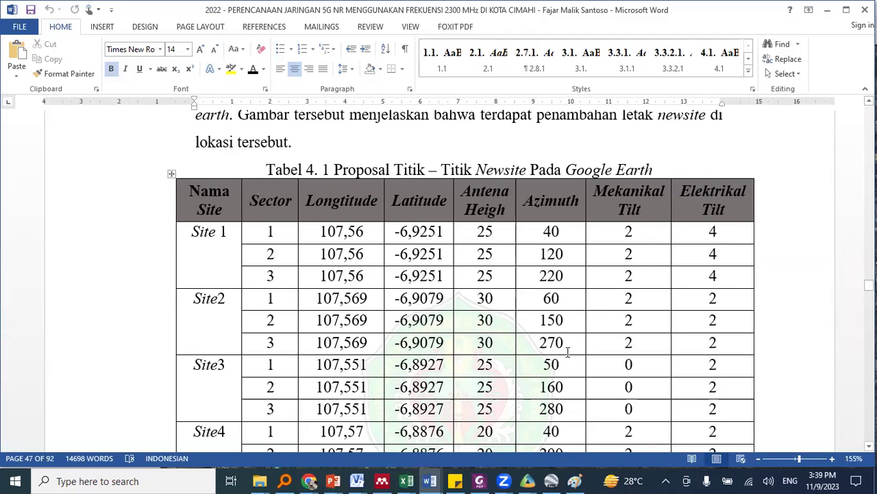
pyautogui.scroll(-15, 568, 352)
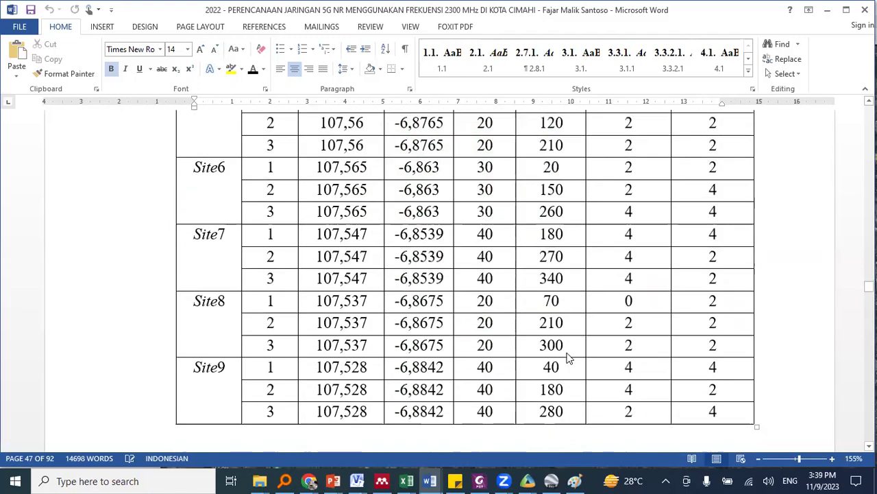
pyautogui.scroll(-15, 568, 351)
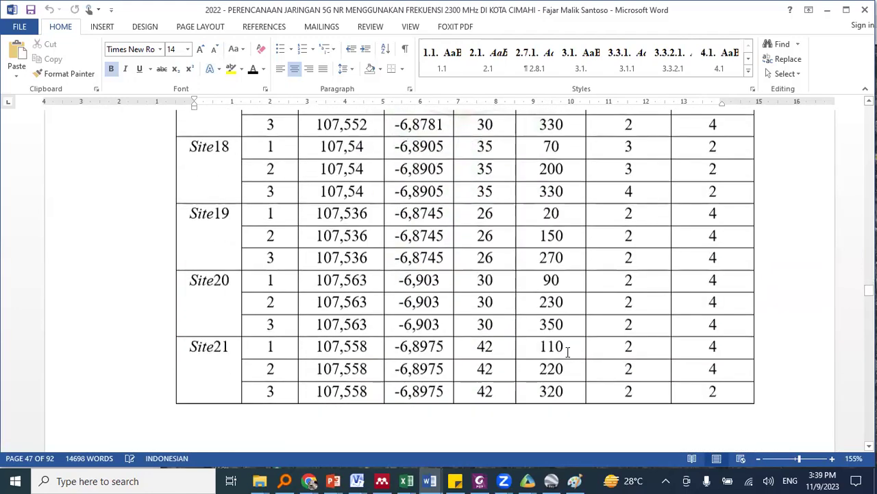
pyautogui.scroll(-5, 568, 356)
pyautogui.scroll(-2, 567, 356)
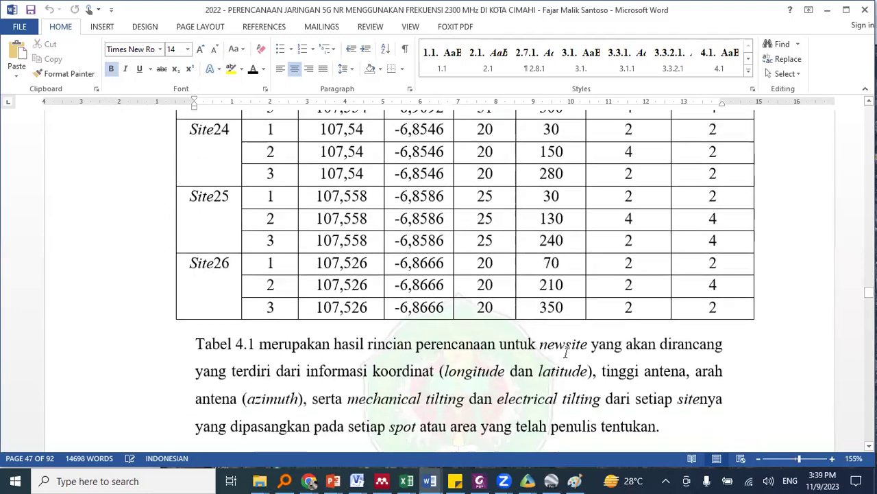
pyautogui.scroll(-15, 568, 351)
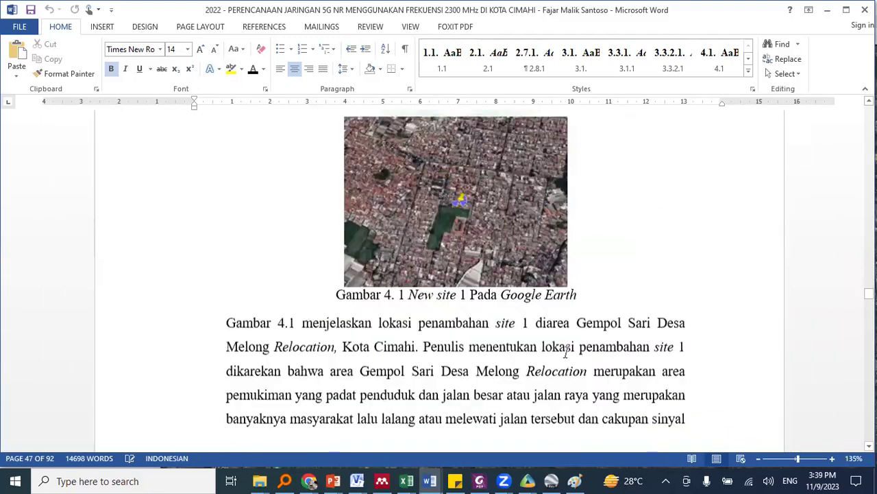
# - Find Gambar 4.31 in the thesis and examine the coverage area overlaid on Google Earth for Kota Cimahi
pyautogui.moveTo(868, 295); pyautogui.dragTo(869, 377)
pyautogui.scroll(-6, 714, 305)
pyautogui.scroll(20, 714, 305)
pyautogui.scroll(15, 714, 304)
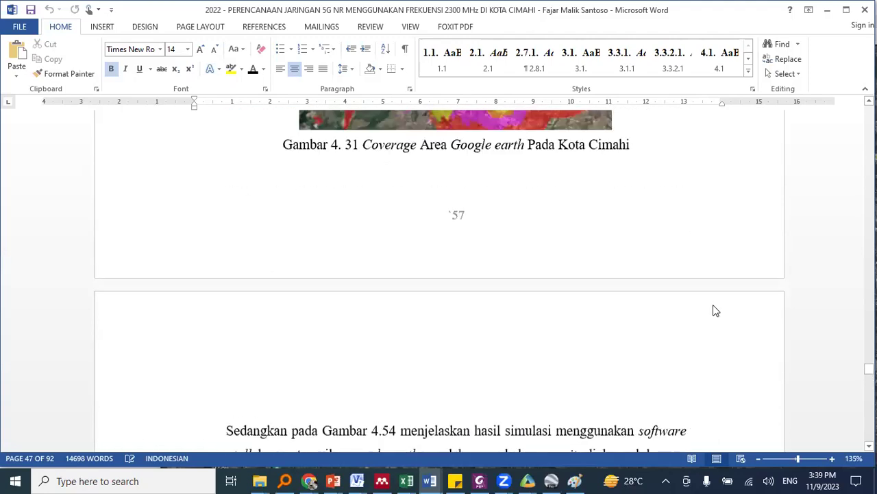
pyautogui.scroll(6, 713, 308)
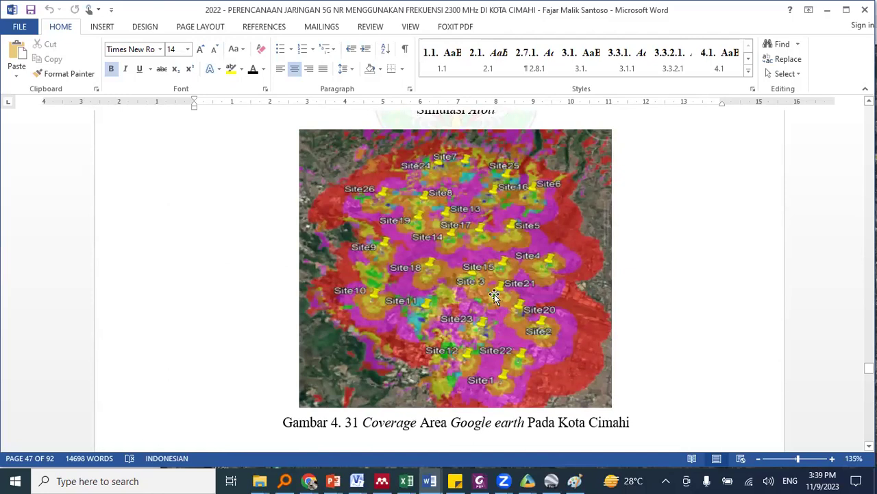
# - Switch to the Atoll map and set up a Google Earth export that excludes the sites and the 5G NR: Downlink Coverage 0 prediction
pyautogui.click(532, 480)
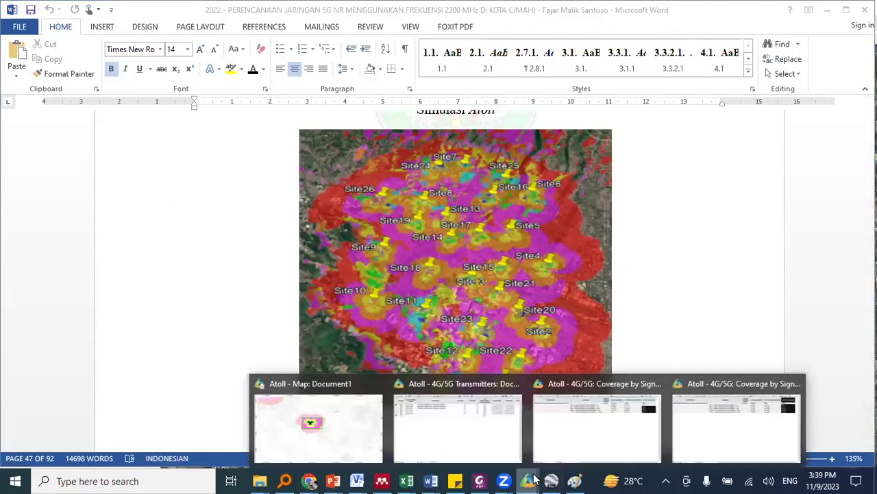
pyautogui.click(336, 425)
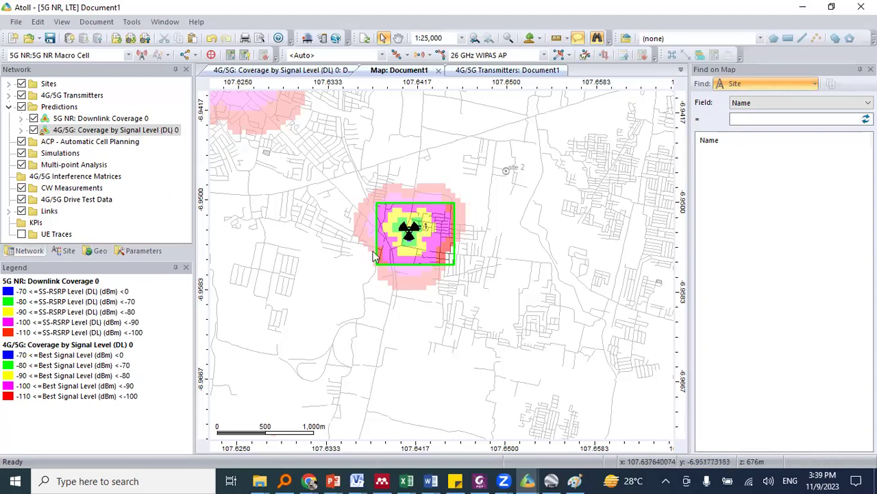
pyautogui.moveTo(409, 247)
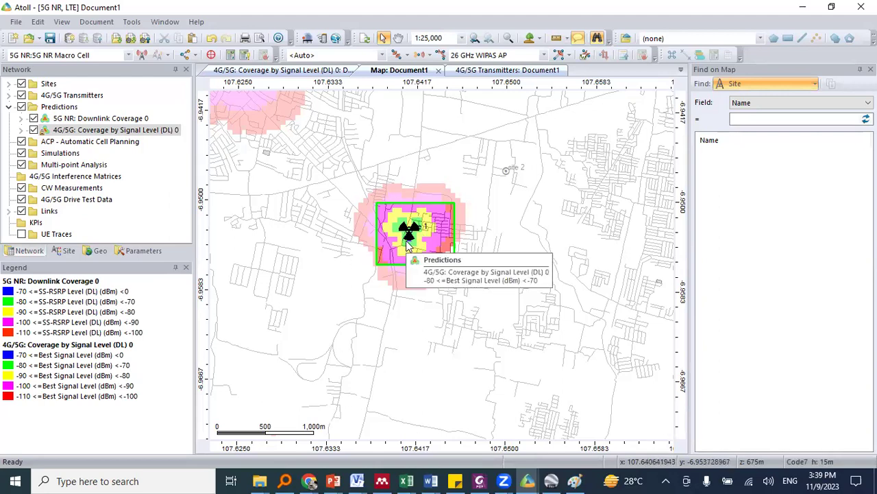
pyautogui.click(132, 22)
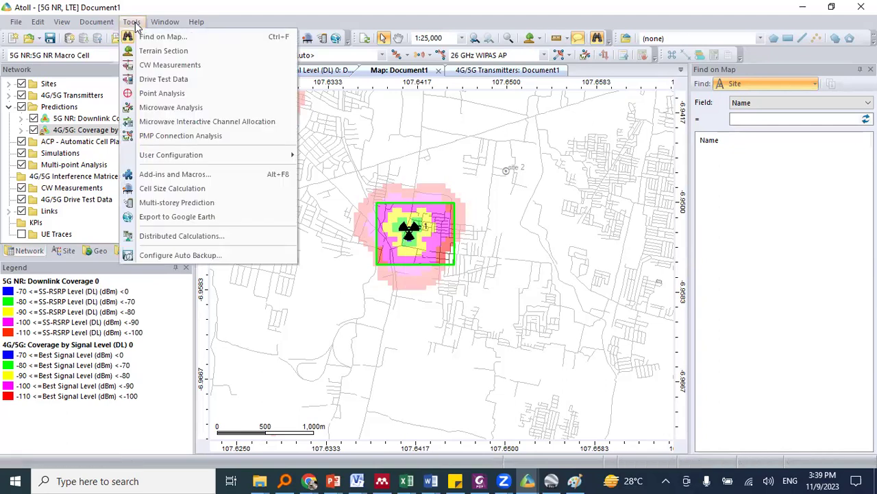
pyautogui.click(212, 218)
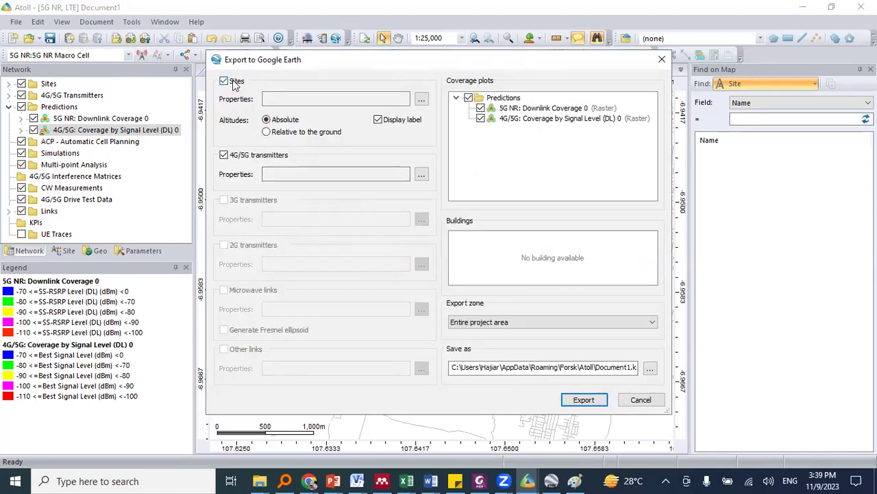
pyautogui.click(233, 82)
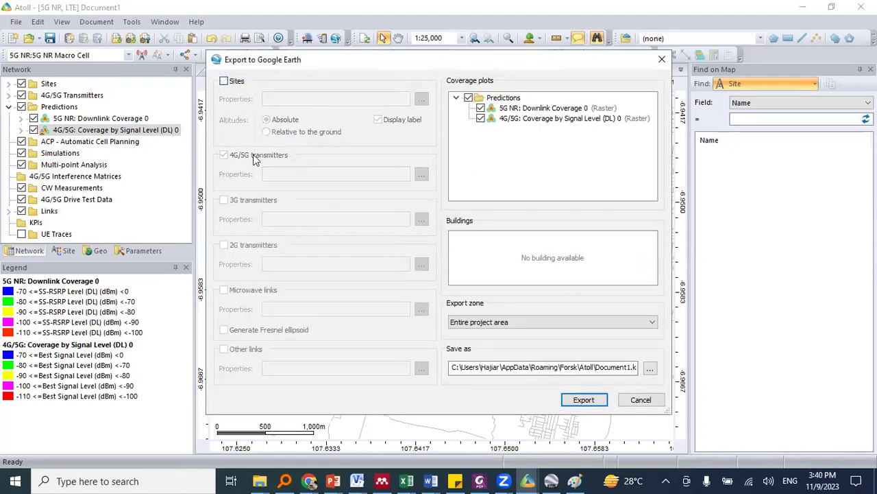
pyautogui.click(508, 108)
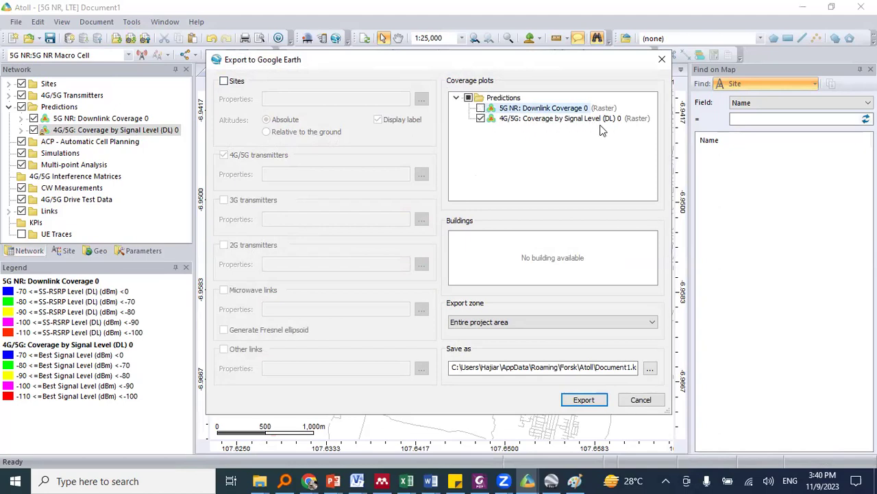
# - Save the Google Earth export to the Desktop as cek.kmz and run the export
pyautogui.click(650, 369)
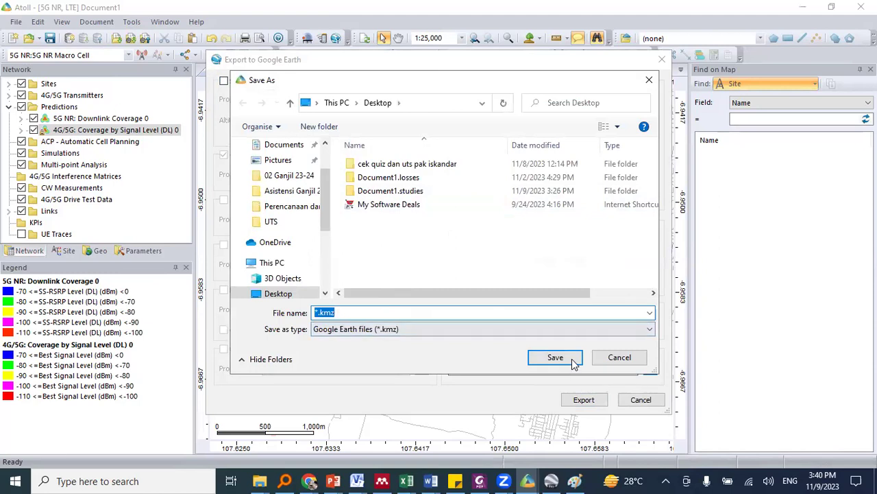
pyautogui.click(317, 313)
pyautogui.press('BackSpace')
pyautogui.write('cek')
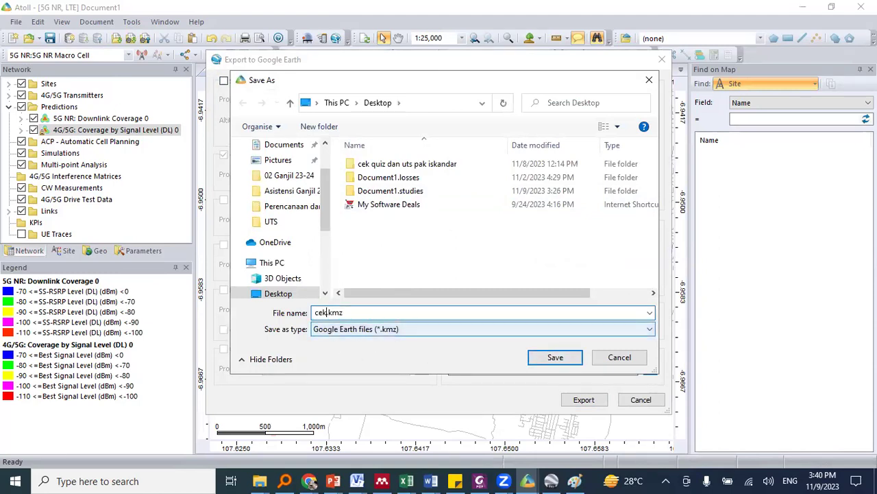
pyautogui.click(554, 357)
pyautogui.click(591, 402)
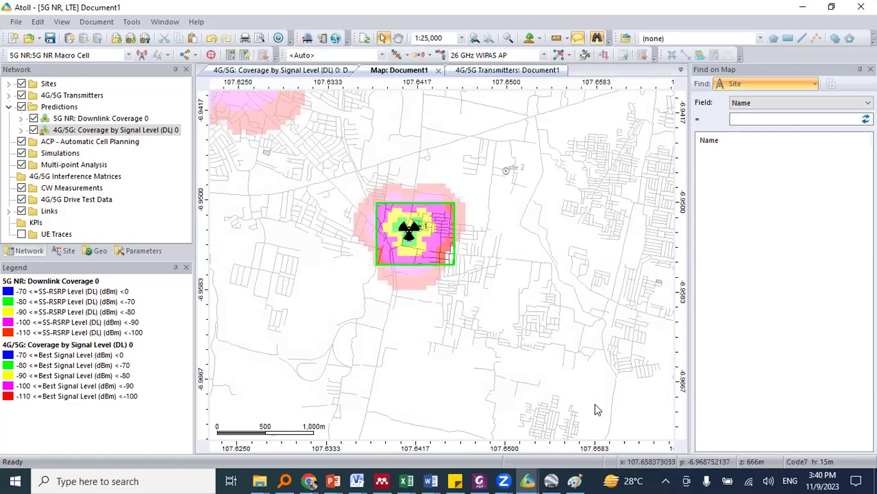
# - Switch to Google Earth Pro and examine the exported cek coverage overlay around site1 up close
pyautogui.moveTo(554, 481)
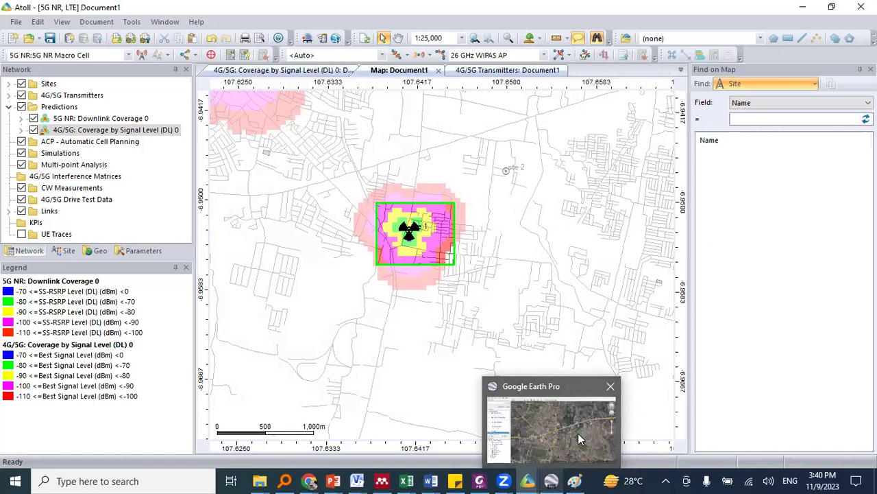
pyautogui.click(582, 406)
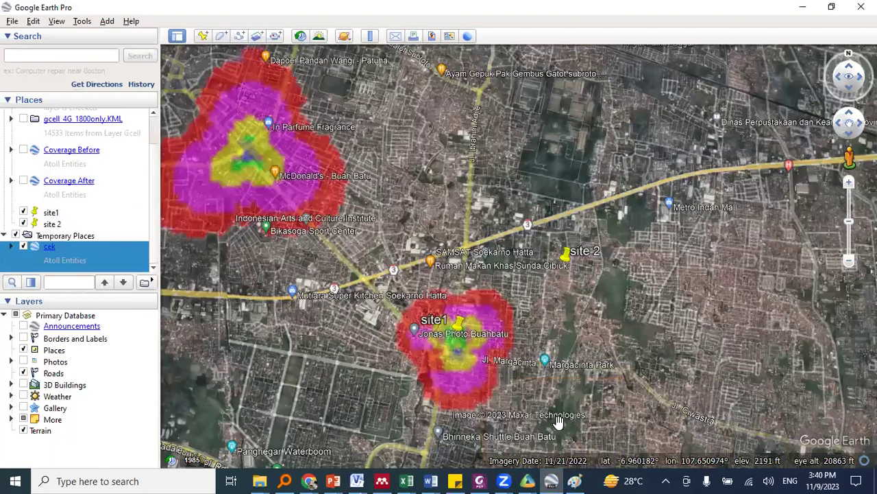
pyautogui.scroll(3, 472, 344)
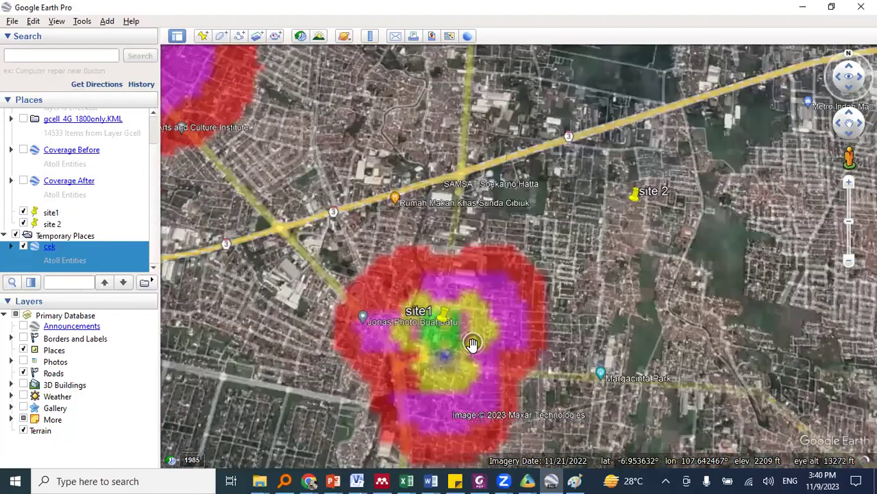
pyautogui.scroll(3, 473, 345)
pyautogui.scroll(2, 528, 301)
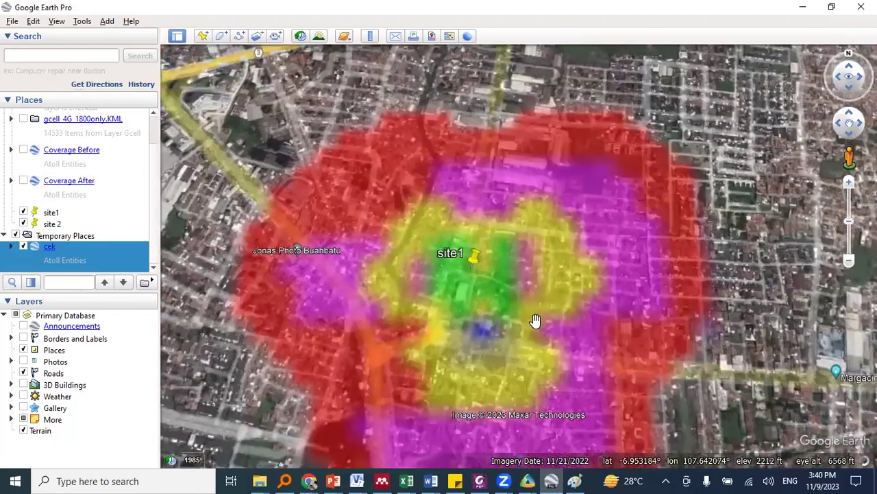
pyautogui.scroll(2, 551, 310)
pyautogui.scroll(1, 542, 288)
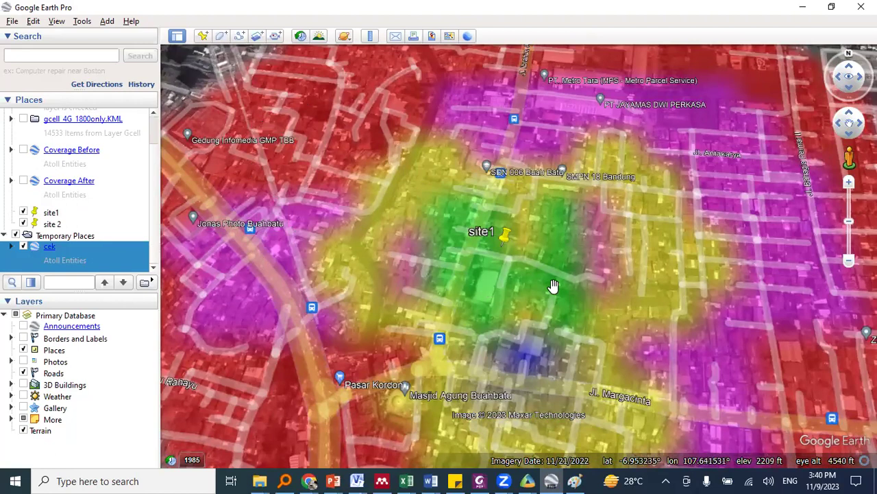
# - Compare the cek coverage overlay around site1 with the Atoll map, examining its full extent and the area near the site
pyautogui.scroll(-3, 552, 286)
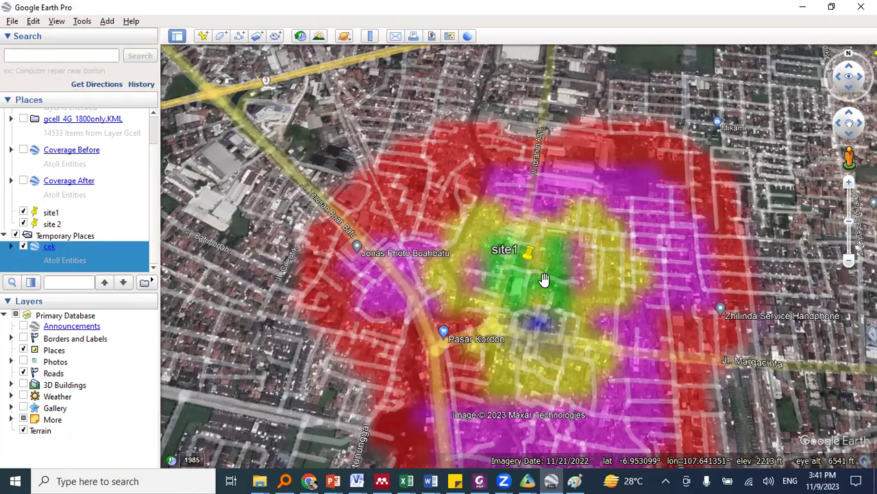
pyautogui.hotkey('alt', 'Tab')
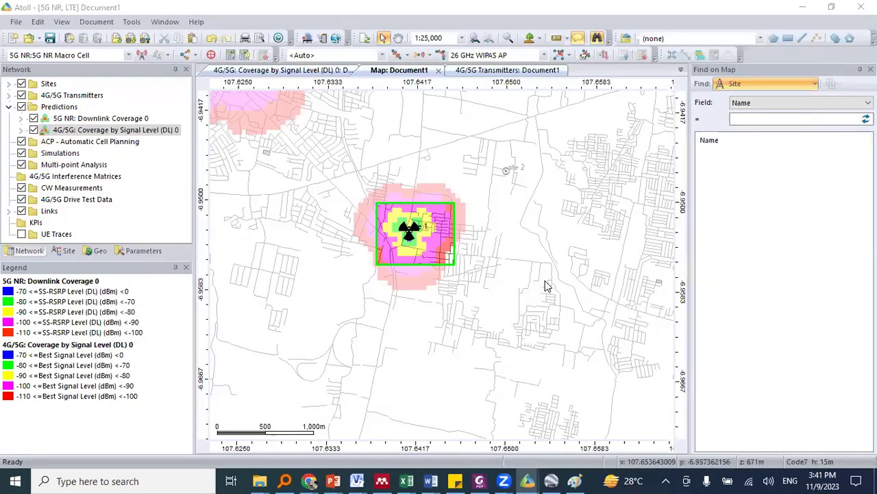
pyautogui.hotkey('alt', 'Tab')
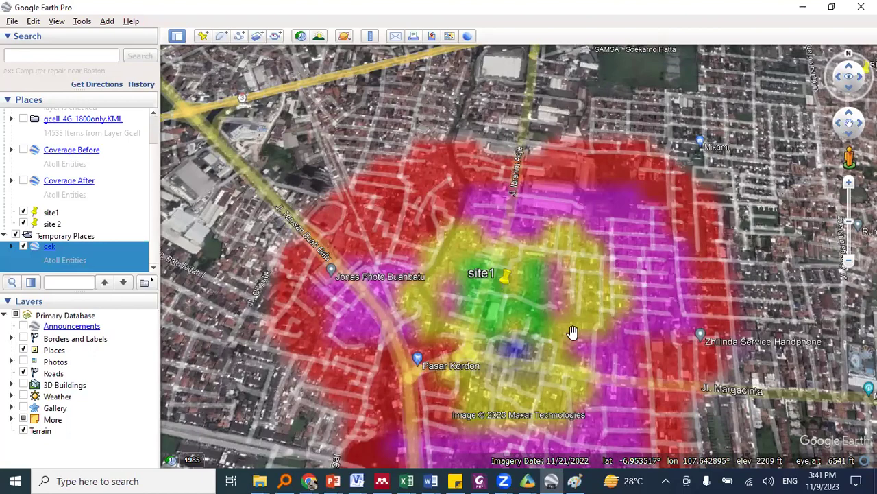
pyautogui.scroll(-2, 538, 308)
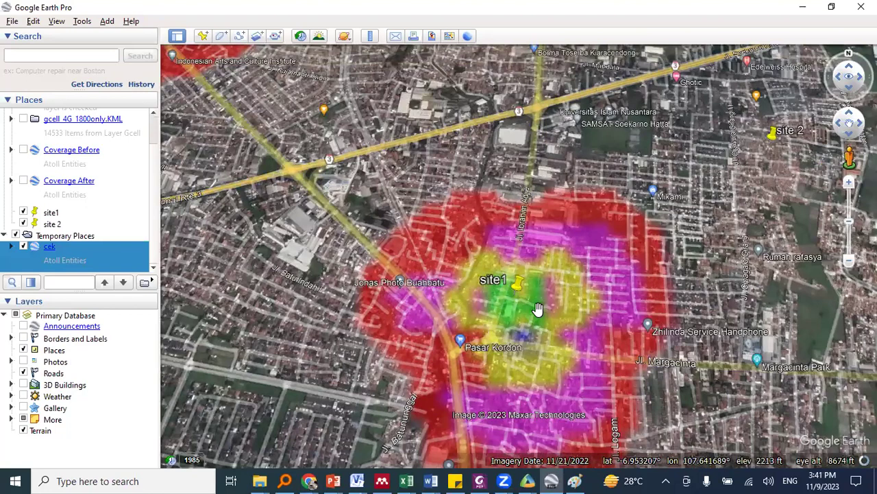
pyautogui.scroll(-1, 537, 308)
pyautogui.scroll(1, 553, 260)
pyautogui.scroll(2, 551, 258)
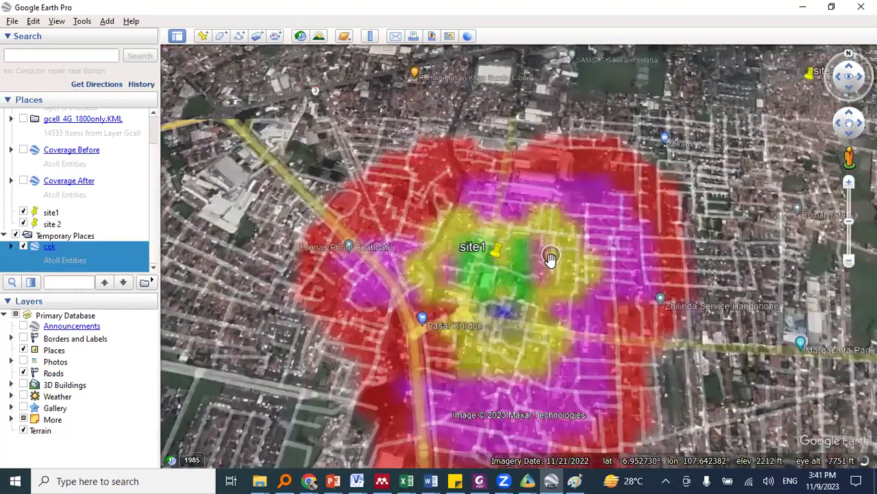
pyautogui.scroll(1, 551, 258)
pyautogui.scroll(1, 544, 285)
pyautogui.scroll(1, 544, 283)
pyautogui.scroll(1, 544, 274)
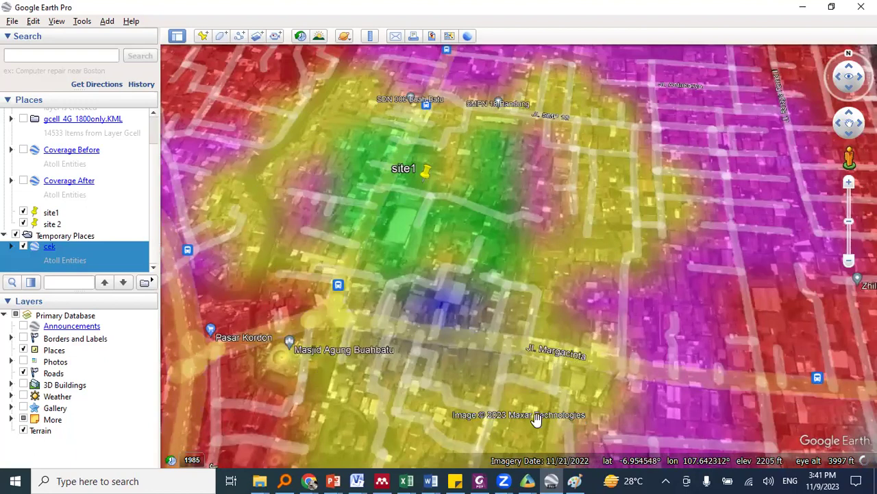
# - Switch to the thesis in Word and examine the SS-RSRP level ranges in Tabel 4.2
pyautogui.moveTo(529, 480)
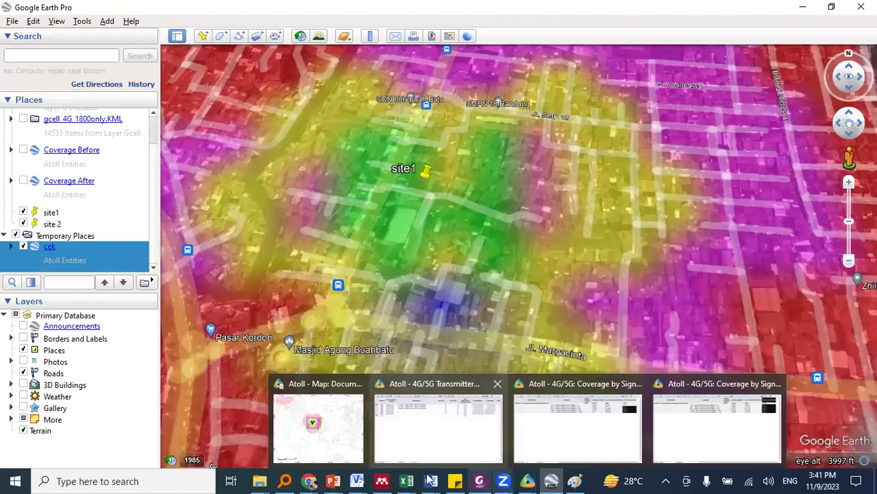
pyautogui.moveTo(430, 480)
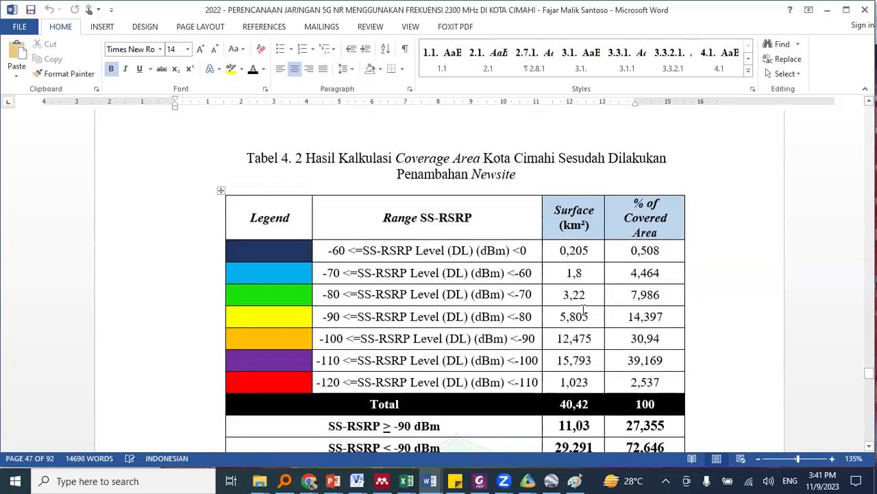
pyautogui.scroll(-1, 488, 211)
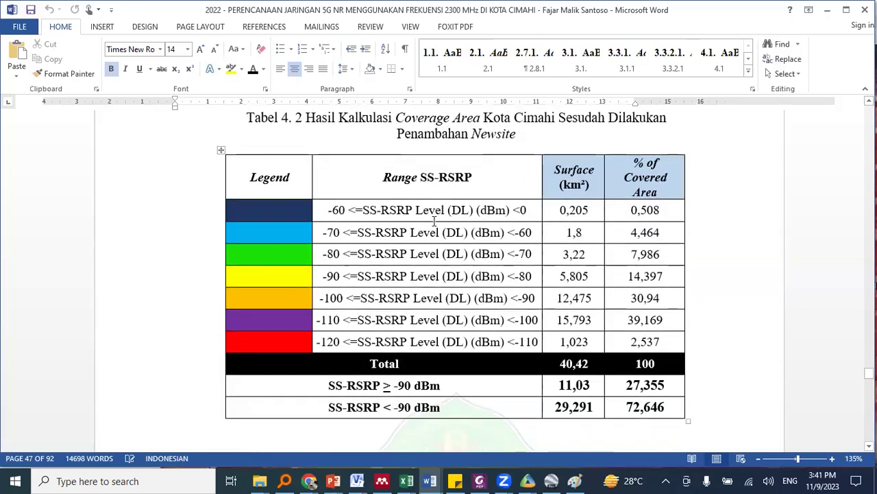
pyautogui.moveTo(339, 221); pyautogui.dragTo(372, 284)
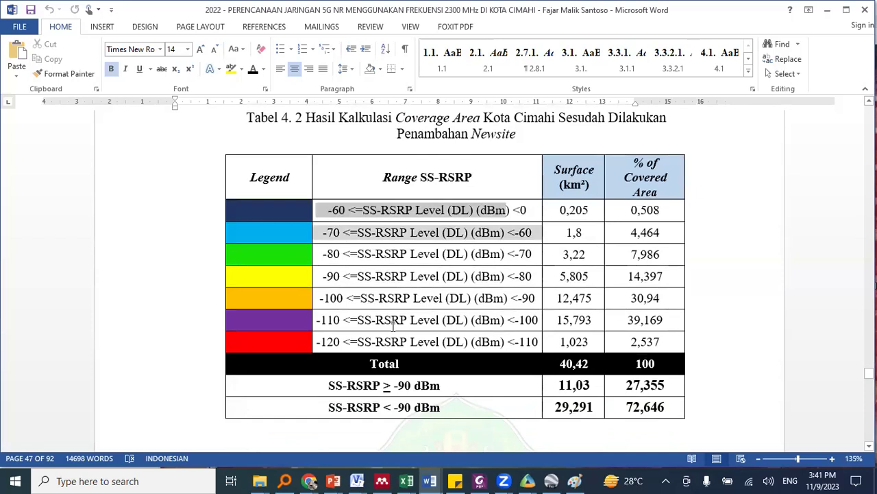
pyautogui.moveTo(394, 326); pyautogui.dragTo(398, 342)
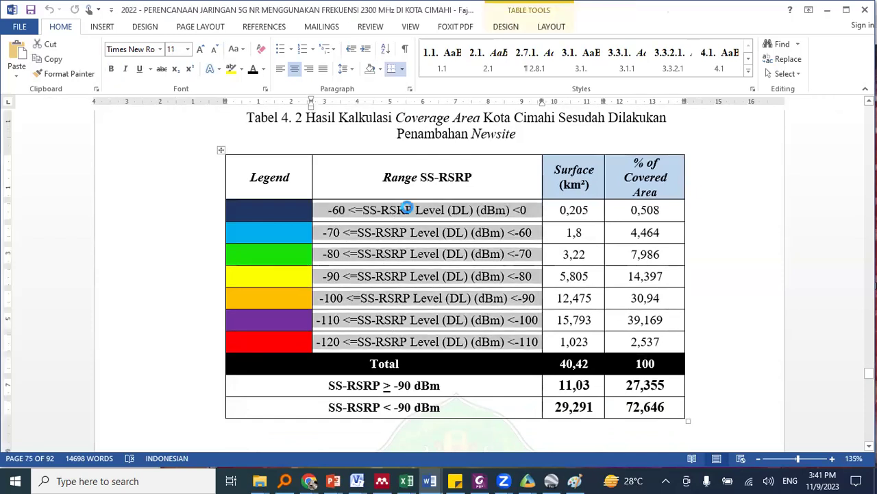
# - Examine the surface area and covered-area percentage for the -60 dBm to 0 range in Tabel 4.2
pyautogui.click(407, 208)
pyautogui.moveTo(559, 210); pyautogui.dragTo(594, 211)
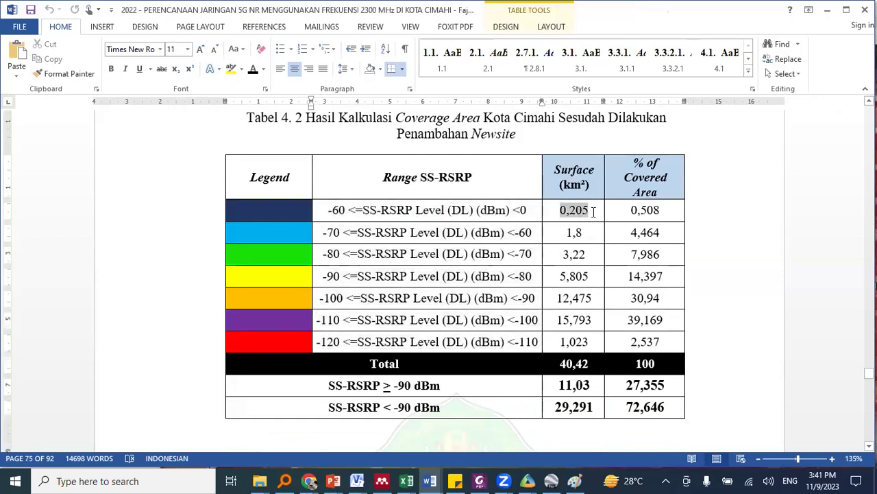
pyautogui.click(582, 233)
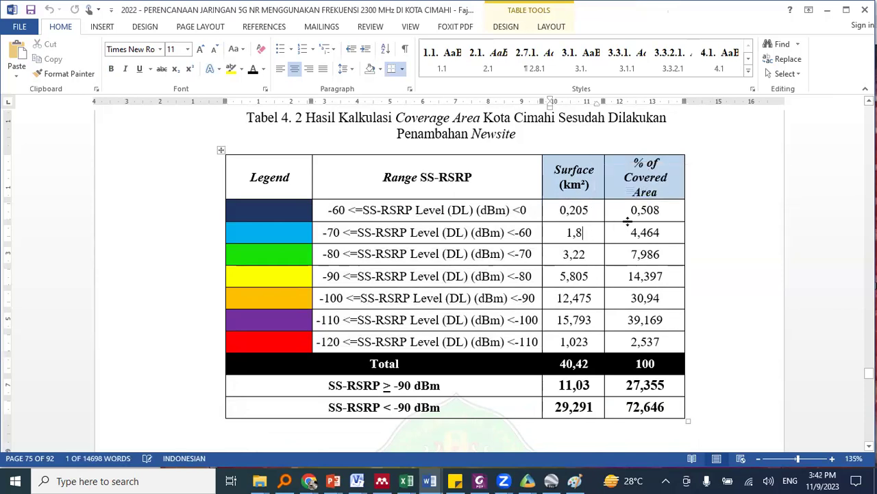
pyautogui.moveTo(621, 209); pyautogui.dragTo(665, 210)
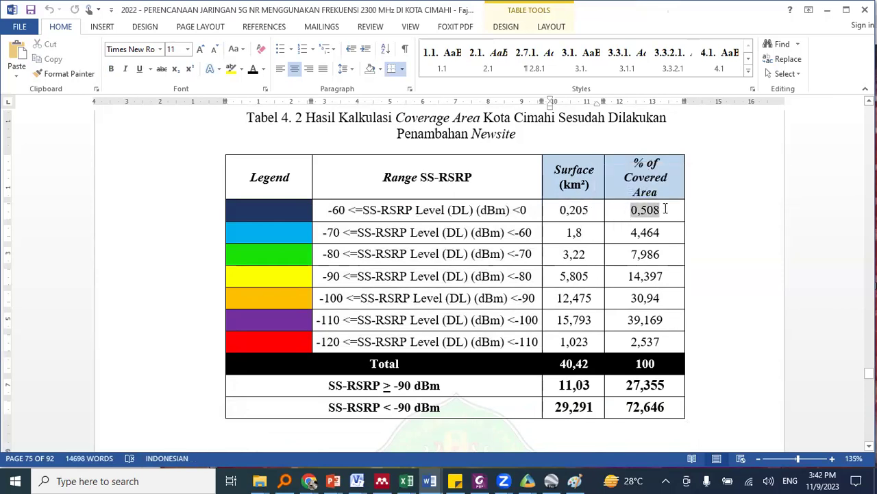
pyautogui.moveTo(590, 209); pyautogui.dragTo(558, 211)
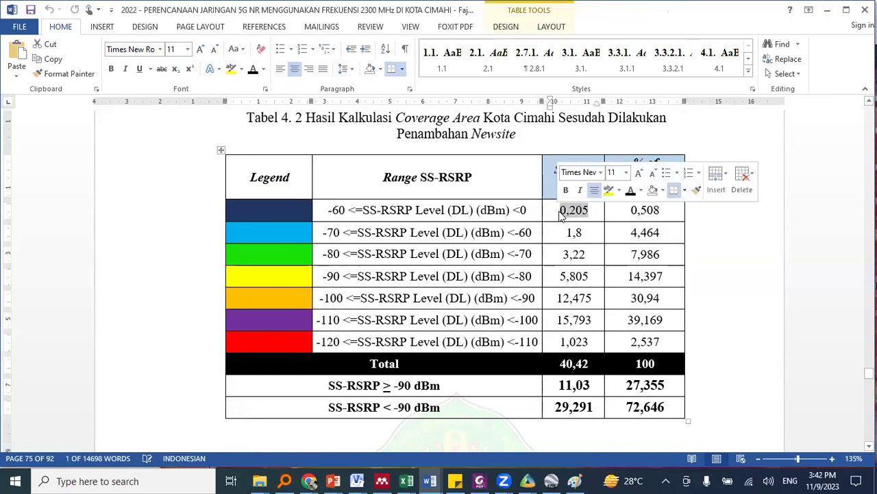
pyautogui.click(594, 211)
pyautogui.moveTo(628, 210); pyautogui.dragTo(662, 208)
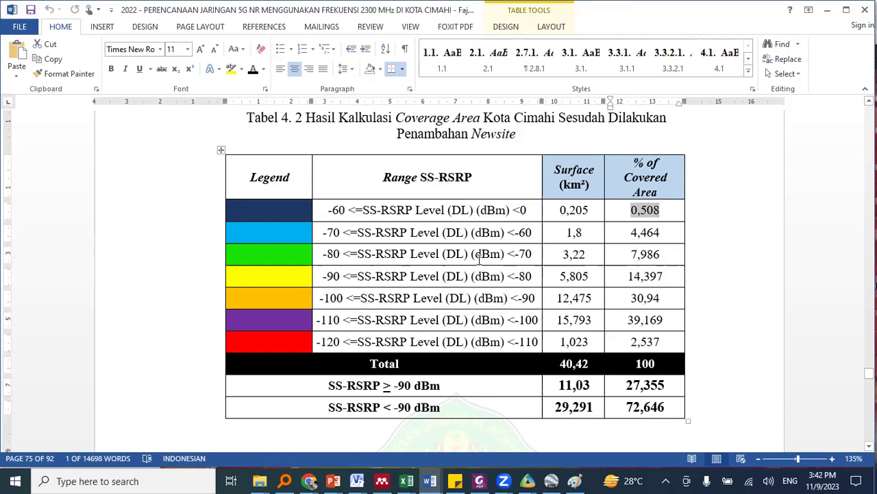
pyautogui.moveTo(526, 211); pyautogui.dragTo(333, 211)
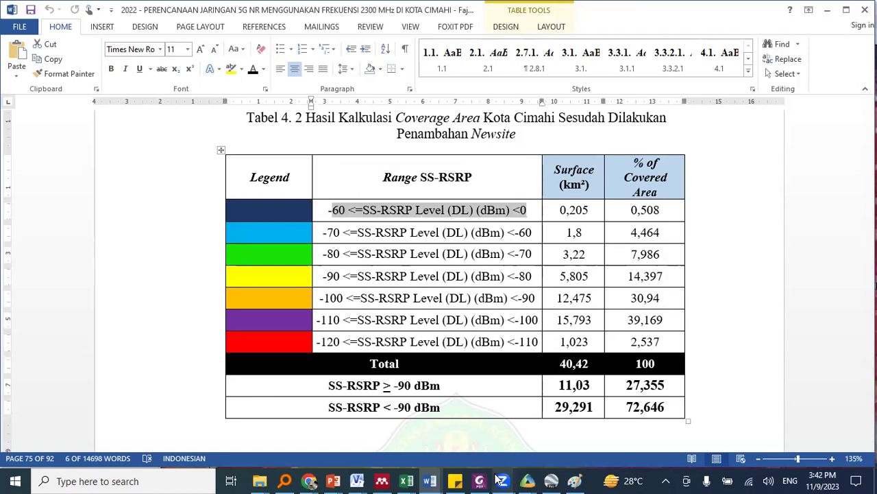
# - Switch to the Tugas JAN assignment document and review its Output section, including the Signal Level and Throughput coverage screenshot items
pyautogui.click(430, 480)
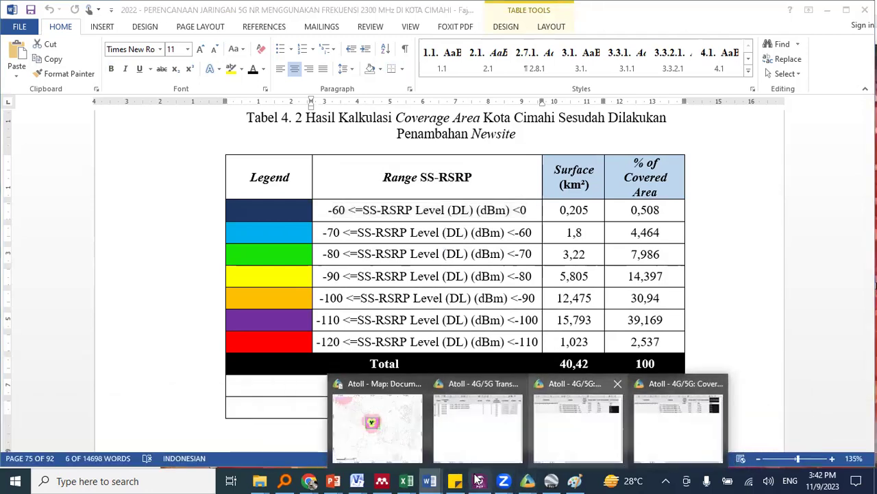
pyautogui.click(431, 480)
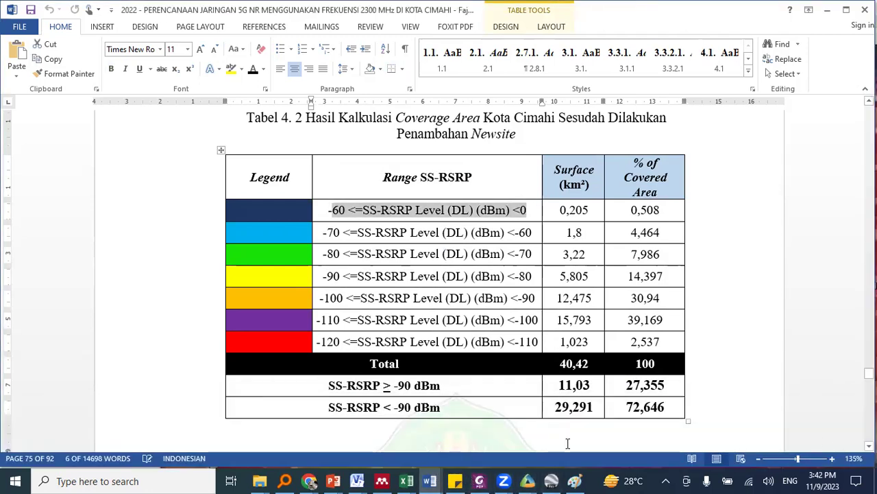
pyautogui.click(430, 480)
pyautogui.click(720, 480)
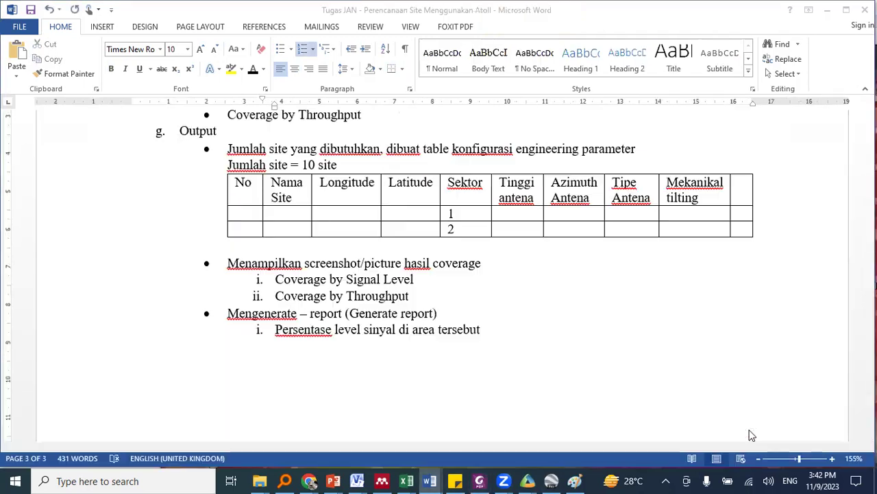
pyautogui.scroll(5, 482, 341)
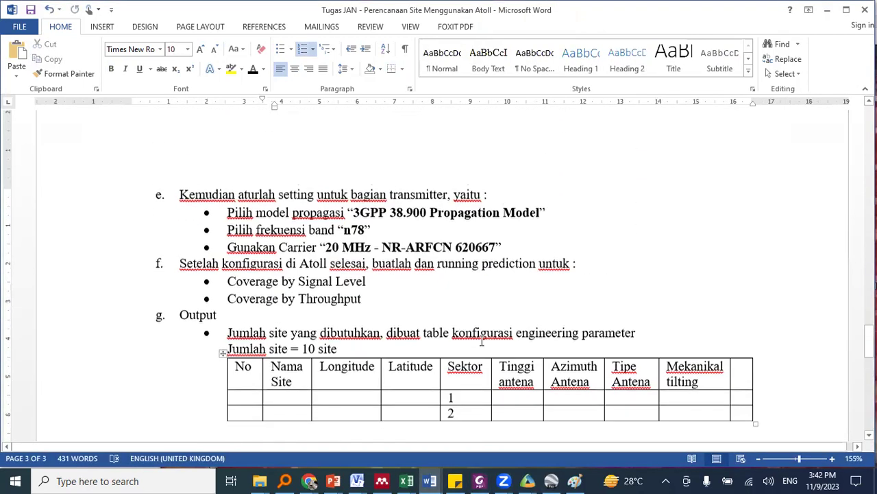
pyautogui.scroll(-3, 302, 322)
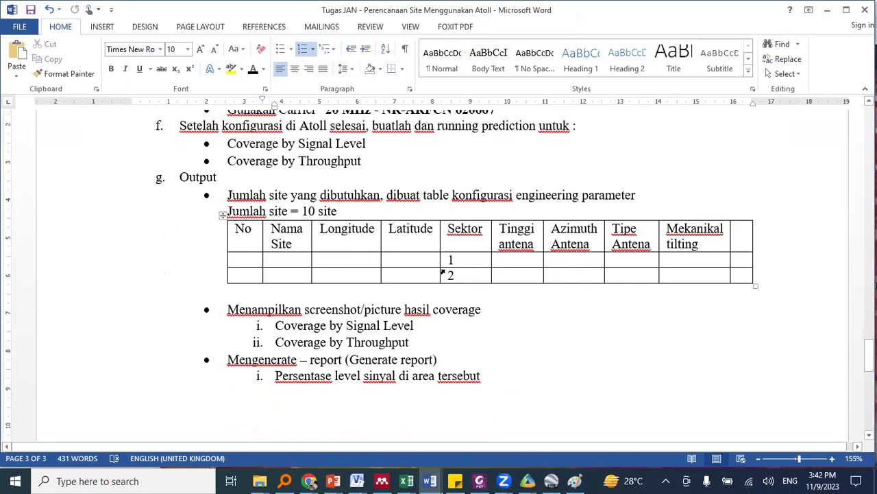
pyautogui.moveTo(426, 342); pyautogui.dragTo(296, 333)
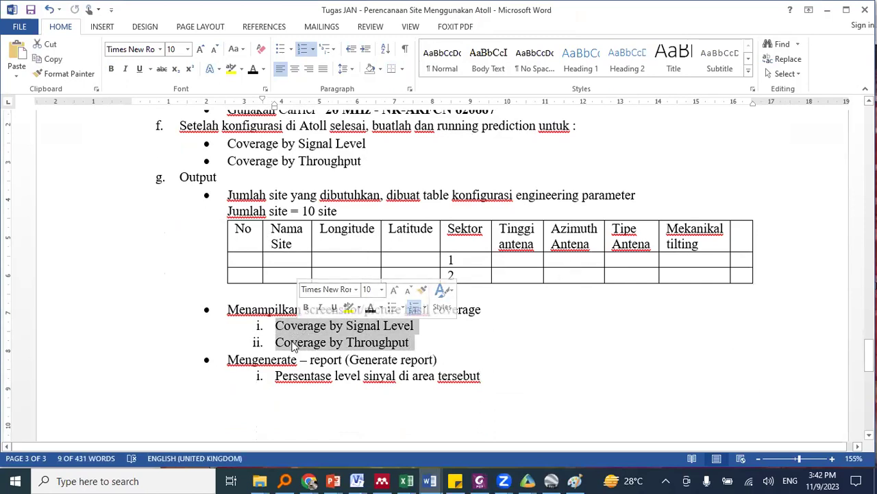
pyautogui.click(291, 340)
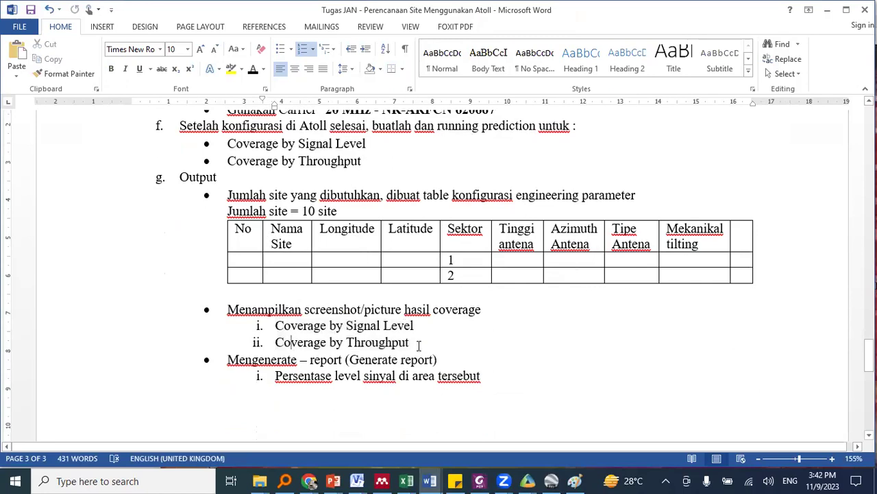
# - Switch to Google Earth Pro and examine the cek coverage overlay around site1 again as a sample coverage picture
pyautogui.click(531, 481)
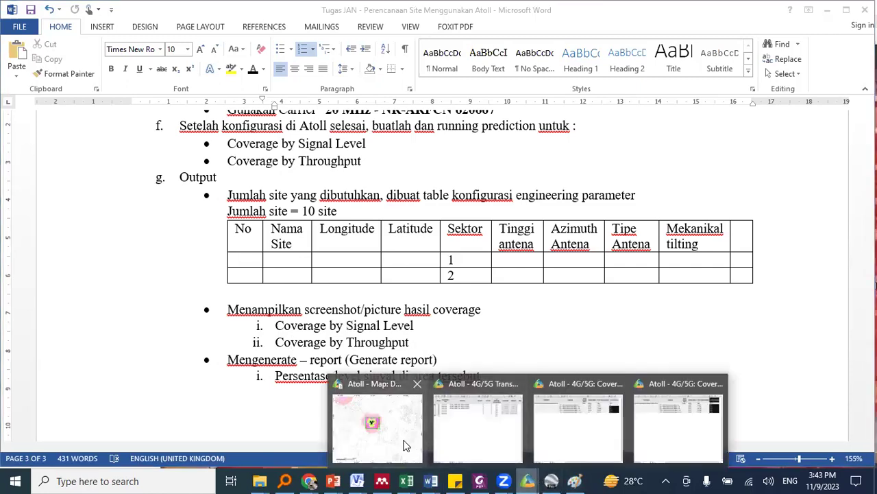
pyautogui.click(550, 480)
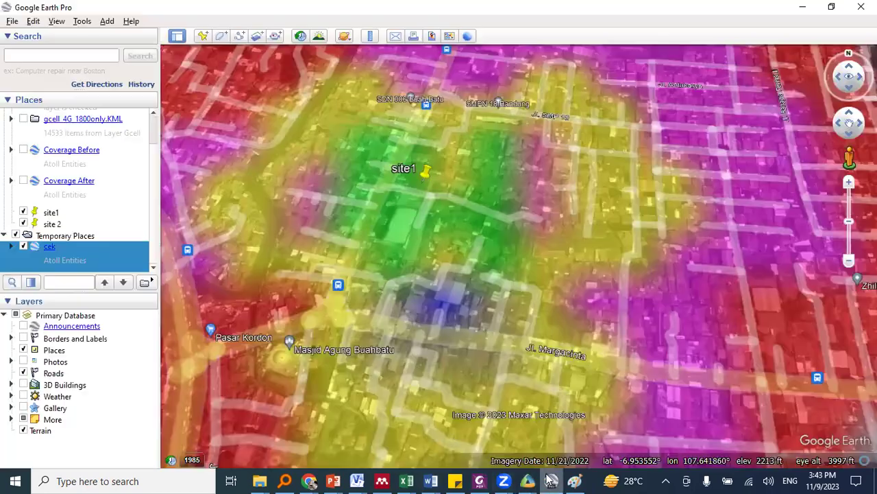
pyautogui.scroll(2, 502, 332)
pyautogui.scroll(-2, 504, 327)
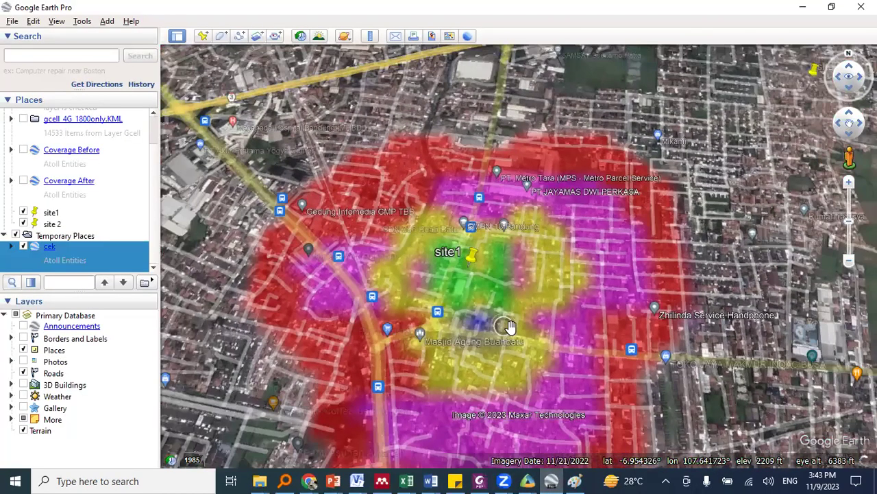
pyautogui.scroll(2, 501, 320)
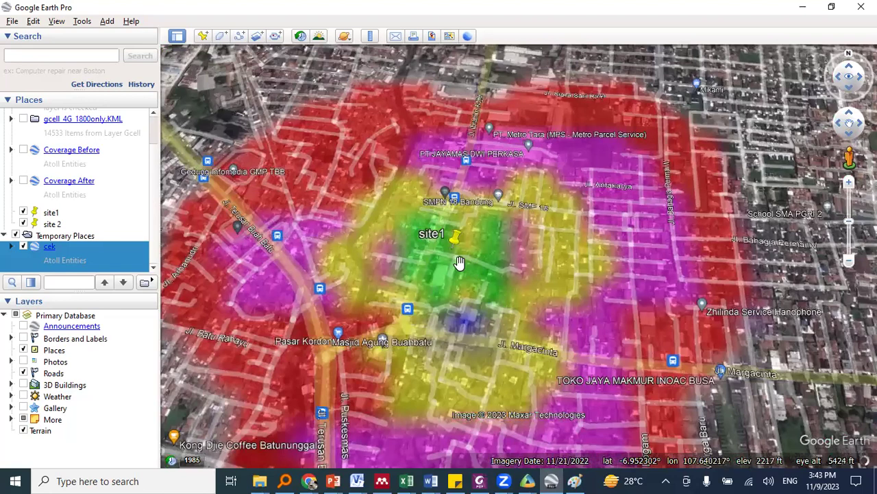
# - Minimize Google Earth Pro and return to Tabel 4.2 in the thesis document in Word
pyautogui.click(802, 8)
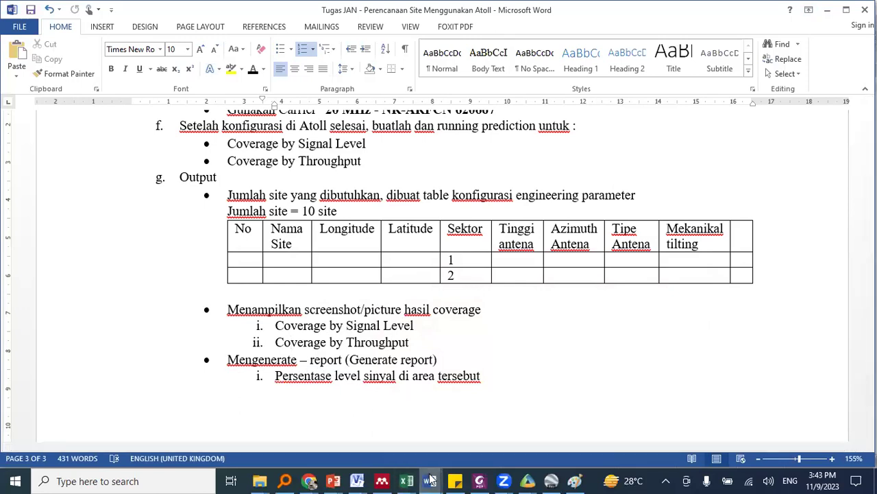
pyautogui.click(458, 480)
pyautogui.click(833, 422)
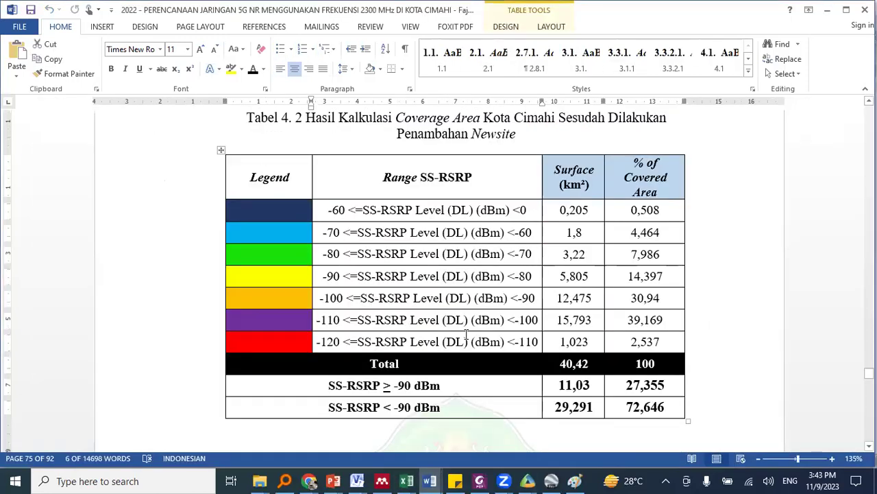